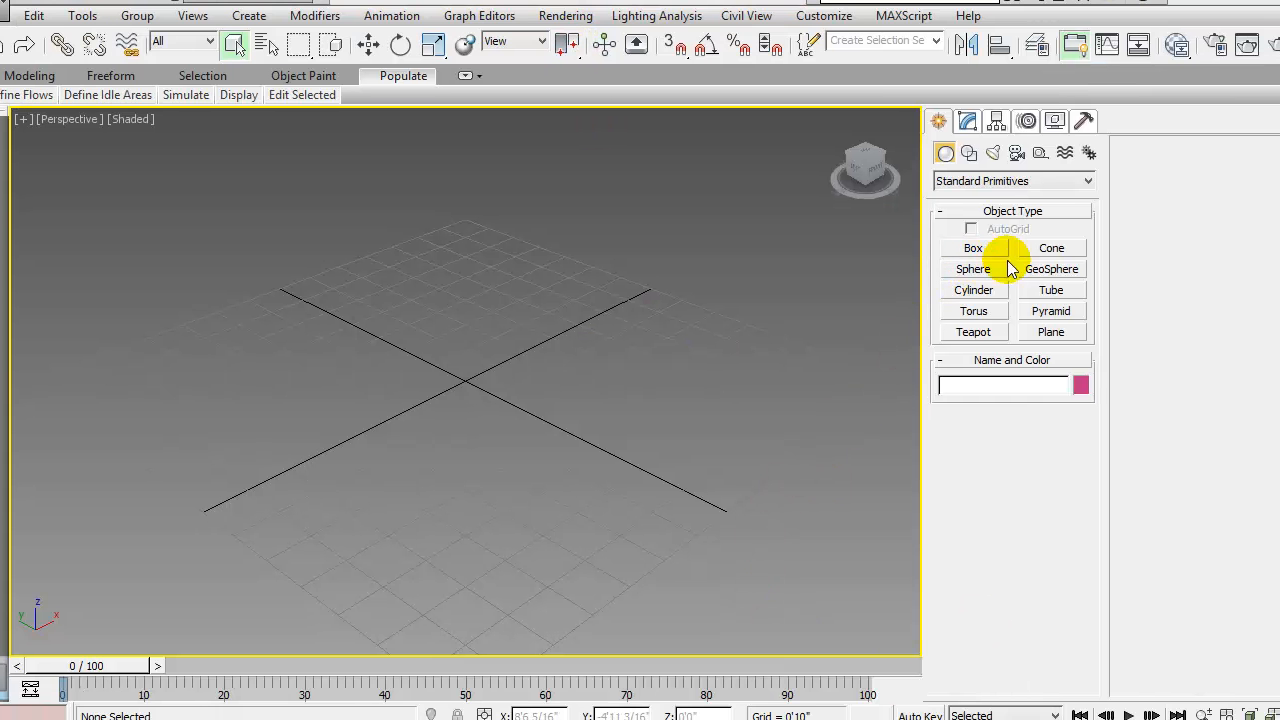
Create a horizontal plane on the ground grid and set its length to 2'0" and width to 3'0"
left_click(1057, 335)
left_click_drag(323, 391, 676, 424)
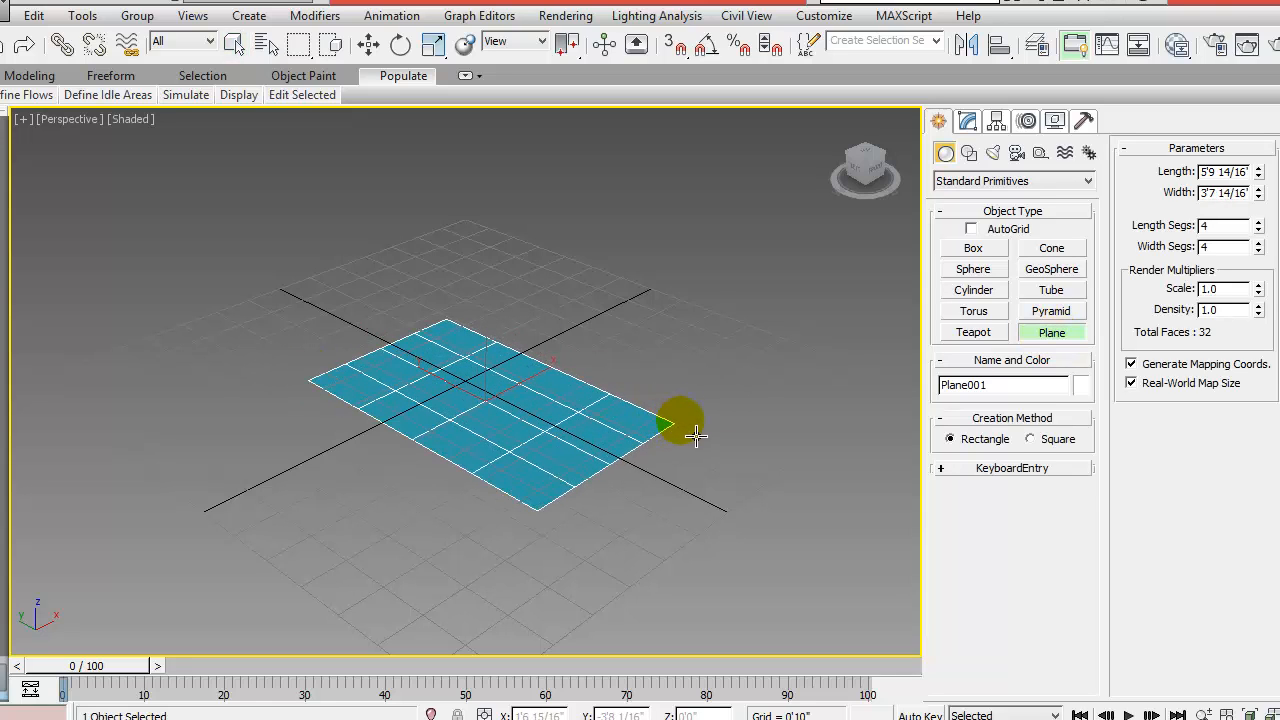
double_click(1207, 172)
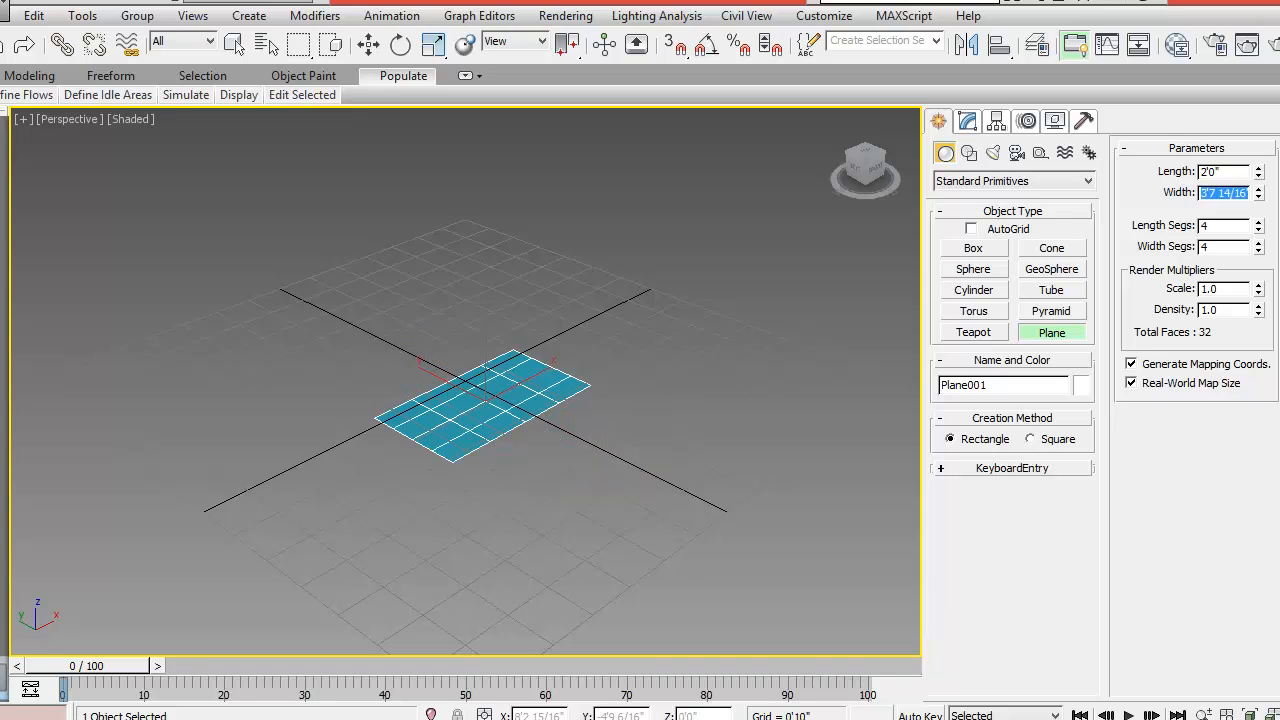
key("Return")
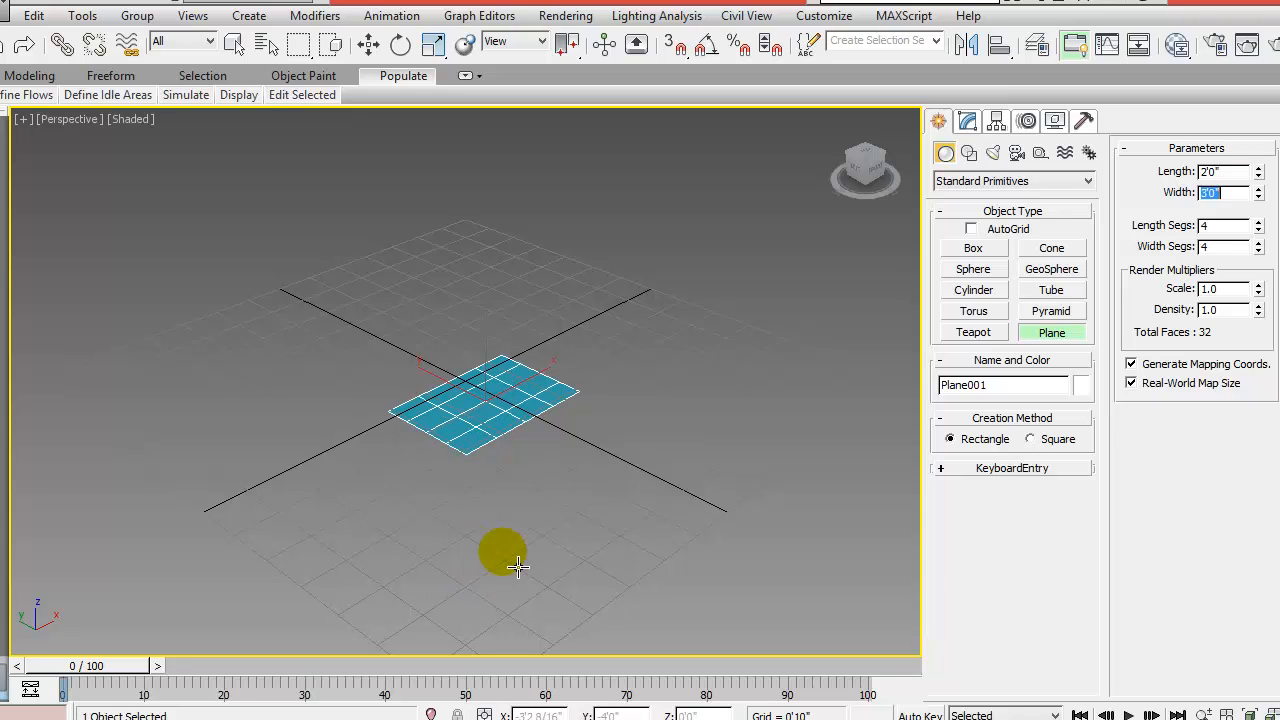
right_click(504, 512)
Move the horizontal plane to the world origin by setting its absolute X and Y position to 0
right_click(449, 416)
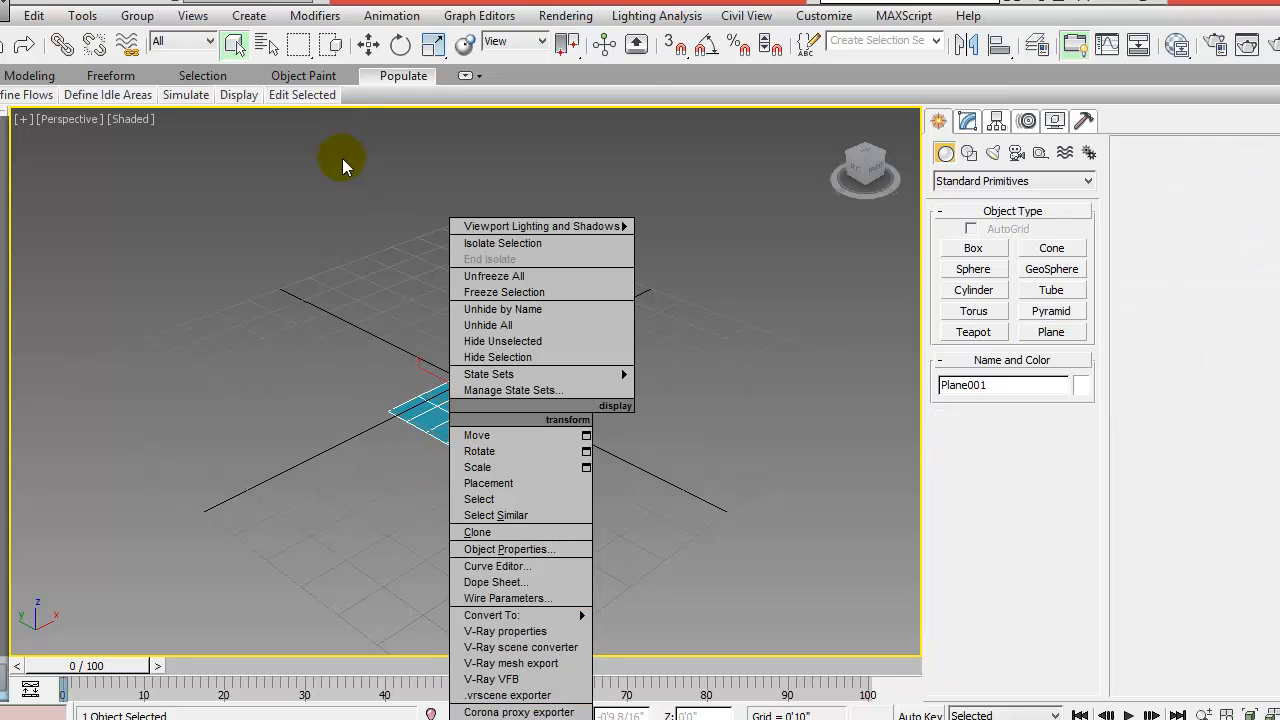
left_click(369, 44)
right_click(369, 44)
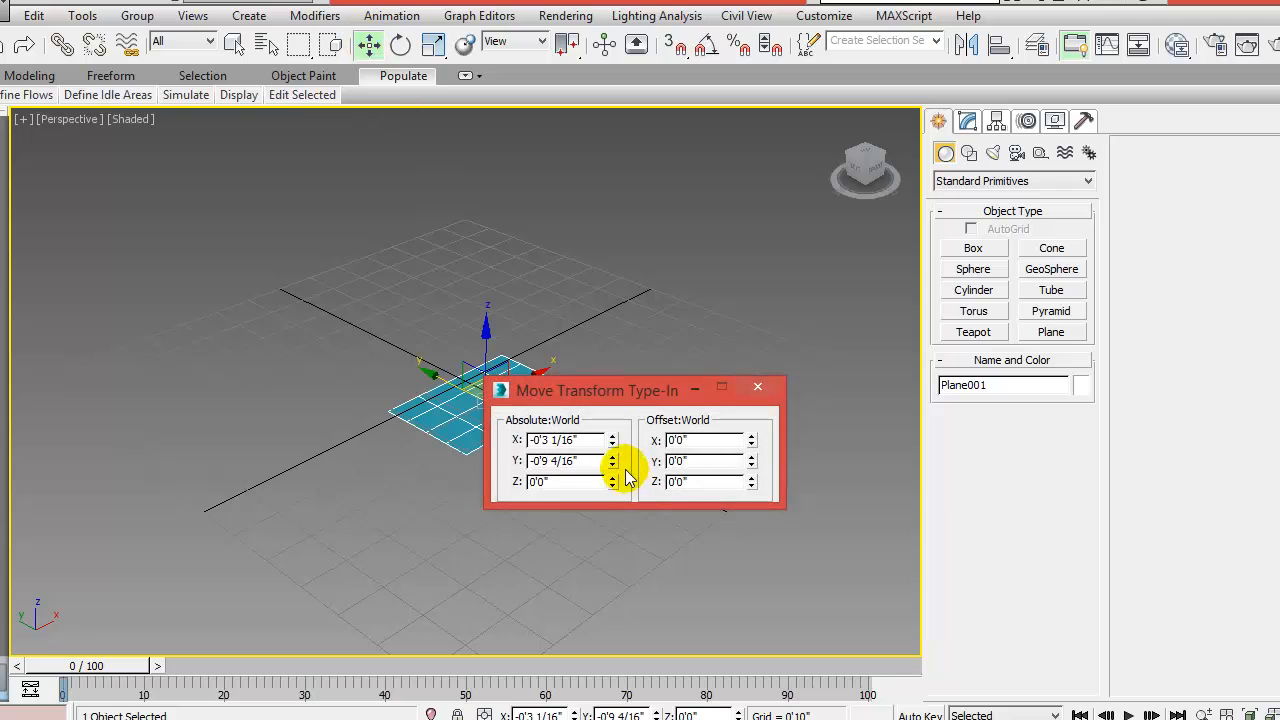
left_click_drag(605, 447, 496, 452)
type("0")
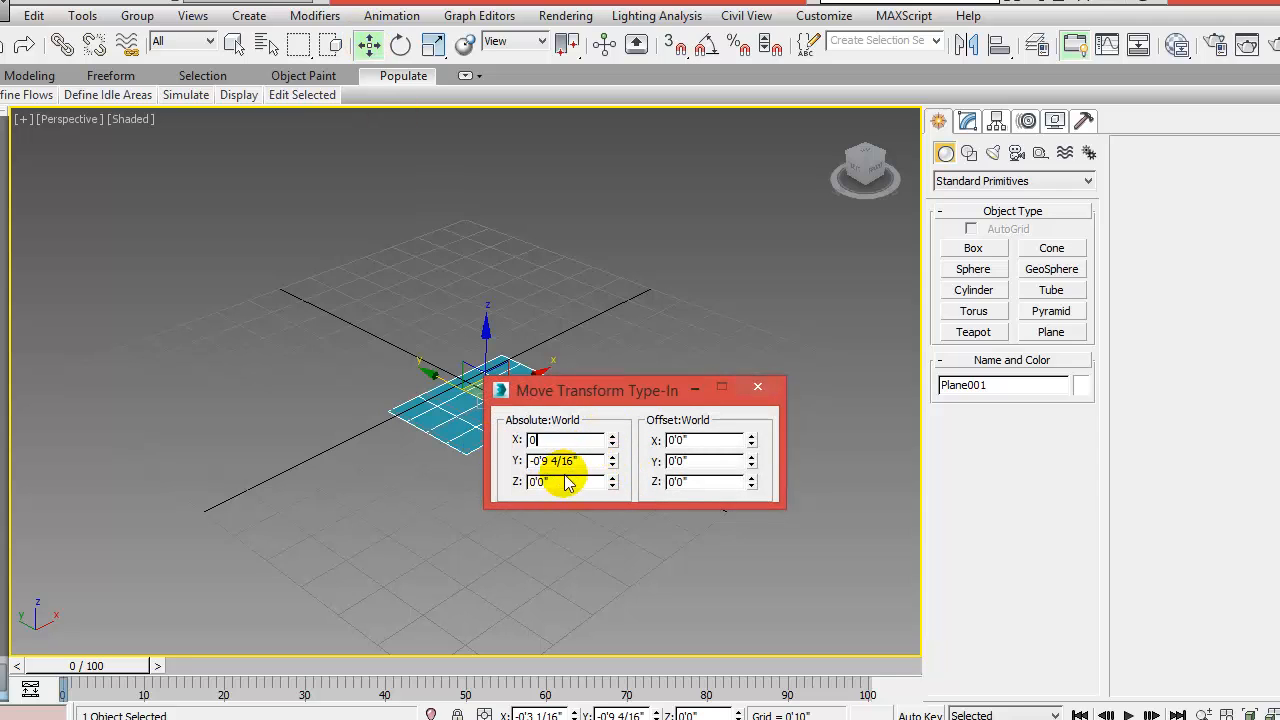
left_click_drag(592, 464, 563, 466)
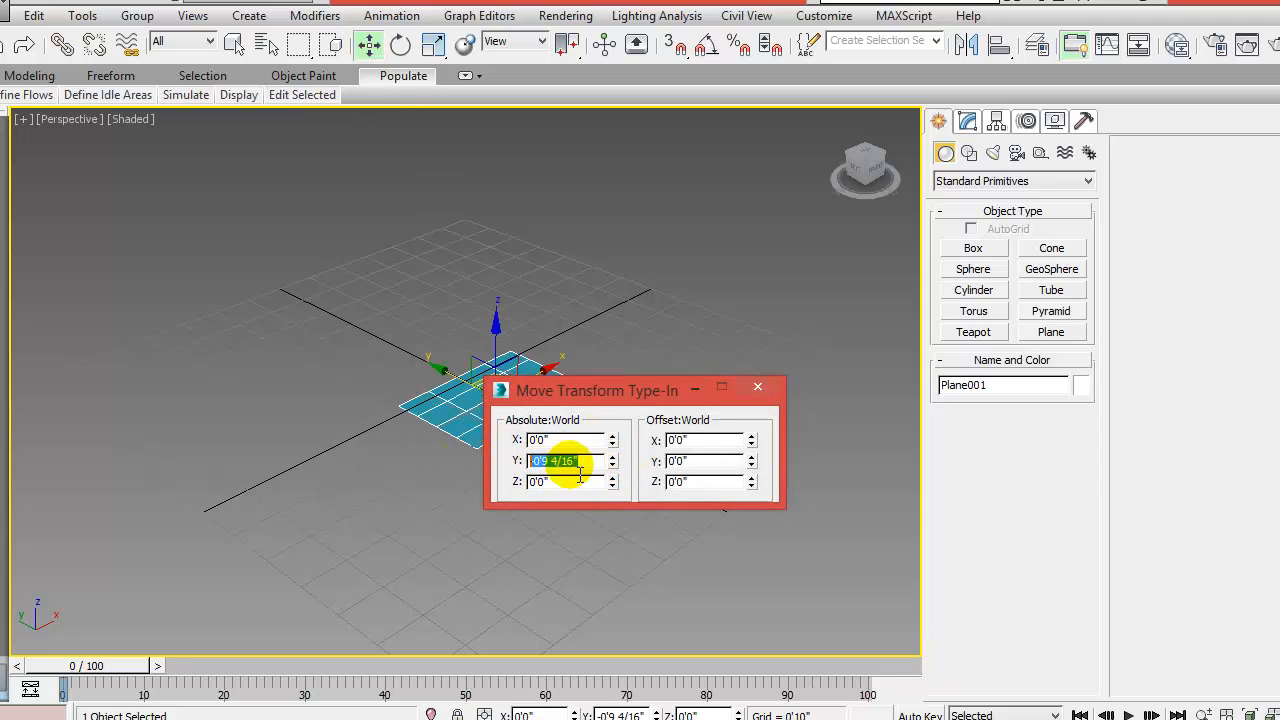
type("0")
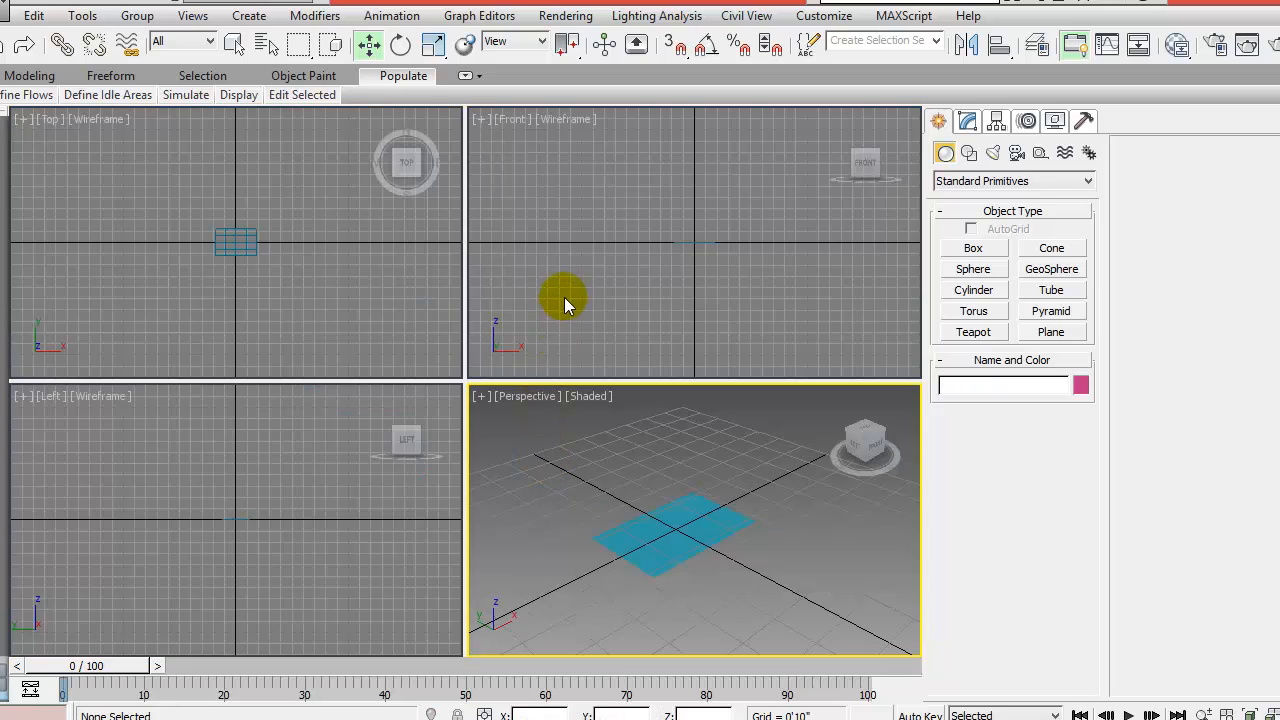
Create an upright plane in the Front view above the floor plane, with length 2'0" and width 3'0"
left_click(564, 298)
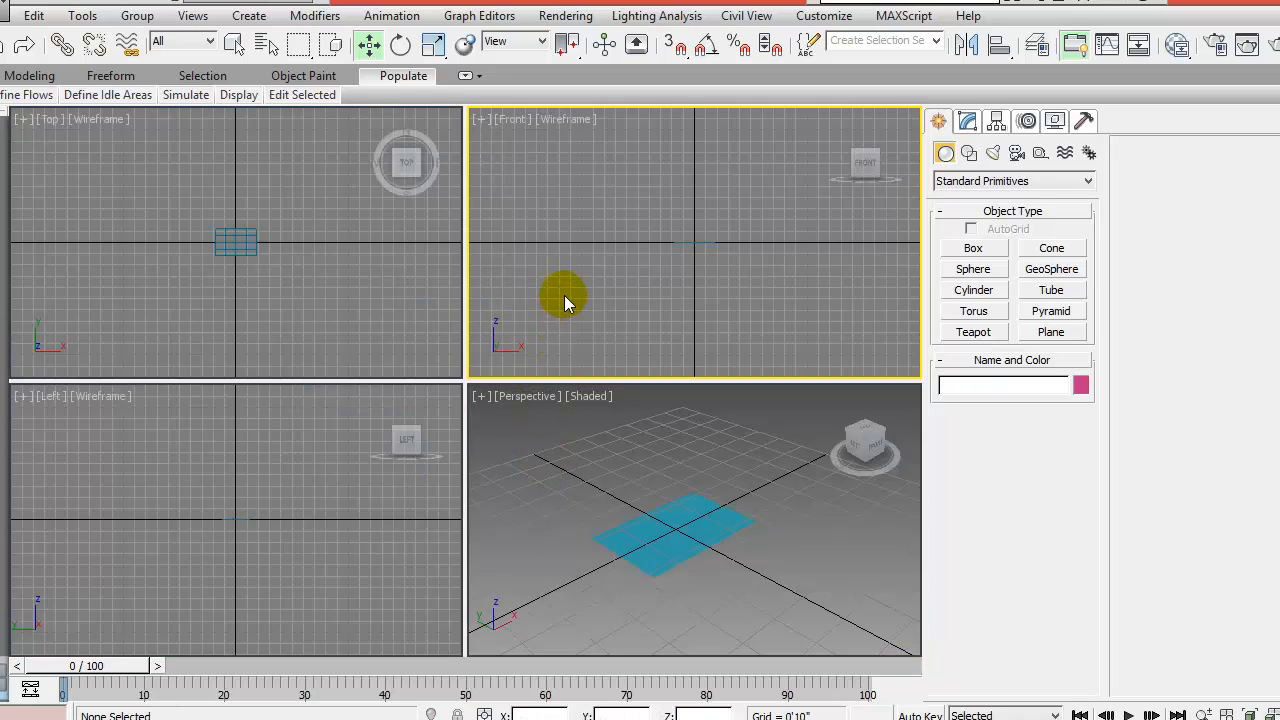
scroll(700, 260, "up", 5)
middle_click_drag(695, 237, 714, 318)
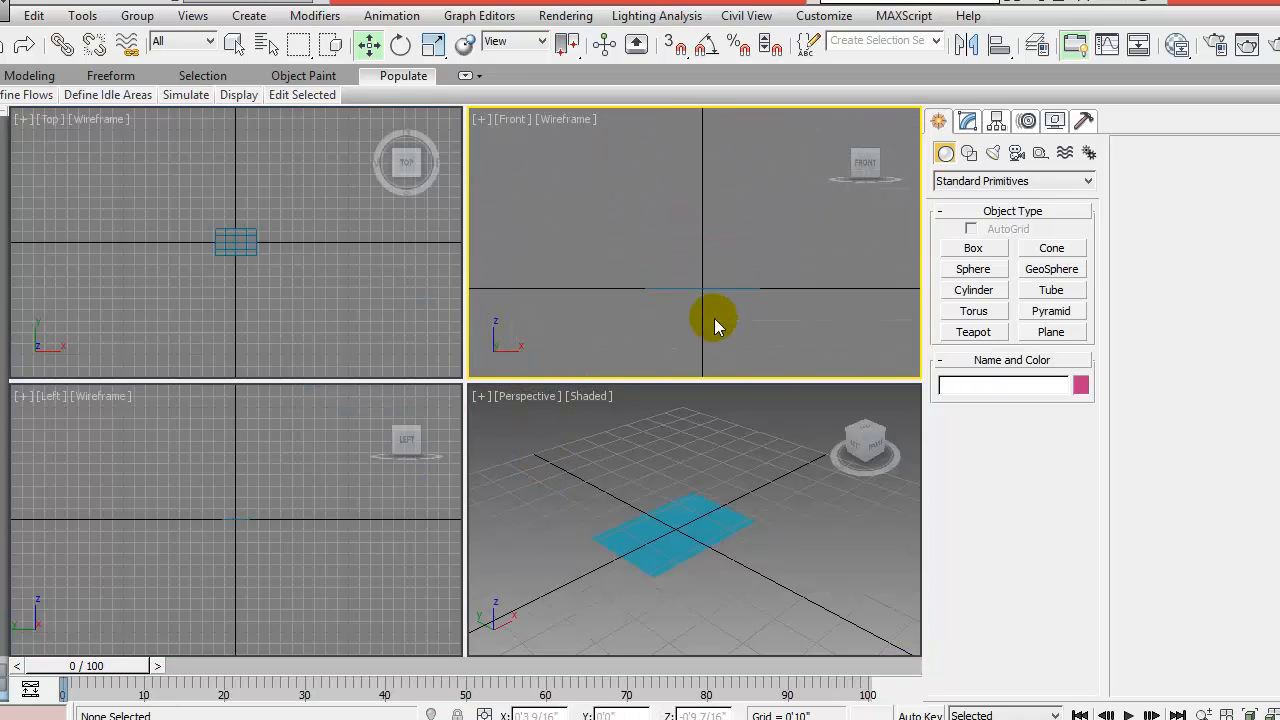
scroll(714, 319, "up", 4)
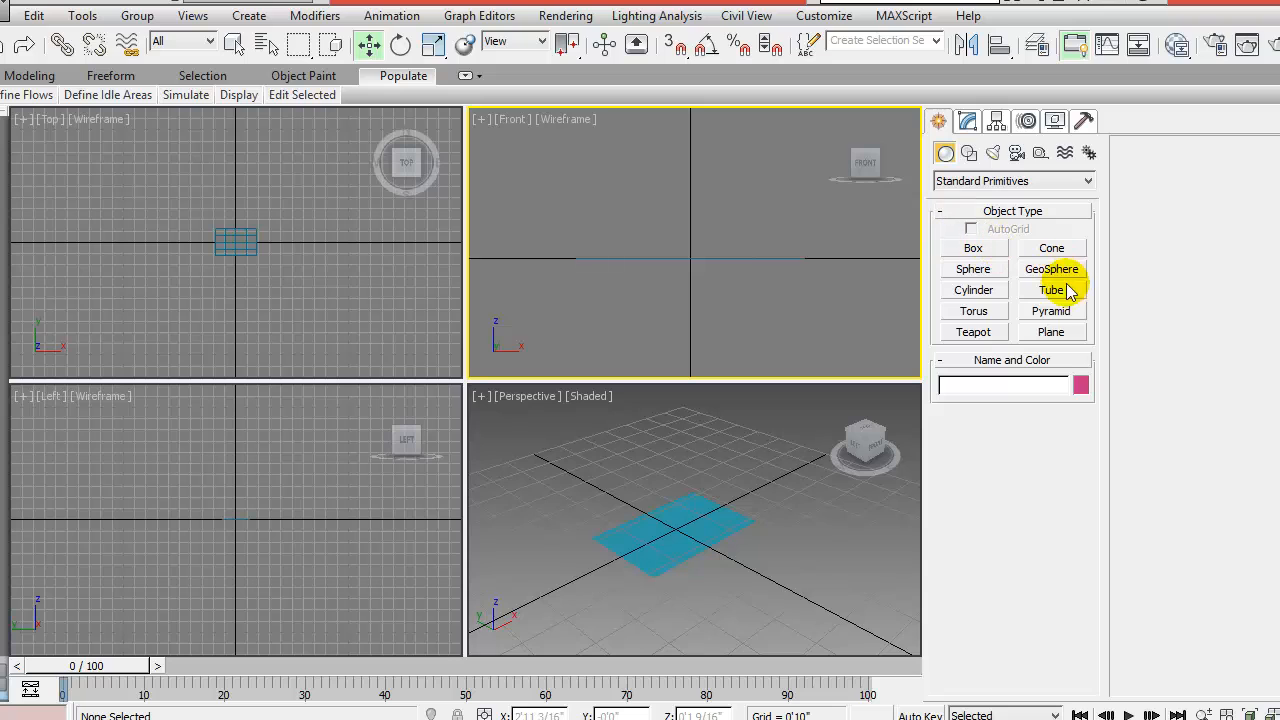
left_click(1051, 332)
left_click_drag(608, 170, 813, 283)
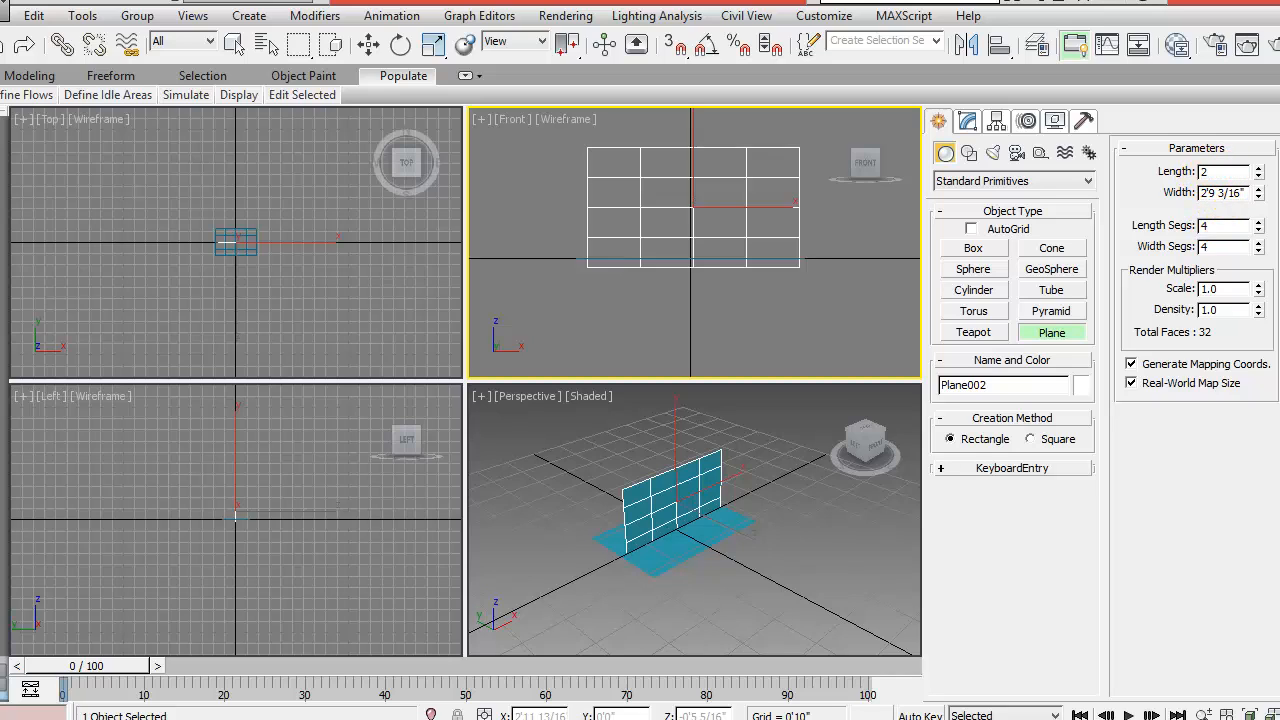
key("Tab")
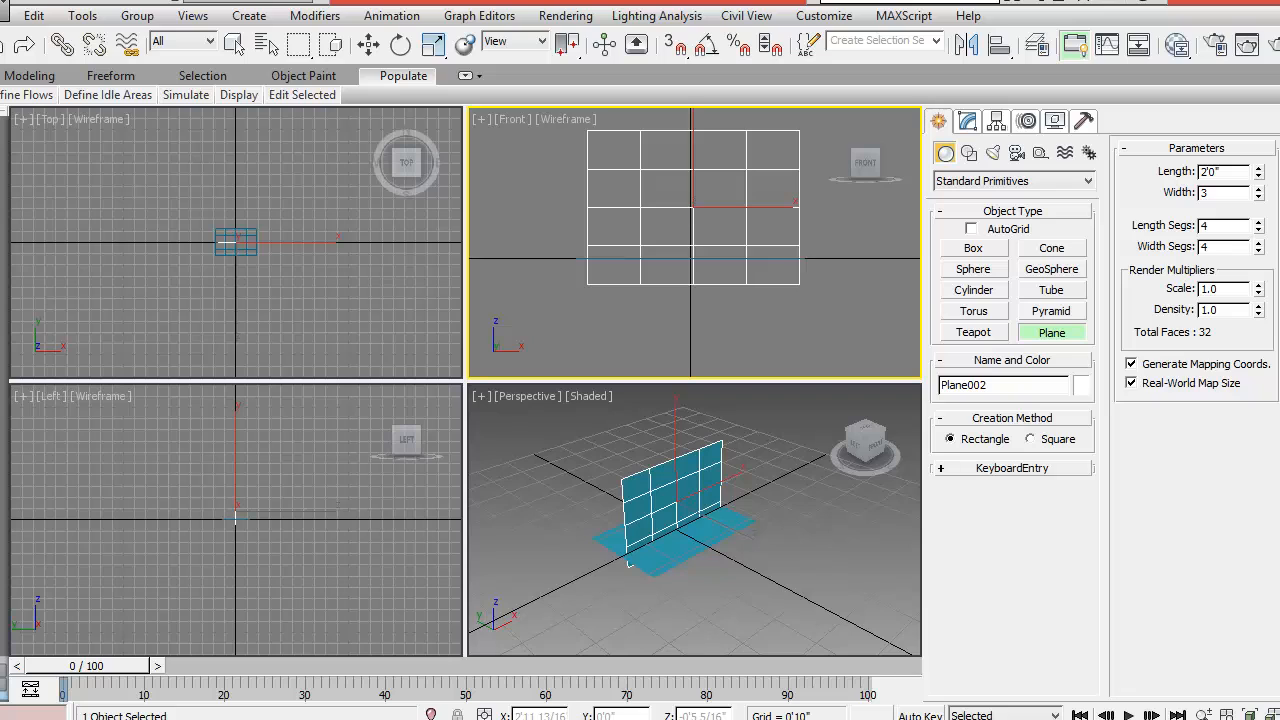
type("3'")
key("Return")
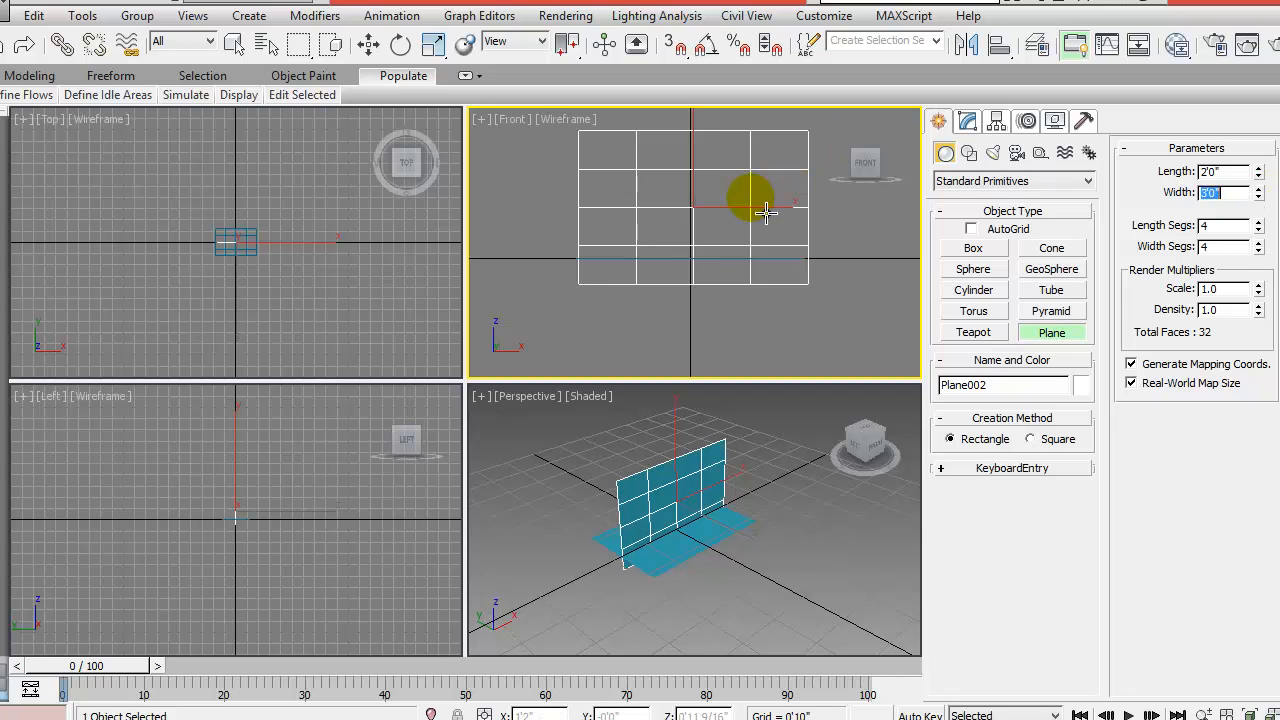
Move the upright plane back to the rear edge of the floor plane and maximize the Perspective view
key("w")
left_click(725, 568)
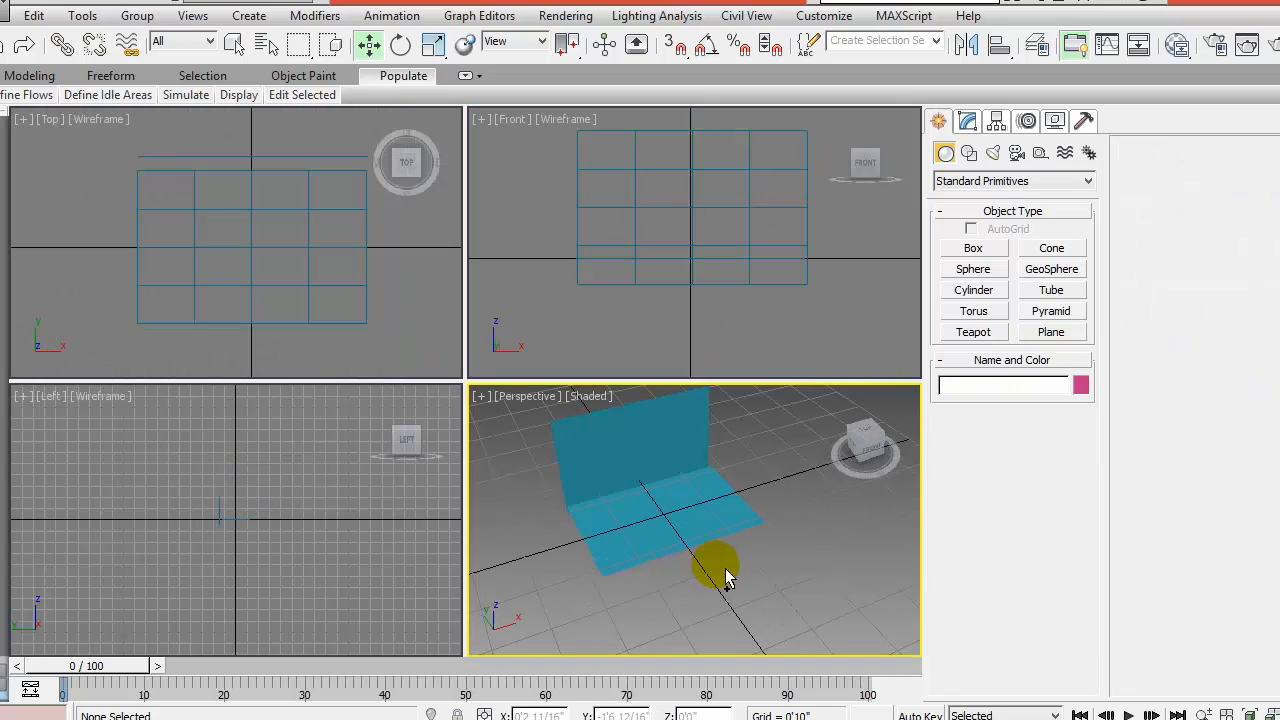
scroll(740, 578, "up", 2)
key("alt+w")
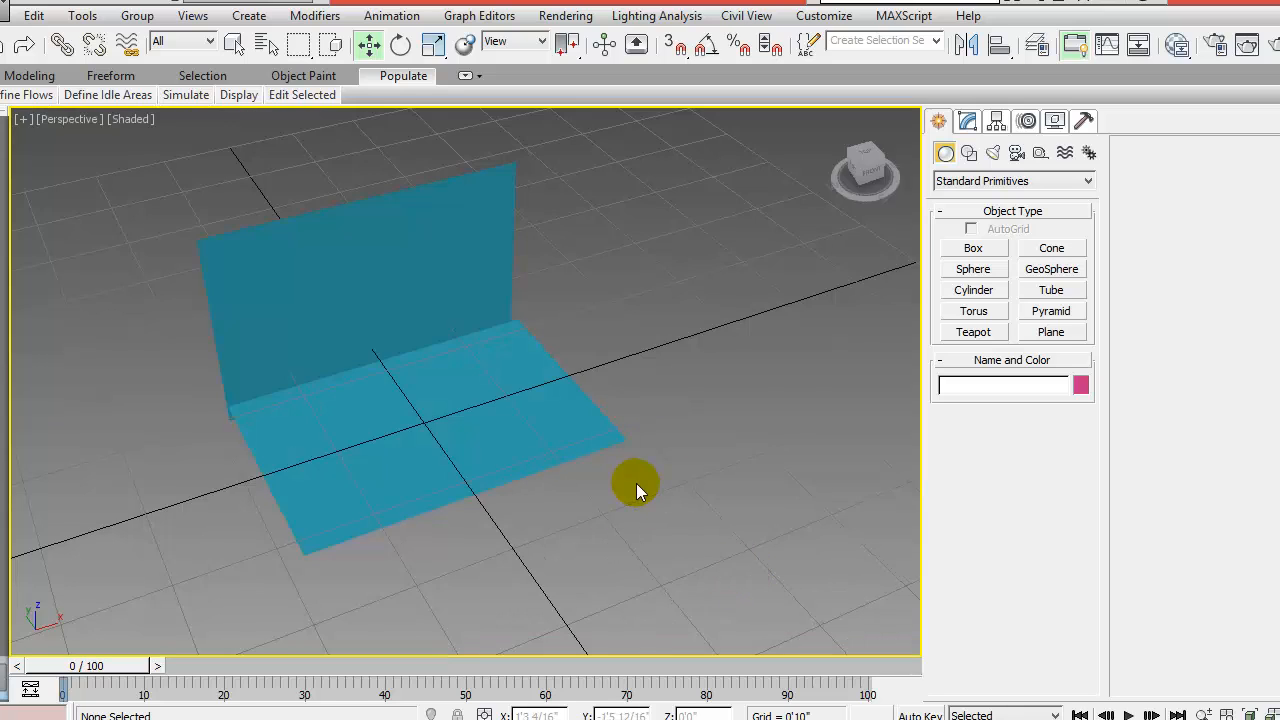
middle_click_drag(637, 489, 720, 506)
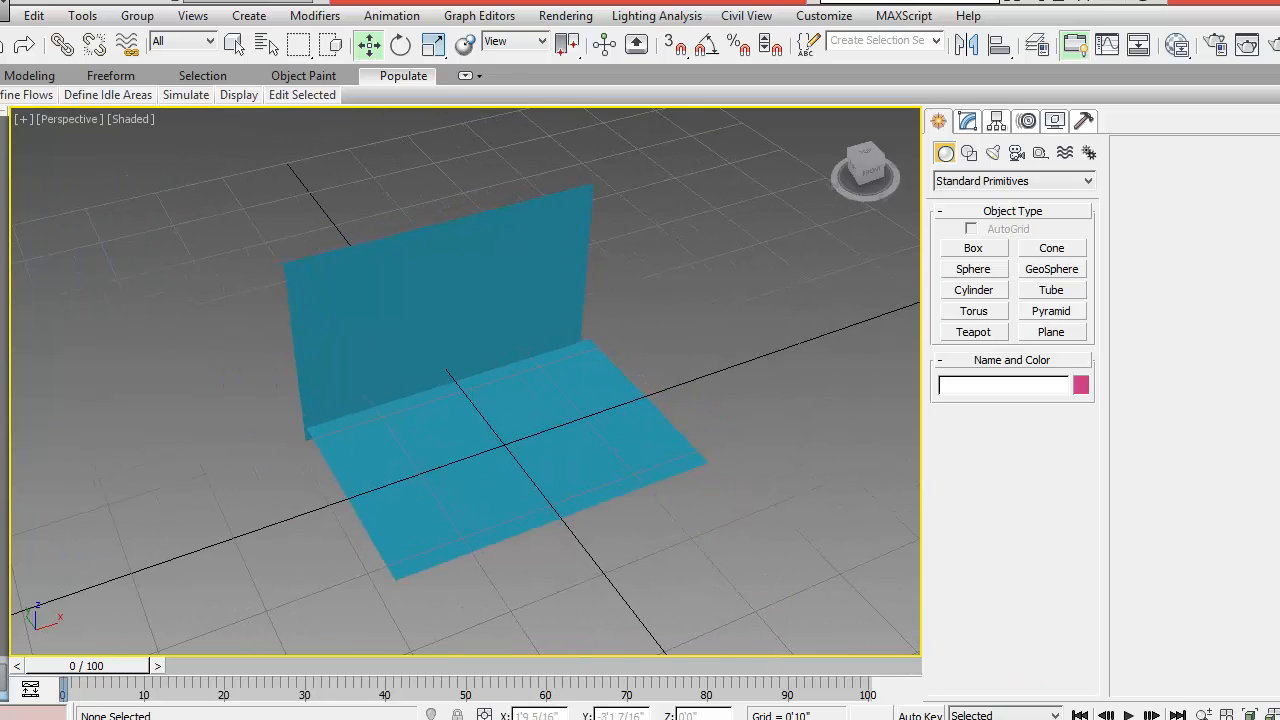
Switch the Perspective view's shading to Hidden Line and deselect the planes
left_click(379, 281)
left_click(129, 119)
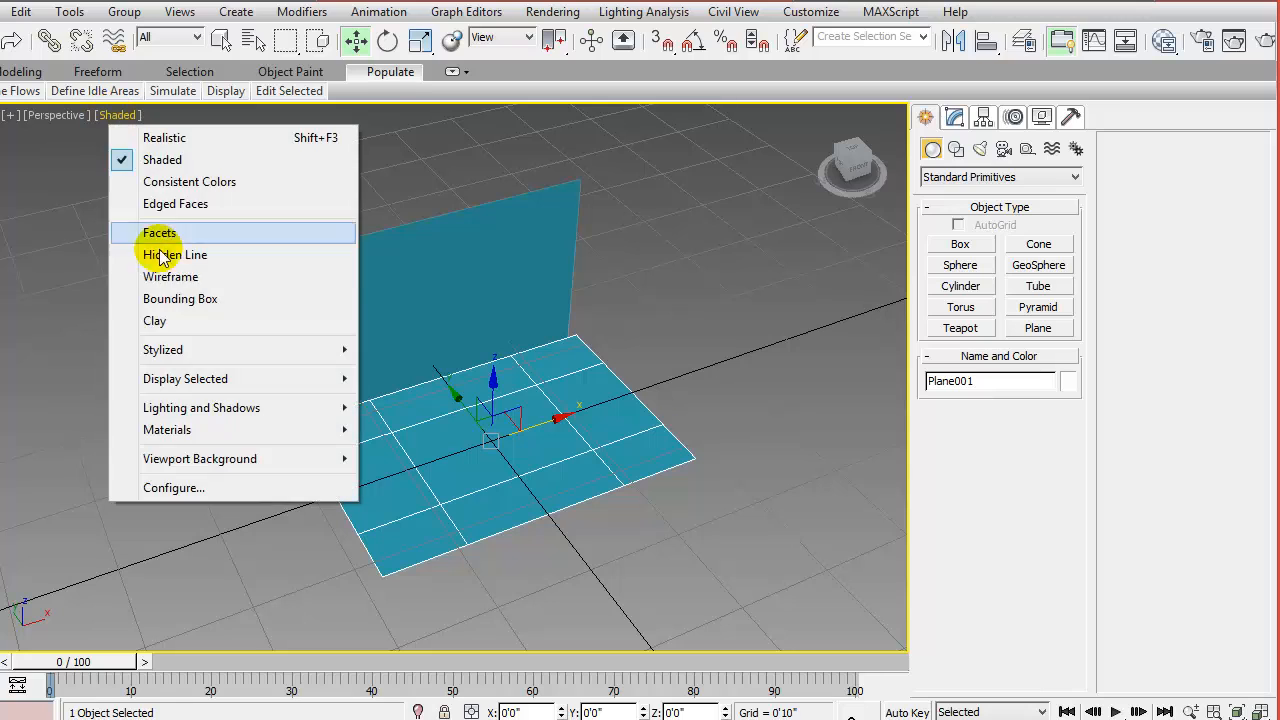
left_click(165, 255)
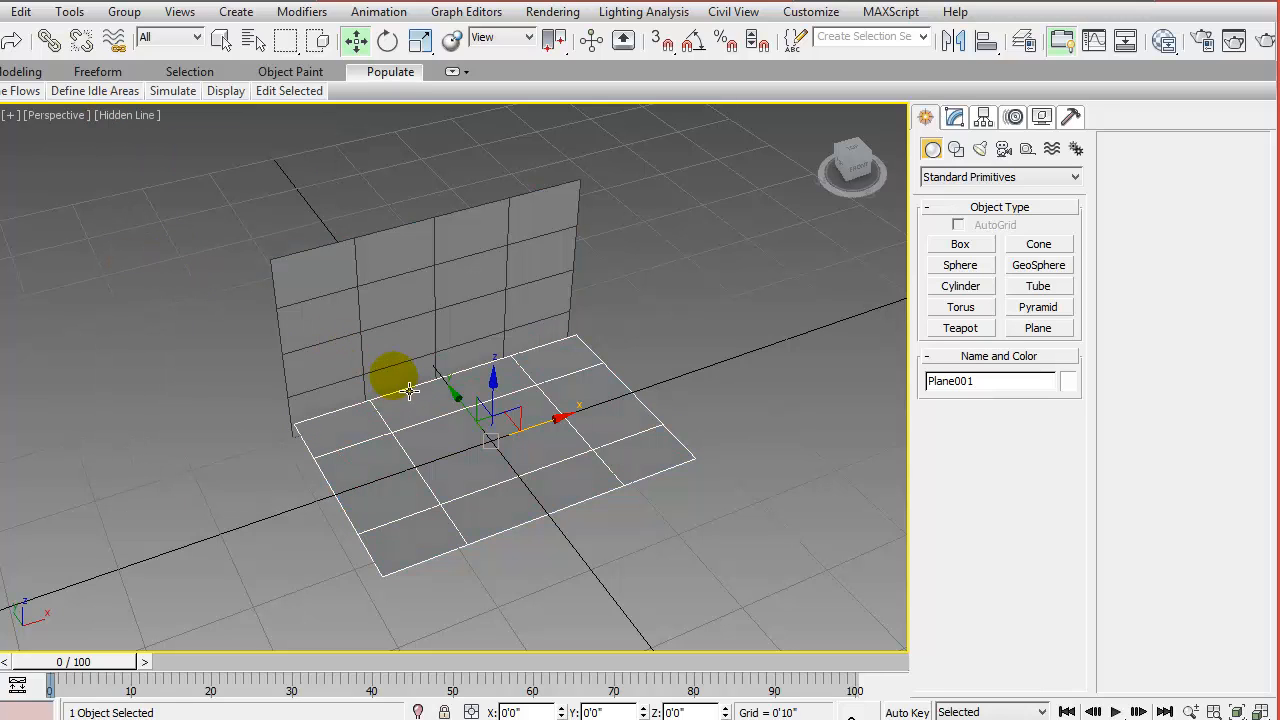
left_click(189, 361)
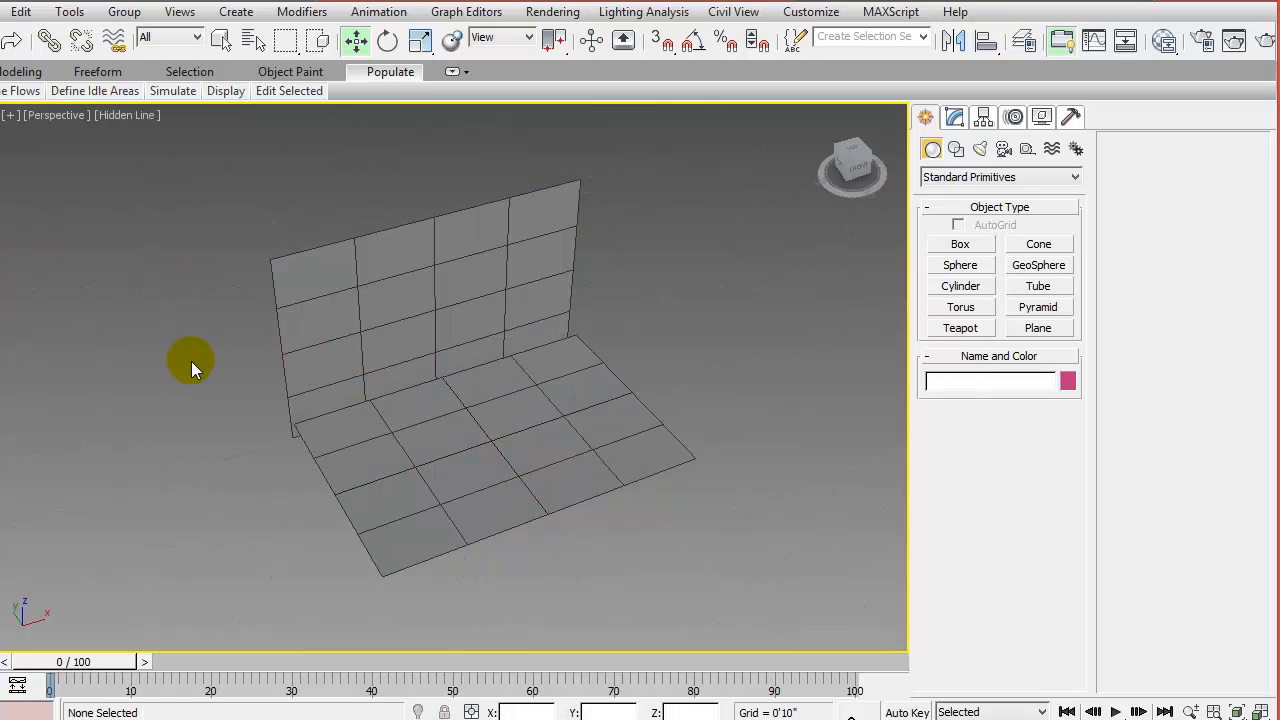
left_click(388, 408)
left_click(470, 341)
left_click(695, 253)
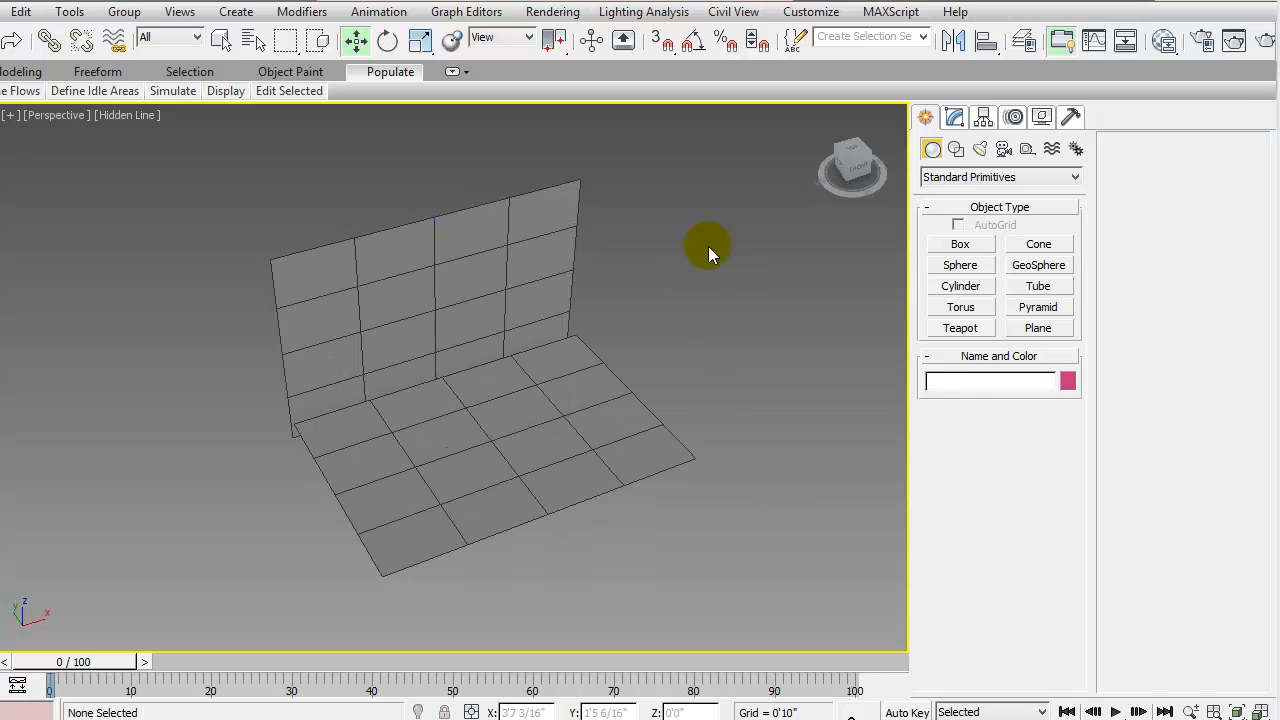
Assign CoronaRenderer as the production renderer in the render setup and review its Corona settings
left_click(1202, 42)
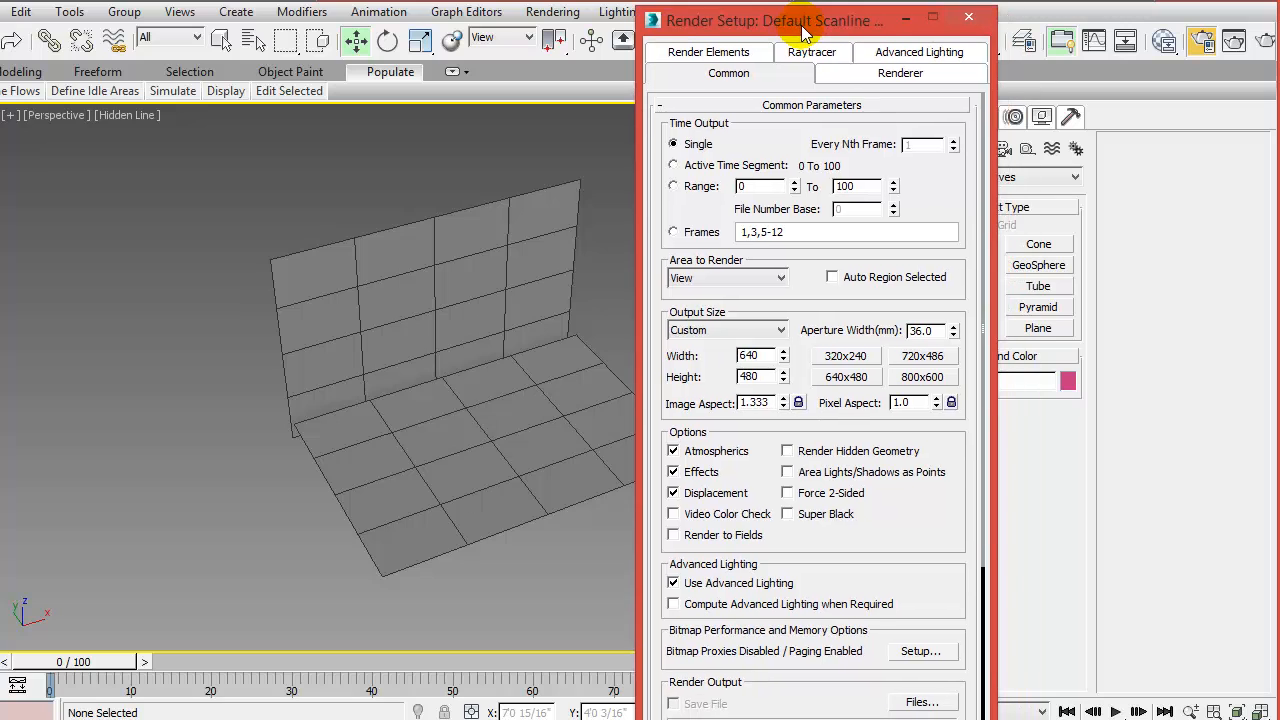
left_click(732, 101)
left_click(754, 160)
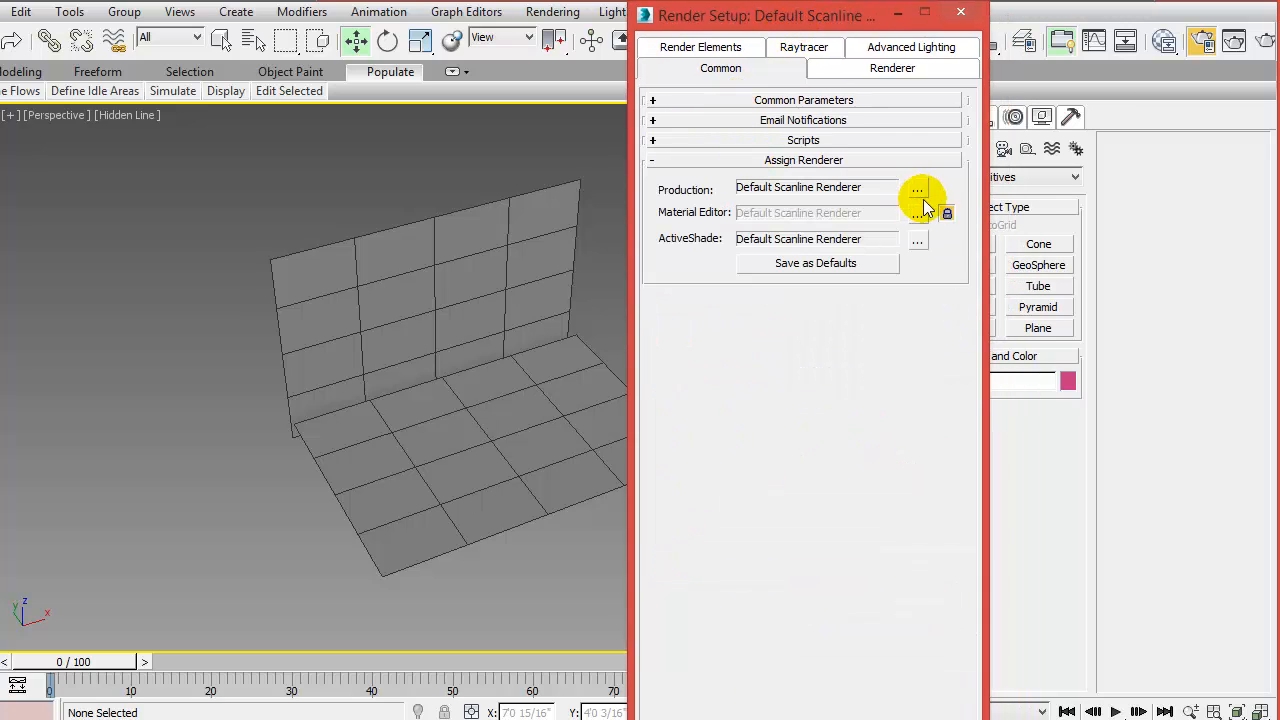
left_click(917, 189)
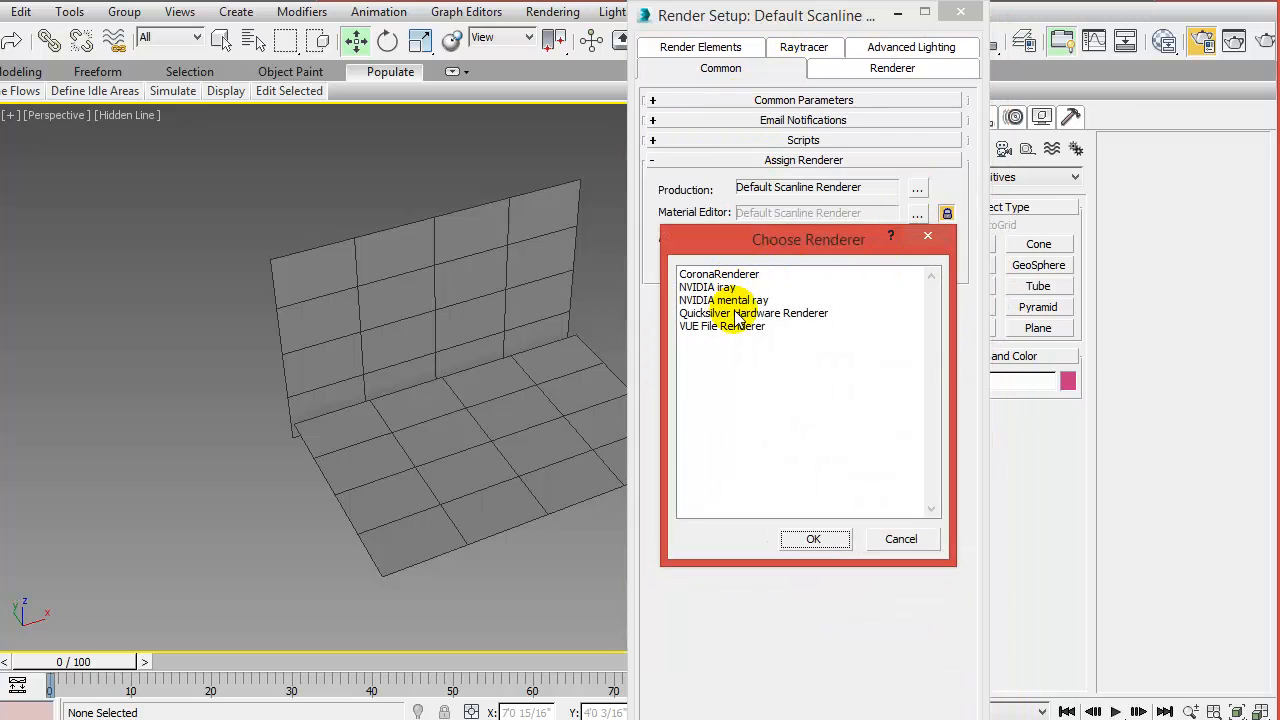
left_click(735, 275)
left_click(818, 539)
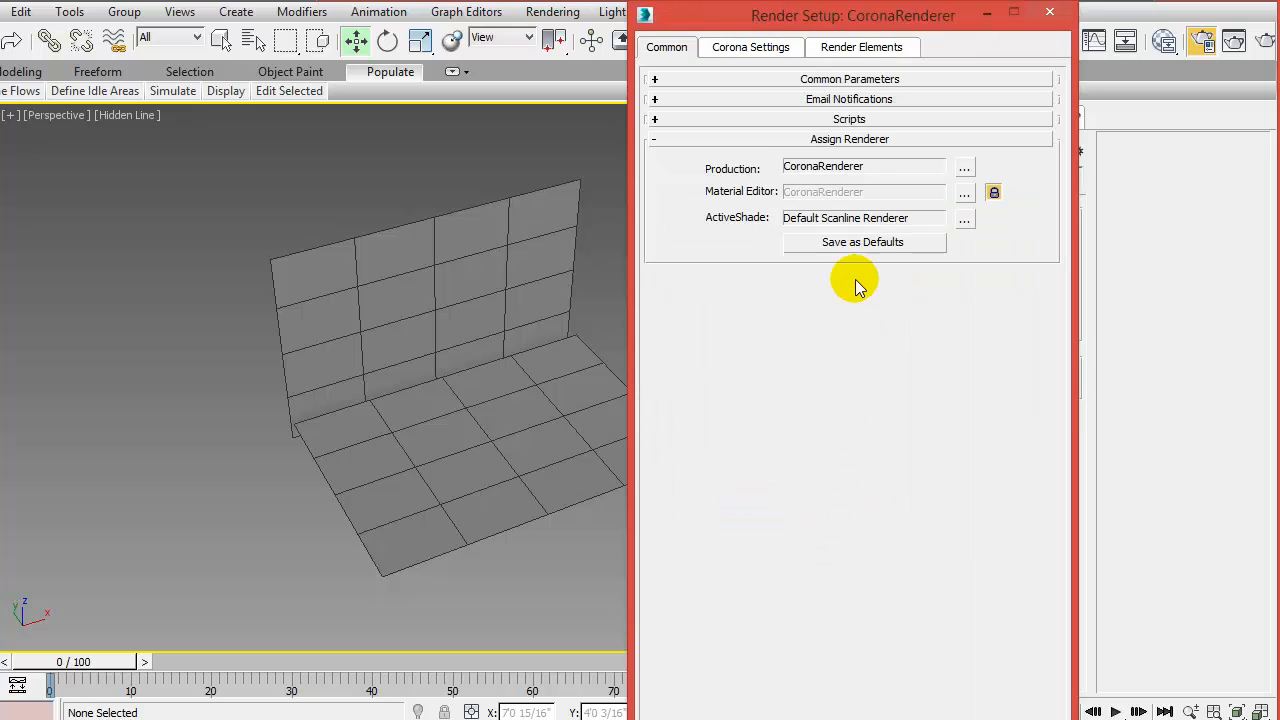
left_click(708, 80)
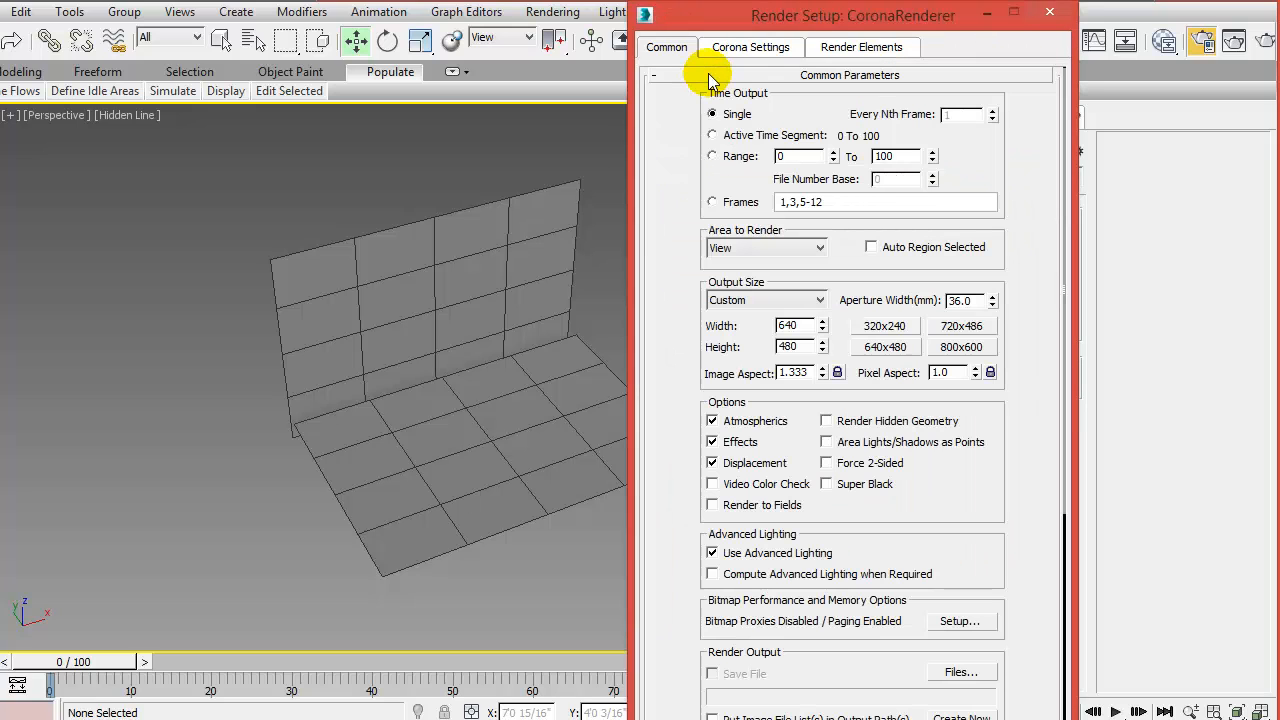
left_click(755, 48)
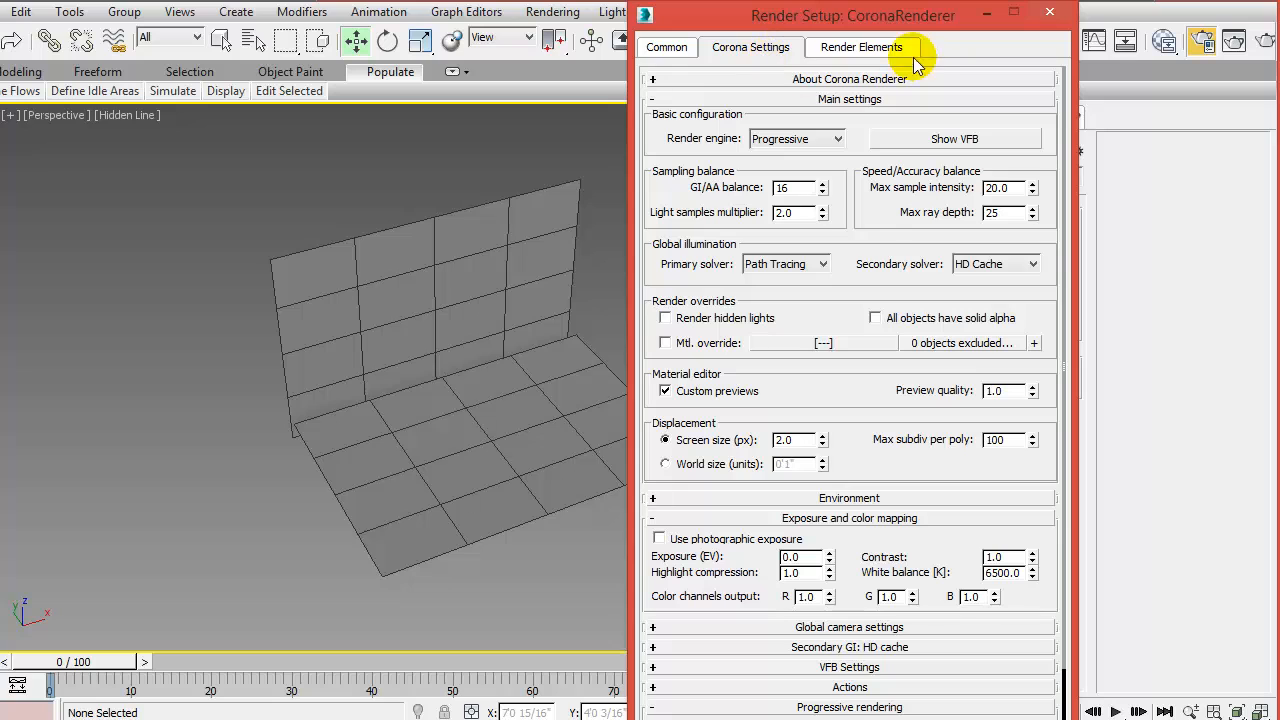
left_click(1049, 12)
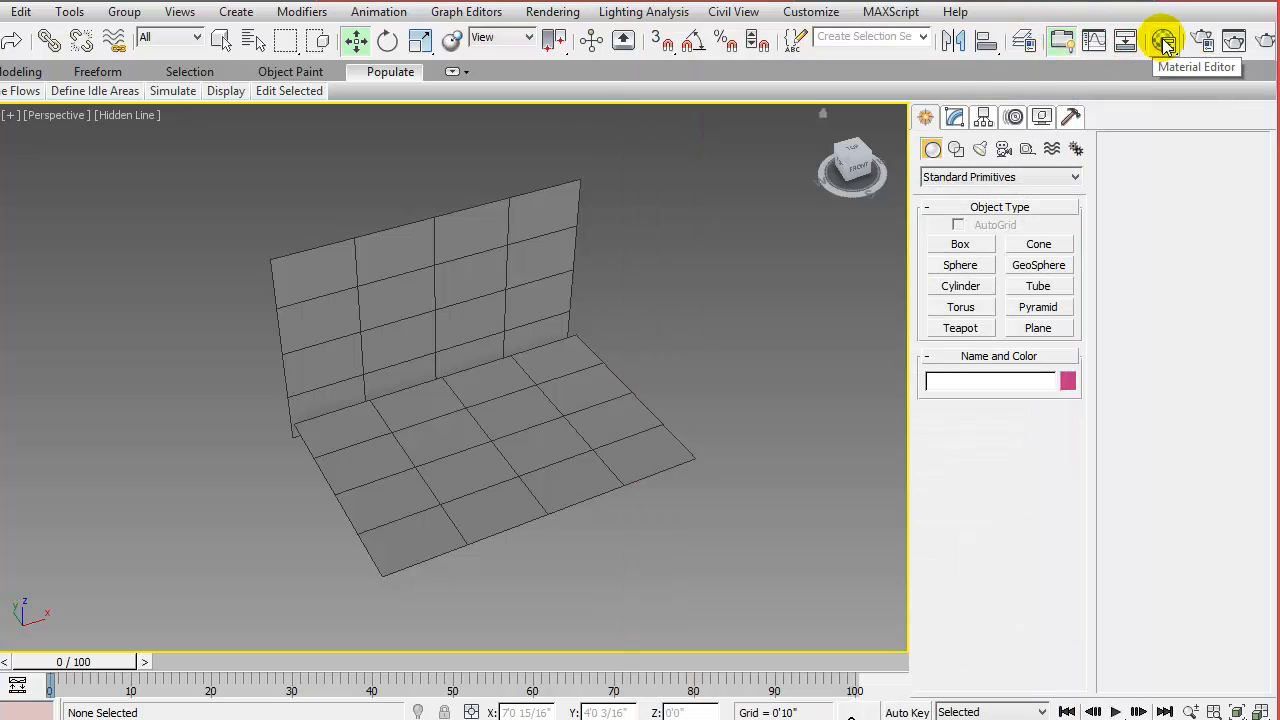
Create a spherical CoronaLight of about 0'2 3/16" radius in the Top view, over the left part of the floor plane
left_click(980, 149)
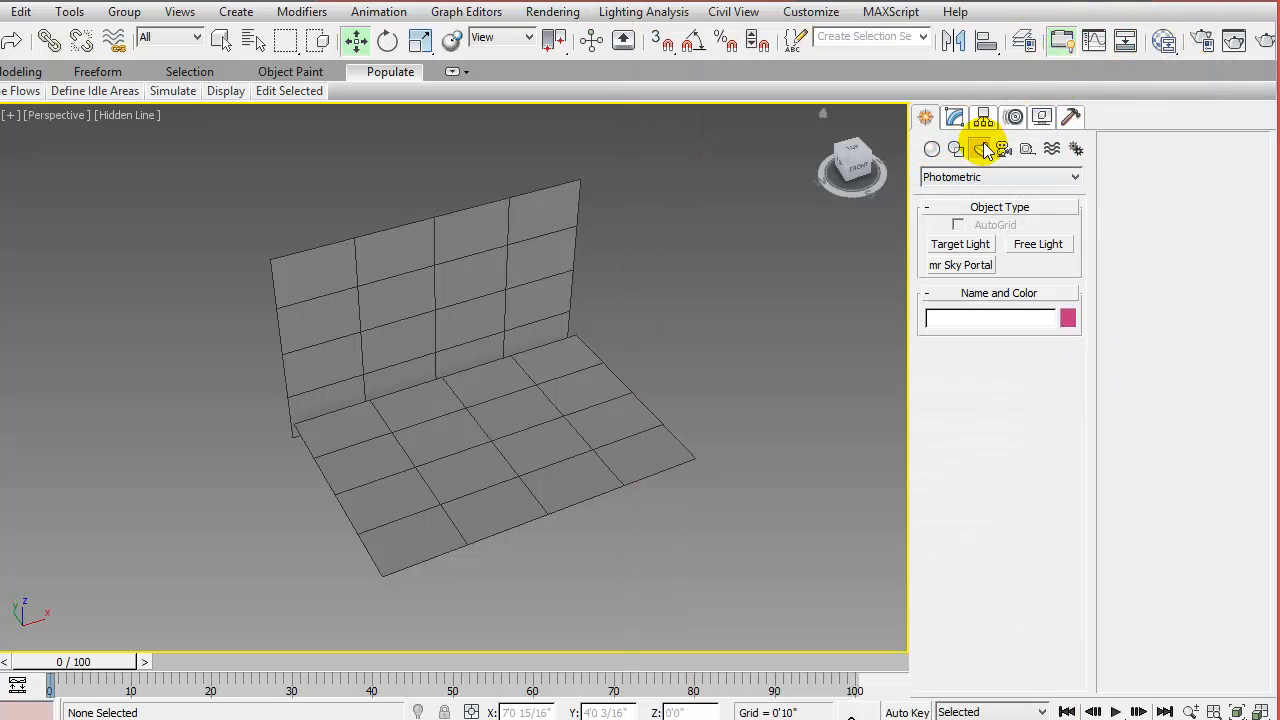
left_click(1066, 177)
left_click(958, 224)
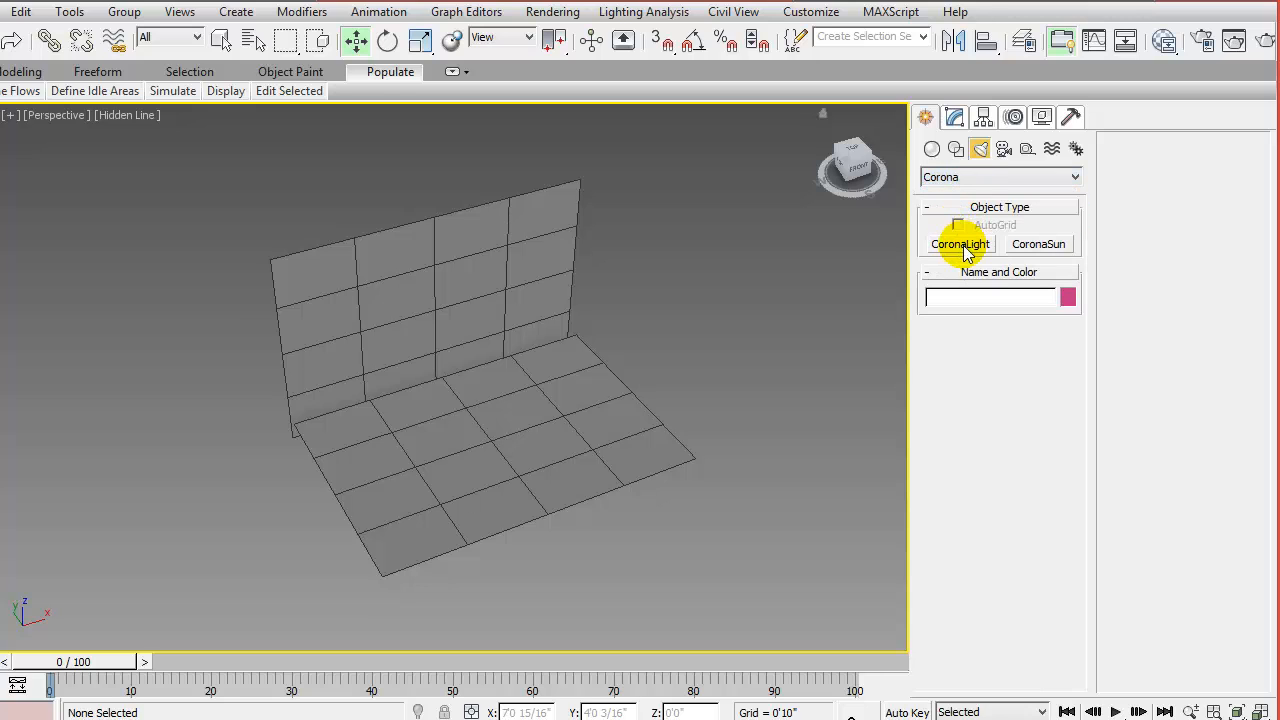
left_click(960, 244)
key("alt+w")
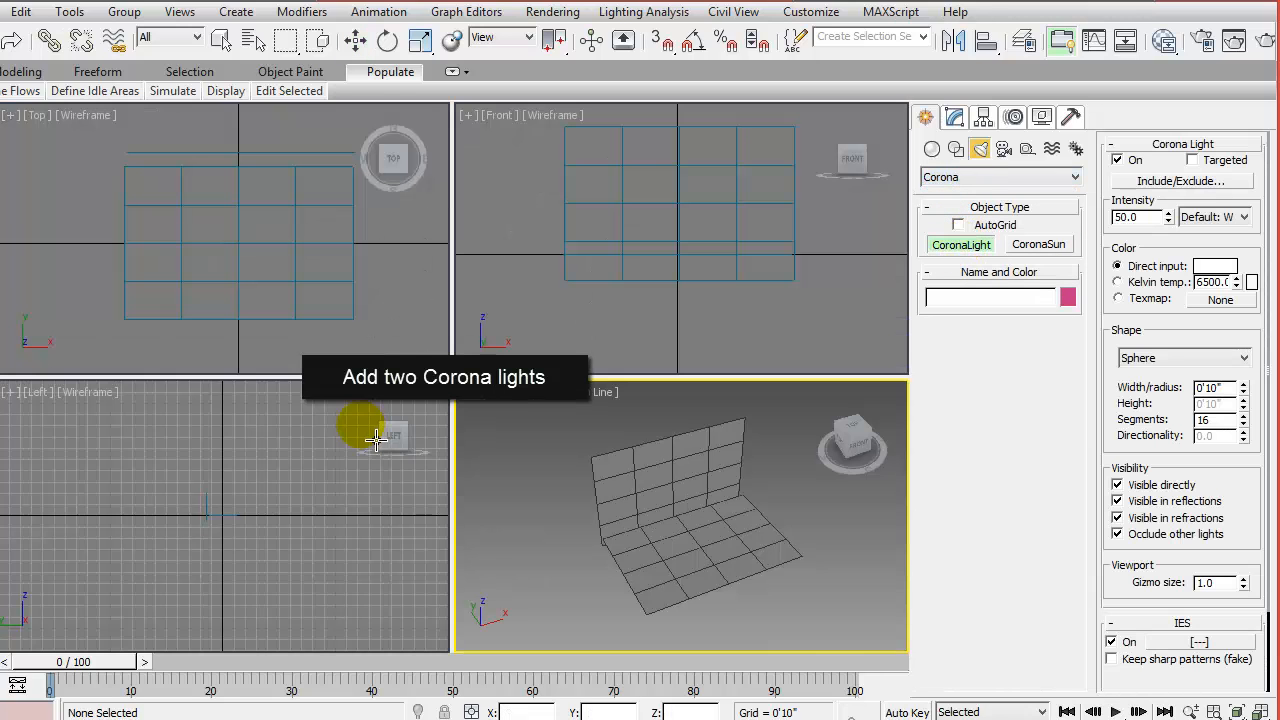
left_click_drag(160, 249, 185, 275)
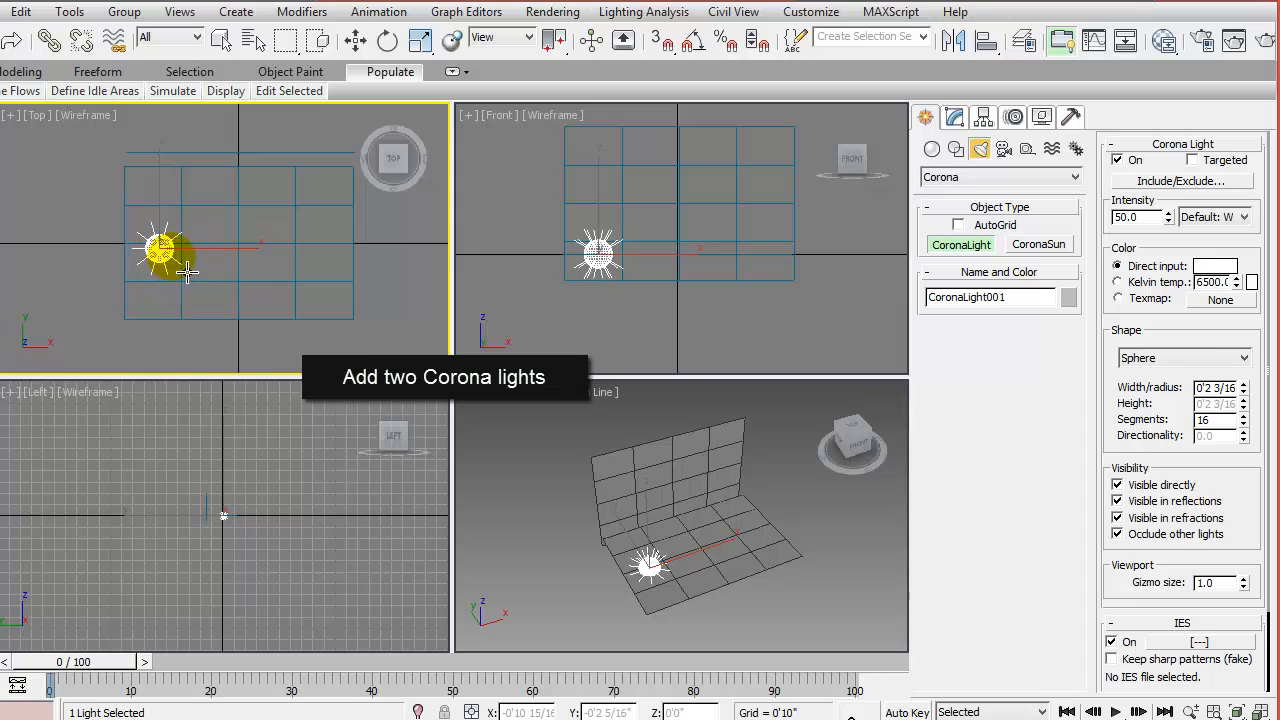
Raise the Corona light in the Front view to a height of about 1'2 14/16"
right_click(571, 294)
key("w")
left_click_drag(615, 260, 620, 168)
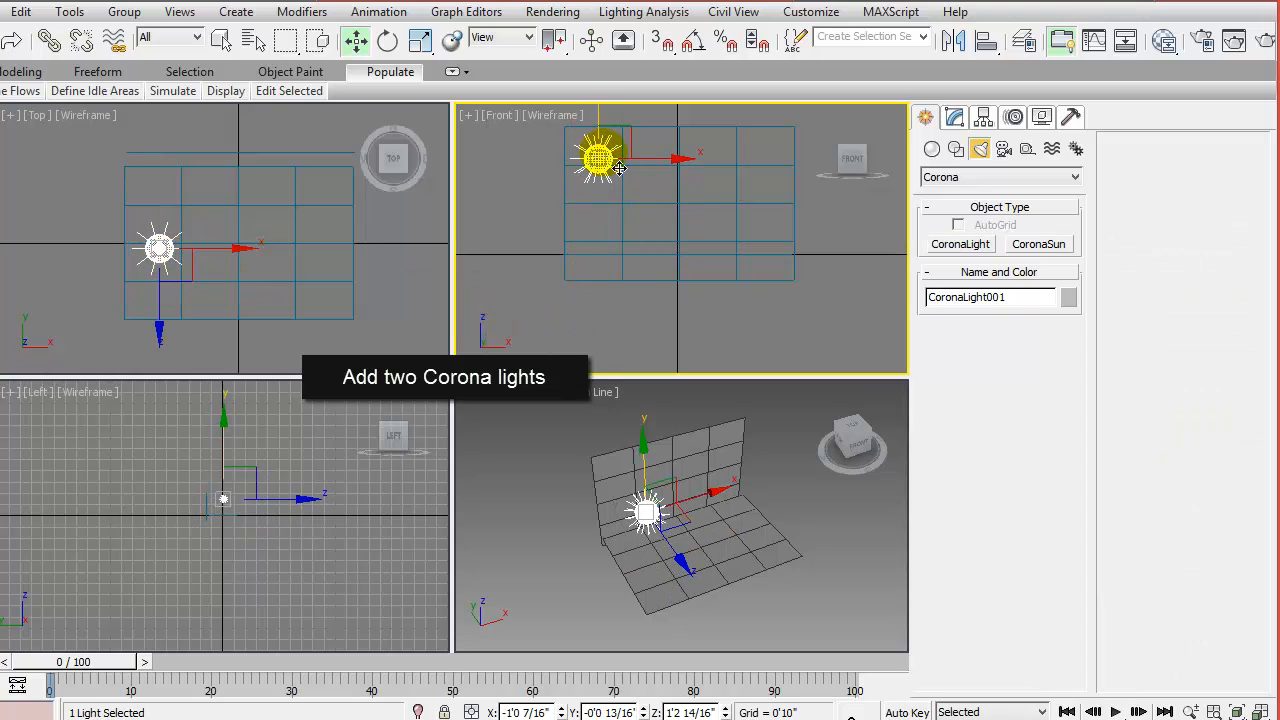
Set the Corona light's intensity to 137
left_click(954, 116)
double_click(952, 449)
type("137")
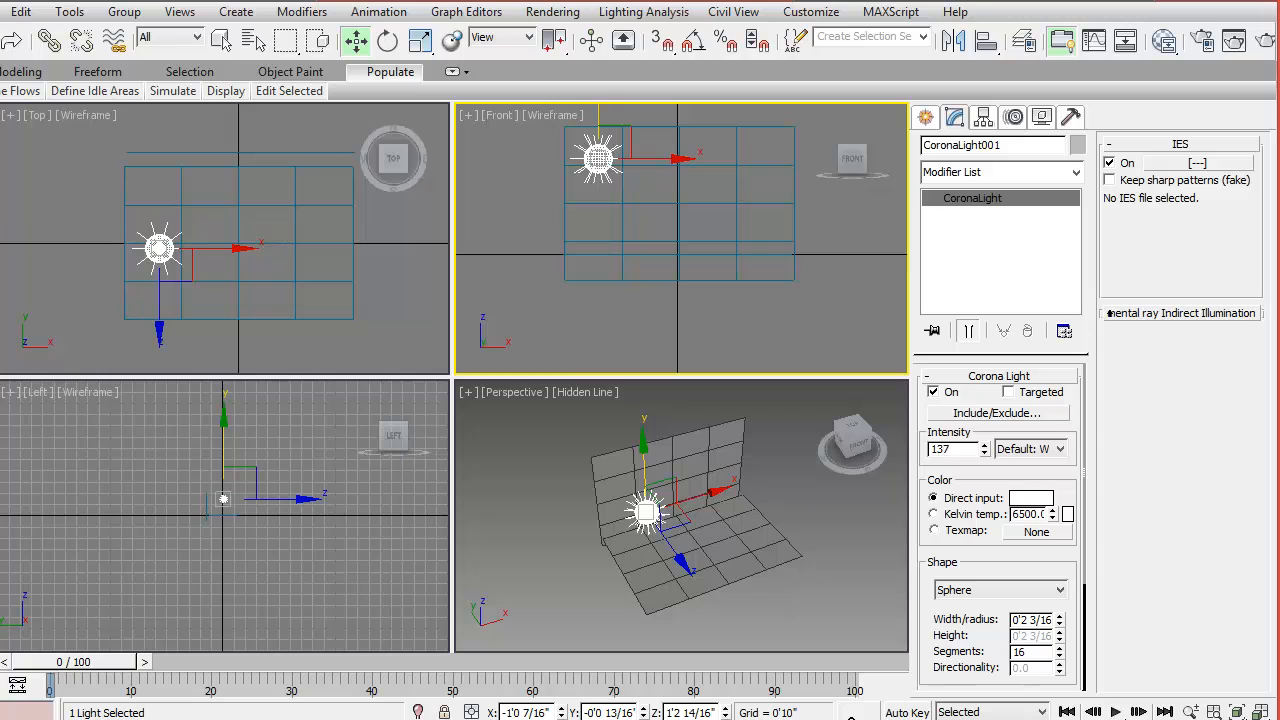
key("Return")
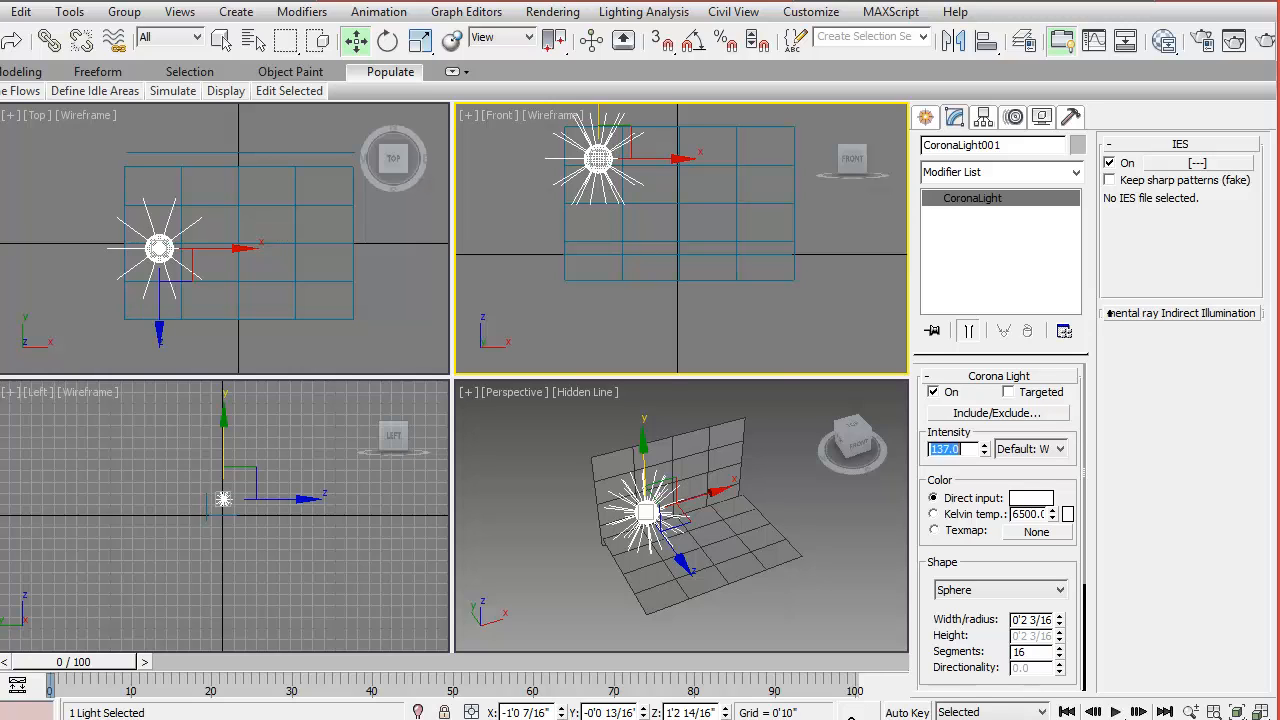
Set the spherical Corona light's radius to 1 inch and deselect the light
left_click_drag(988, 612, 1060, 470)
double_click(1012, 472)
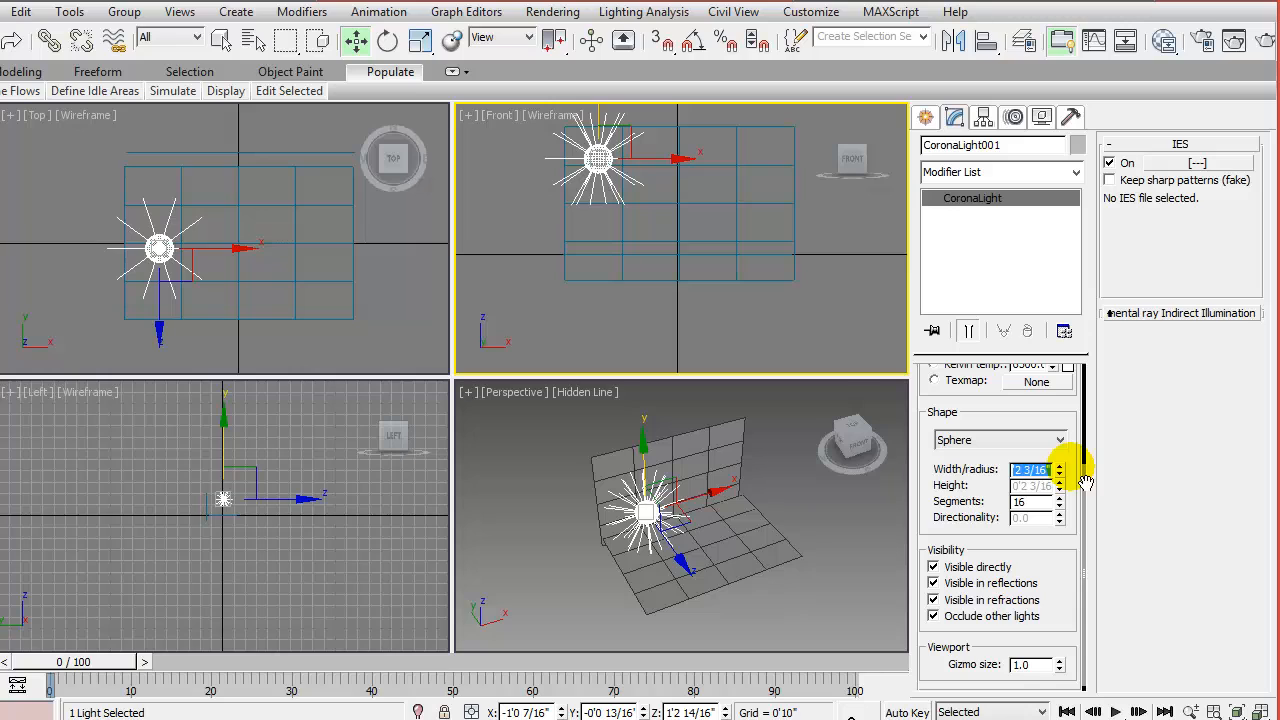
type("1")
key("Return")
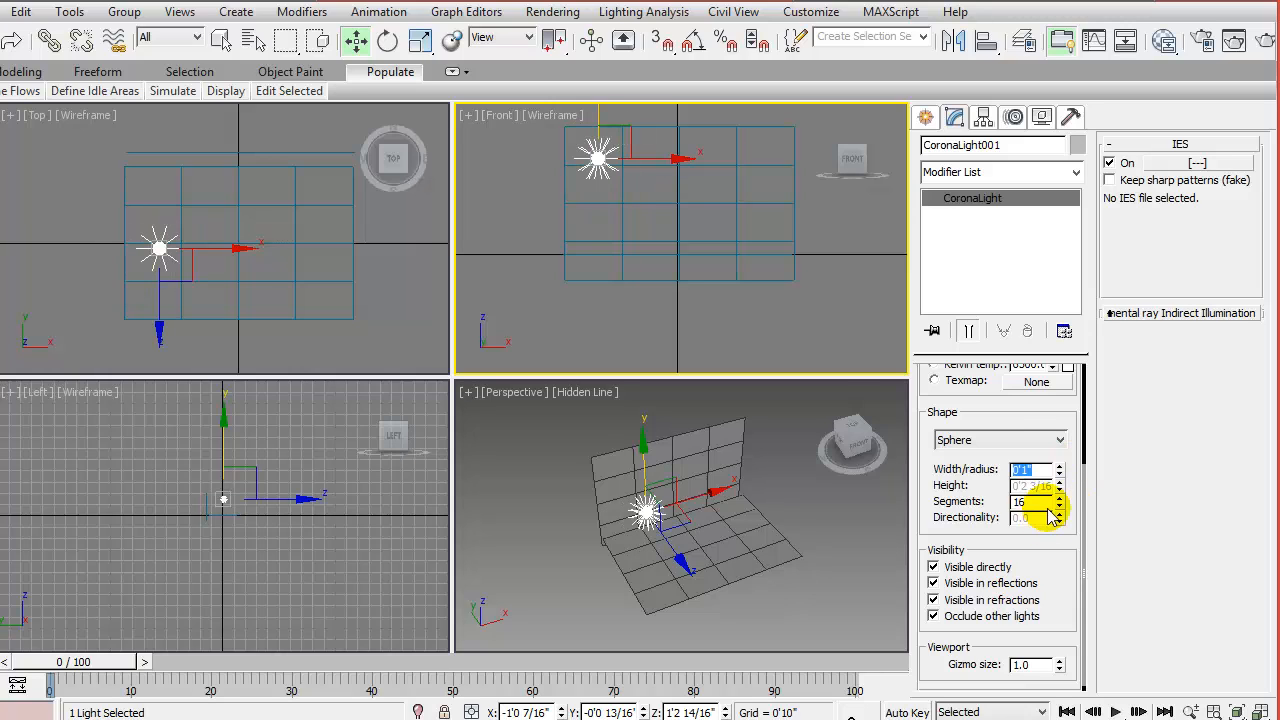
scroll(1008, 440, "up", 1)
scroll(1008, 440, "up", 3)
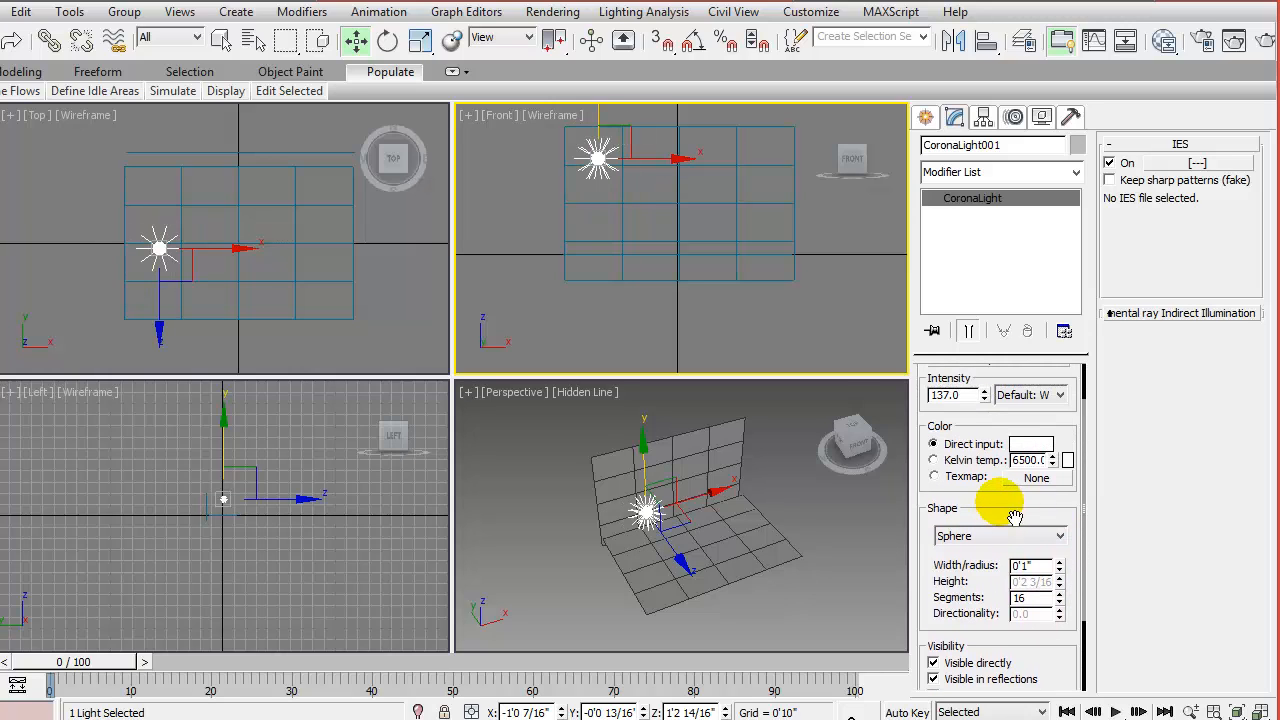
left_click(588, 316)
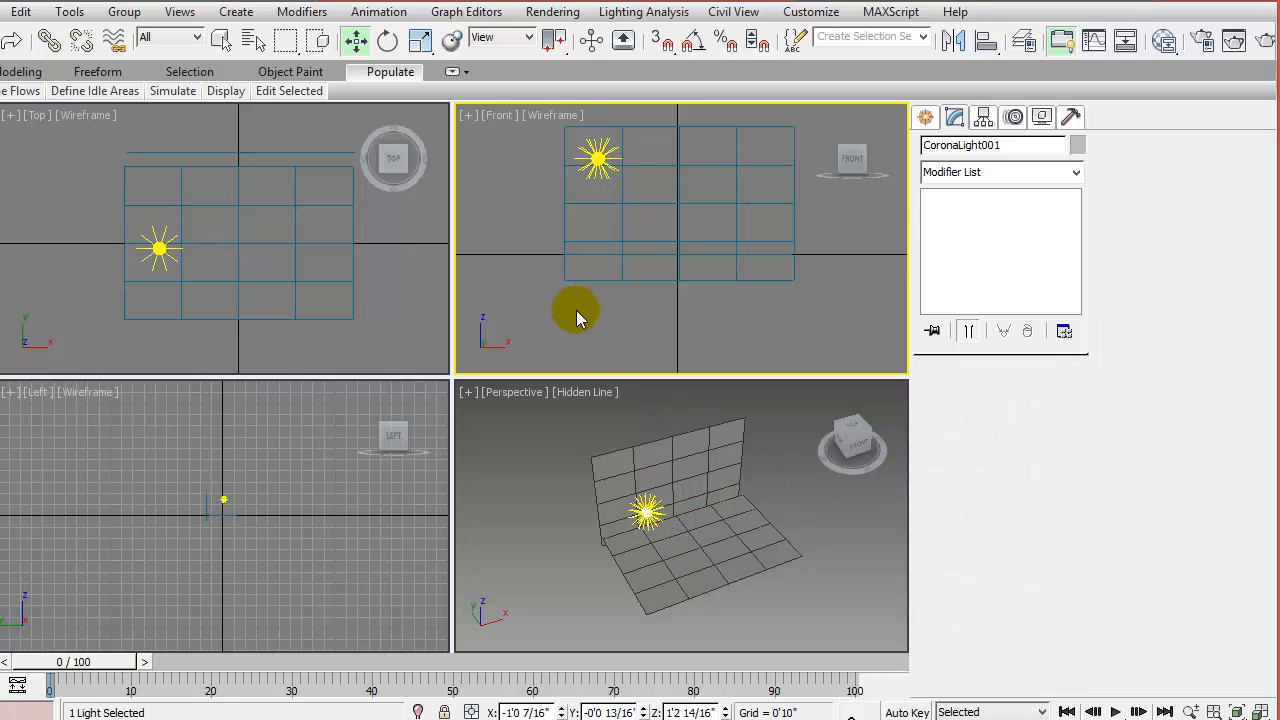
Create a rectangle-shaped CoronaLight in the Top view, near the centre of the floor plane
left_click(925, 117)
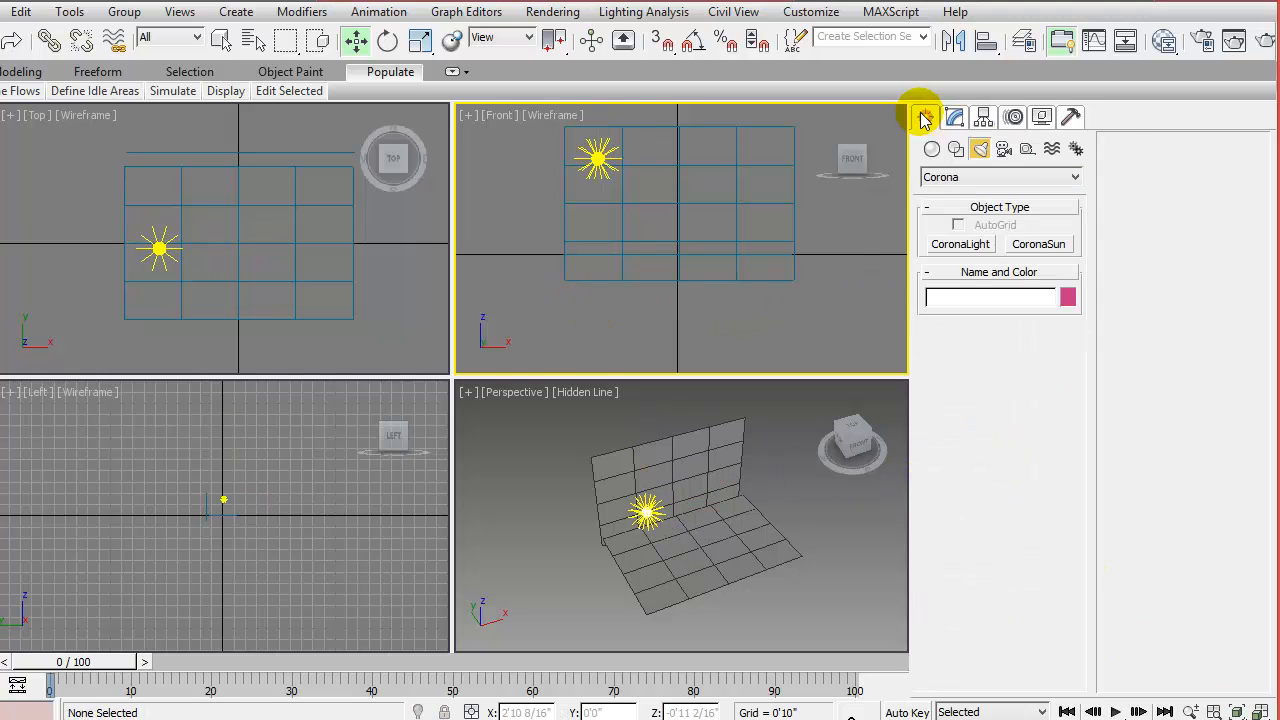
left_click(978, 248)
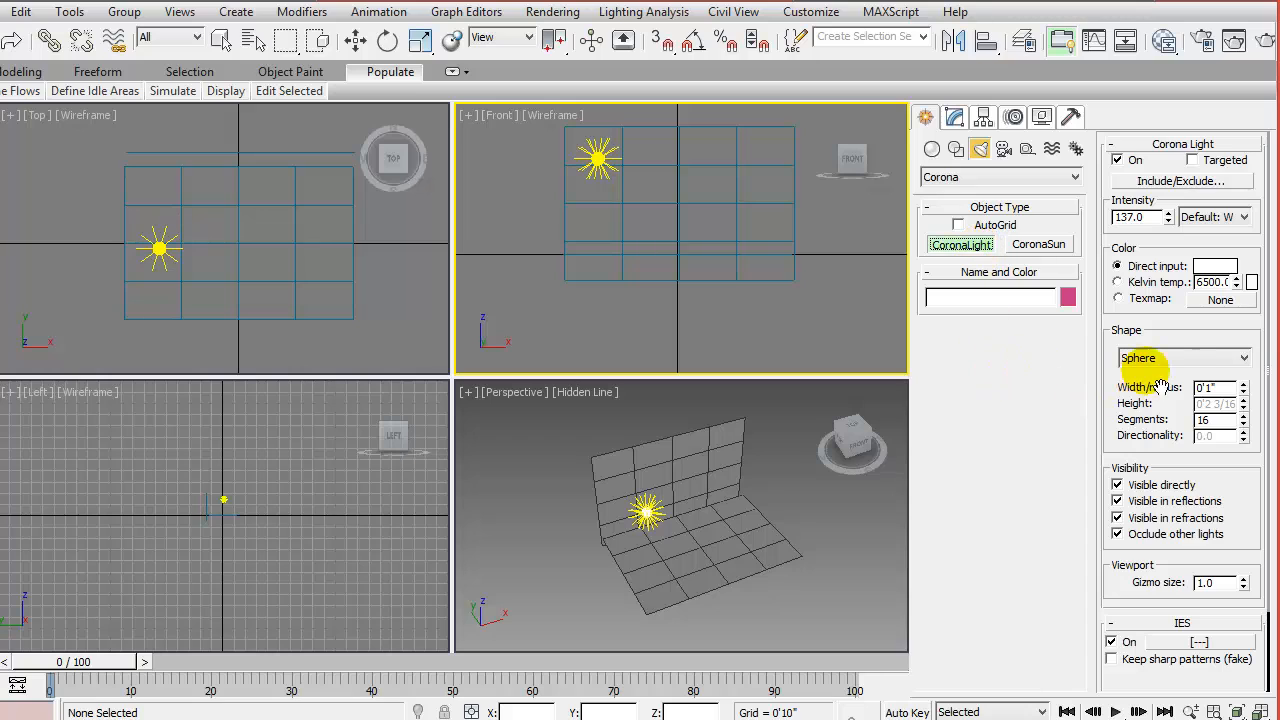
left_click(1140, 358)
left_click(1142, 389)
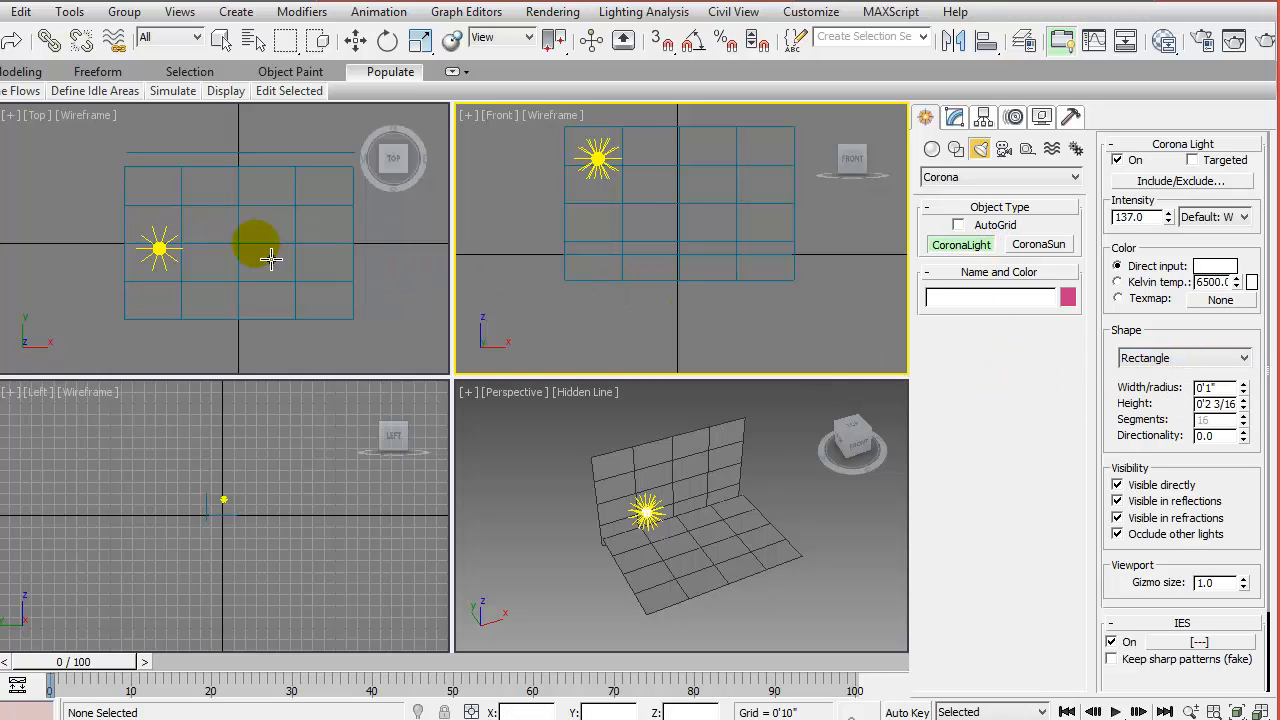
left_click_drag(240, 235, 282, 235)
Raise the rectangular Corona light above the floor in the Front view
key("w")
right_click(700, 217)
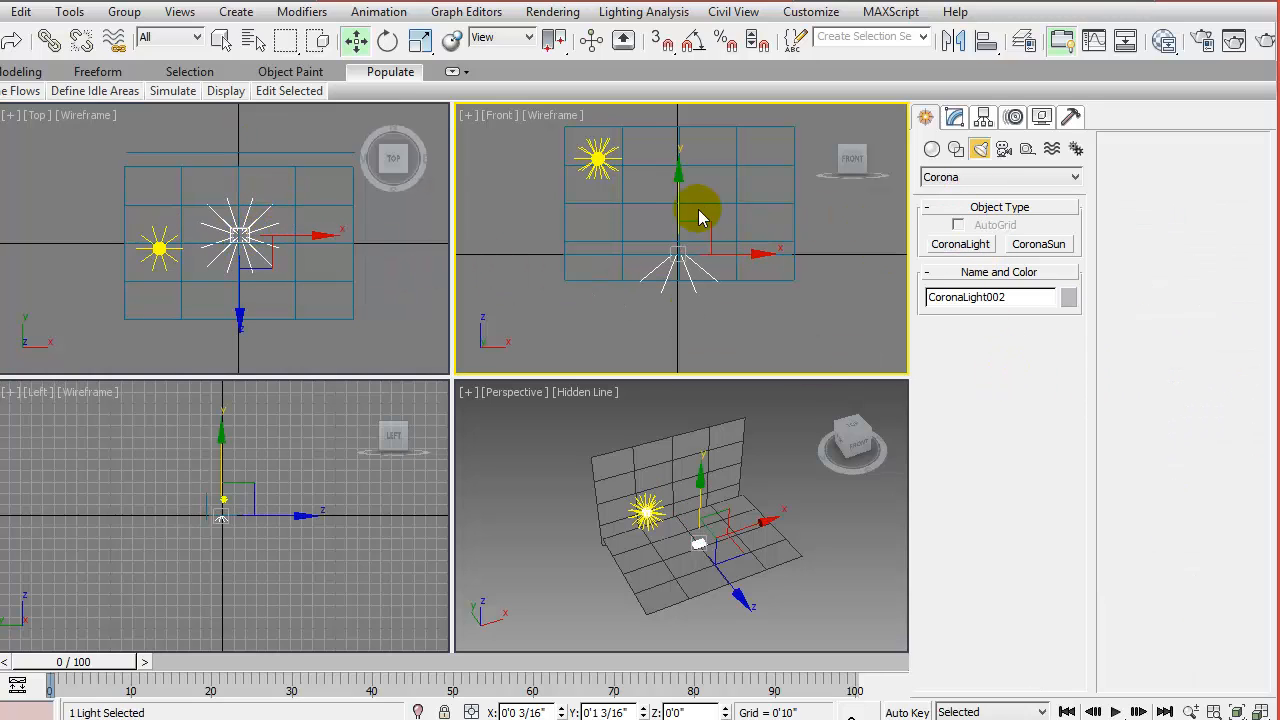
left_click_drag(695, 213, 690, 118)
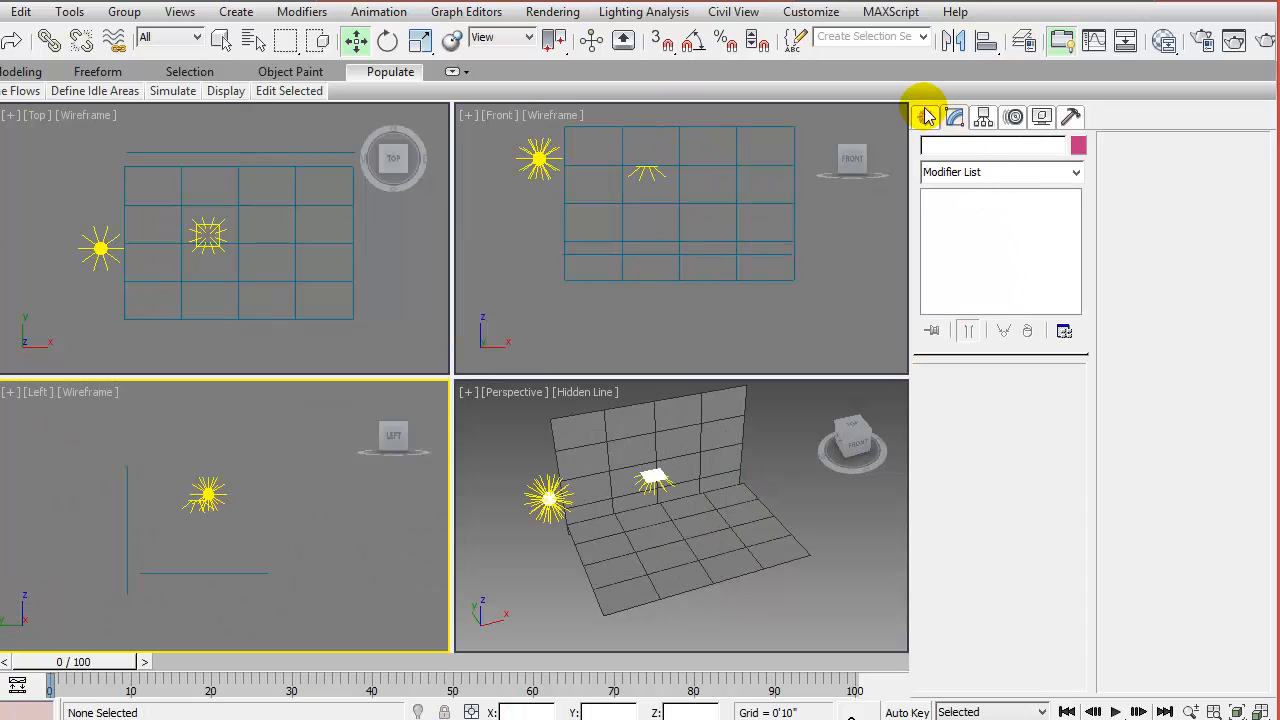
Create a vertical plane about 0'9 15/16" long and 1'0" wide in the Left view, around the lights
left_click(923, 114)
left_click(932, 148)
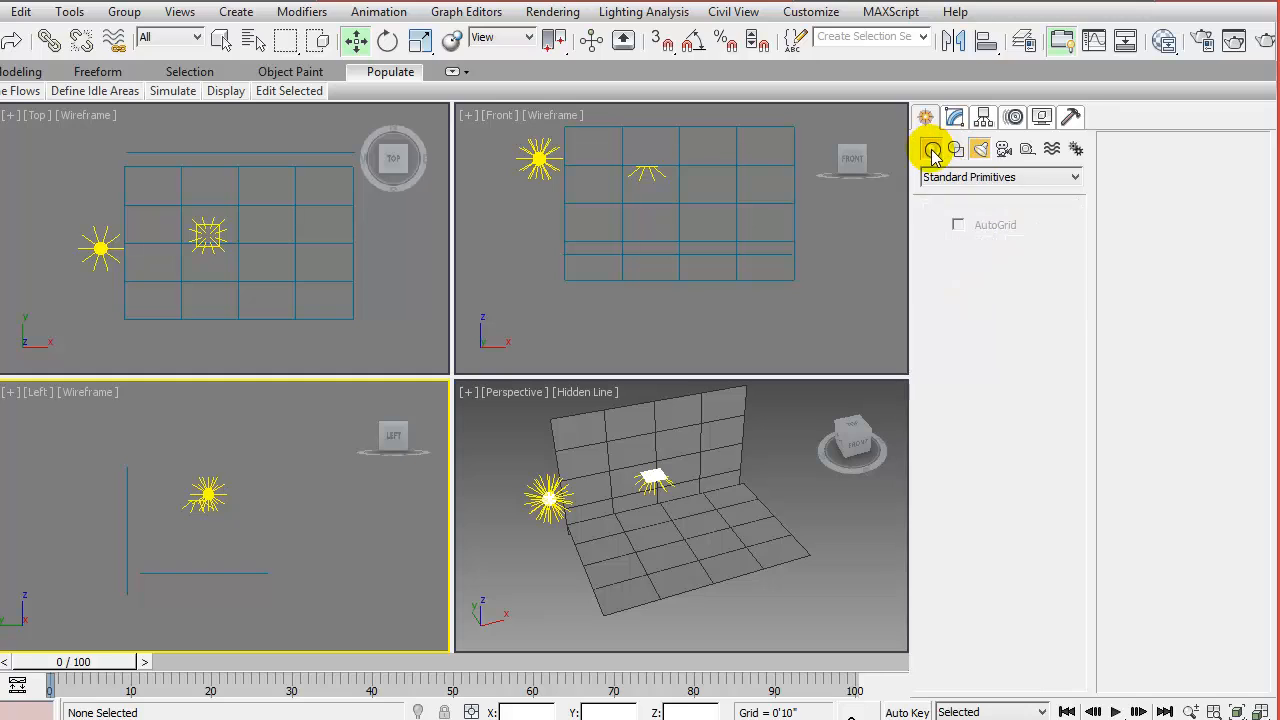
left_click(1036, 328)
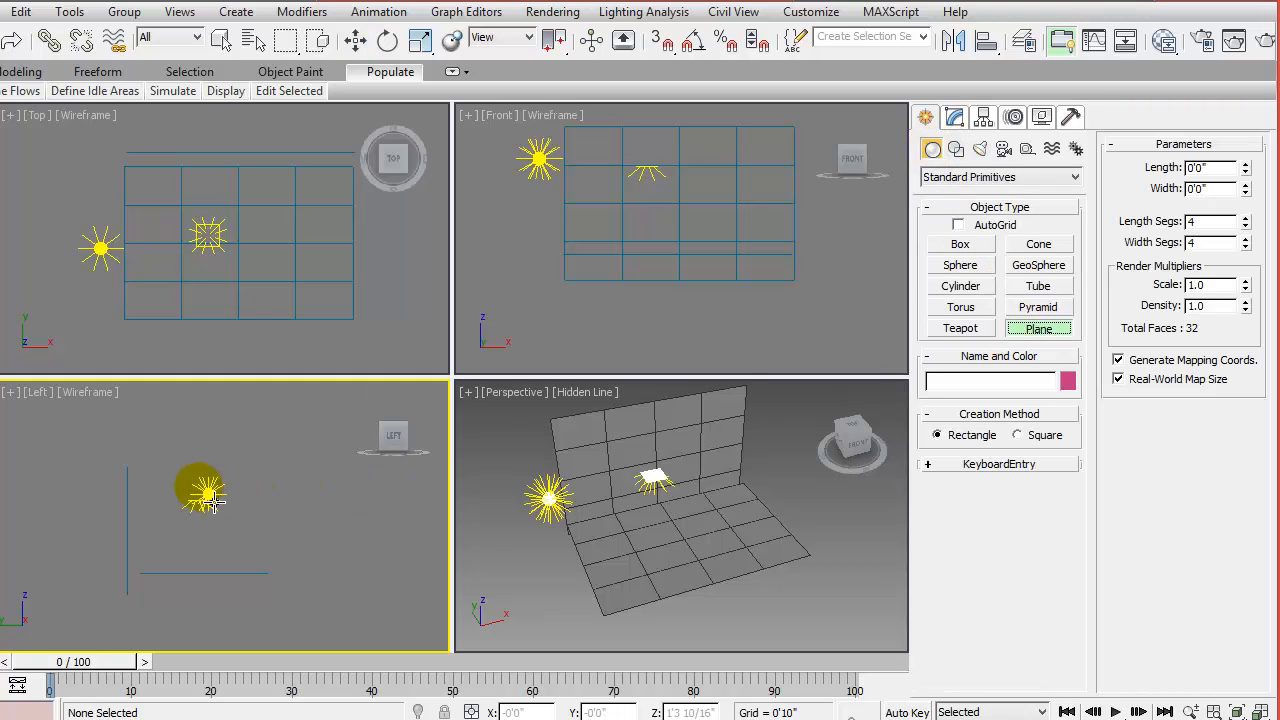
left_click_drag(192, 490, 252, 541)
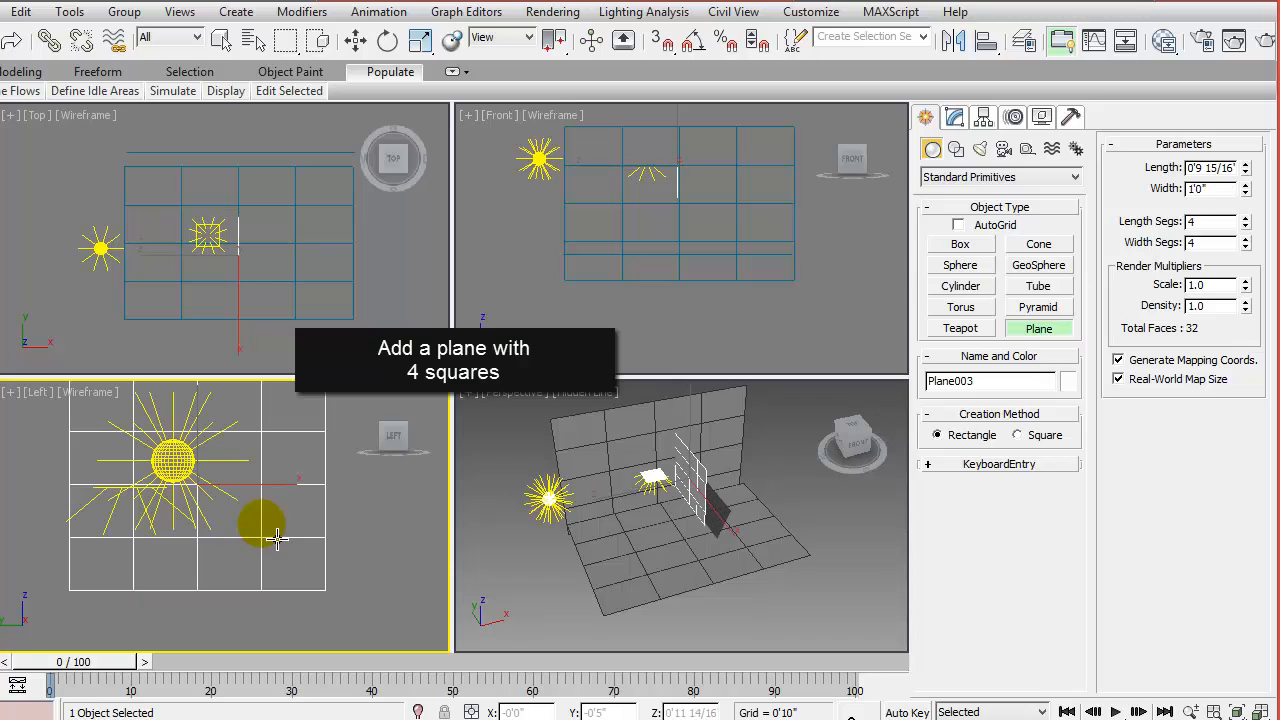
Move the new vertical plane along X in the Top view to about 0'11 12/16", opposite the spherical light
left_click(296, 277)
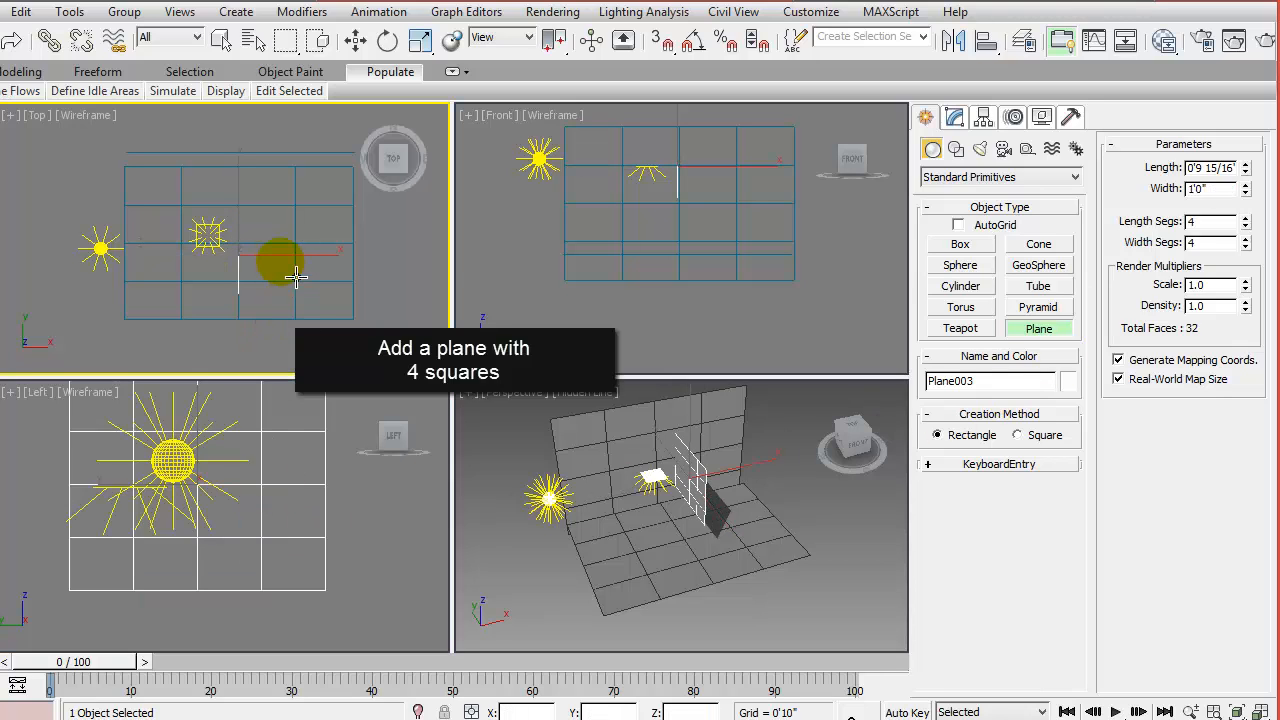
key("w")
left_click_drag(299, 267, 374, 254)
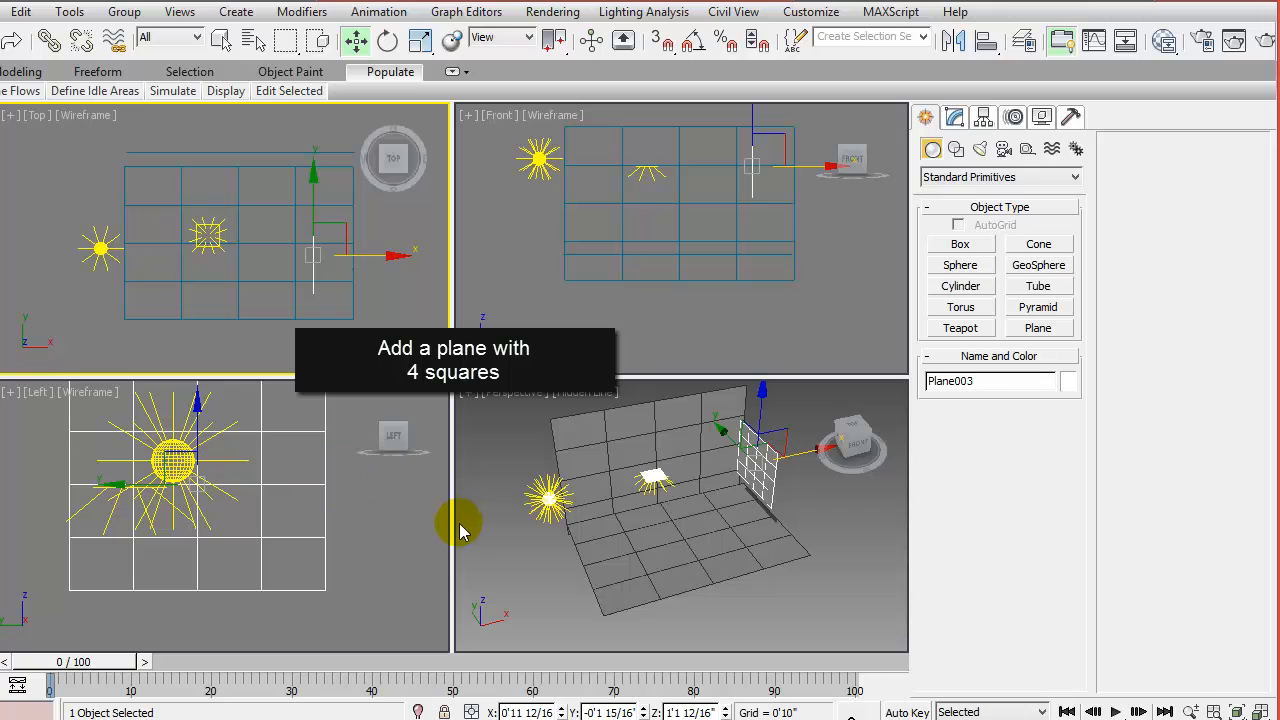
Maximize the Perspective view and set the vertical plane's length and width segments to 3
right_click(763, 572)
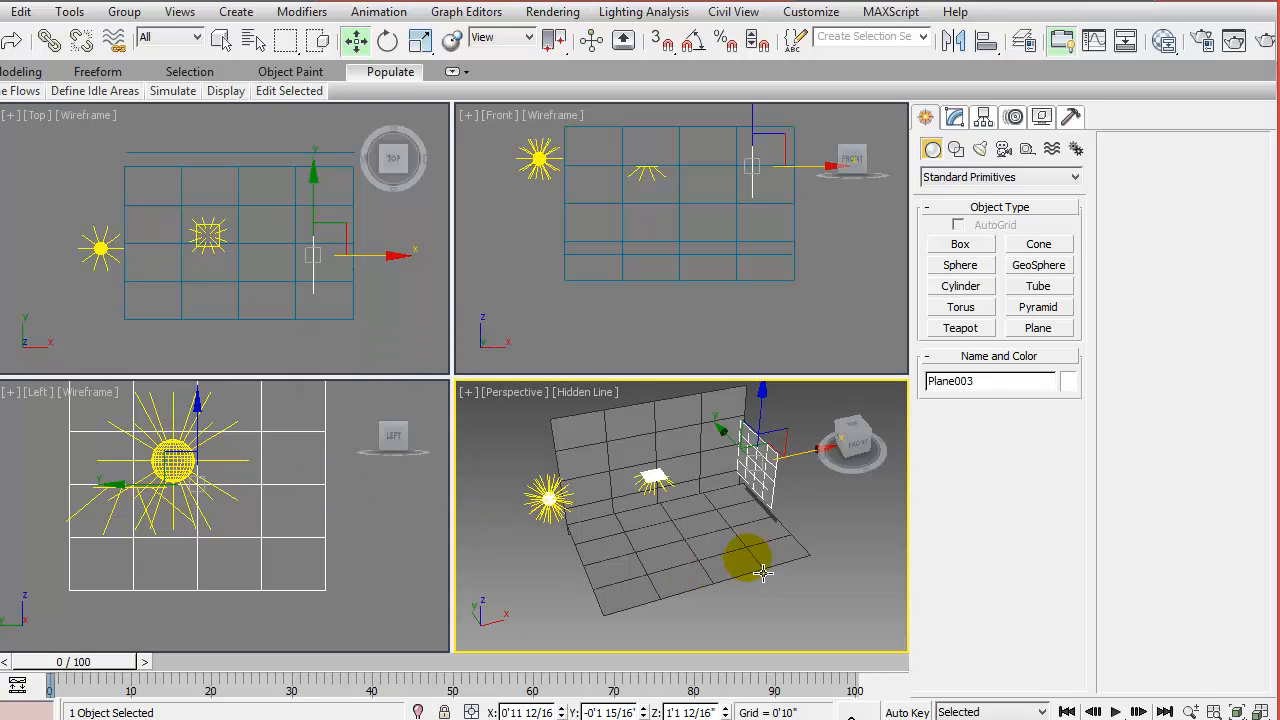
key("alt+w")
middle_click_drag(526, 437, 622, 325, "alt")
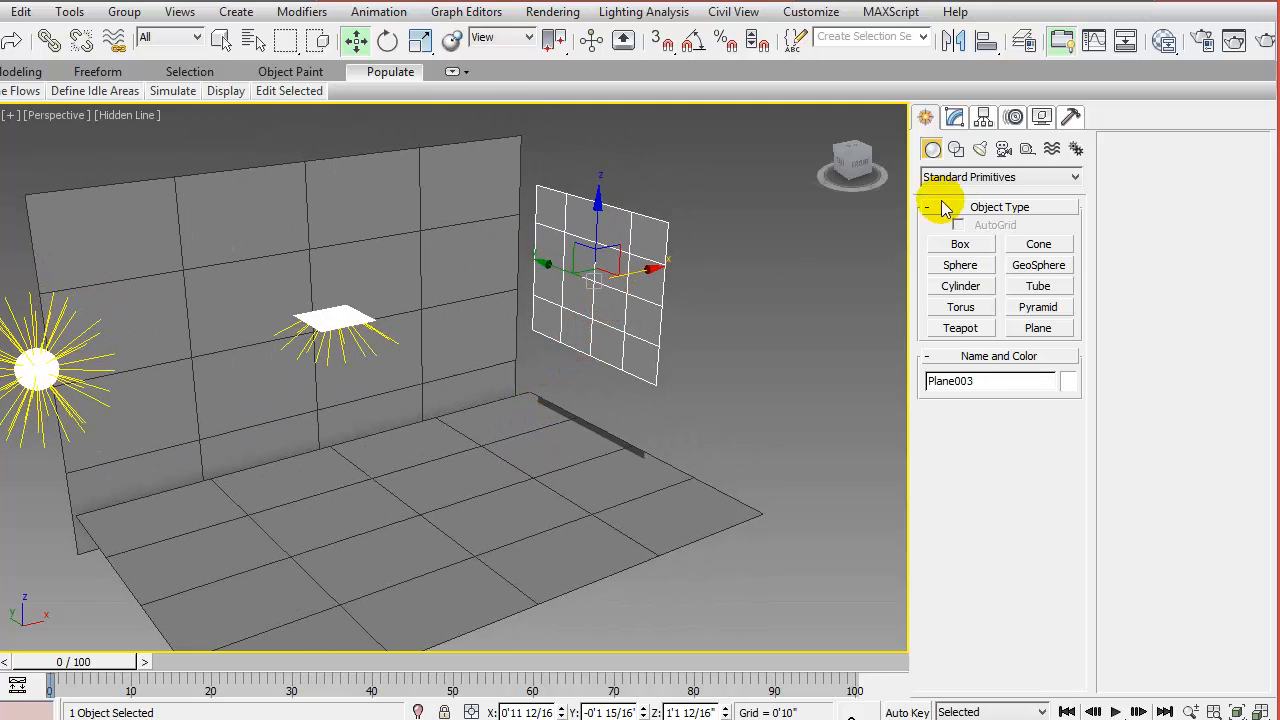
left_click(954, 117)
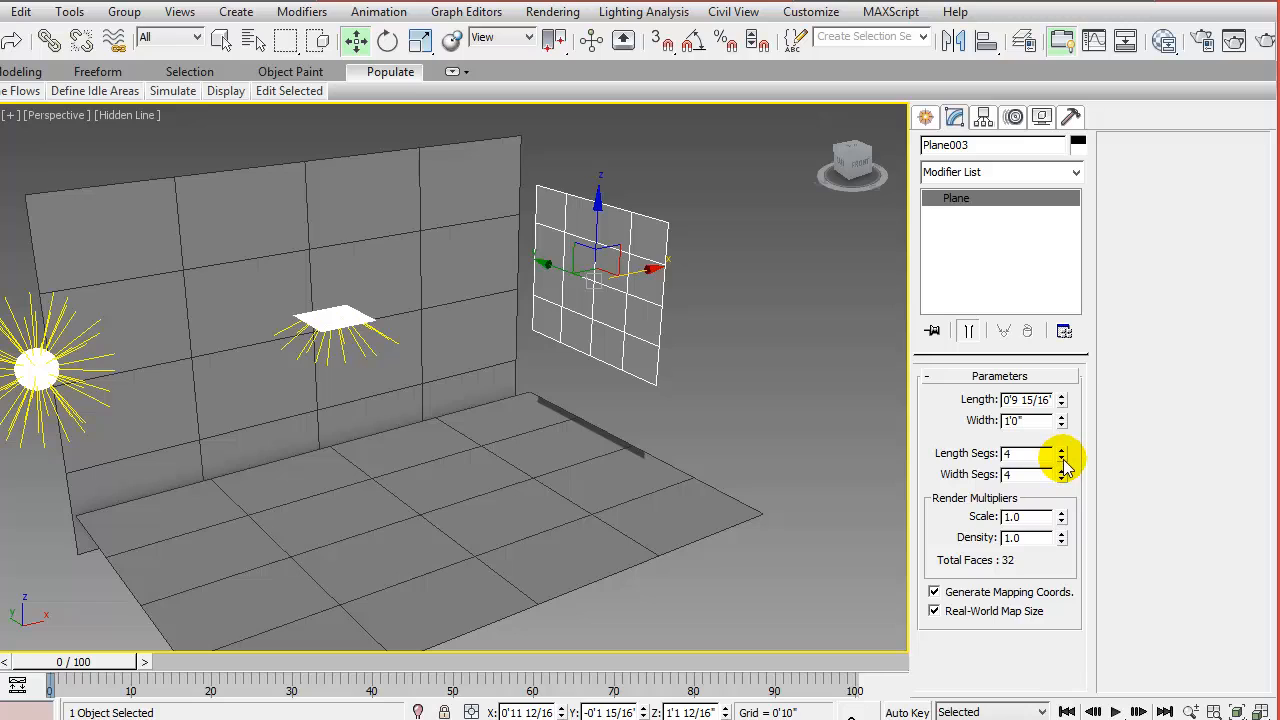
left_click(1062, 458)
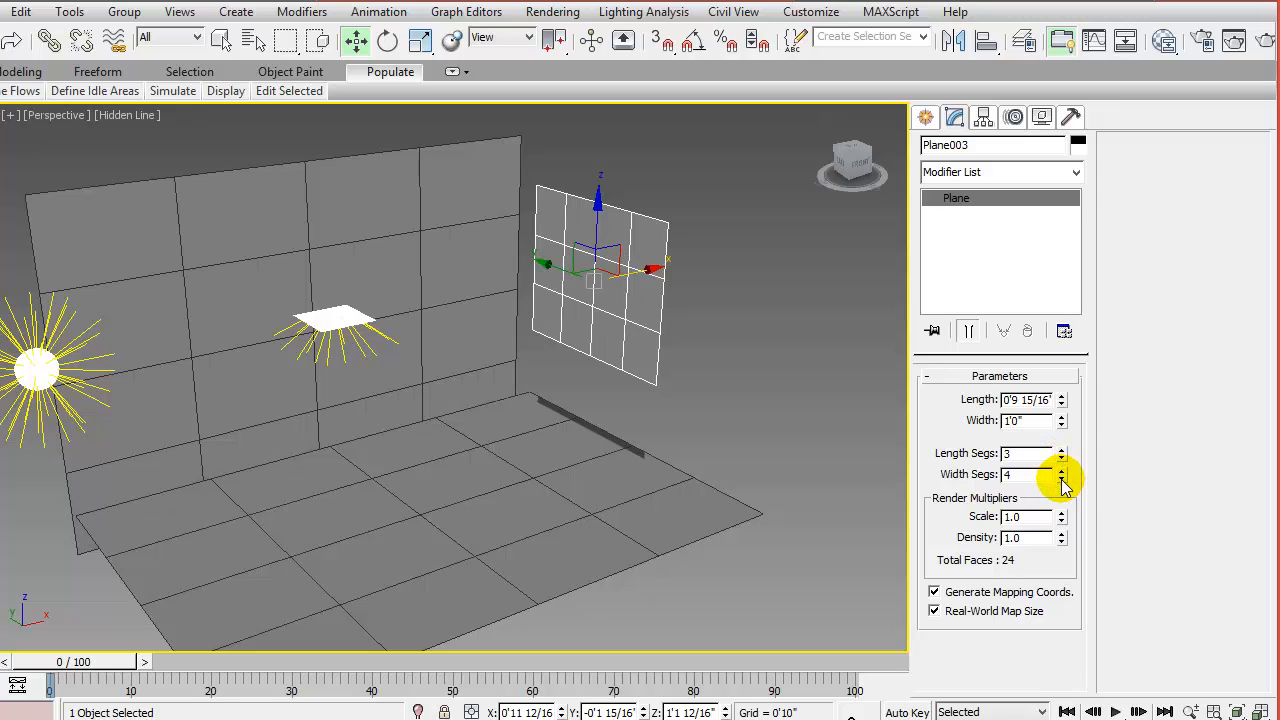
Convert the segmented vertical plane to an Editable Poly
right_click(606, 285)
mouse_move(663, 497)
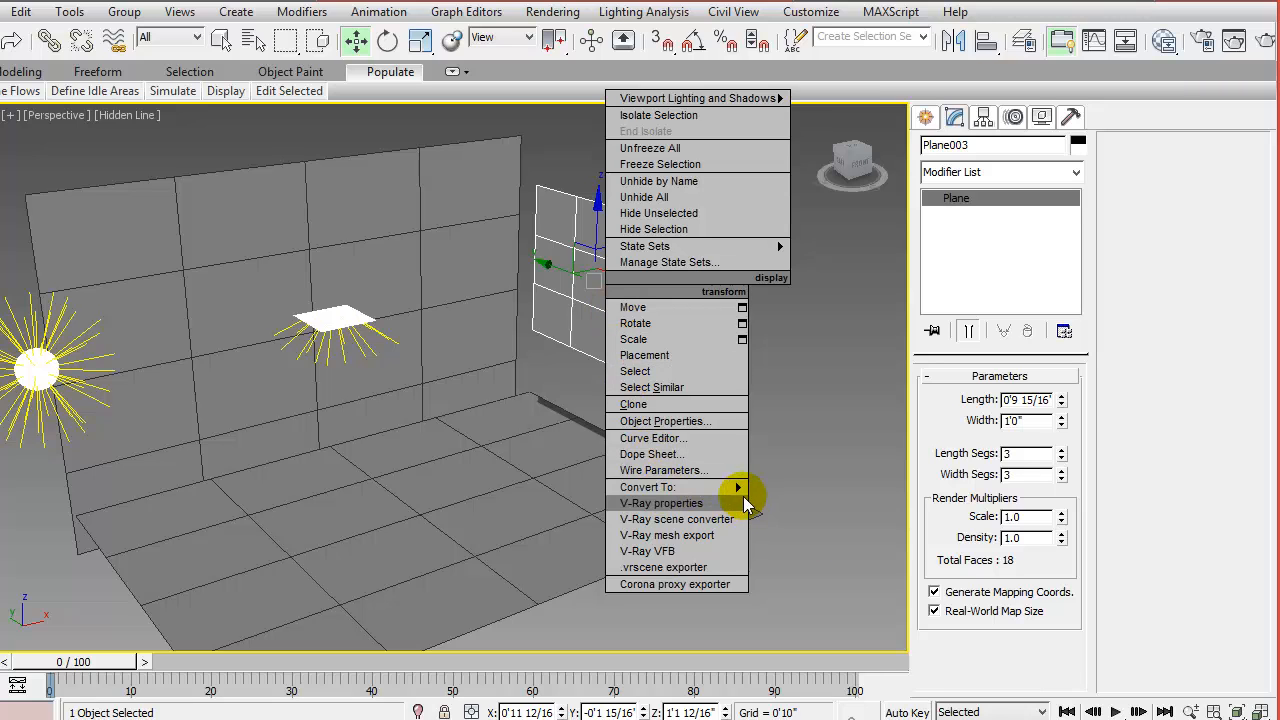
left_click(767, 503)
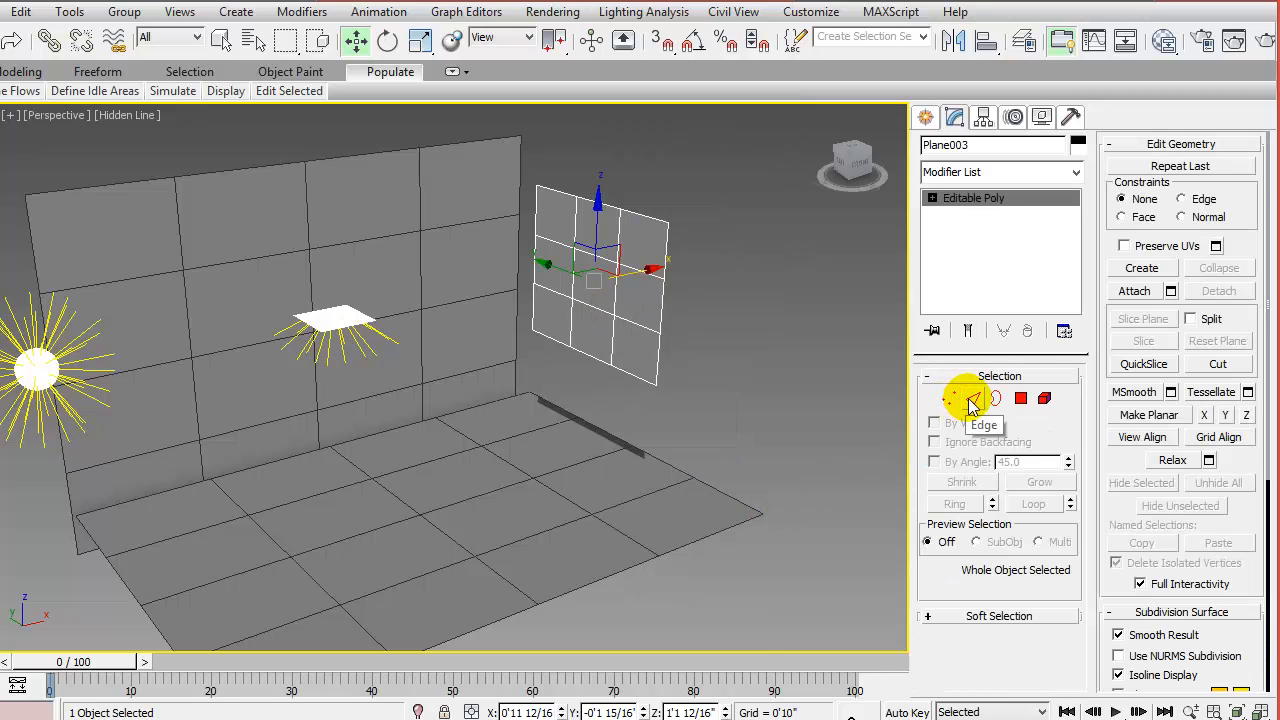
Move the vertical plane's two inner vertex columns close together to form a narrow strip down its middle
left_click(972, 398)
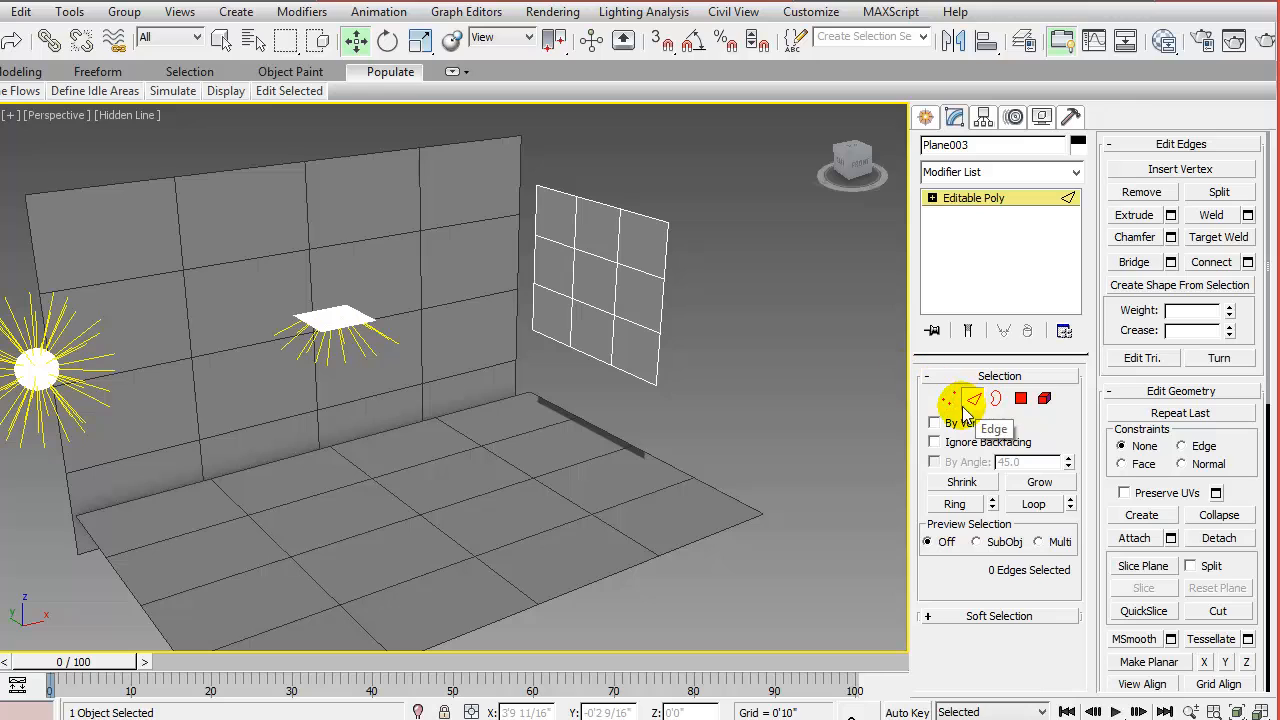
left_click(946, 399)
middle_click_drag(668, 340, 690, 304, "alt")
left_click_drag(555, 193, 580, 377)
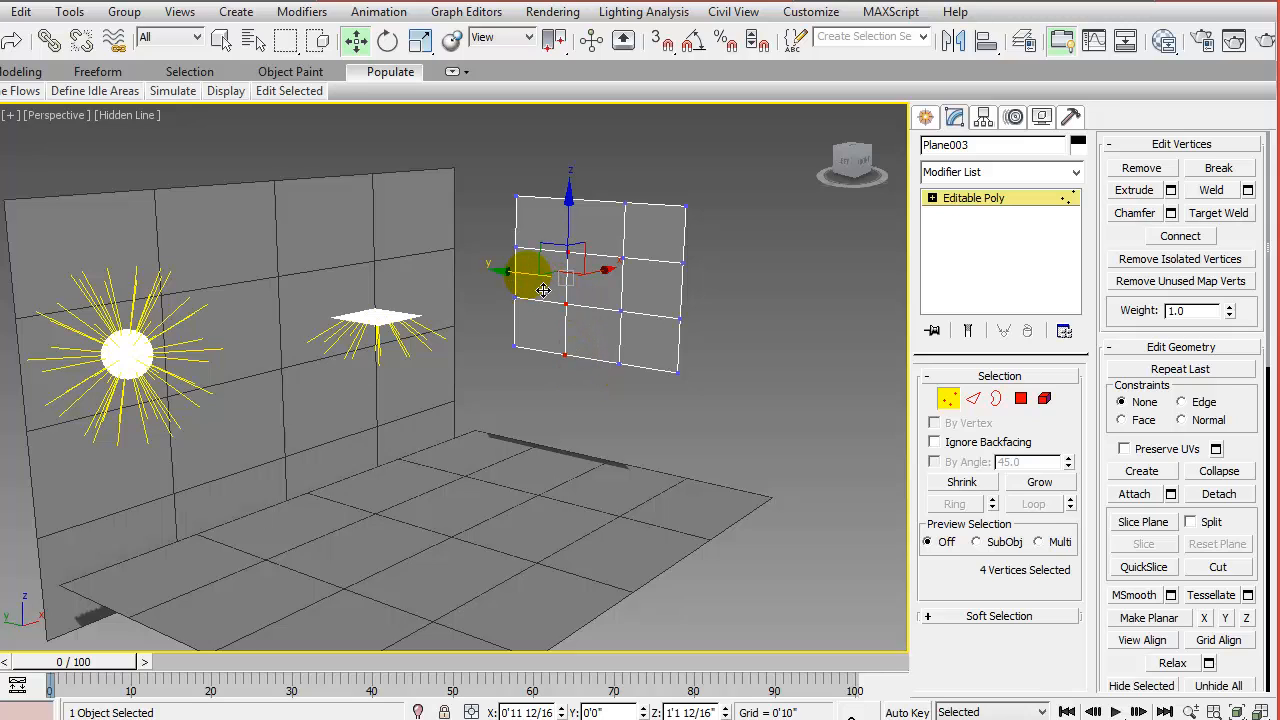
left_click_drag(542, 290, 609, 177)
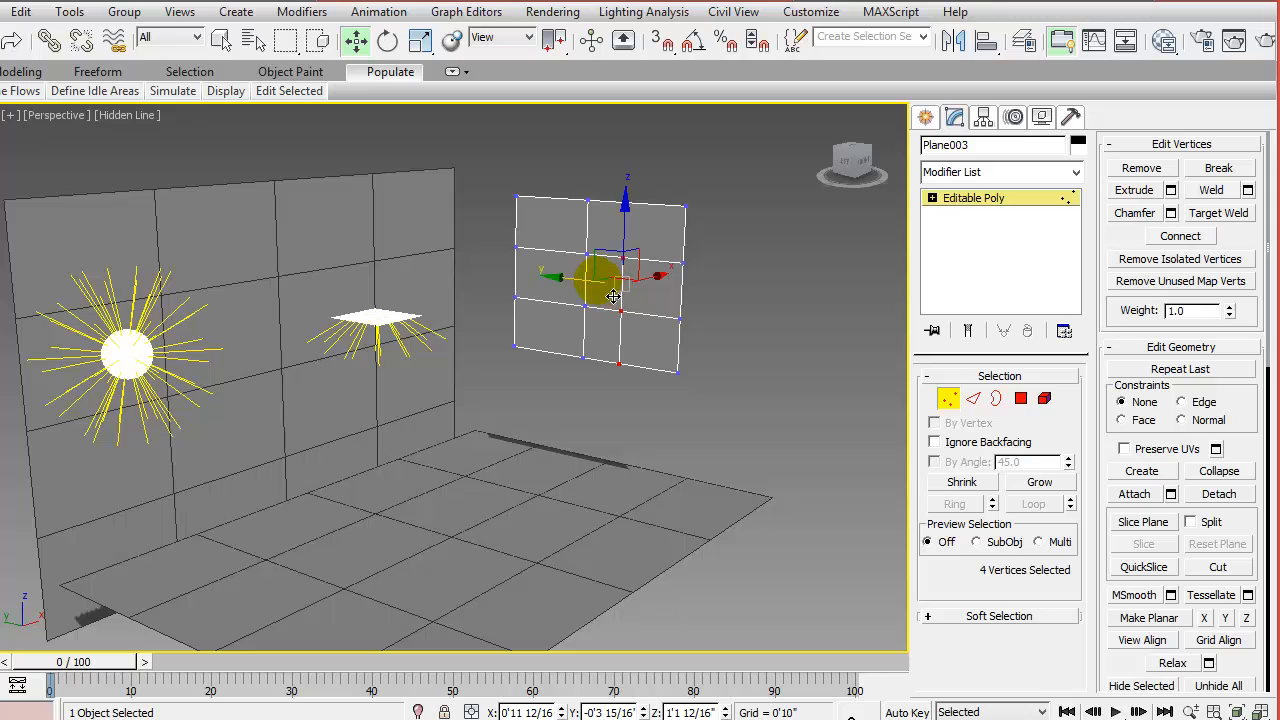
left_click_drag(613, 296, 599, 296)
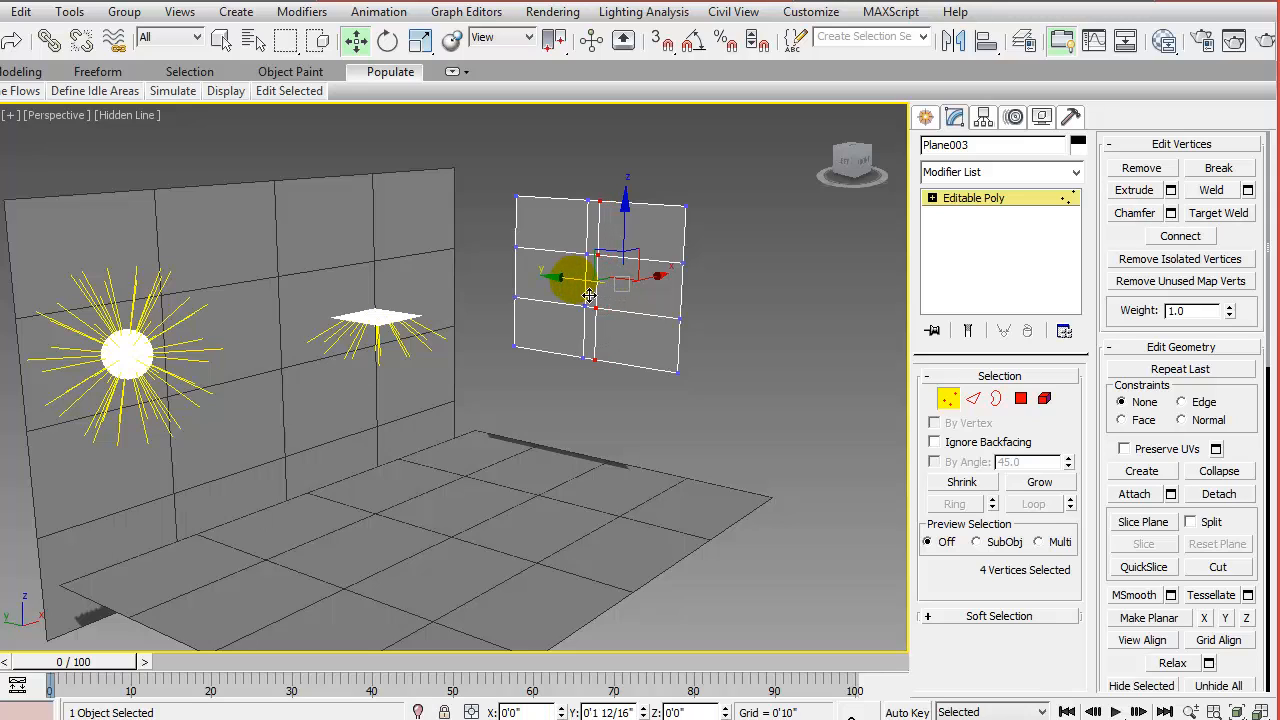
left_click_drag(589, 296, 589, 296)
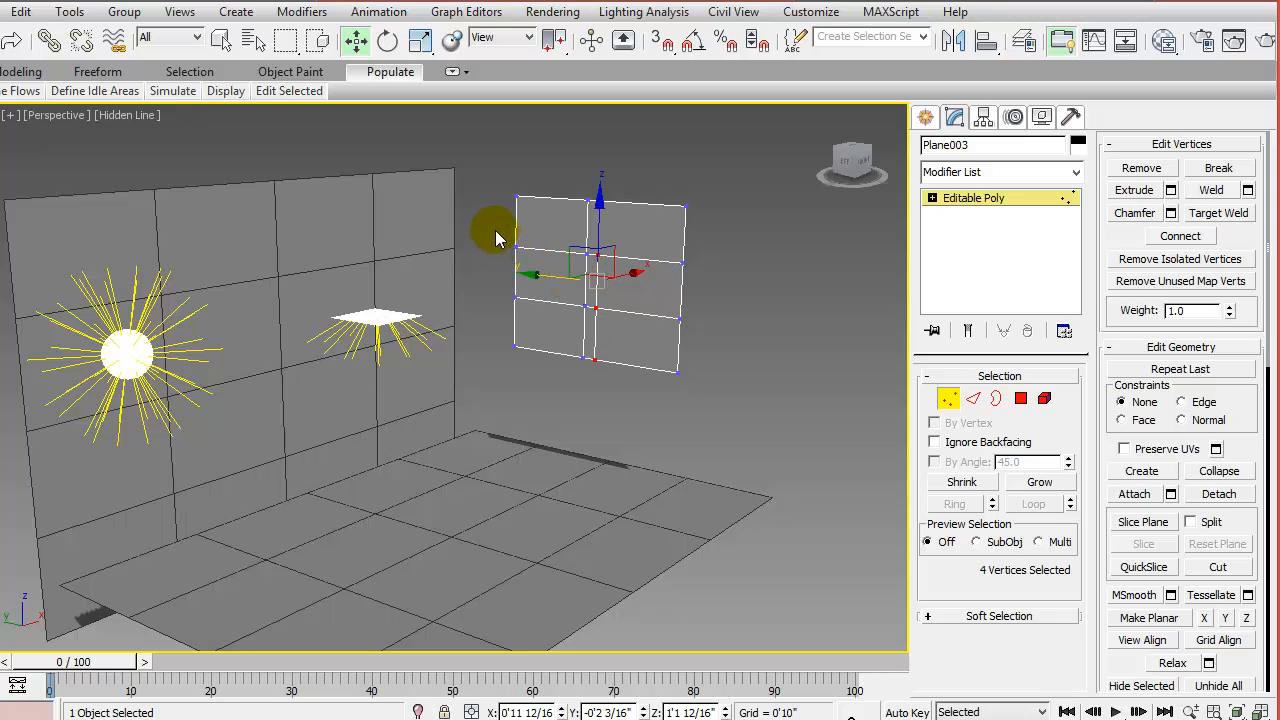
Move the plane's two inner vertex rows close together to form a narrow horizontal strip across its middle
left_click_drag(492, 229, 724, 283)
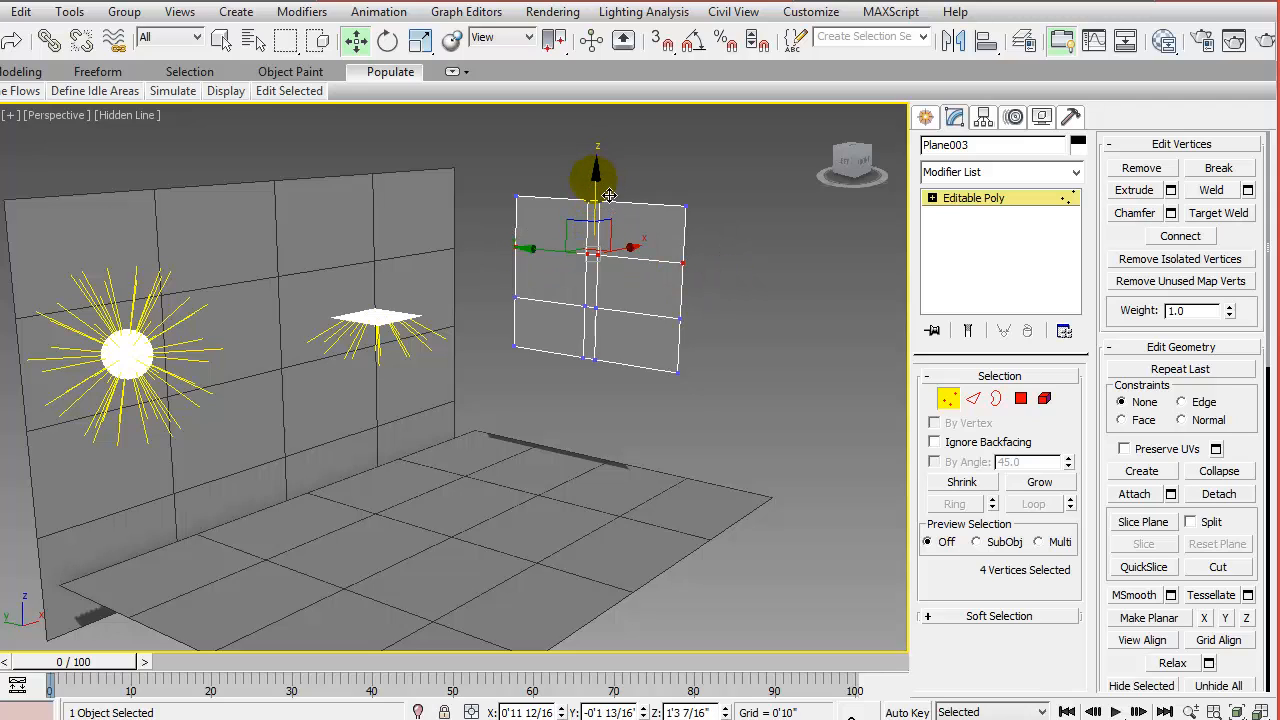
left_click_drag(609, 195, 613, 213)
left_click_drag(509, 286, 707, 335)
left_click_drag(608, 284, 606, 263)
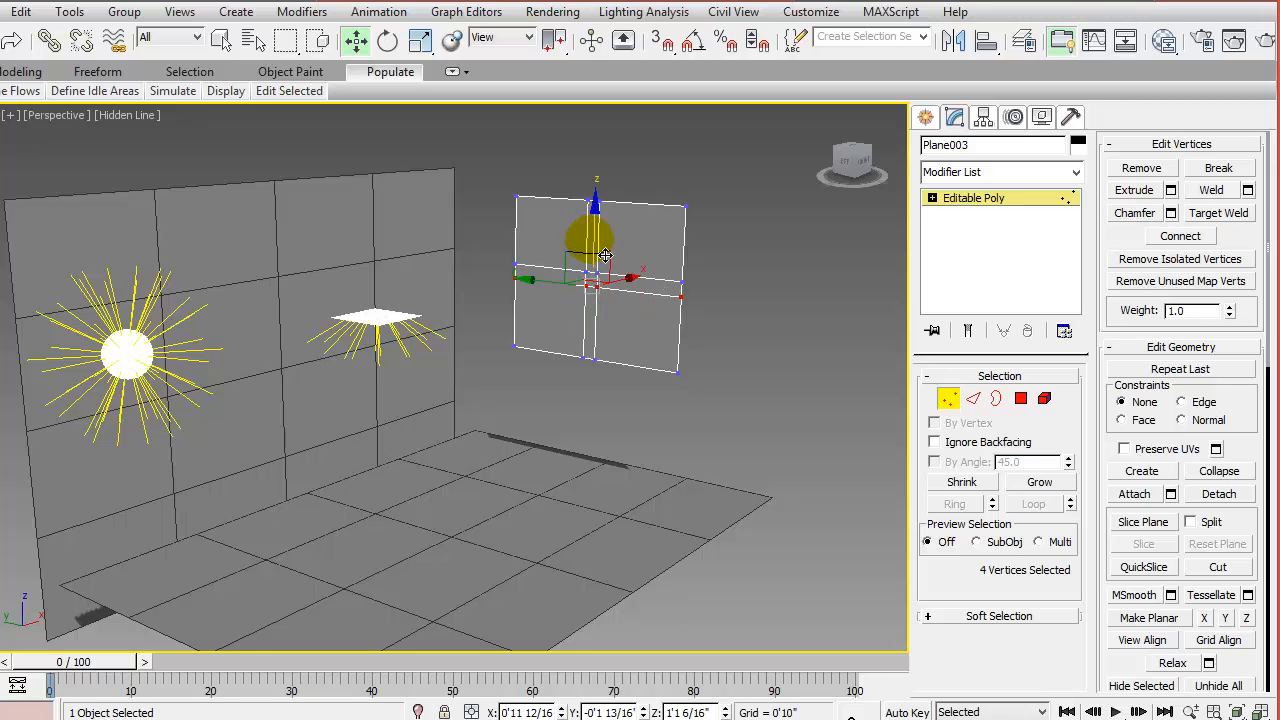
Delete the five cross-shaped polygons between the plane's corner panels, leave polygon editing and restore the four-view layout
left_click(1019, 399)
left_click(1019, 399)
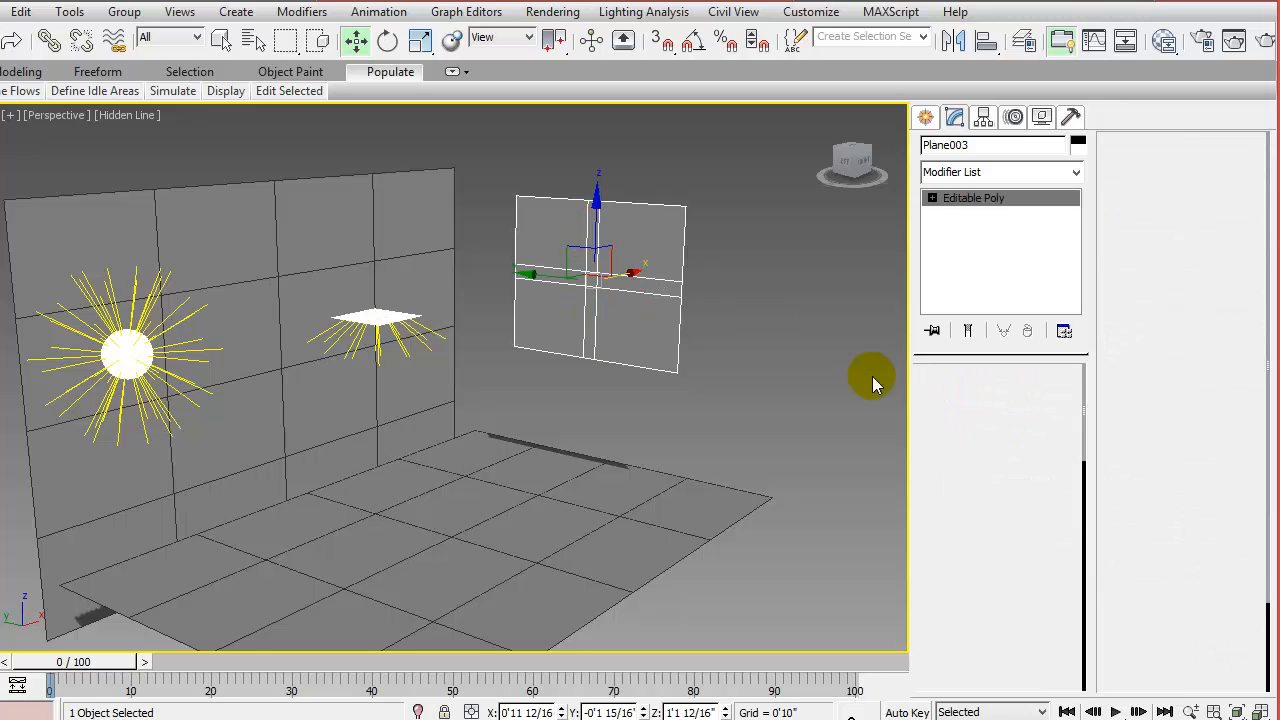
left_click(593, 246)
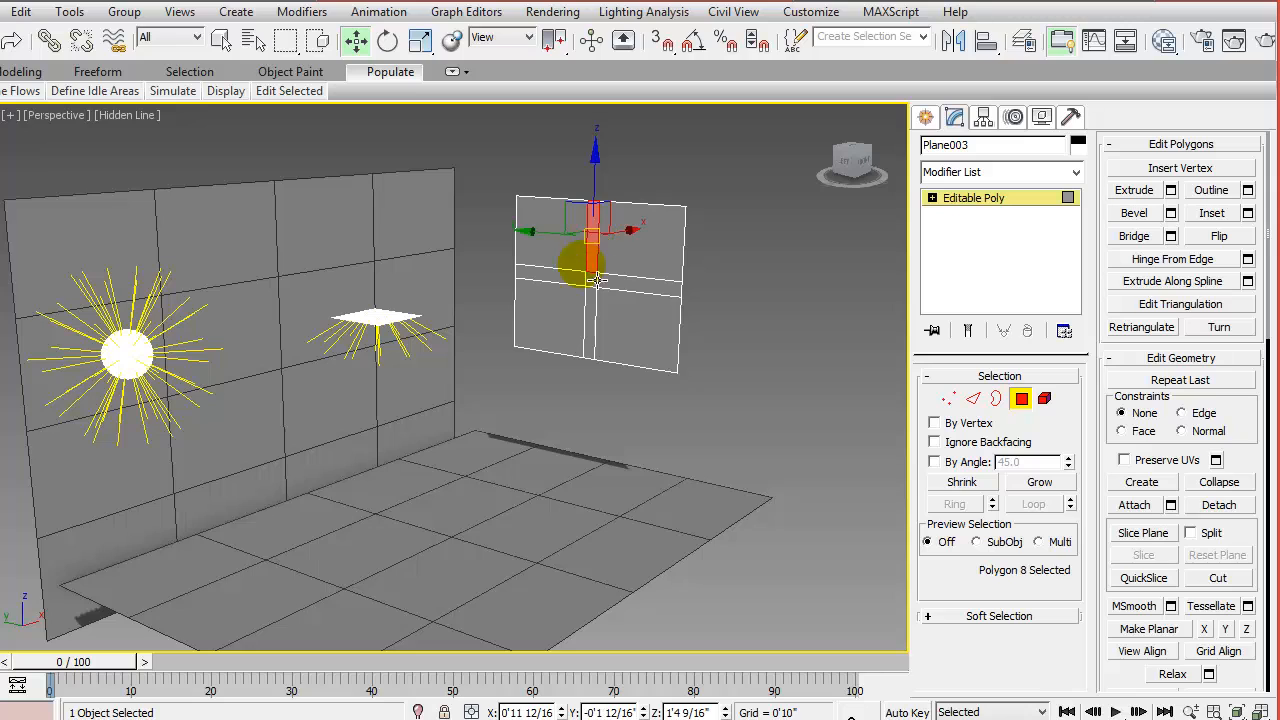
left_click(575, 275, "ctrl")
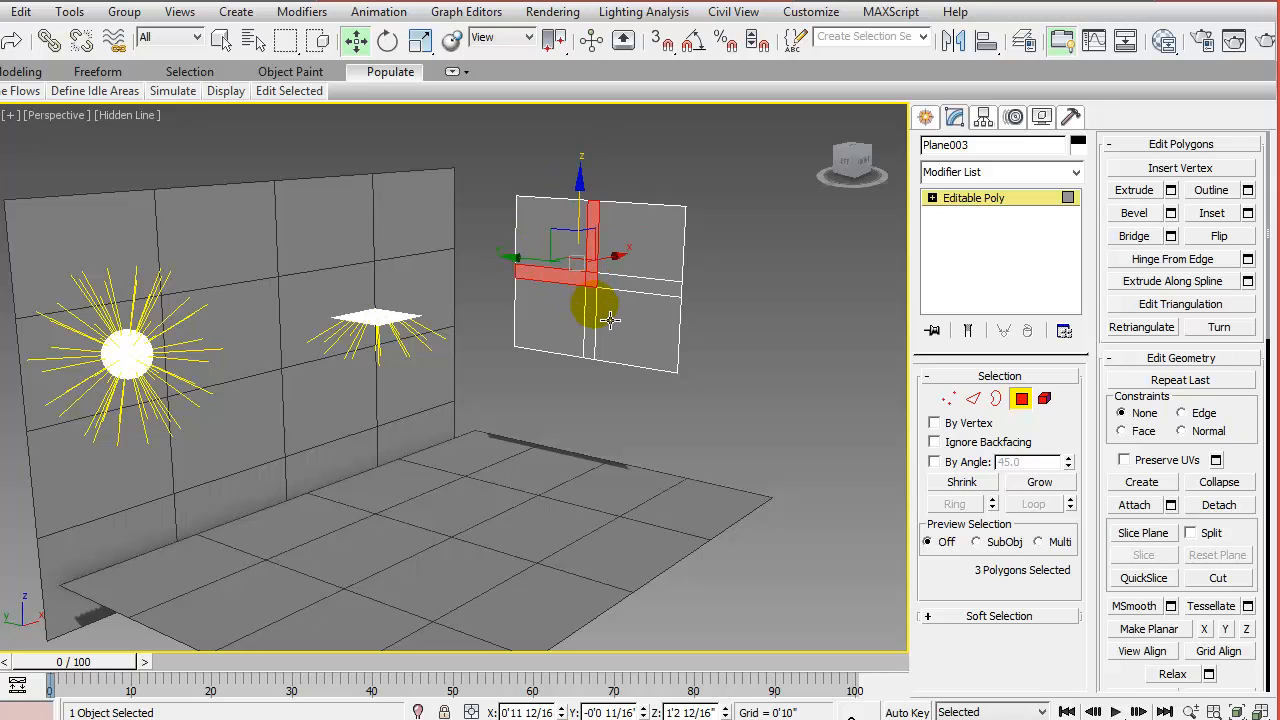
left_click(614, 323, "ctrl")
left_click(609, 326, "ctrl")
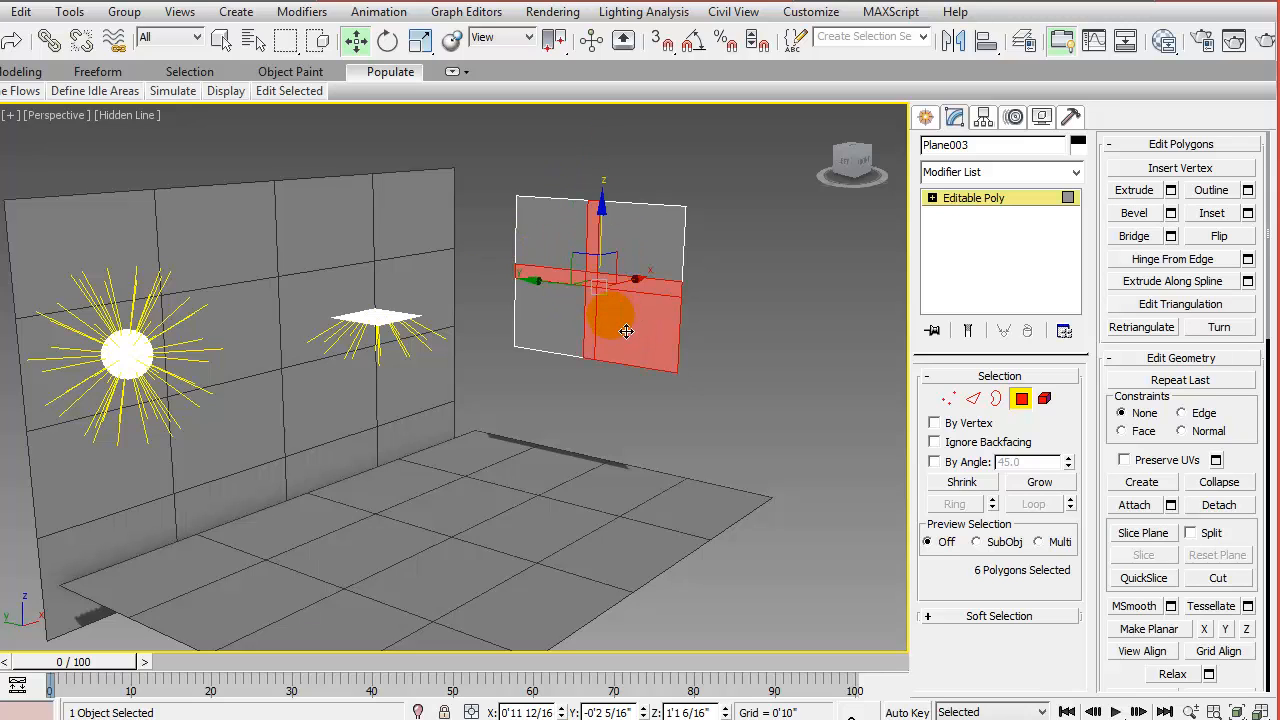
left_click(635, 355, "alt")
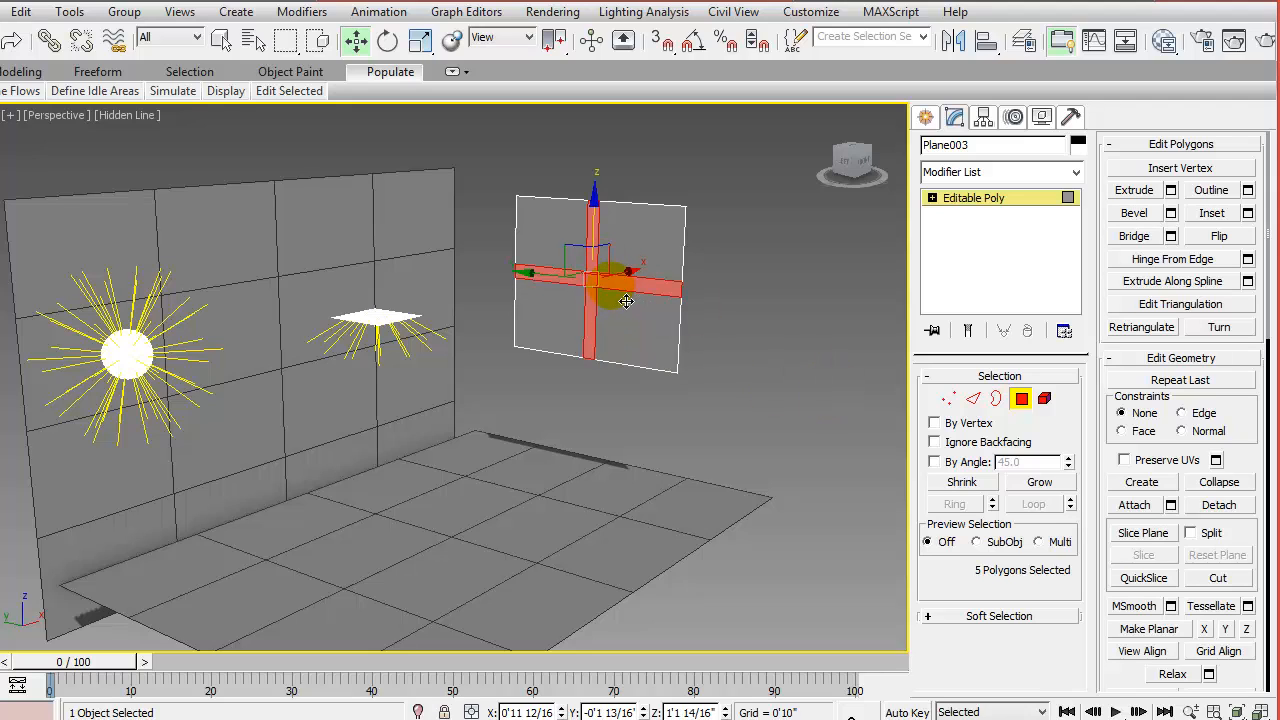
key("Delete")
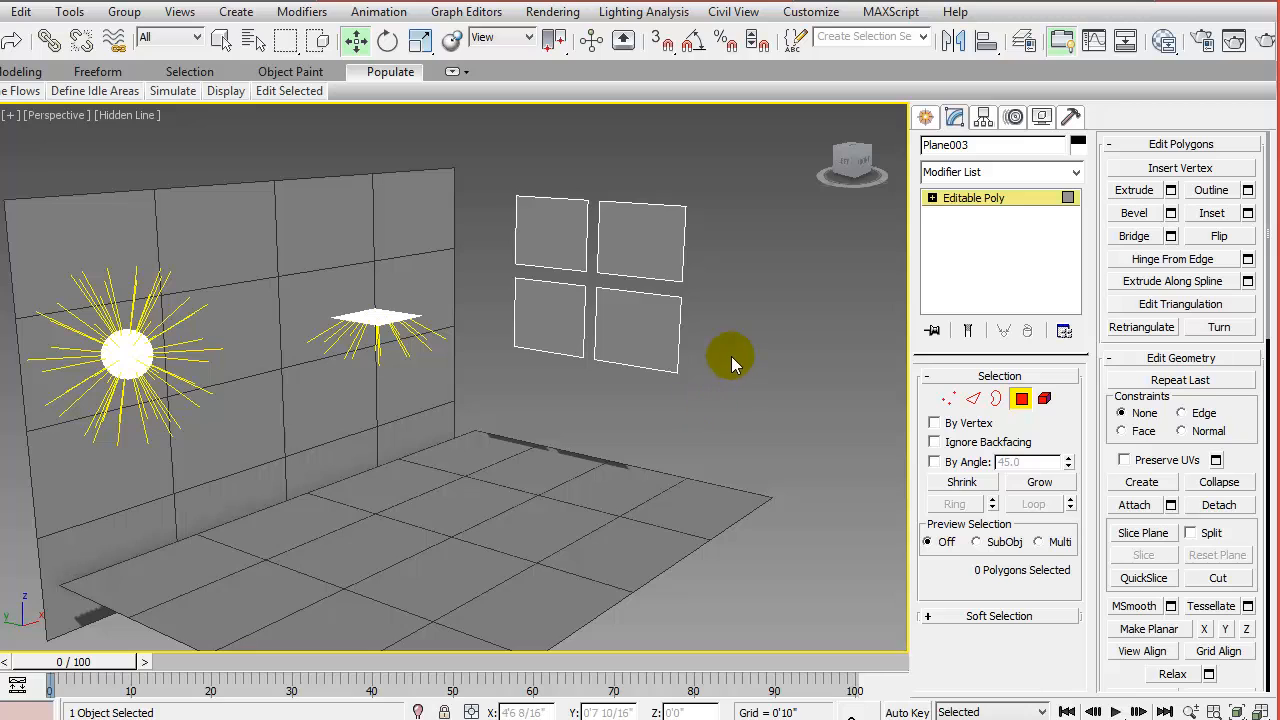
left_click(1021, 398)
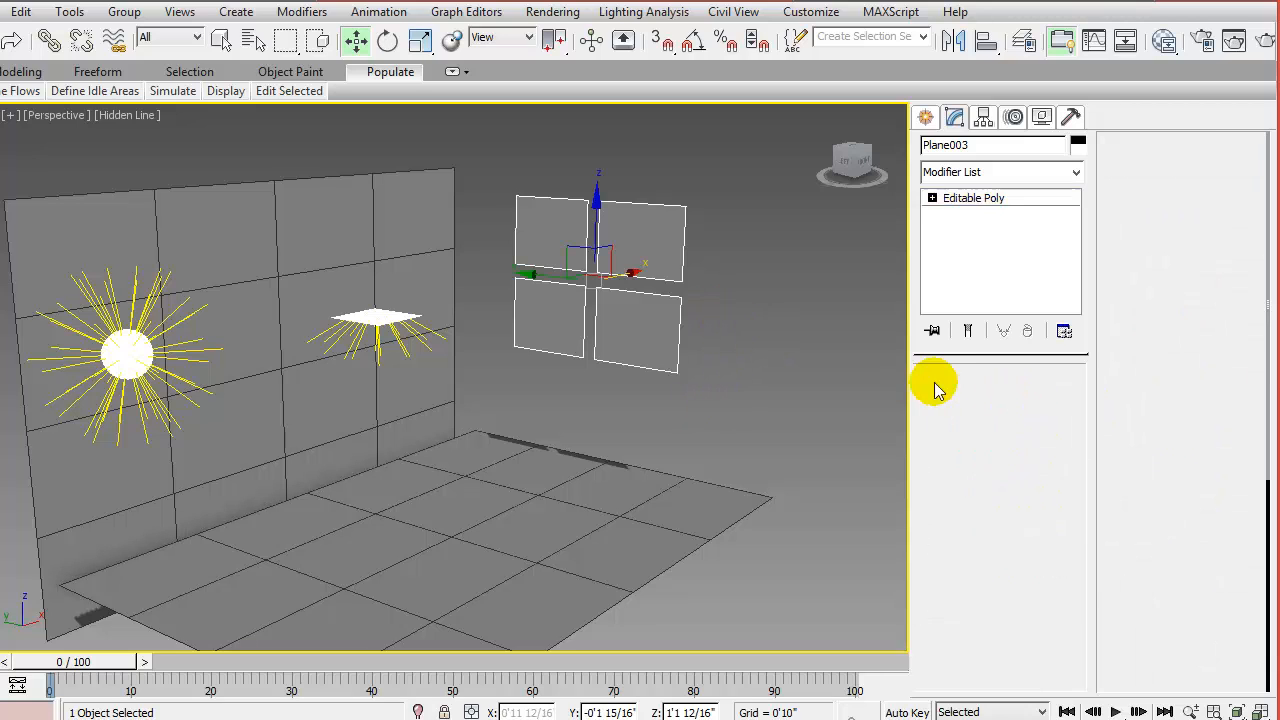
key("alt+w")
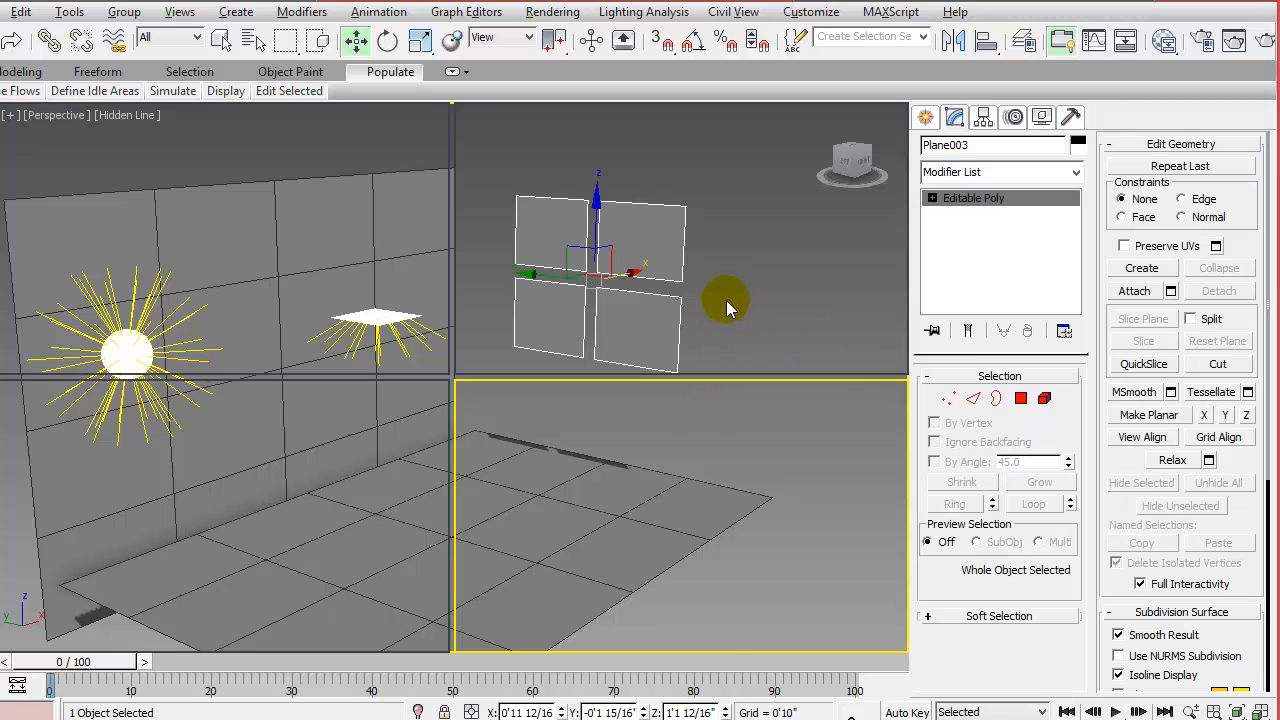
In the Front view, tilt the four-panel plane by about 27 degrees and shift it about 2 inches along positive X
middle_click_drag(754, 234, 757, 263)
key("alt+w")
scroll(714, 323, "up", 2)
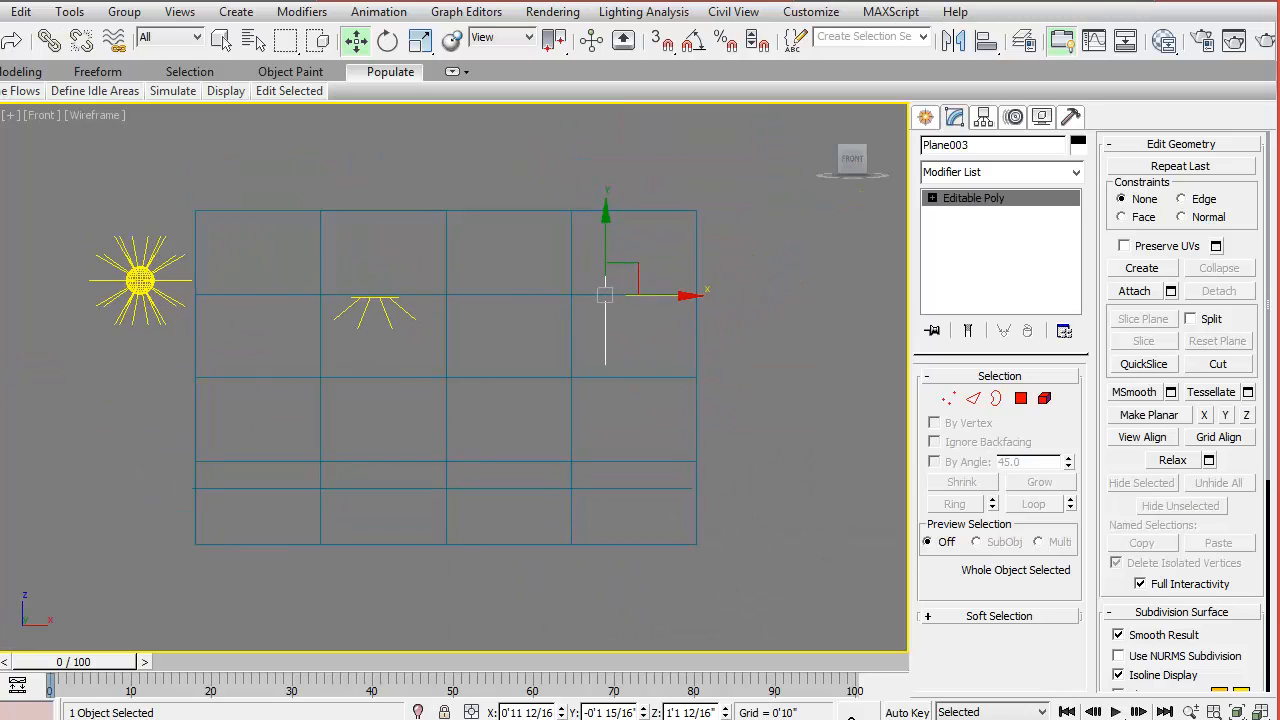
left_click(388, 42)
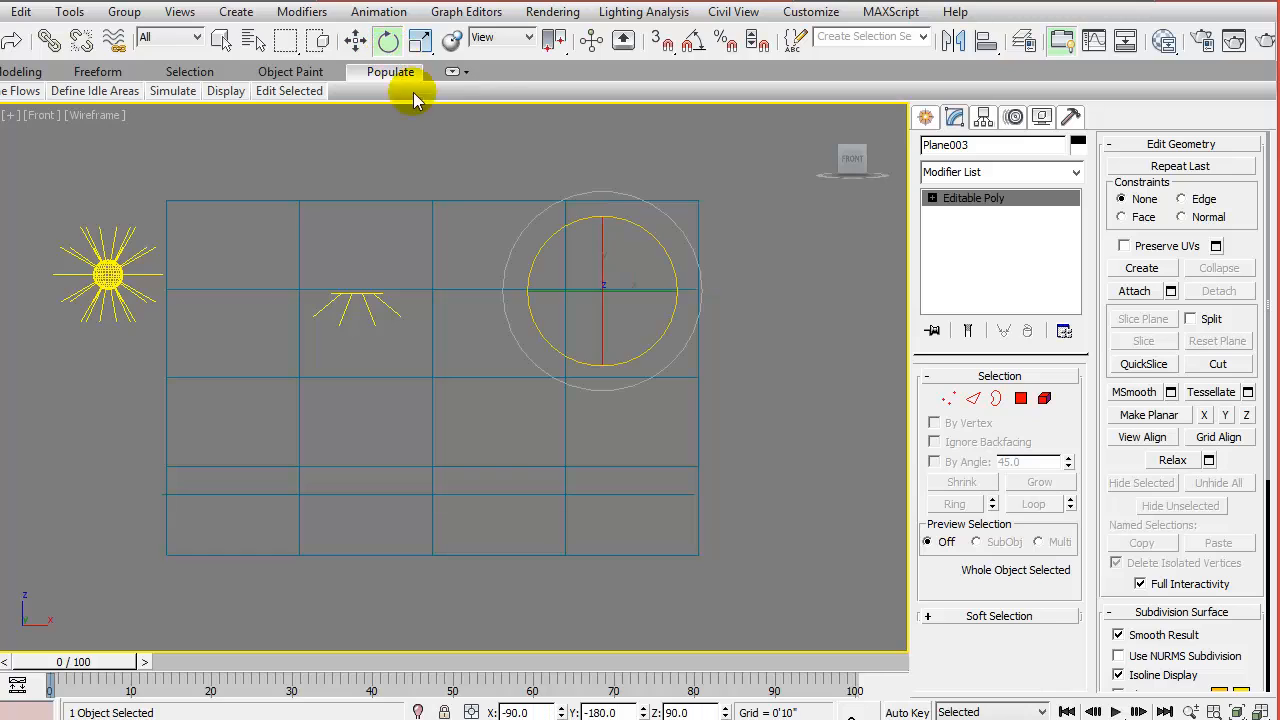
left_click_drag(679, 231, 640, 190)
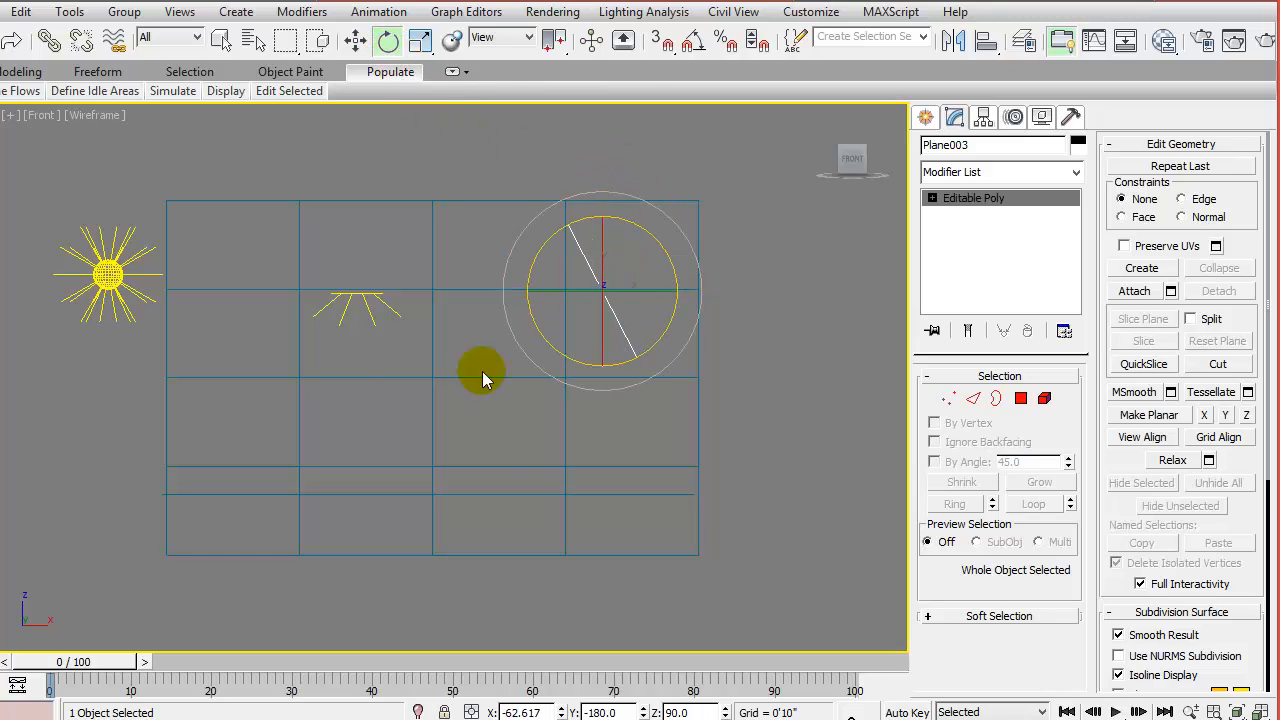
left_click(356, 42)
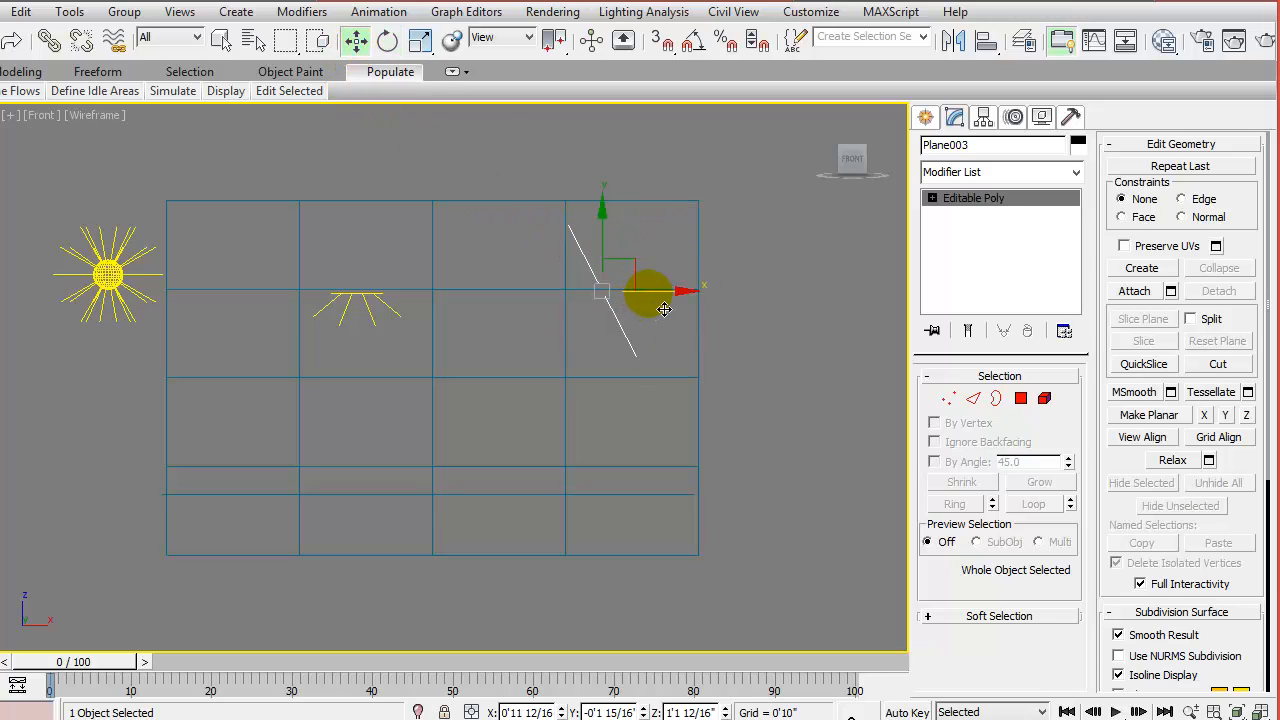
left_click_drag(664, 309, 692, 308)
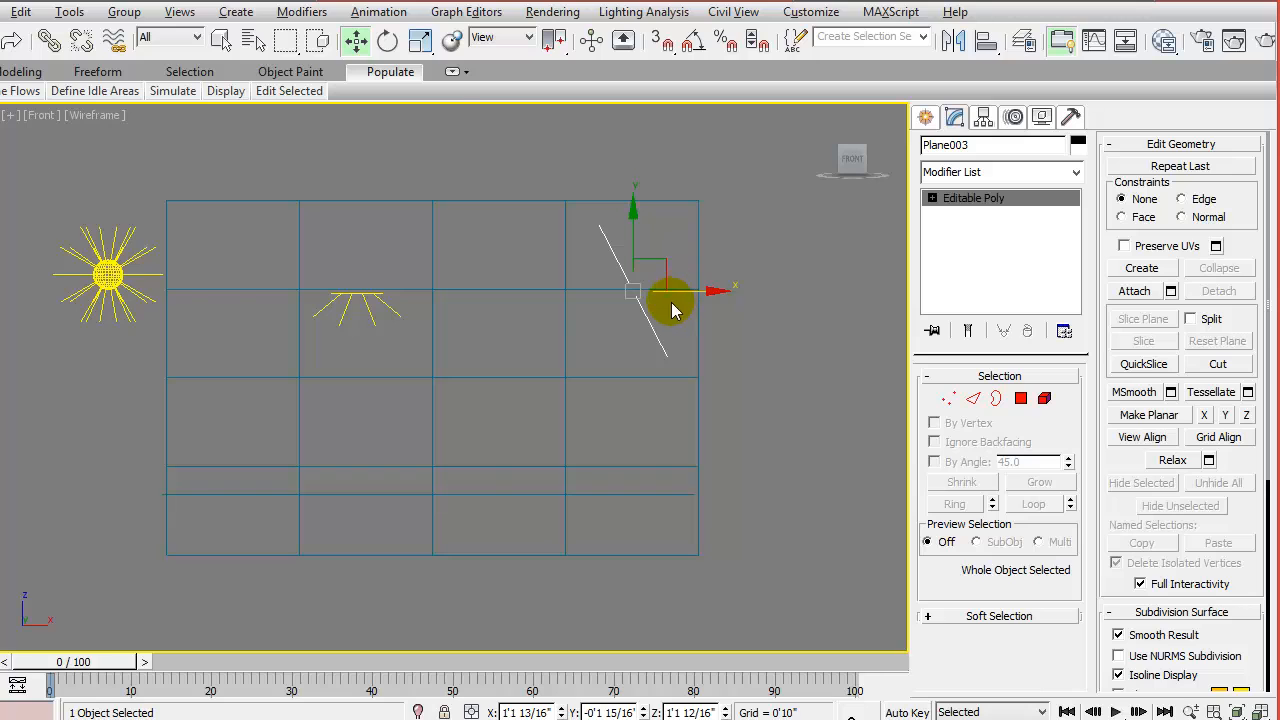
key("alt+w")
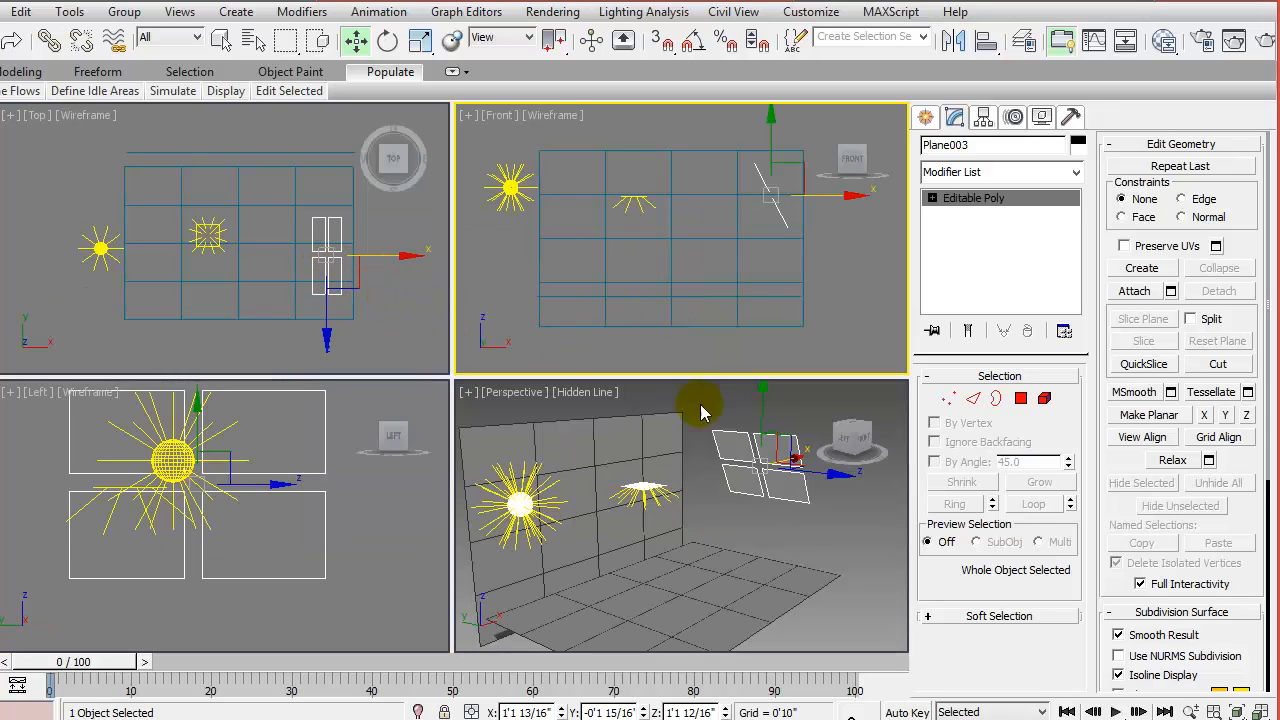
Select the four-panel plane, add a CoronaLightMtl node in the Slate Material Editor and show its parameters
left_click(770, 520)
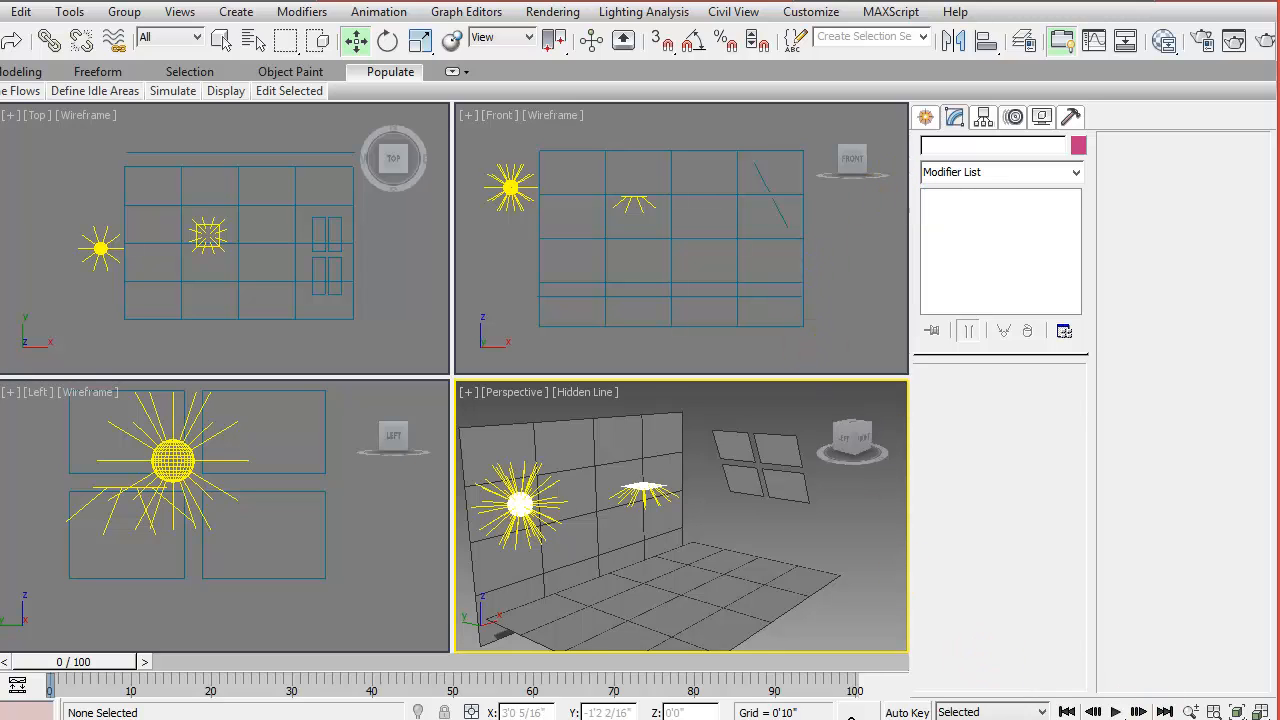
left_click(803, 608)
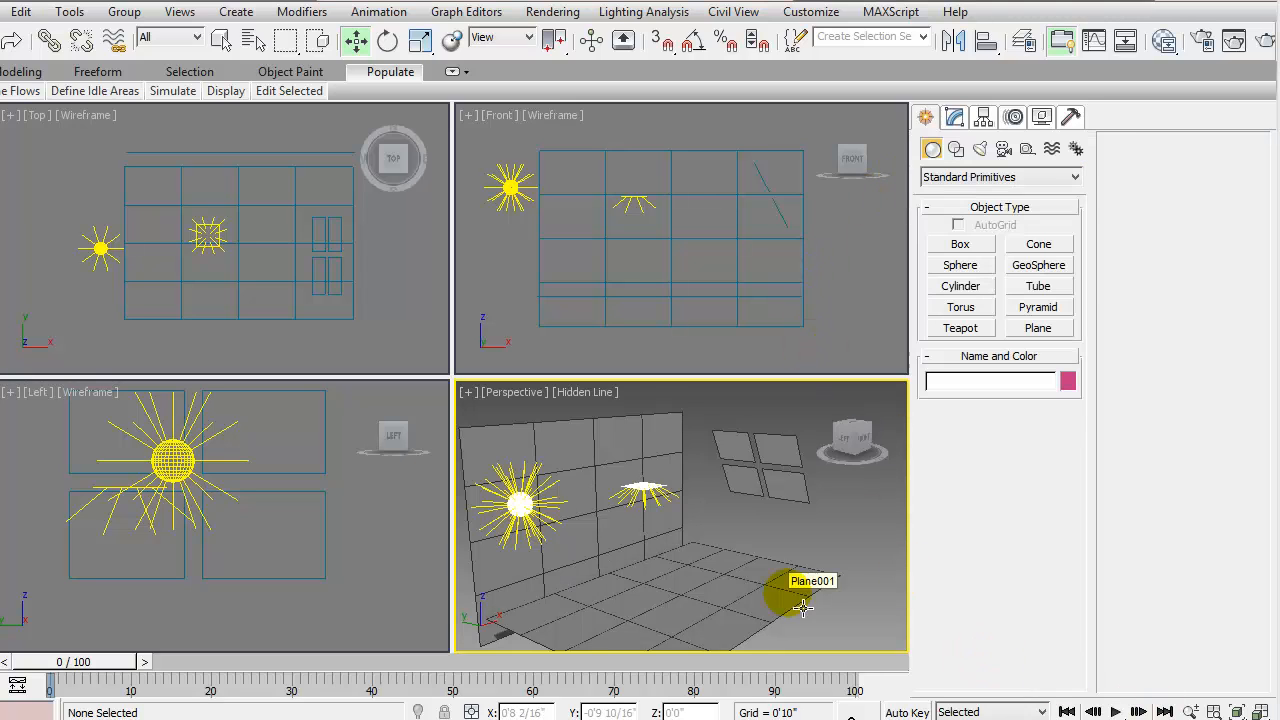
left_click(770, 505)
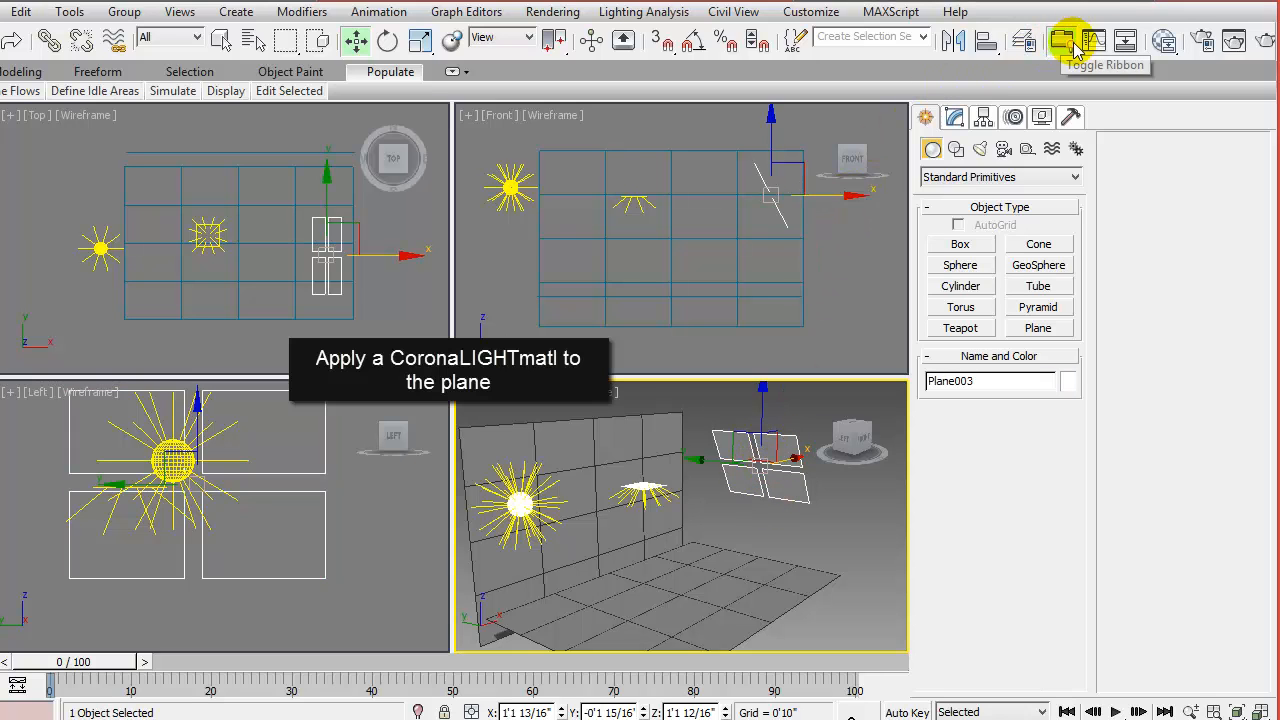
left_click(1164, 42)
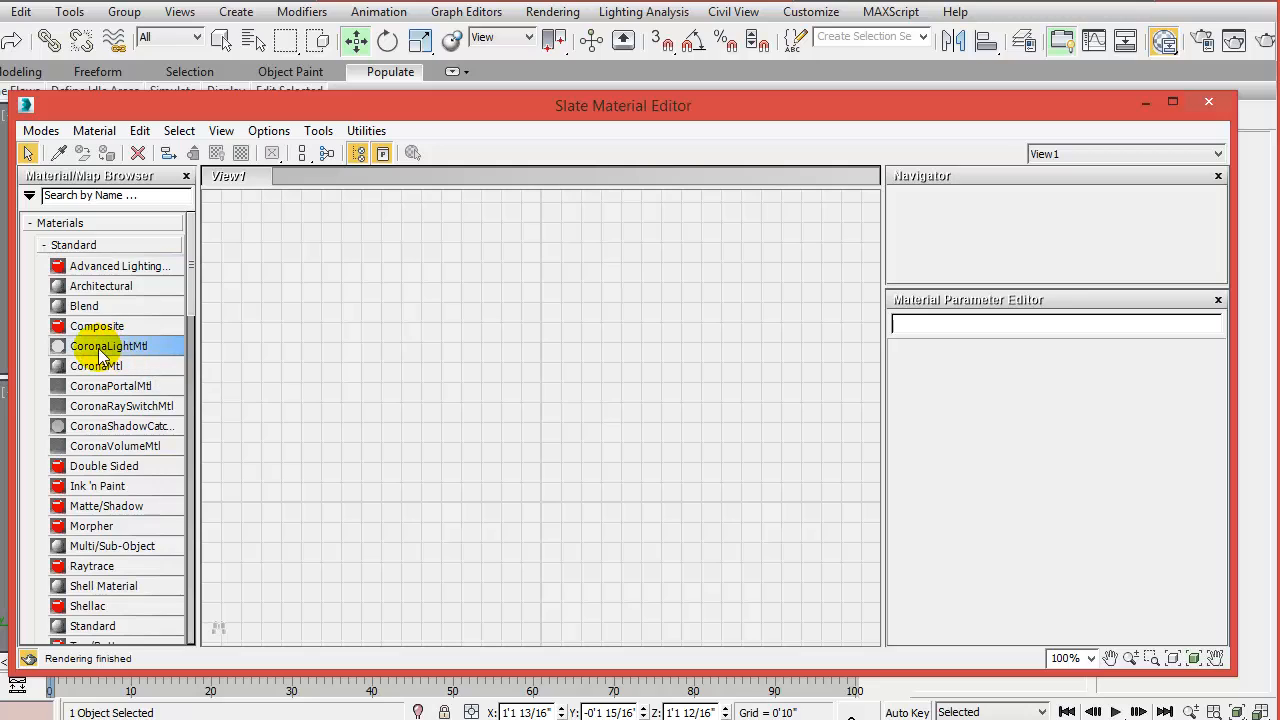
left_click_drag(498, 340, 498, 340)
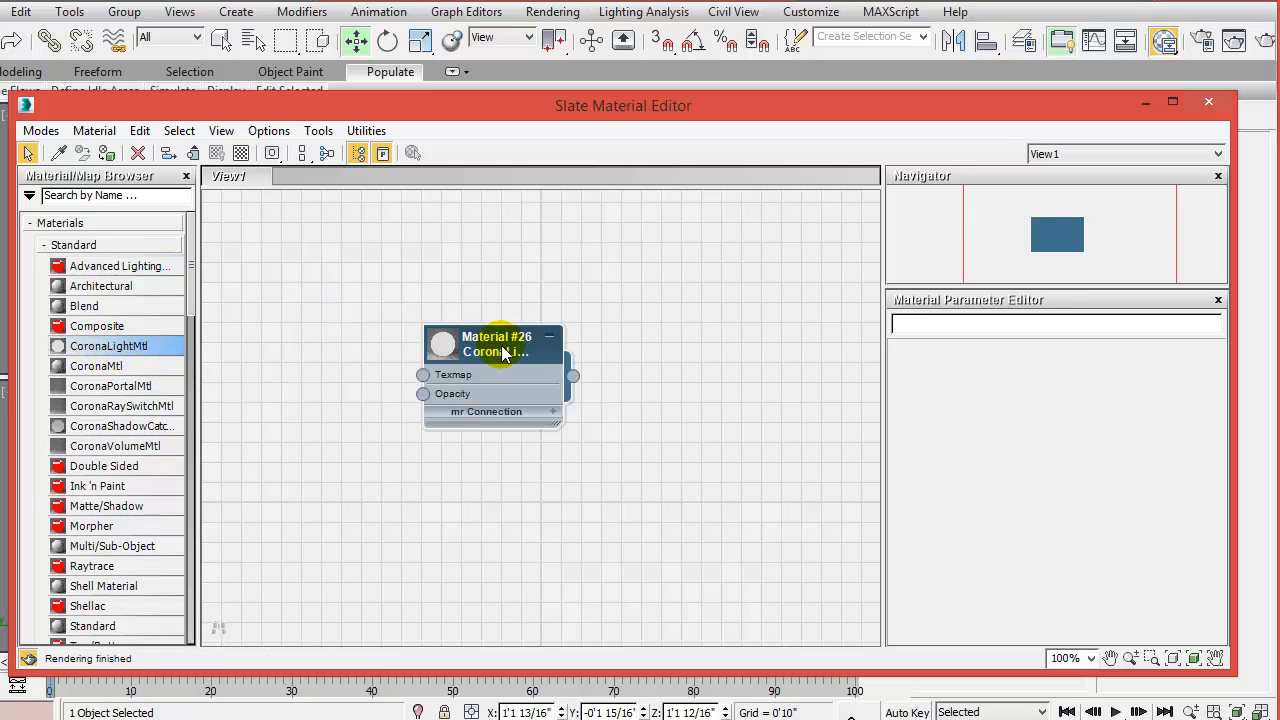
double_click(518, 313)
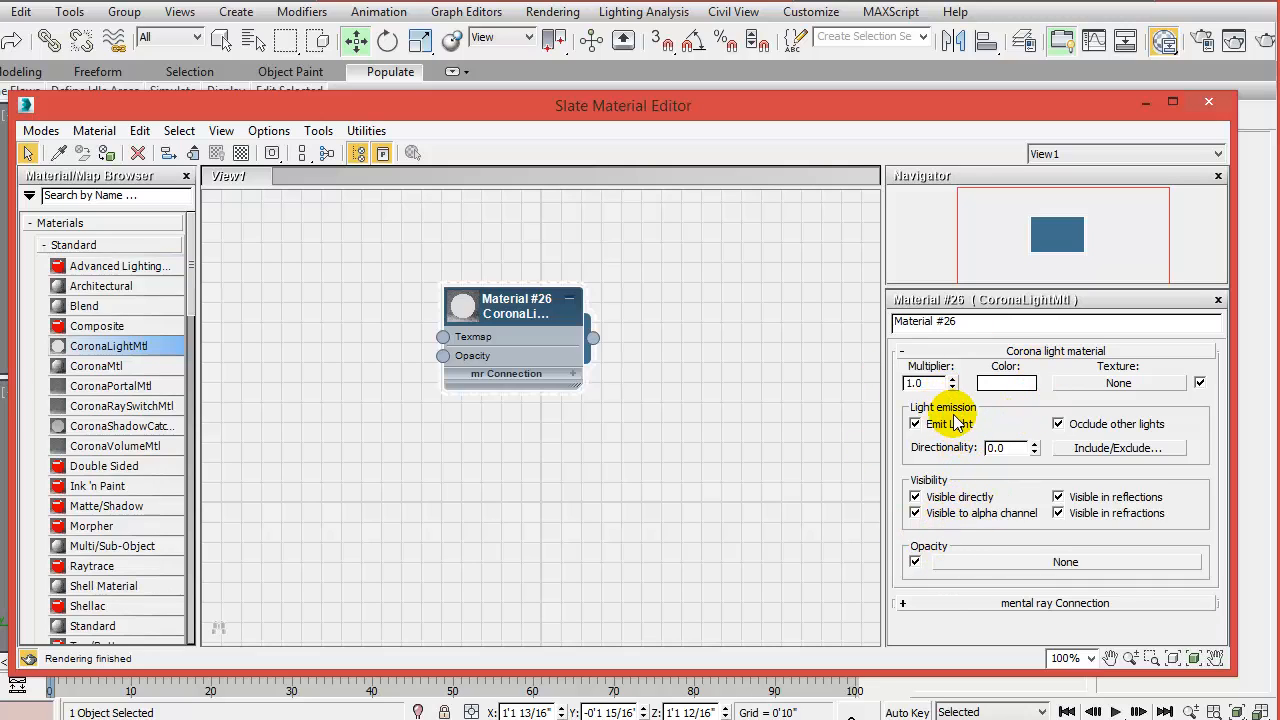
Set the Corona light material's multiplier to 10 and disable Emit Light
double_click(915, 383)
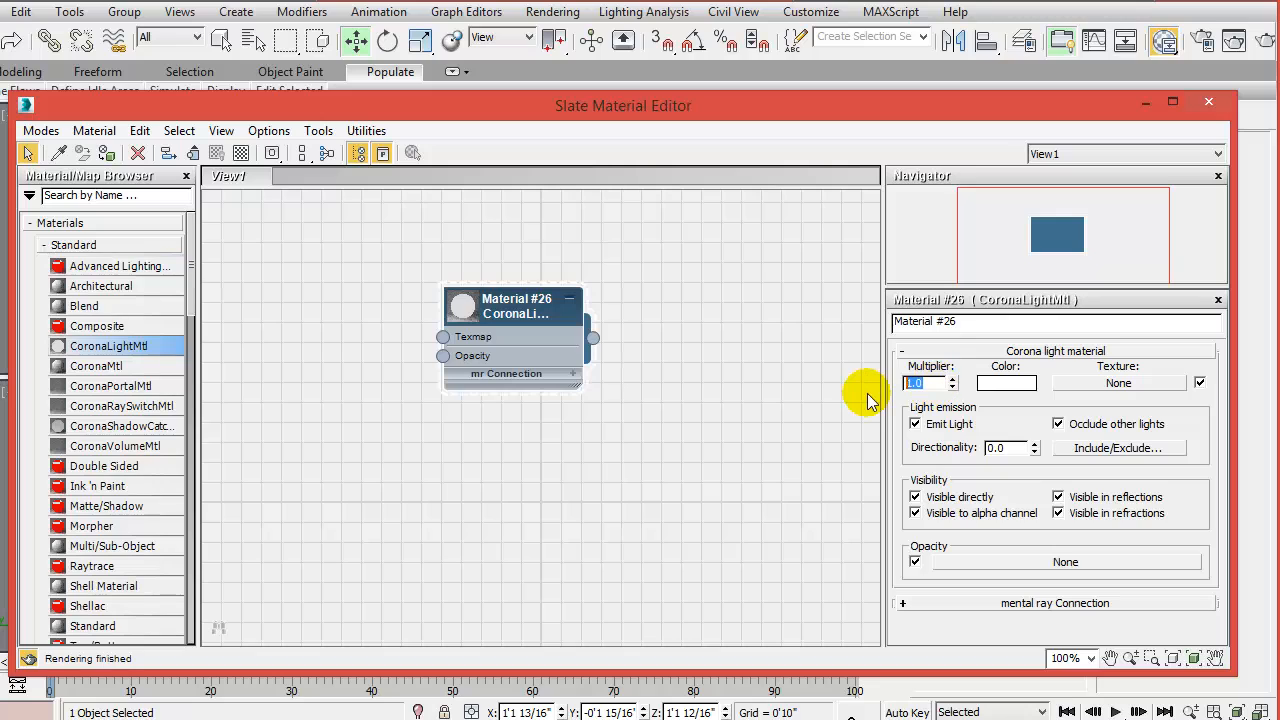
type("10")
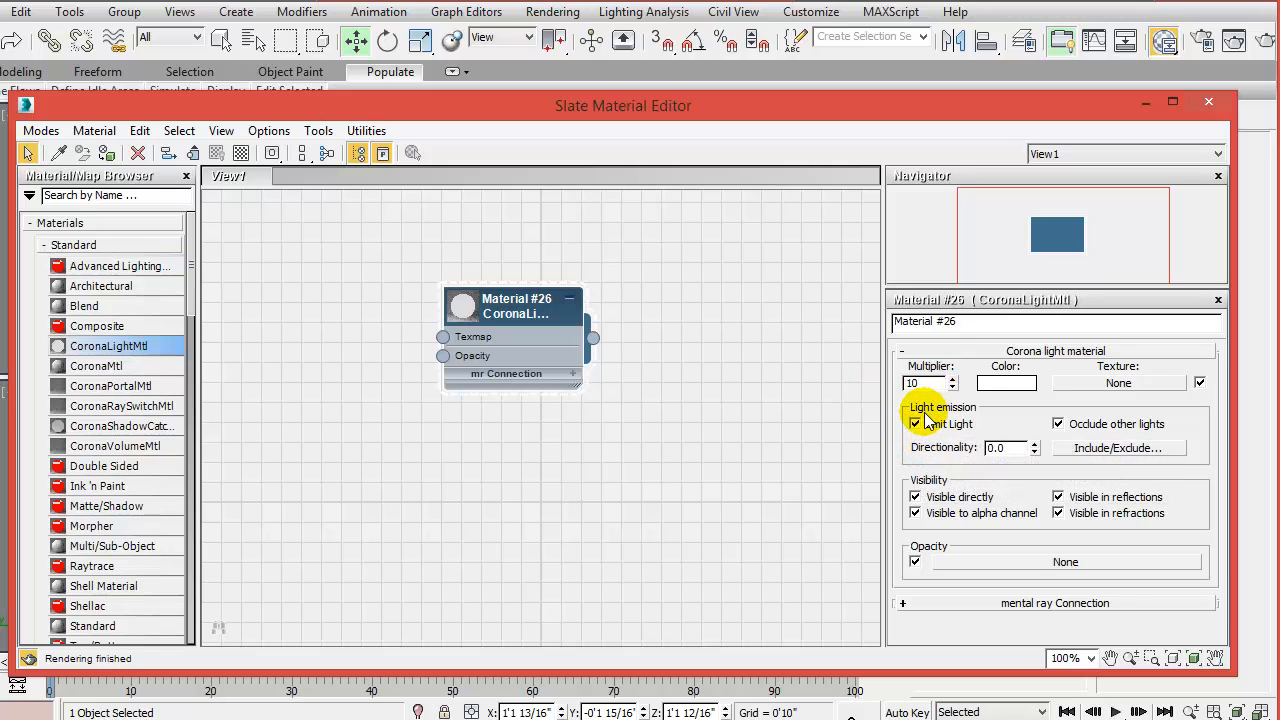
left_click(915, 425)
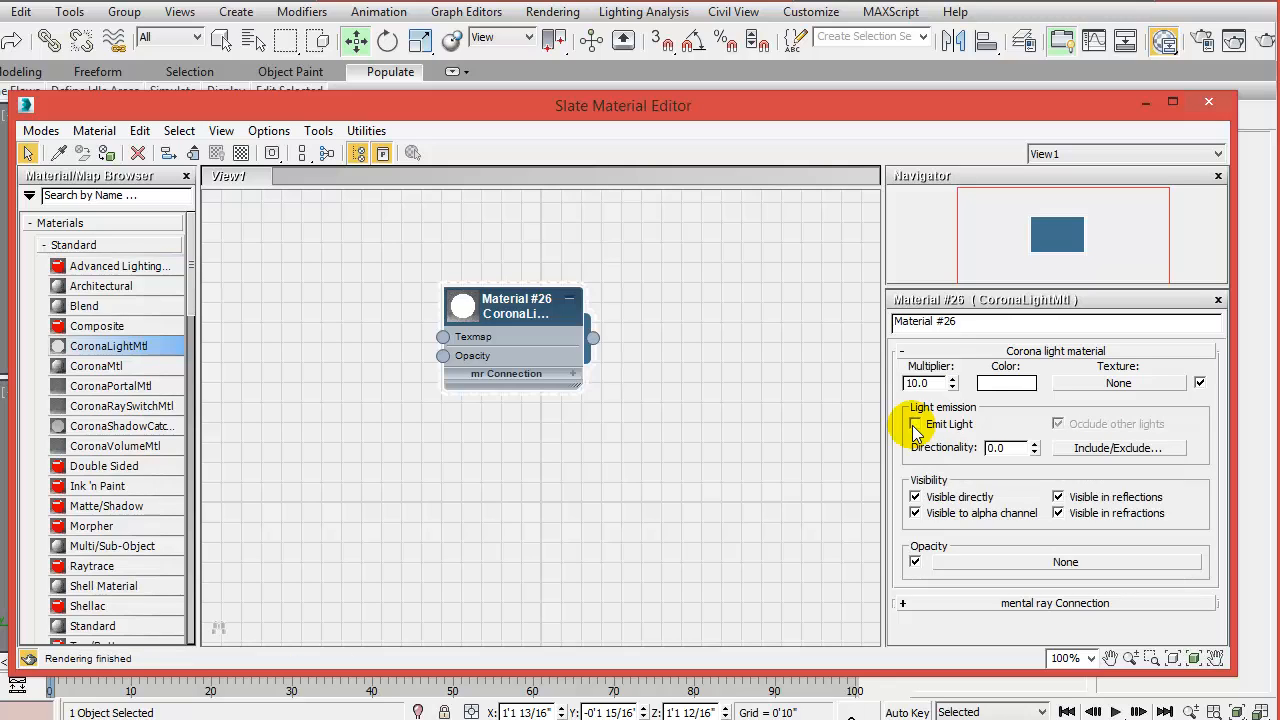
Set the light material's directionality to 0.1 and disable its visibility to the alpha channel and in refractions
left_click(1000, 449)
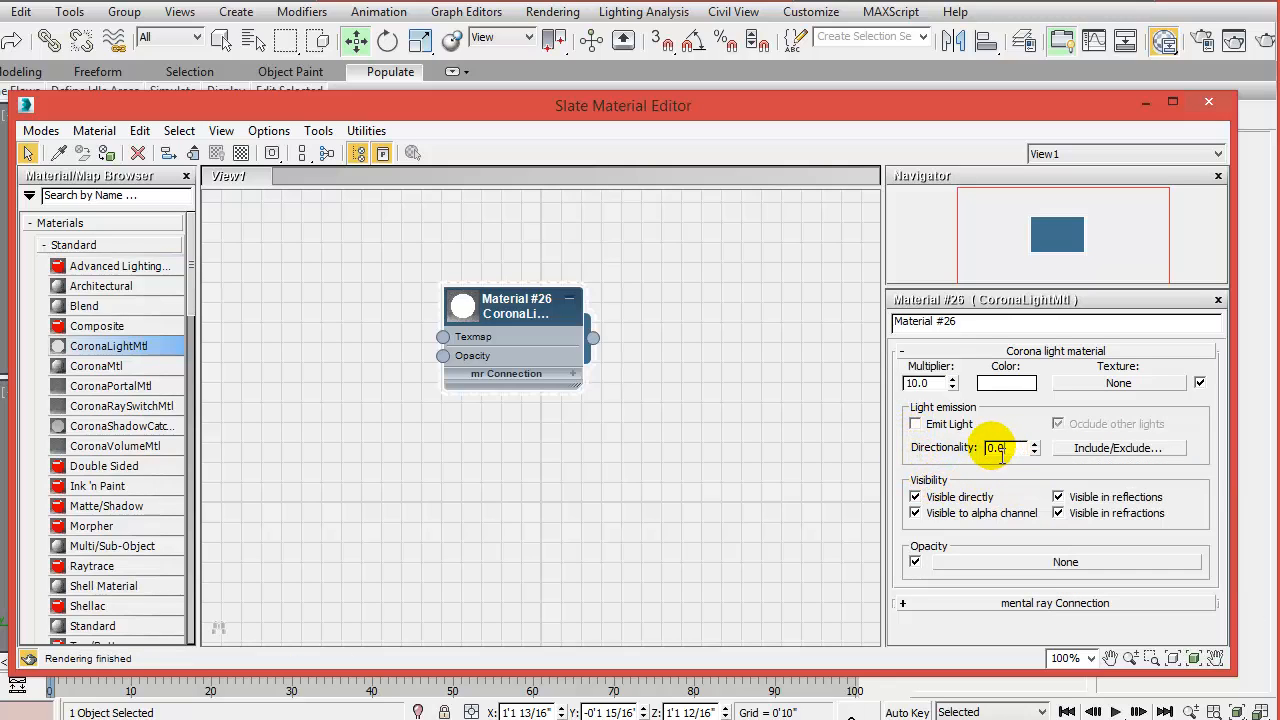
double_click(1001, 449)
type(".")
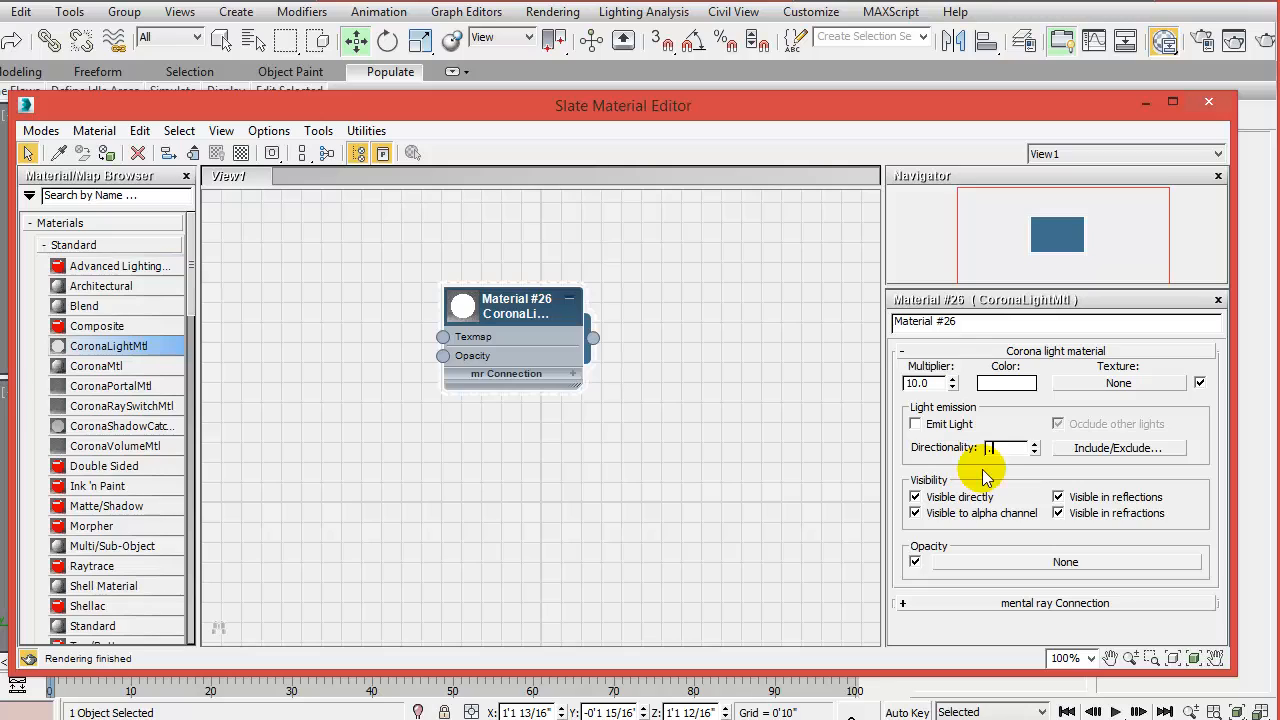
type("1")
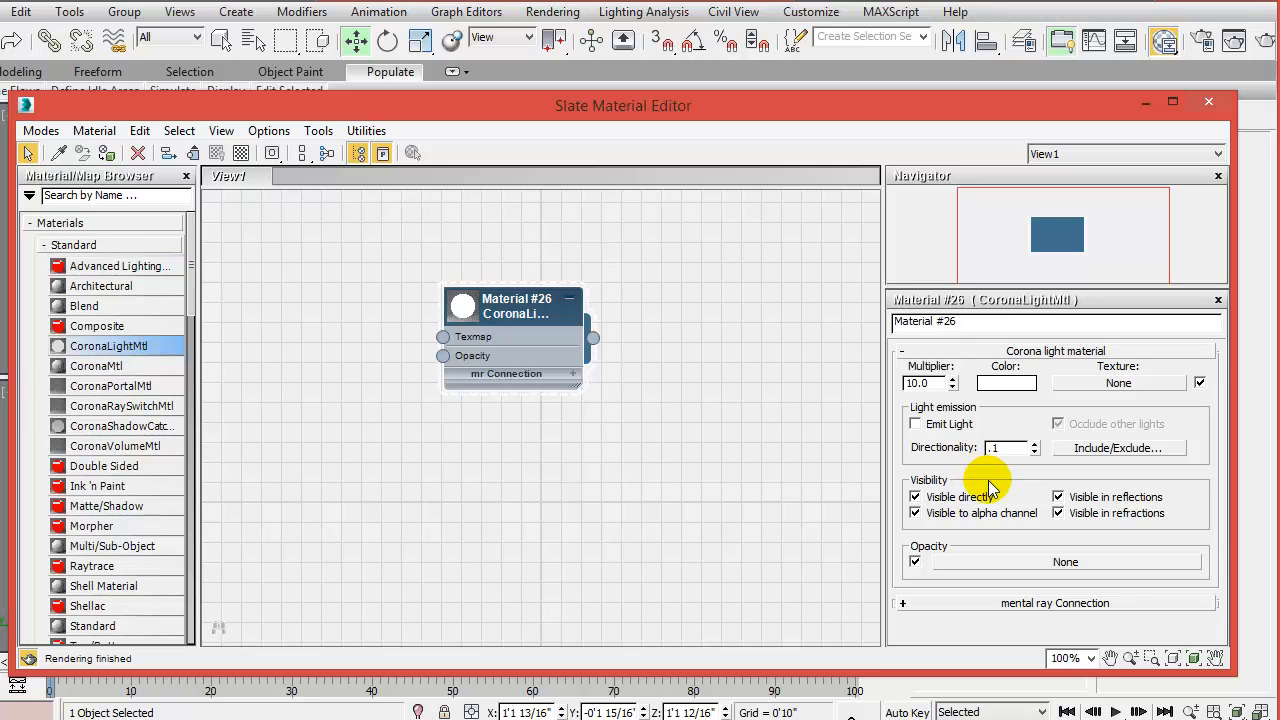
left_click(915, 513)
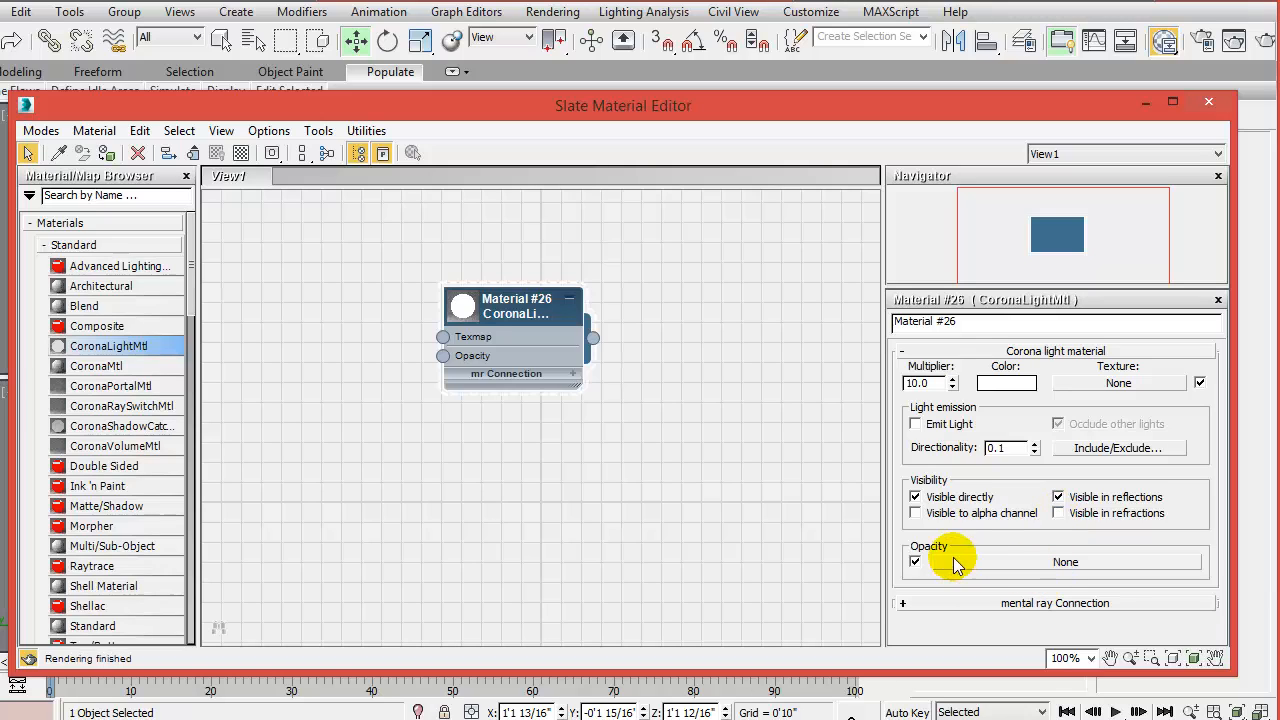
Assign the Corona light material to the selected four-panel plane and move the material editor clear of the viewports
left_click_drag(851, 109, 839, 393)
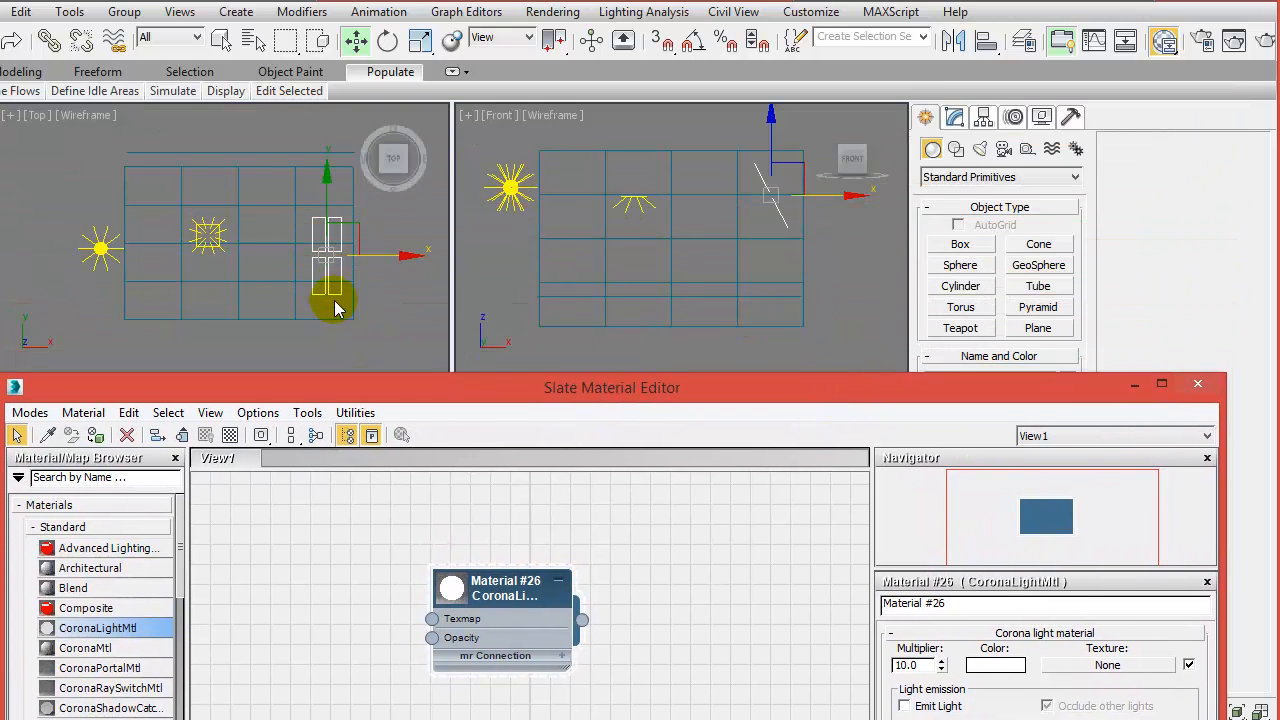
left_click(94, 438)
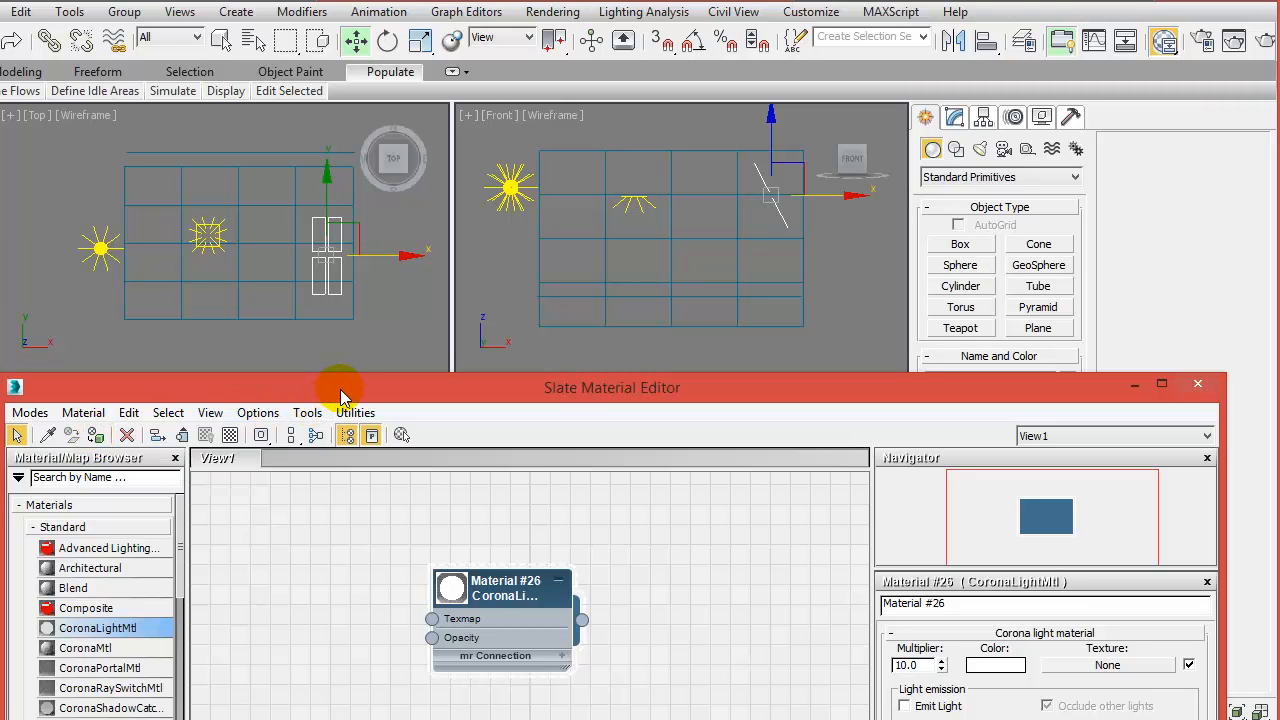
left_click_drag(340, 395, 318, 641)
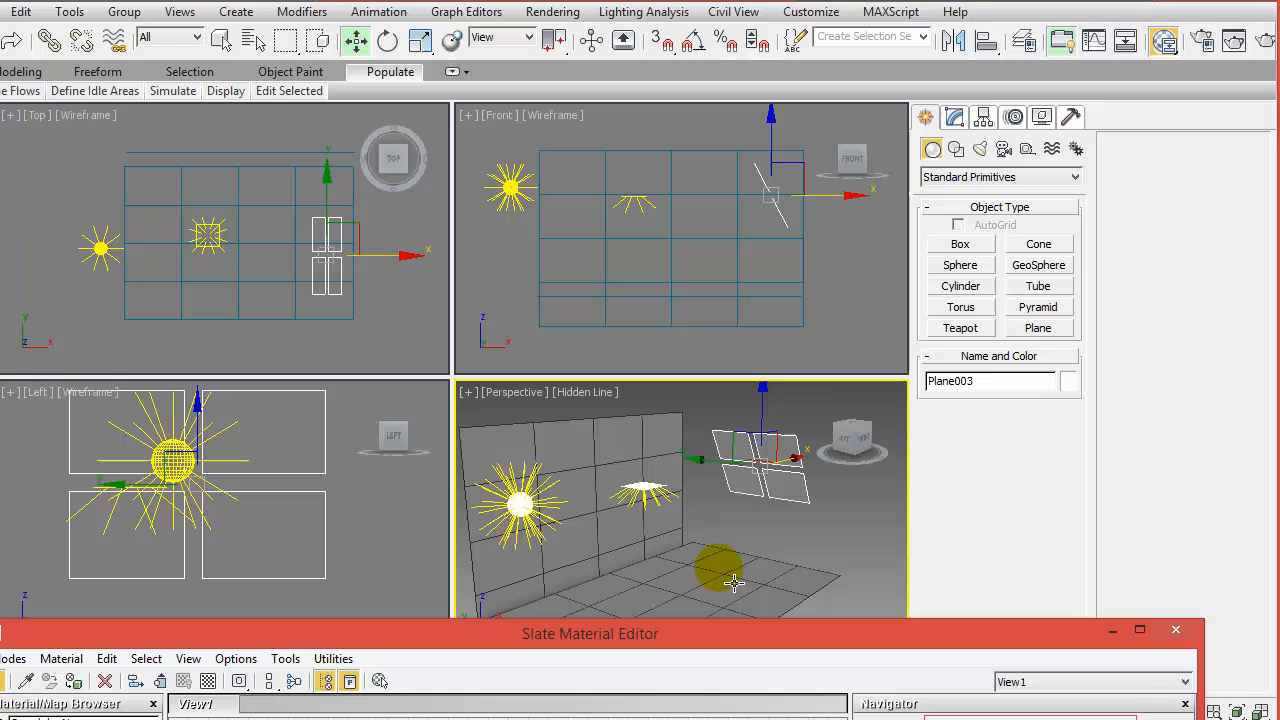
Test-render the Perspective view with Corona to check the glowing panels, stop the render and close the frame buffer
right_click(745, 530)
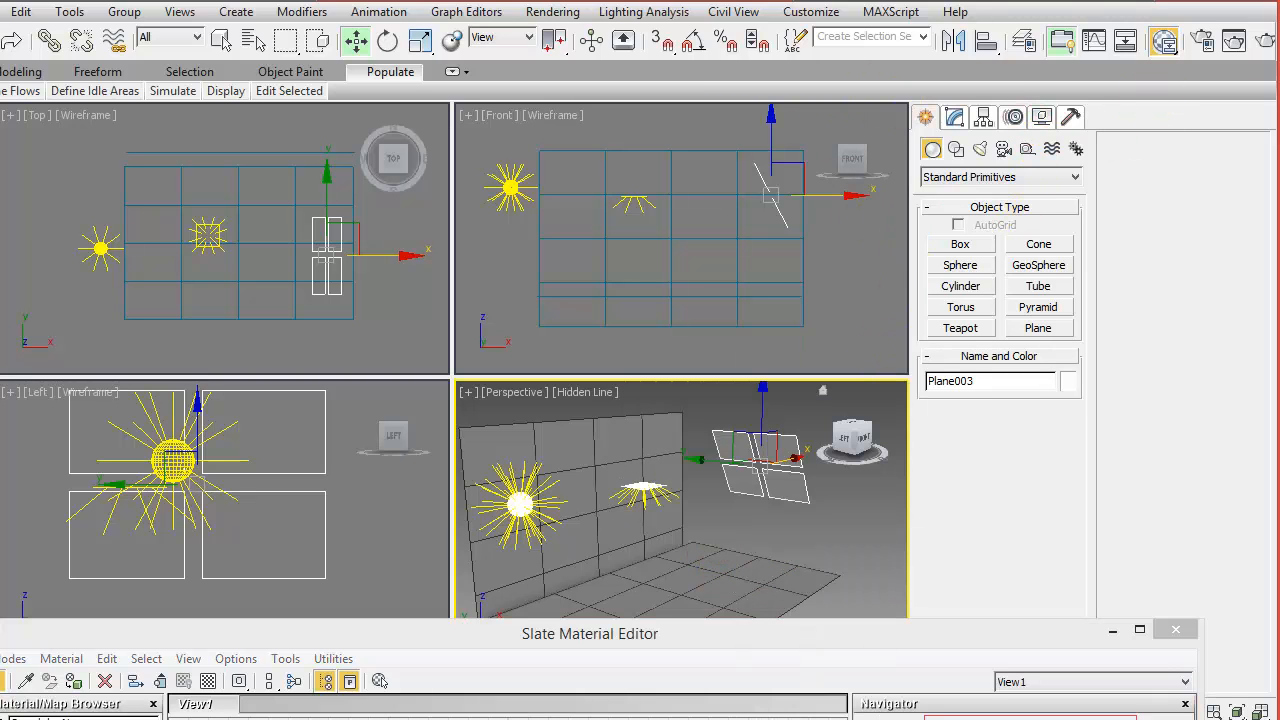
left_click(1266, 41)
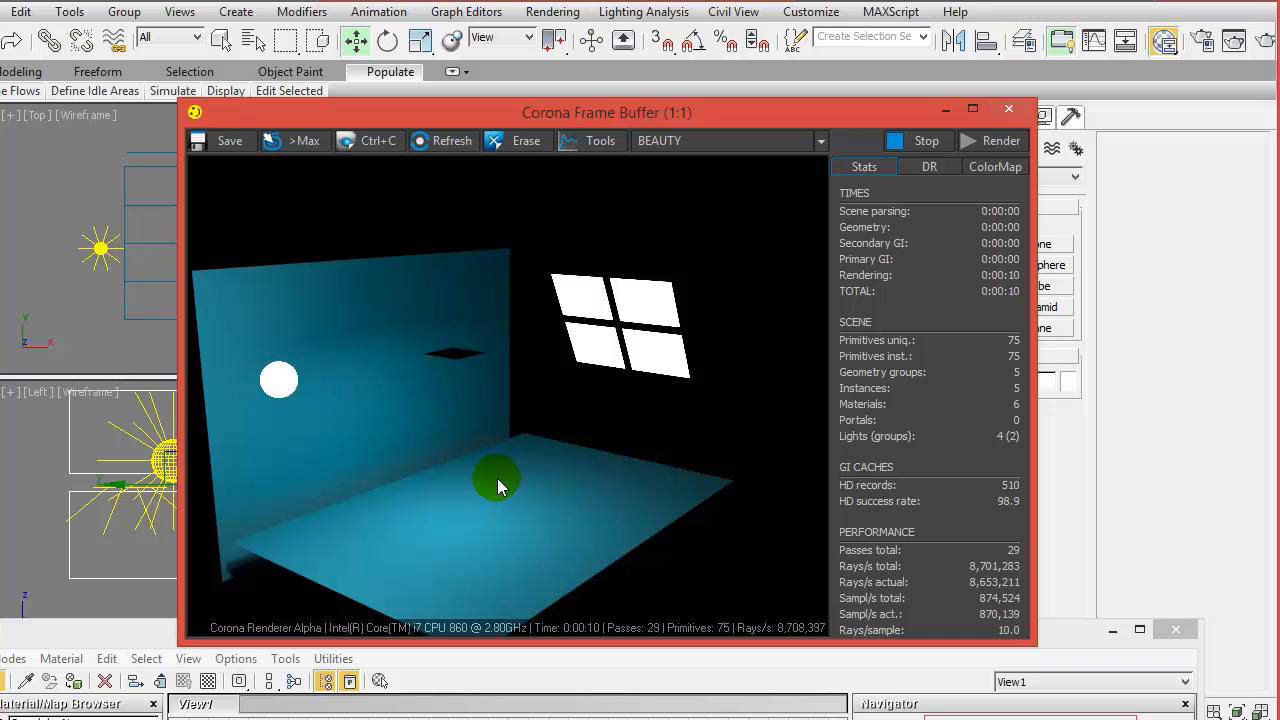
left_click(928, 143)
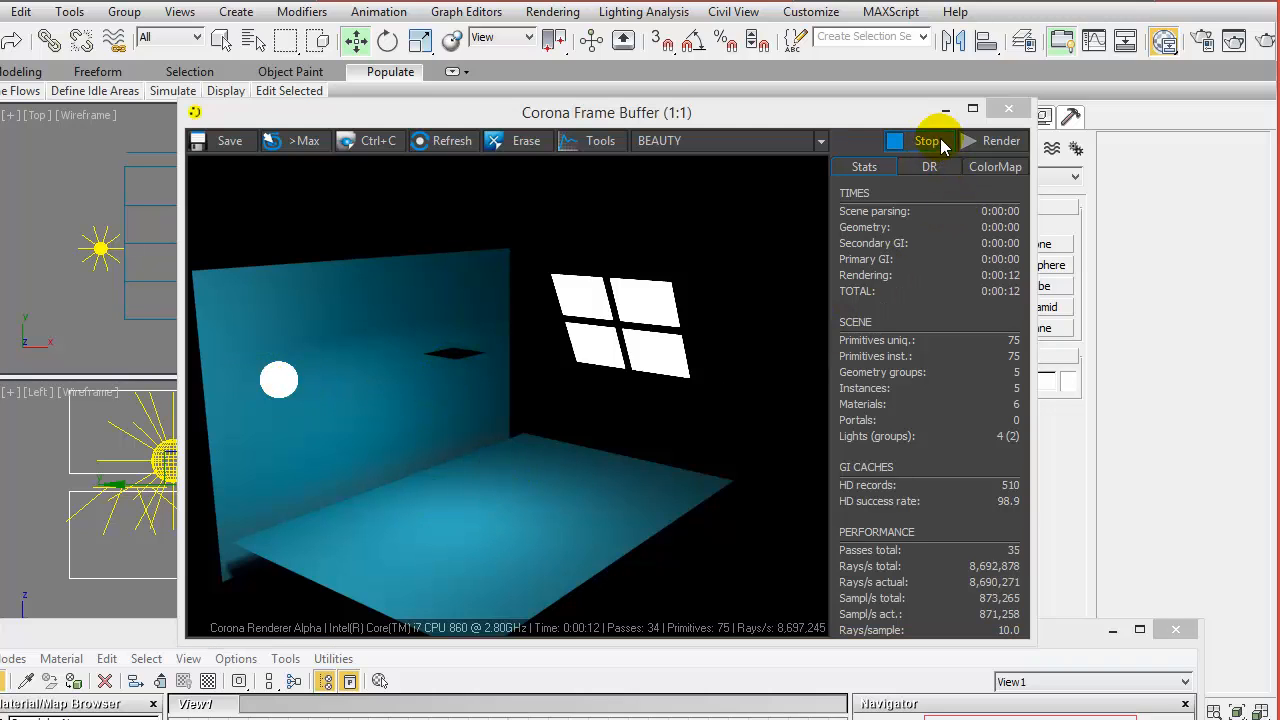
left_click(1007, 112)
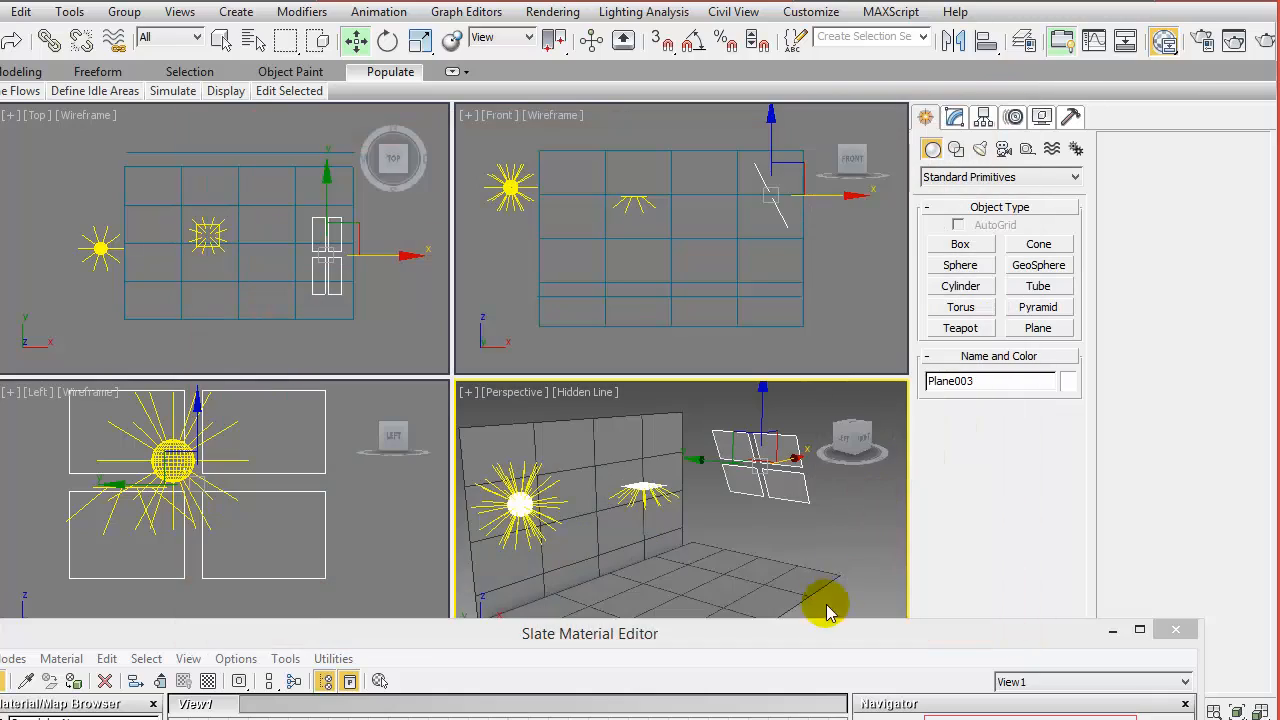
Close the Slate Material Editor, deselect the four-panel plane and select the floor plane in the Perspective view
left_click_drag(825, 628, 838, 157)
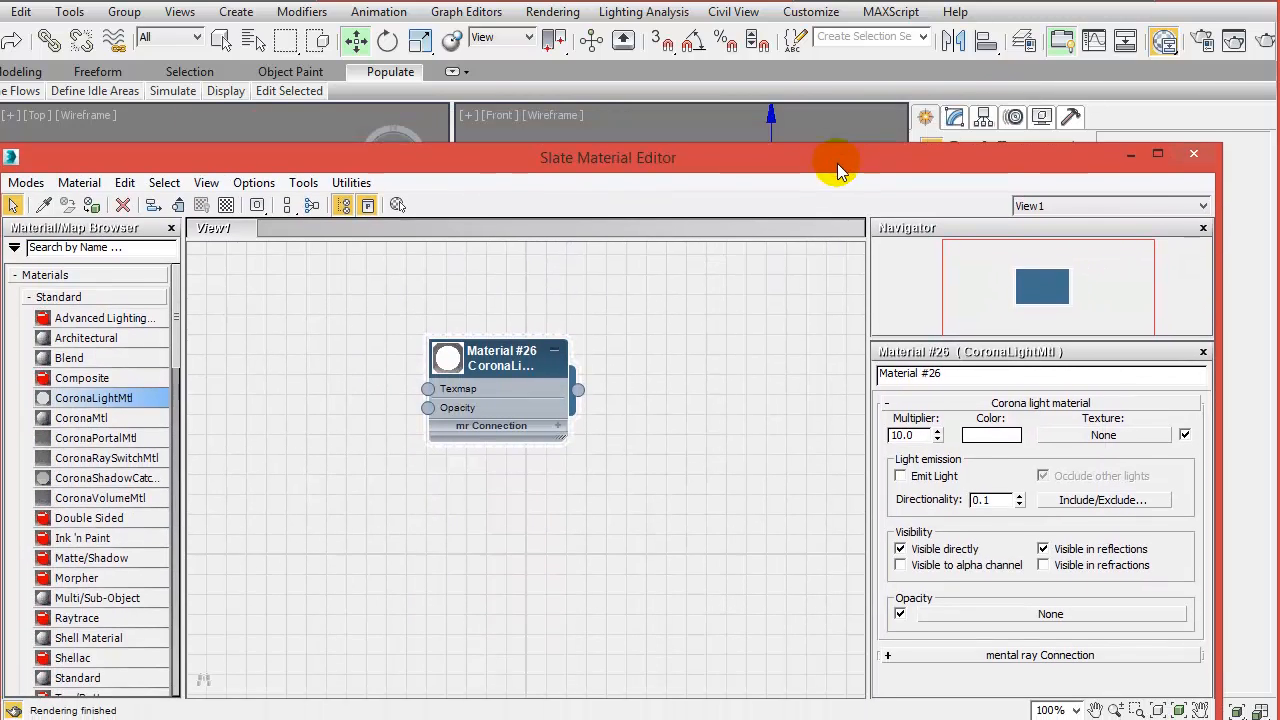
left_click(1195, 157)
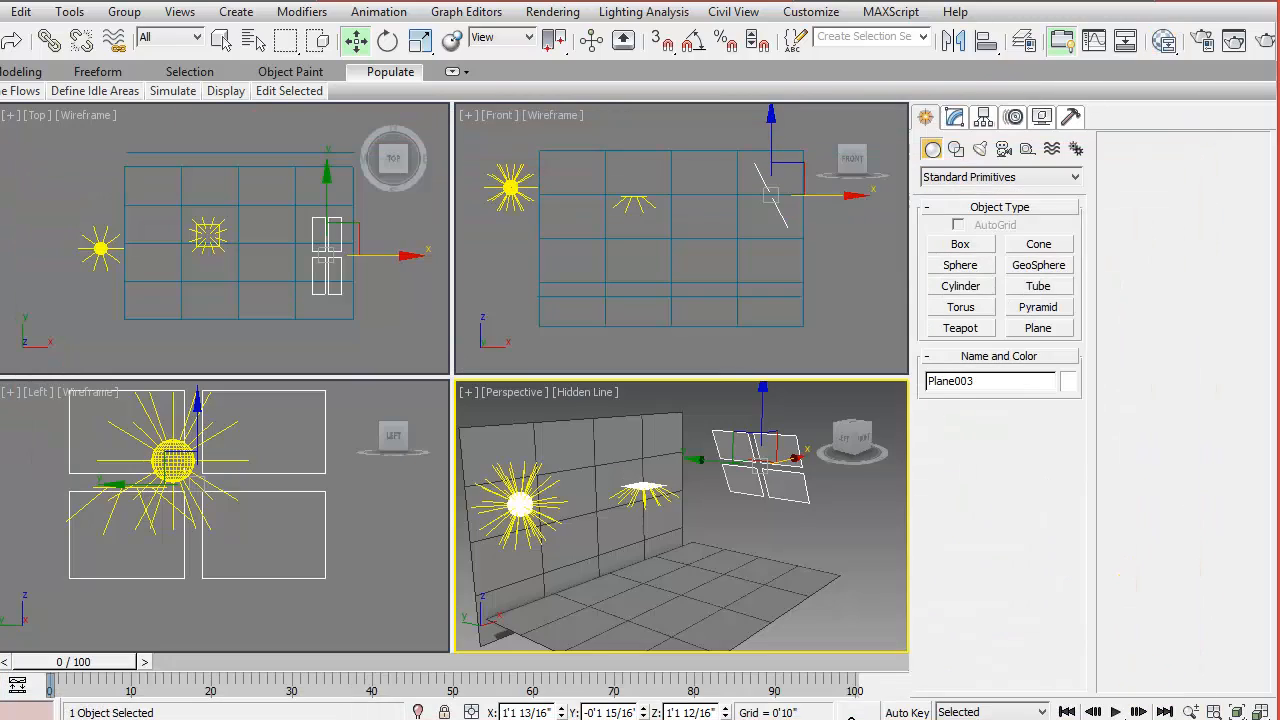
key("ctrl+d")
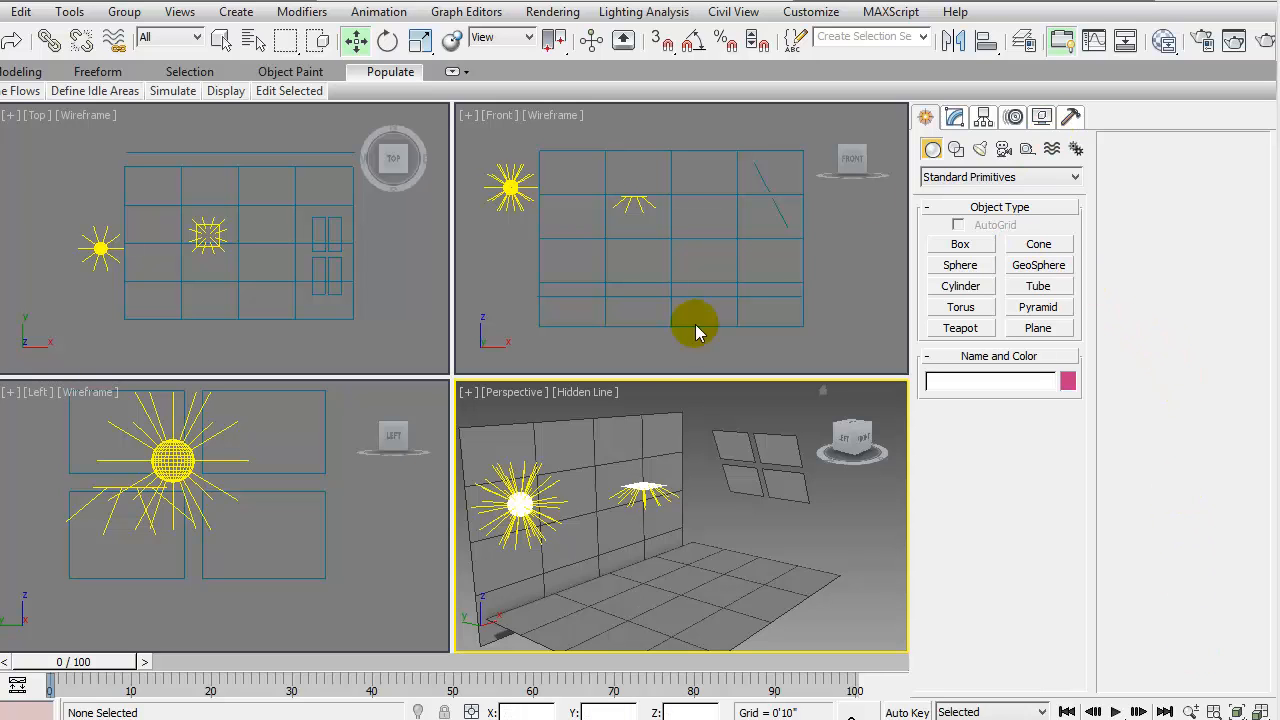
left_click(681, 609)
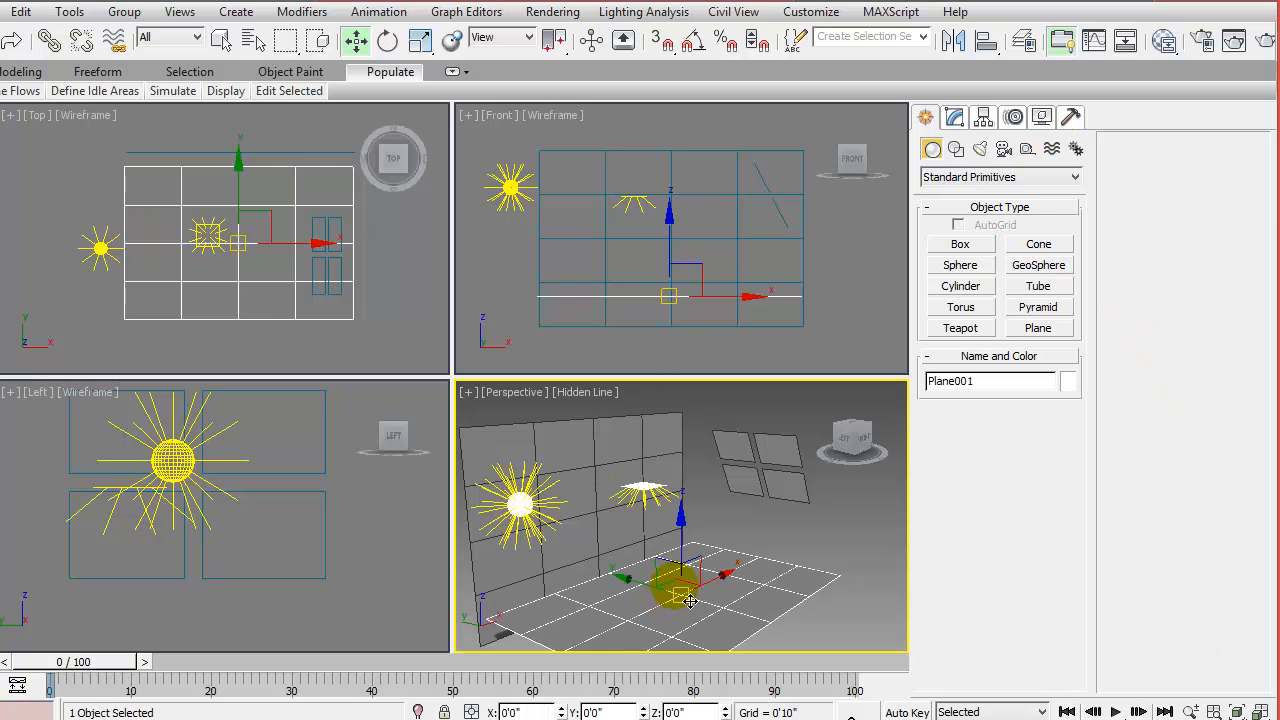
middle_click_drag(698, 593, 699, 529)
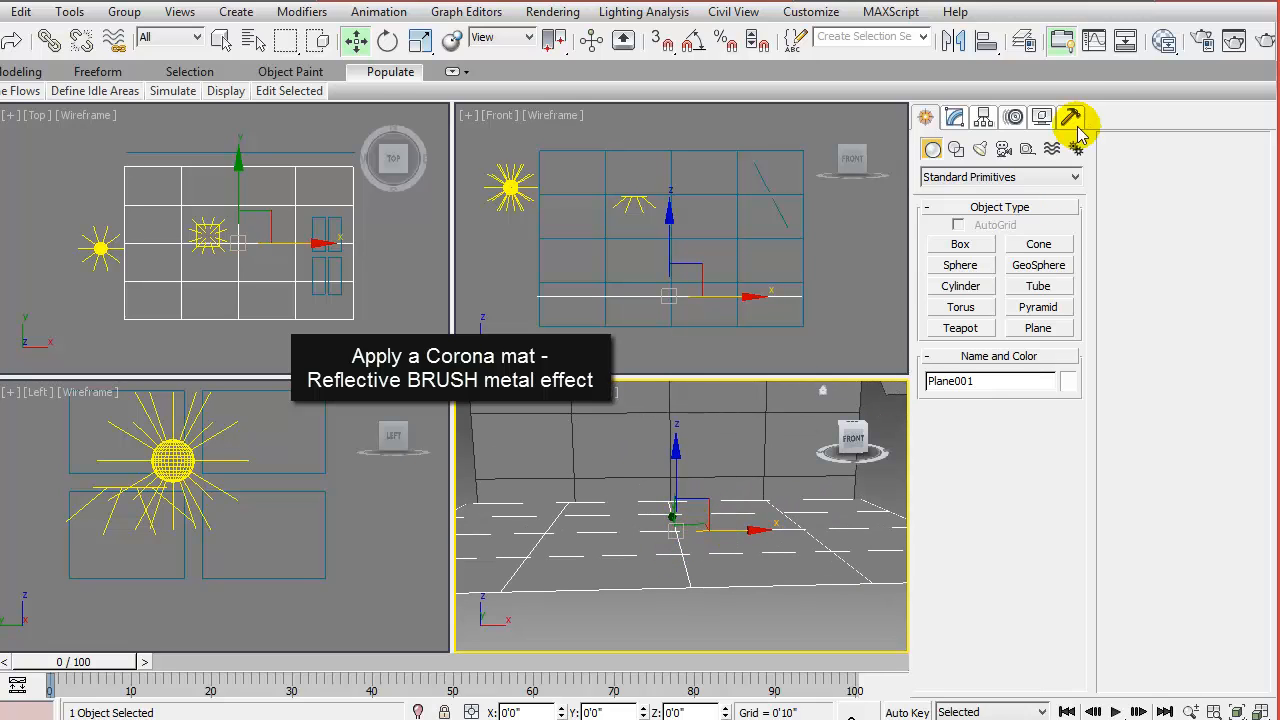
Add a CoronaMtl node below the light material in the Slate Material Editor, enlarge its preview and show its parameters
left_click(1163, 42)
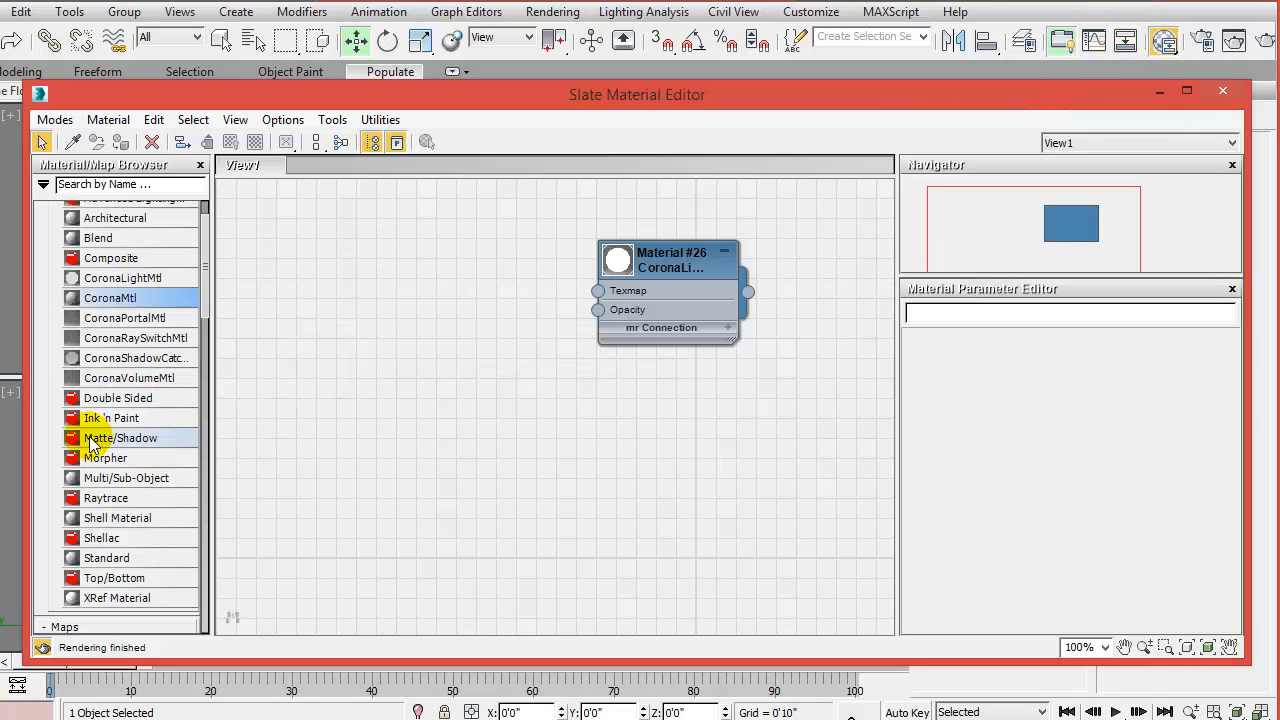
left_click_drag(97, 300, 676, 415)
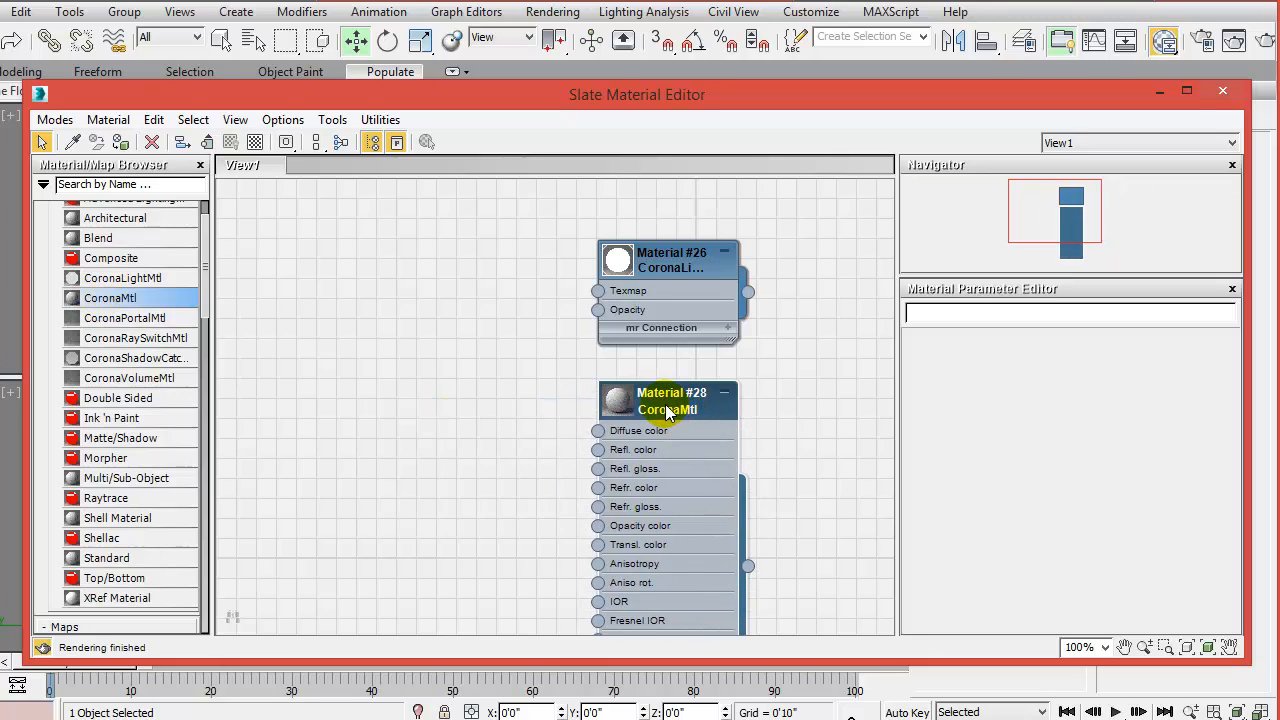
double_click(613, 400)
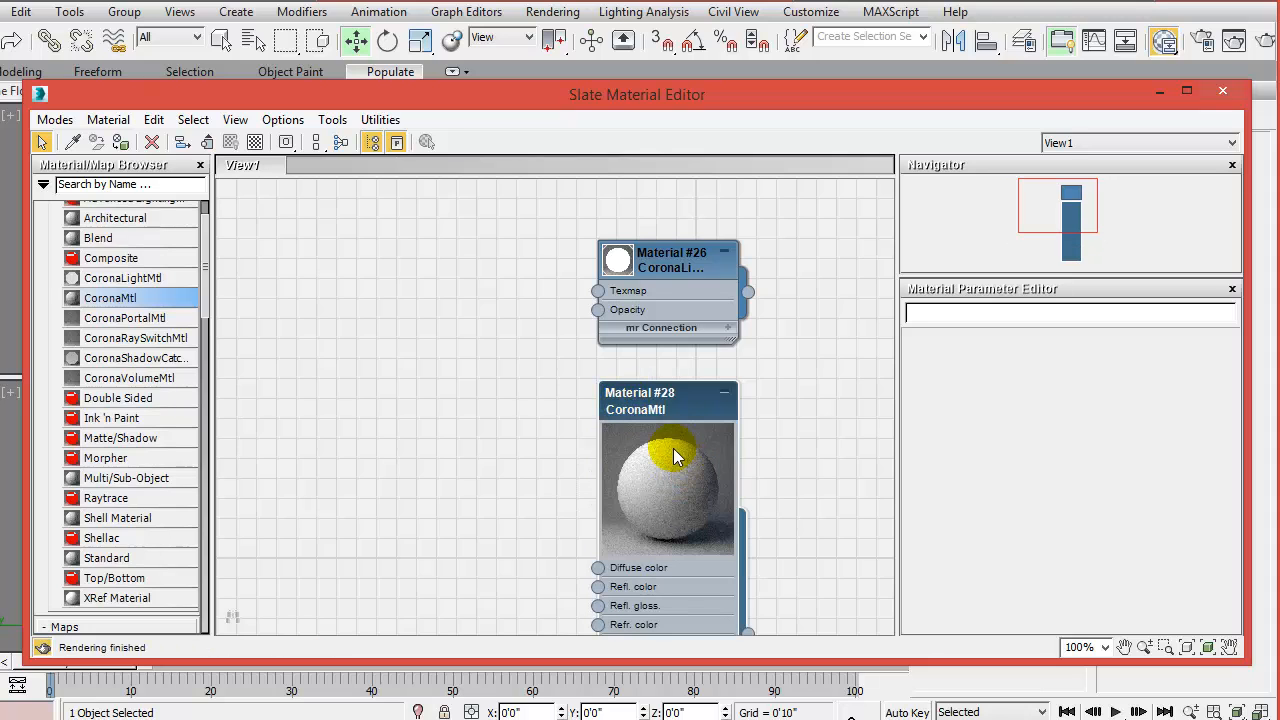
middle_click_drag(818, 432, 804, 296)
double_click(693, 274)
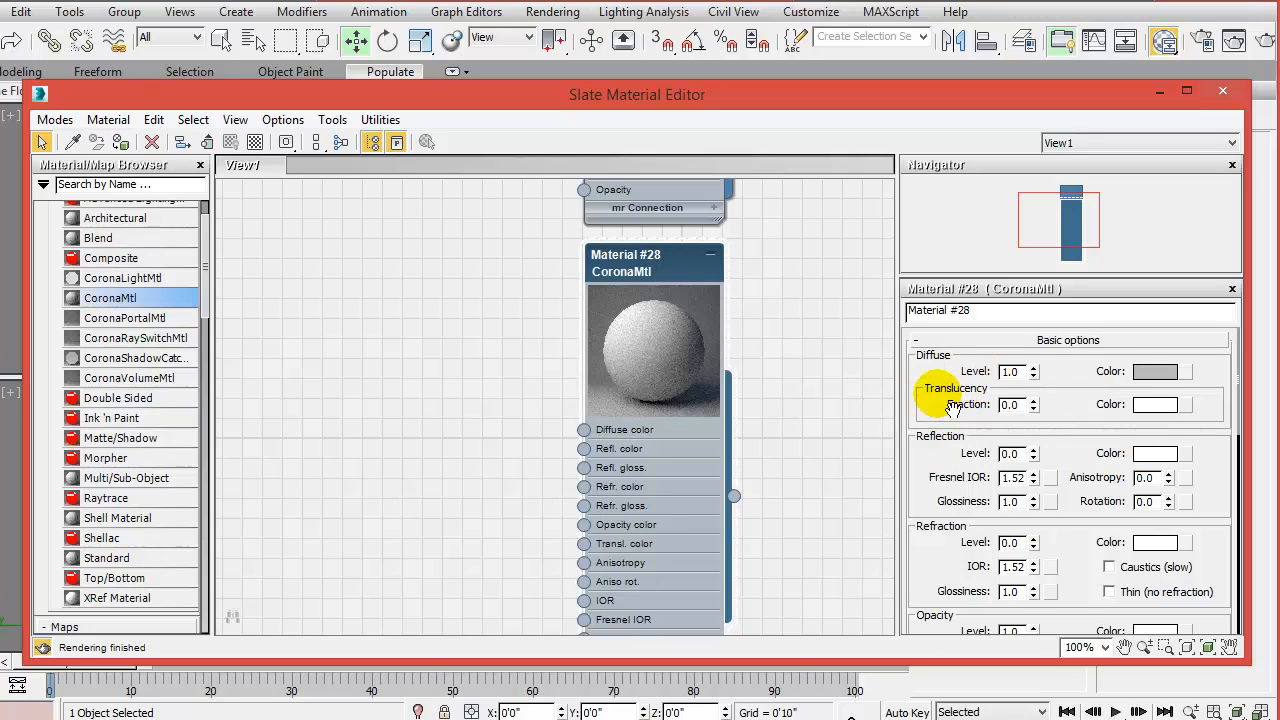
Rename the new CoronaMtl material as "brushed metal"
left_click_drag(985, 311, 907, 293)
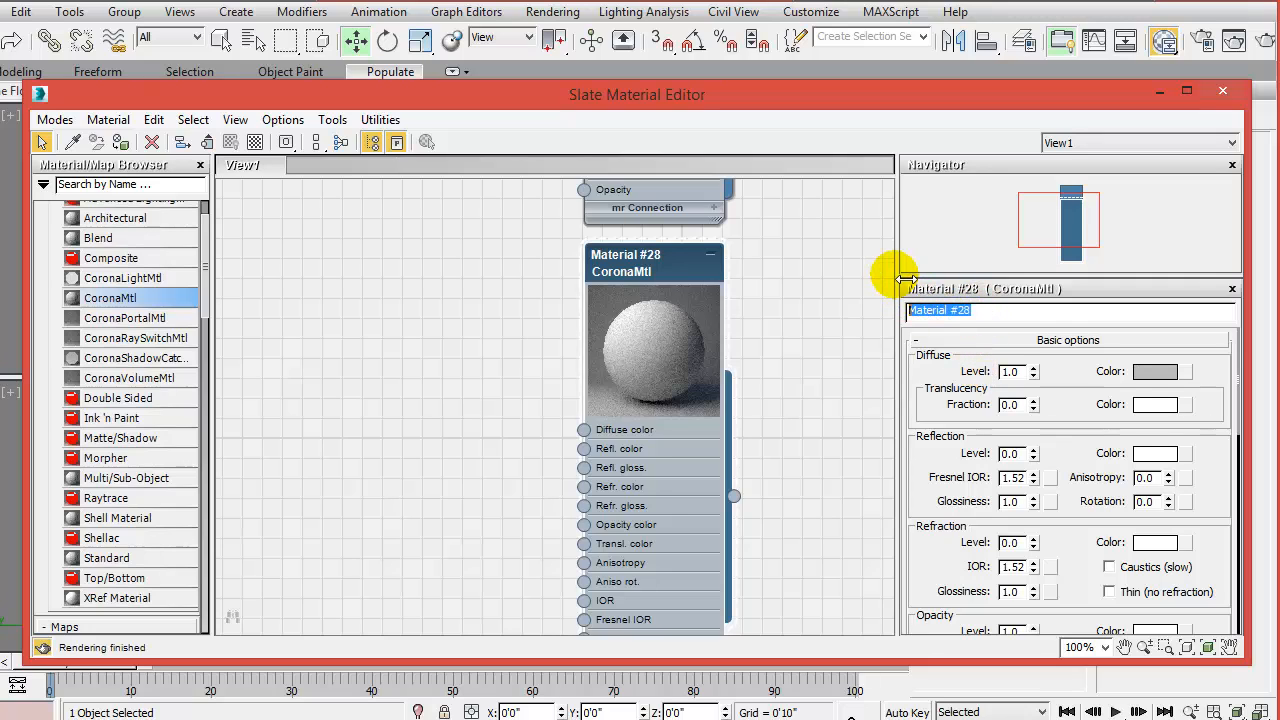
type("brus")
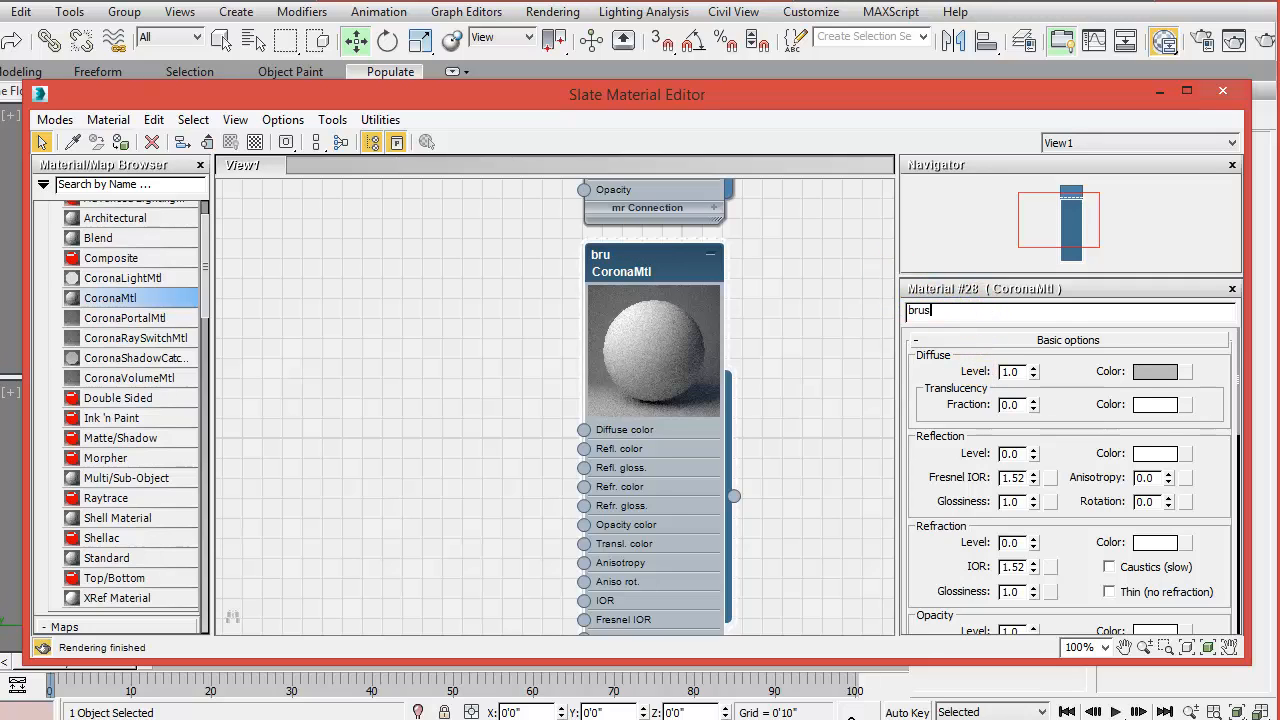
type("h metal")
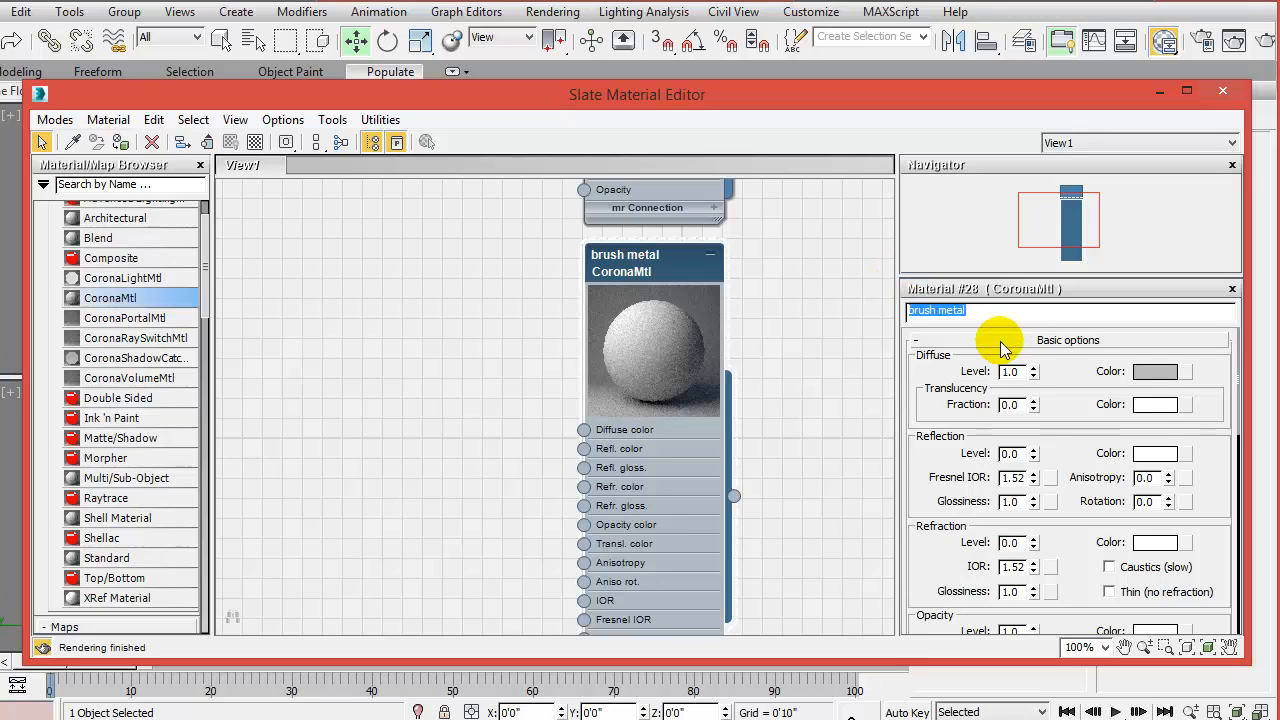
left_click(936, 318)
type("ed")
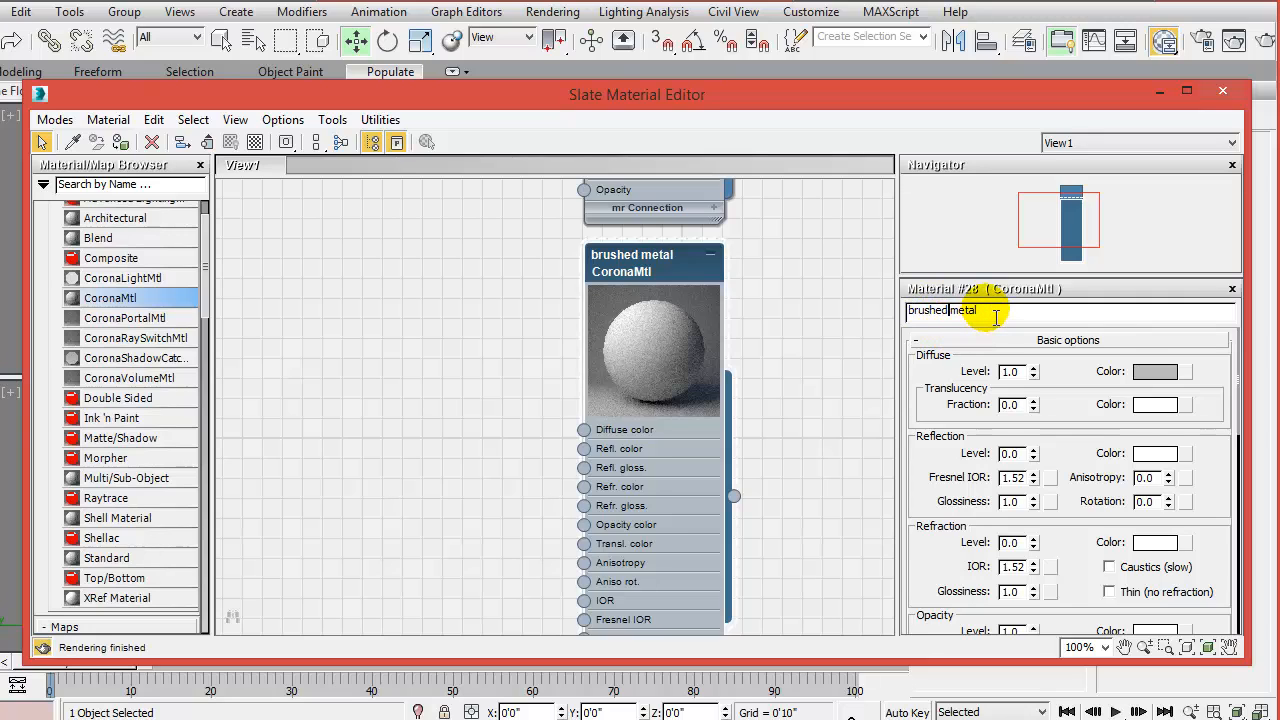
left_click(996, 318)
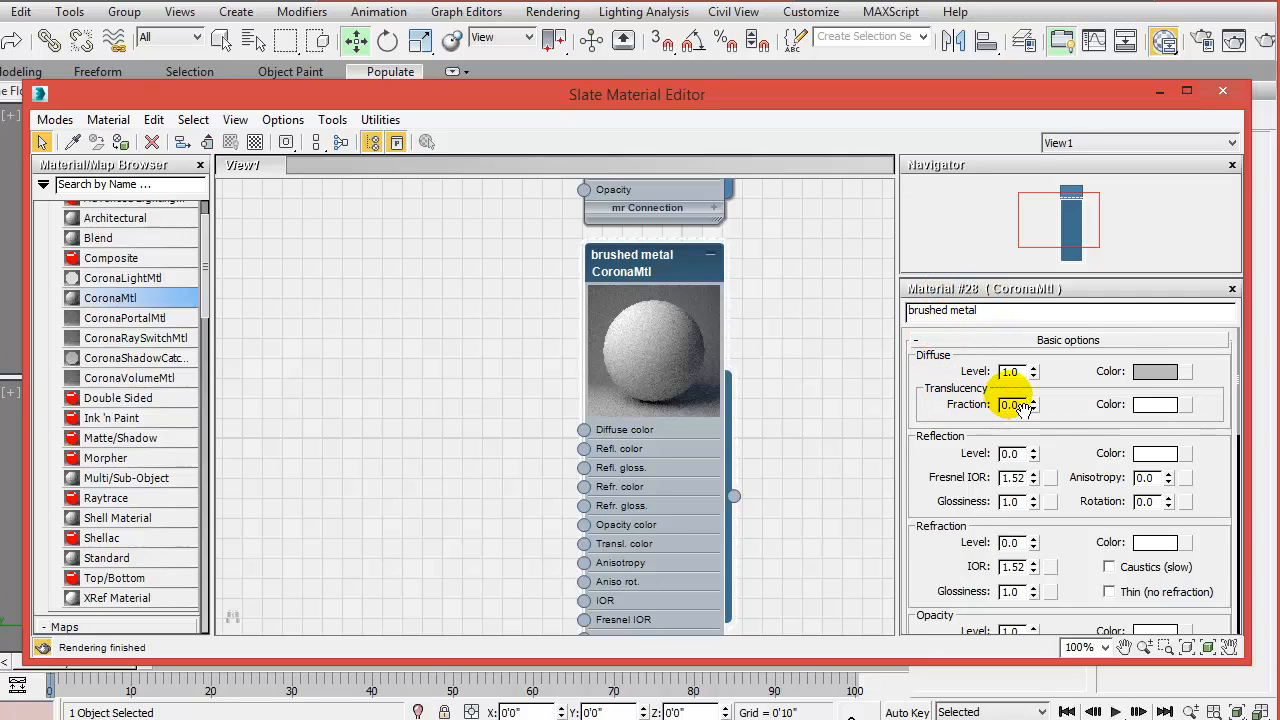
Set the brushed metal material's diffuse color to pure black (RGB 0, 0, 0)
left_click(1152, 371)
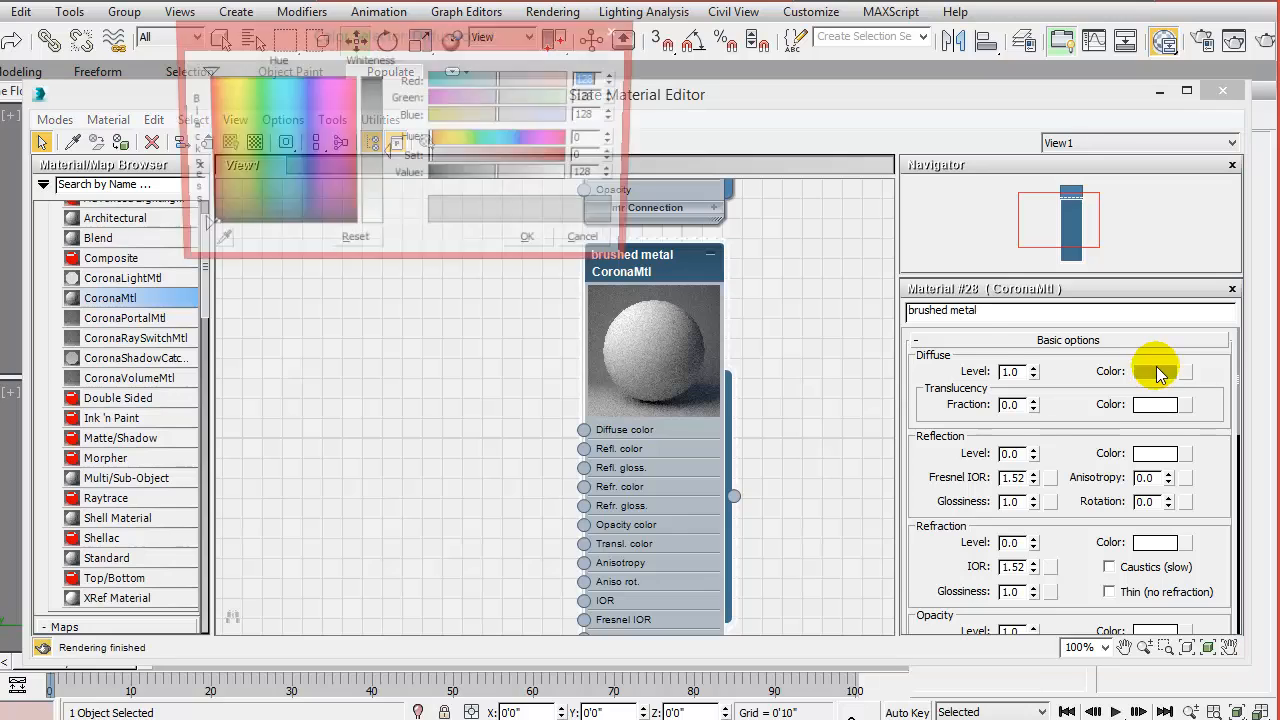
left_click_drag(386, 154, 386, 75)
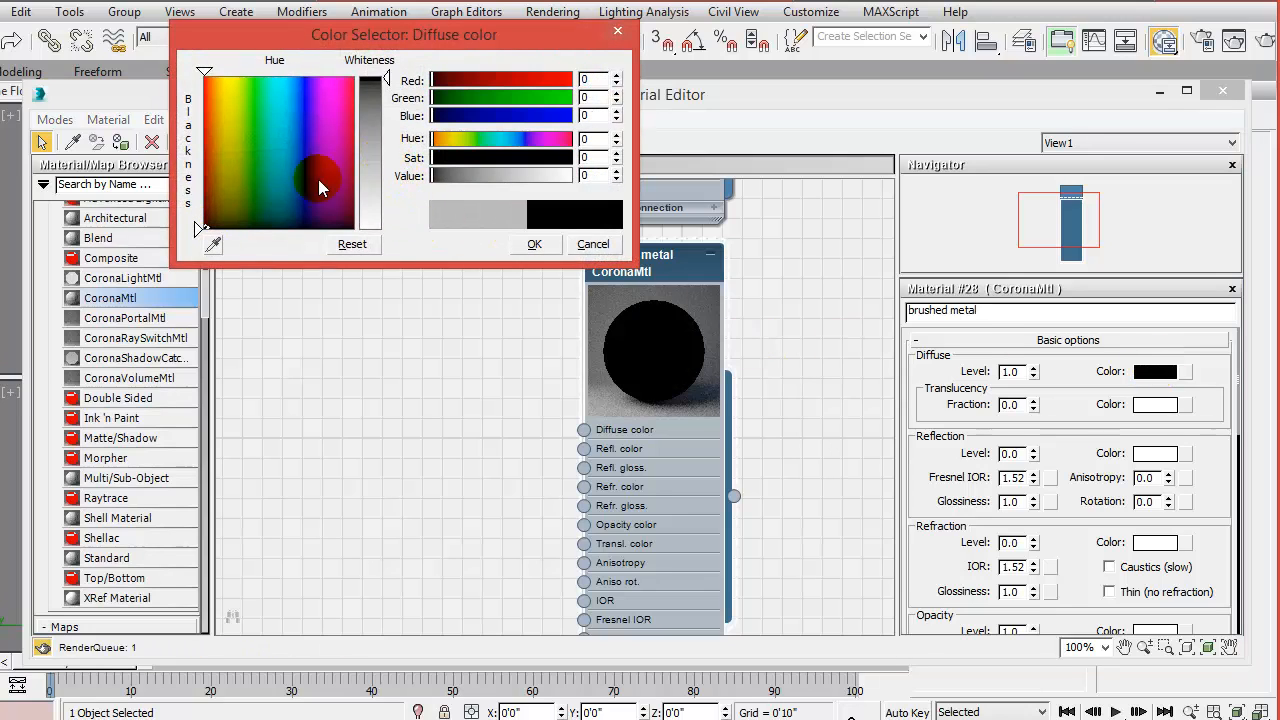
left_click(533, 246)
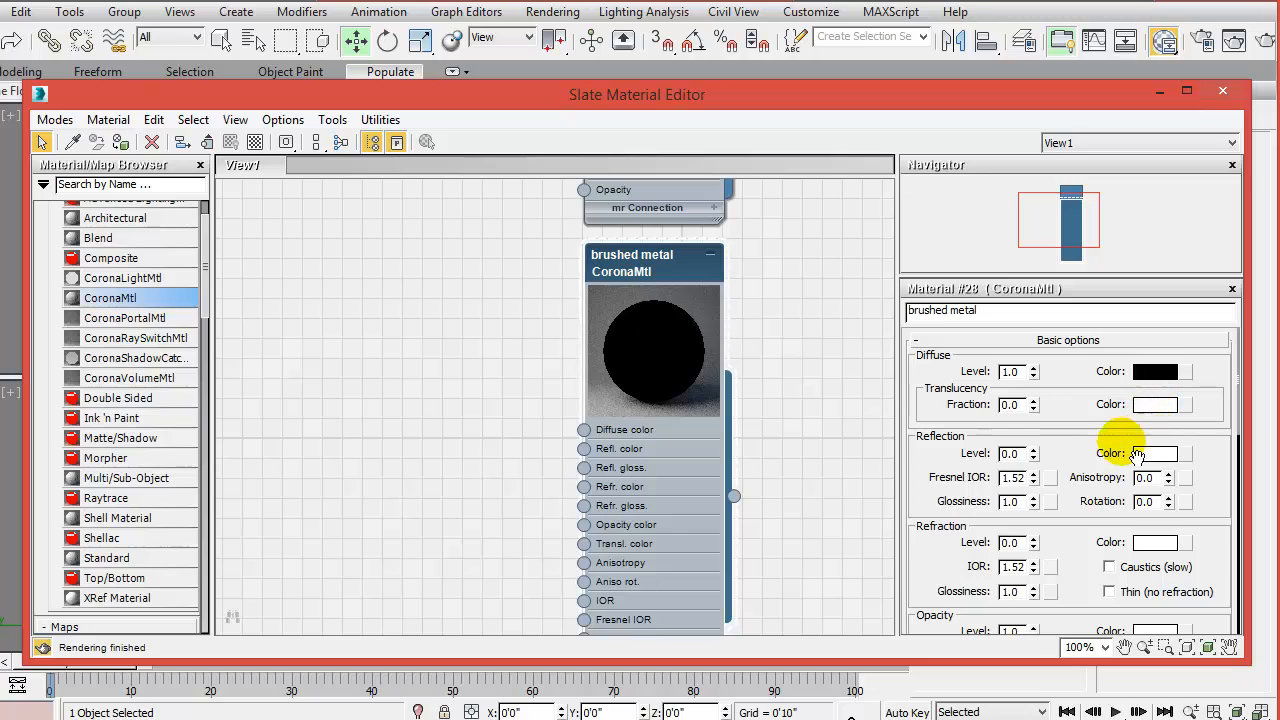
Set the brushed metal material's reflection level to 1.0 and its reflection color to mid grey (RGB 121)
left_click_drag(1066, 449, 1080, 408)
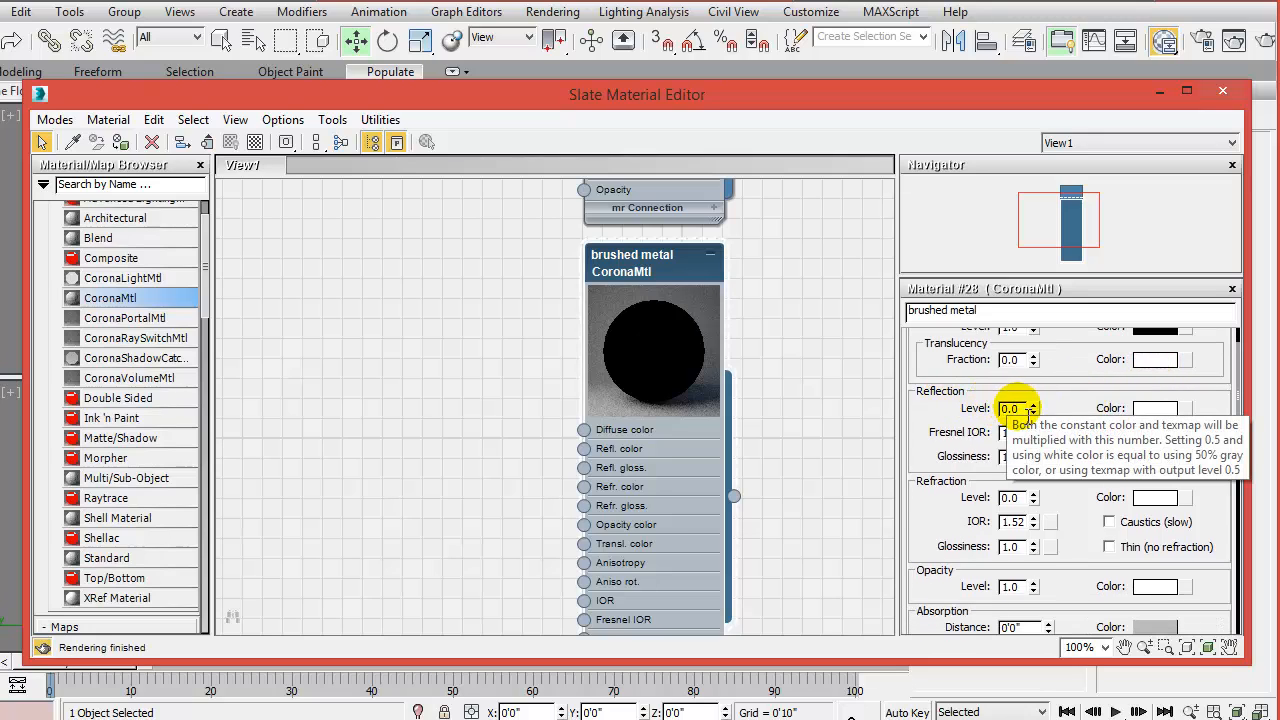
double_click(1010, 408)
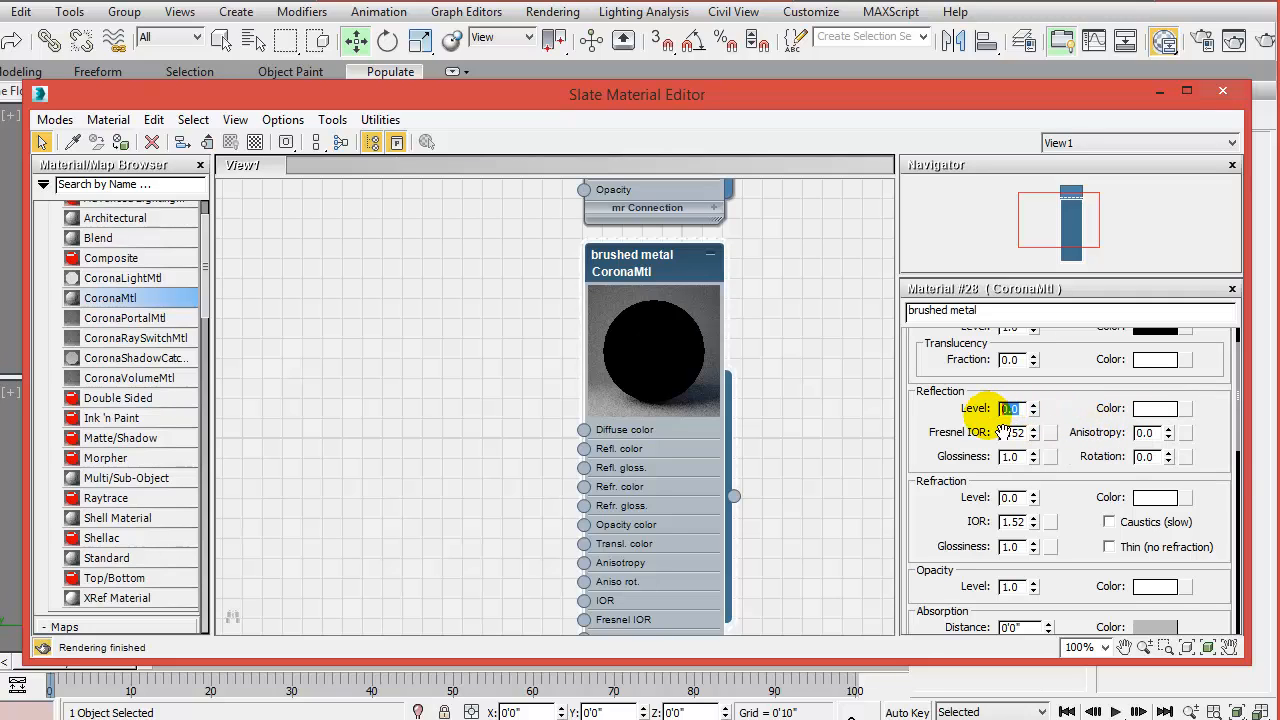
type("1")
key("Return")
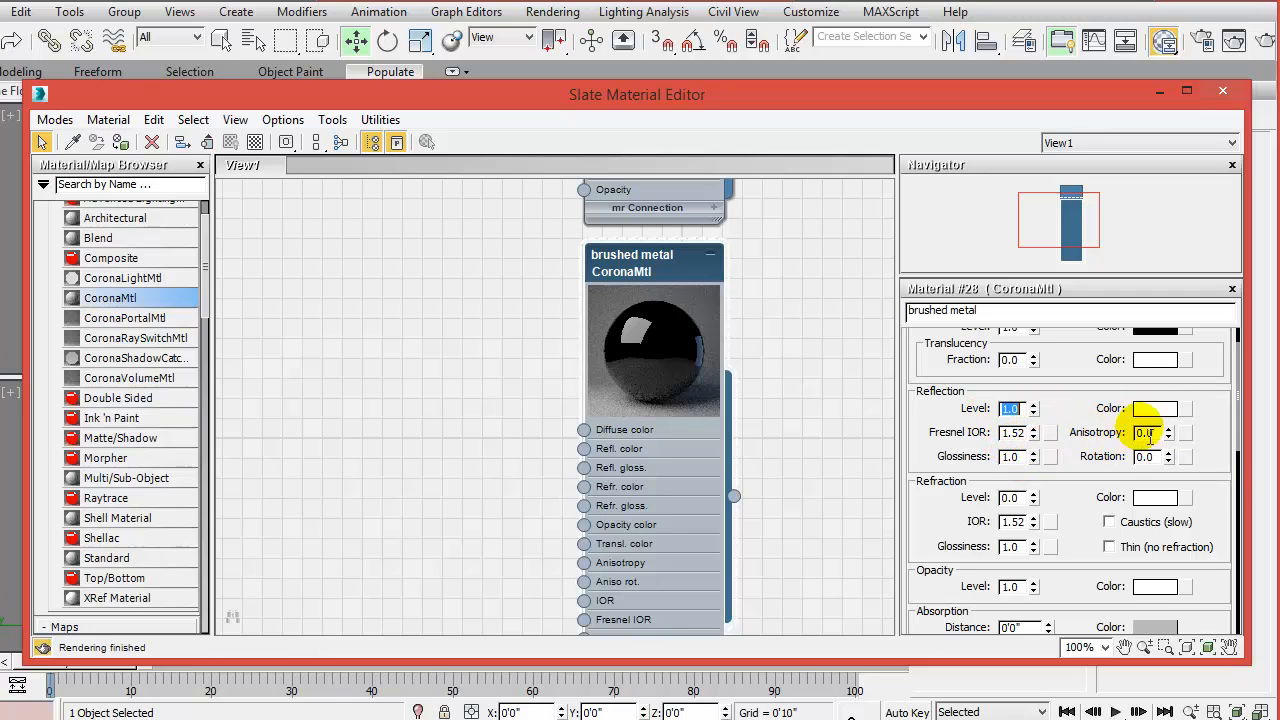
left_click(1158, 409)
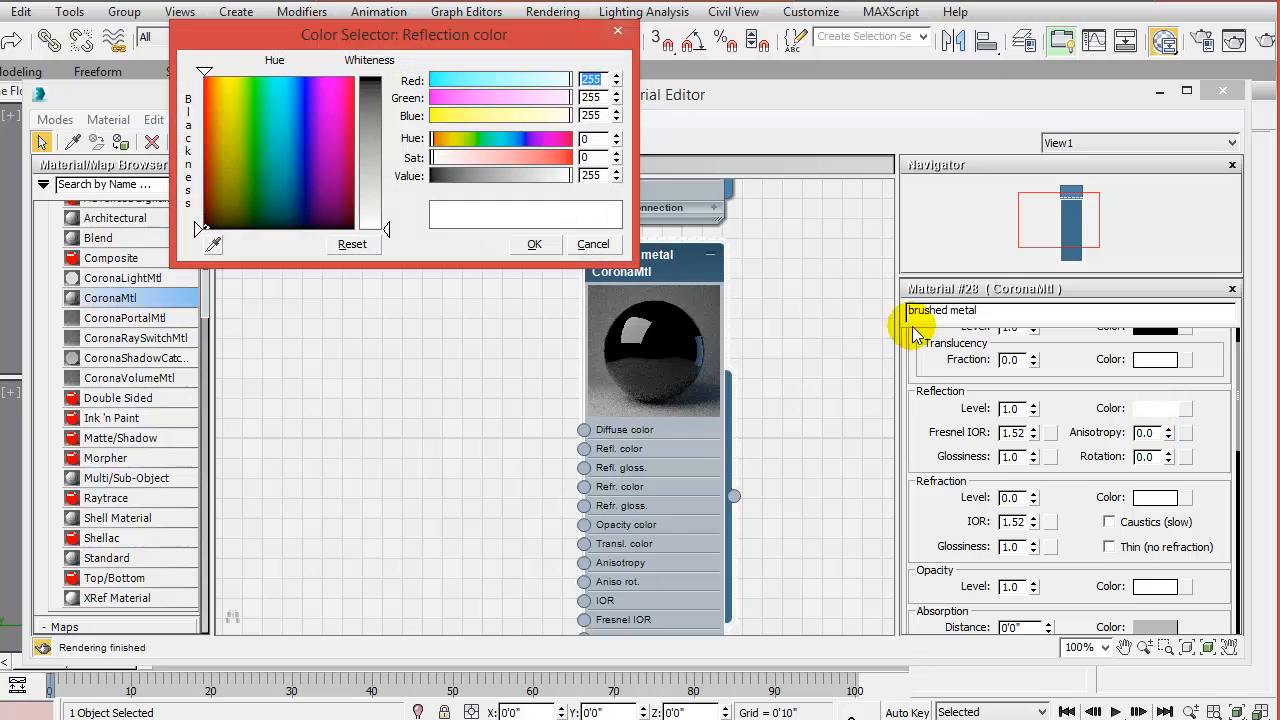
left_click(376, 149)
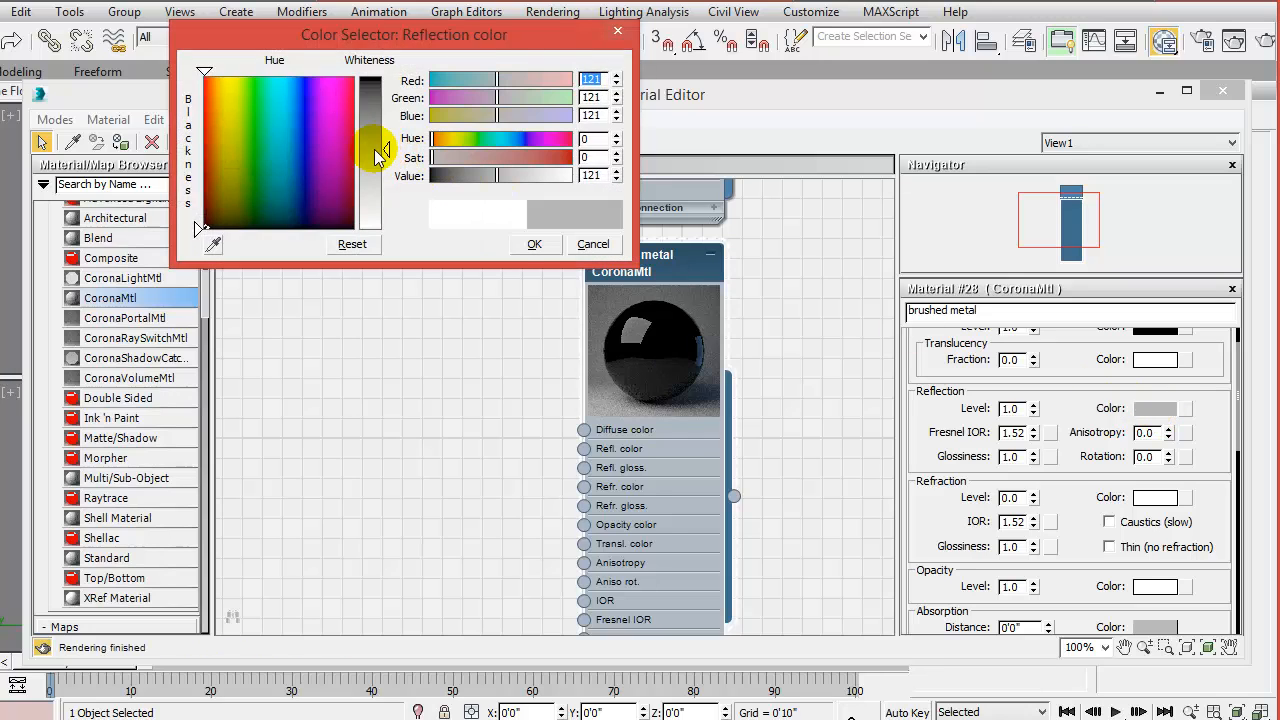
left_click(534, 244)
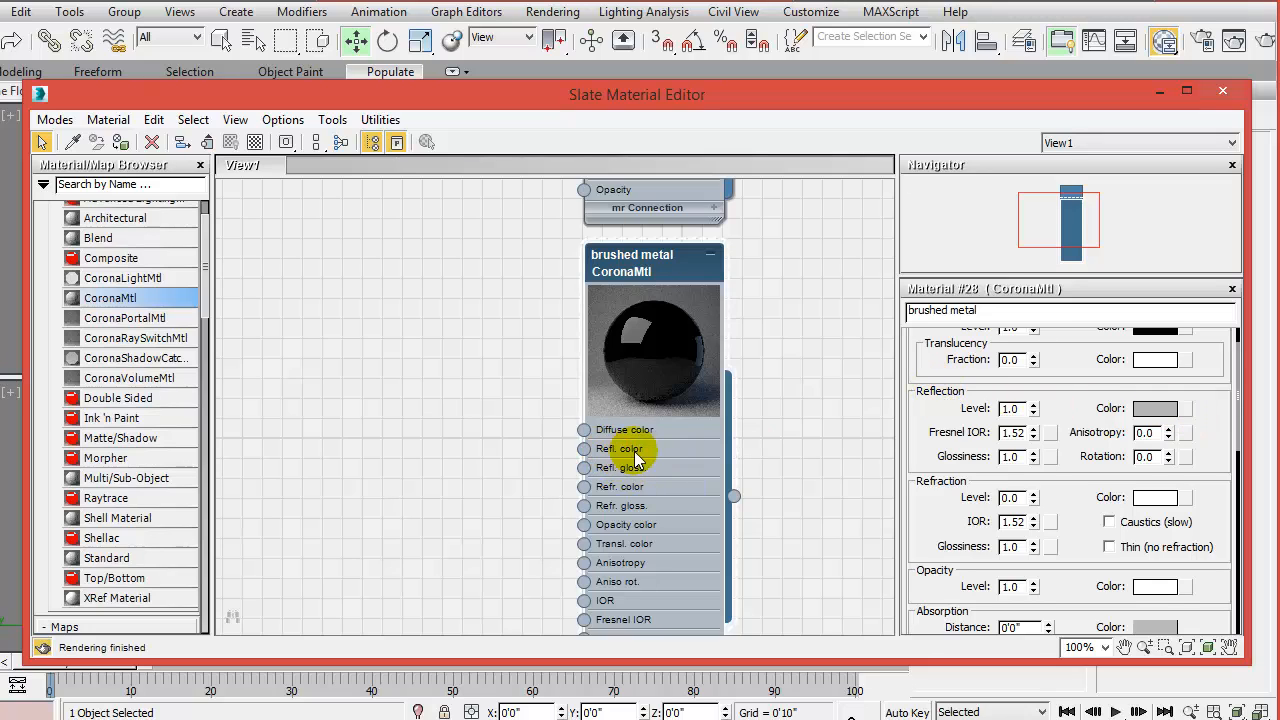
Plug a Mix map into the brushed metal material's reflection color and place its node beside the material
left_click_drag(583, 451, 453, 403)
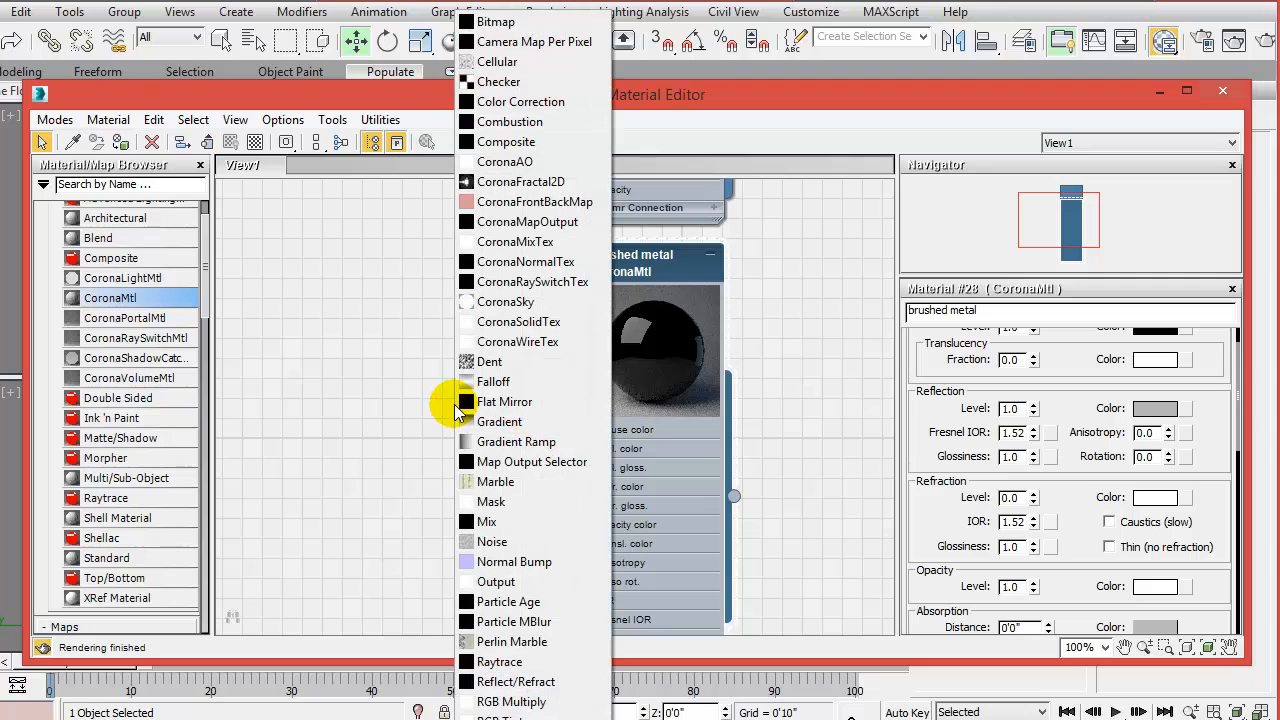
left_click(808, 505)
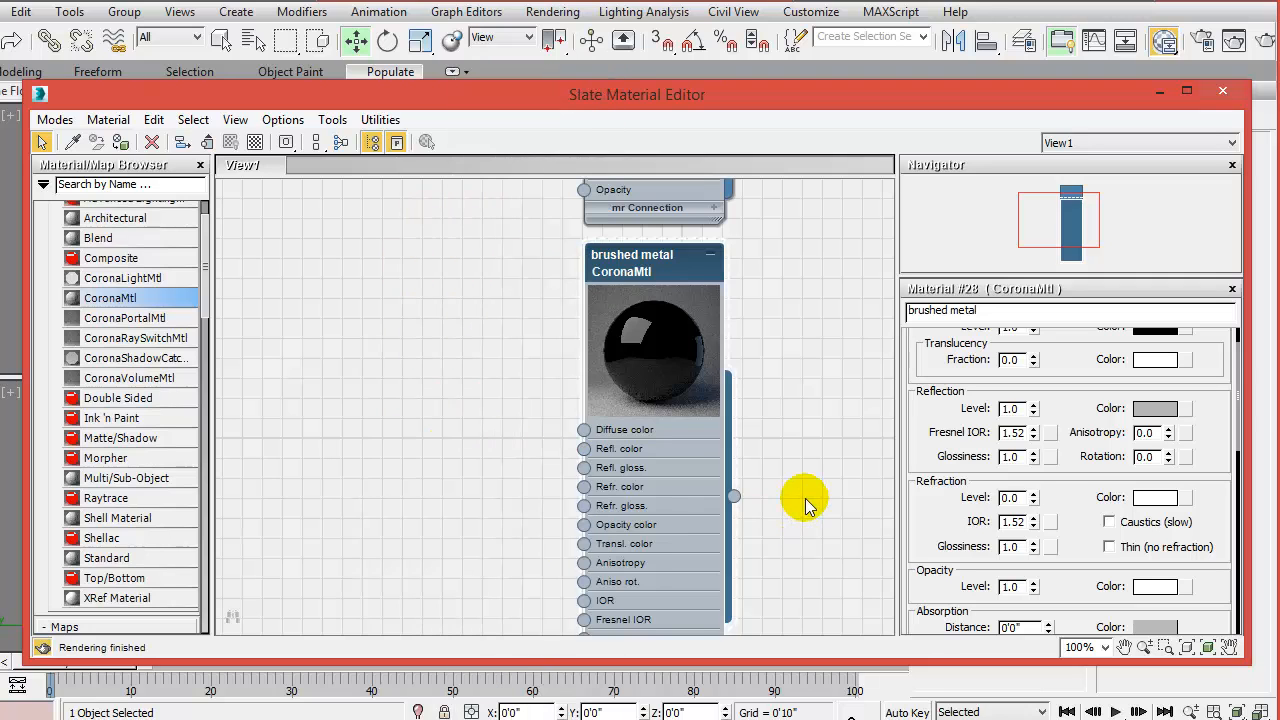
left_click(1190, 410)
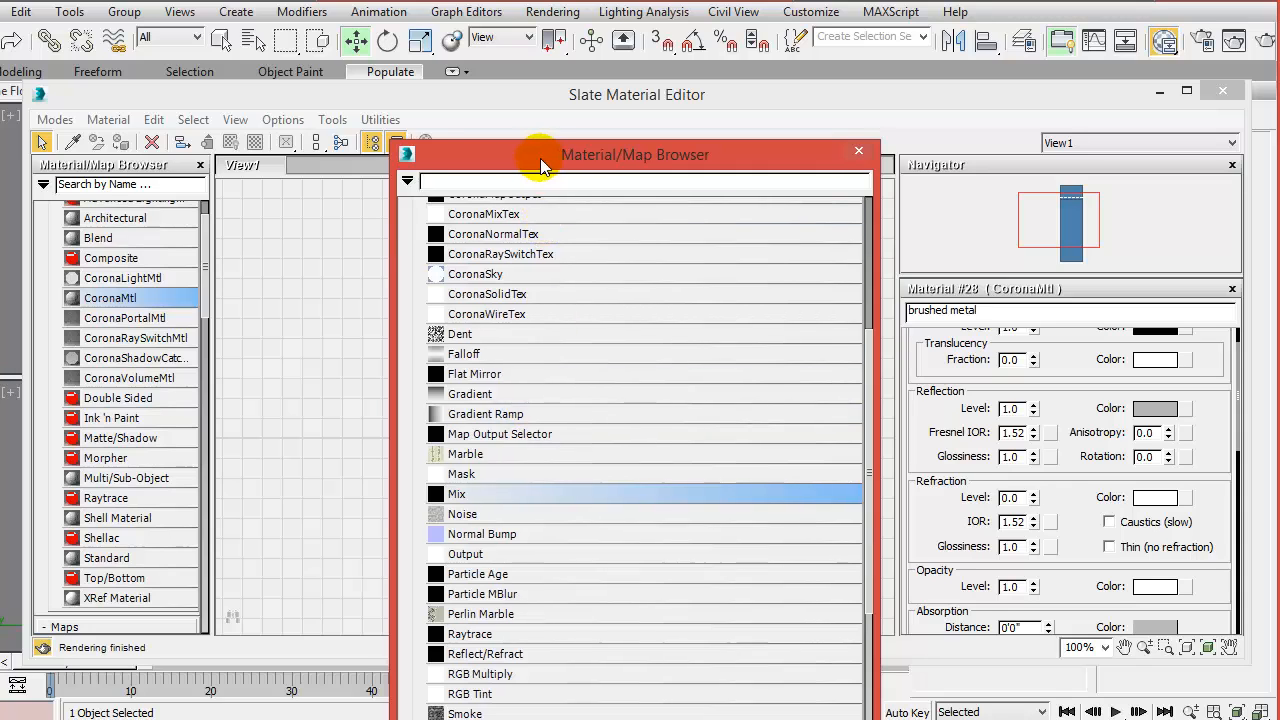
left_click_drag(540, 165, 316, 98)
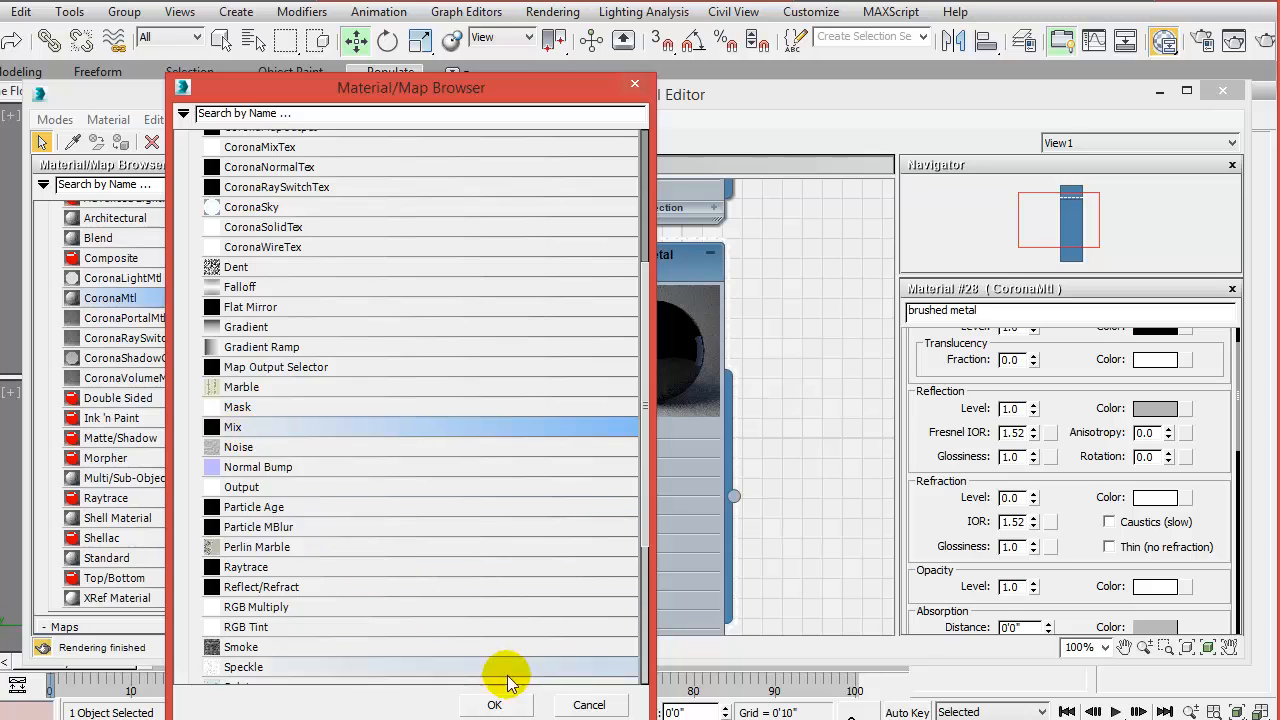
left_click(497, 704)
left_click_drag(409, 434, 416, 358)
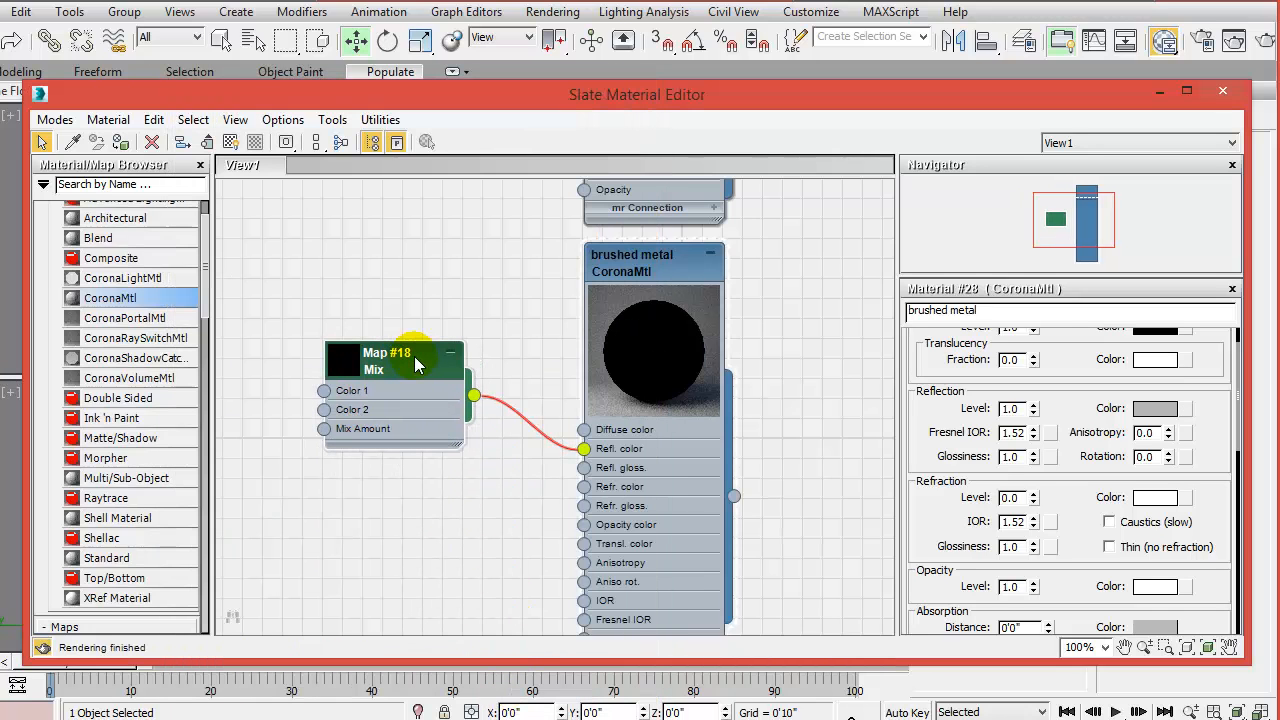
Set the Mix map's Color #1 to mid grey (RGB 124) and Color #2 to dark grey (RGB 37)
double_click(416, 363)
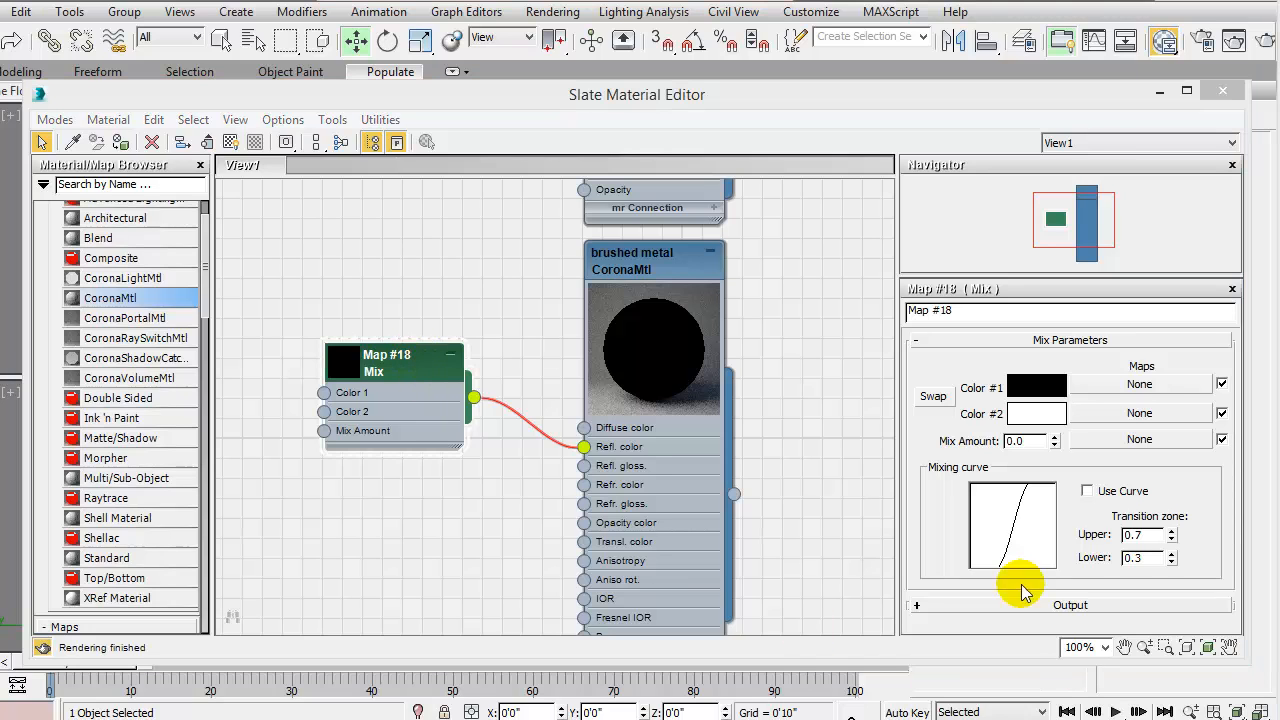
left_click(1037, 390)
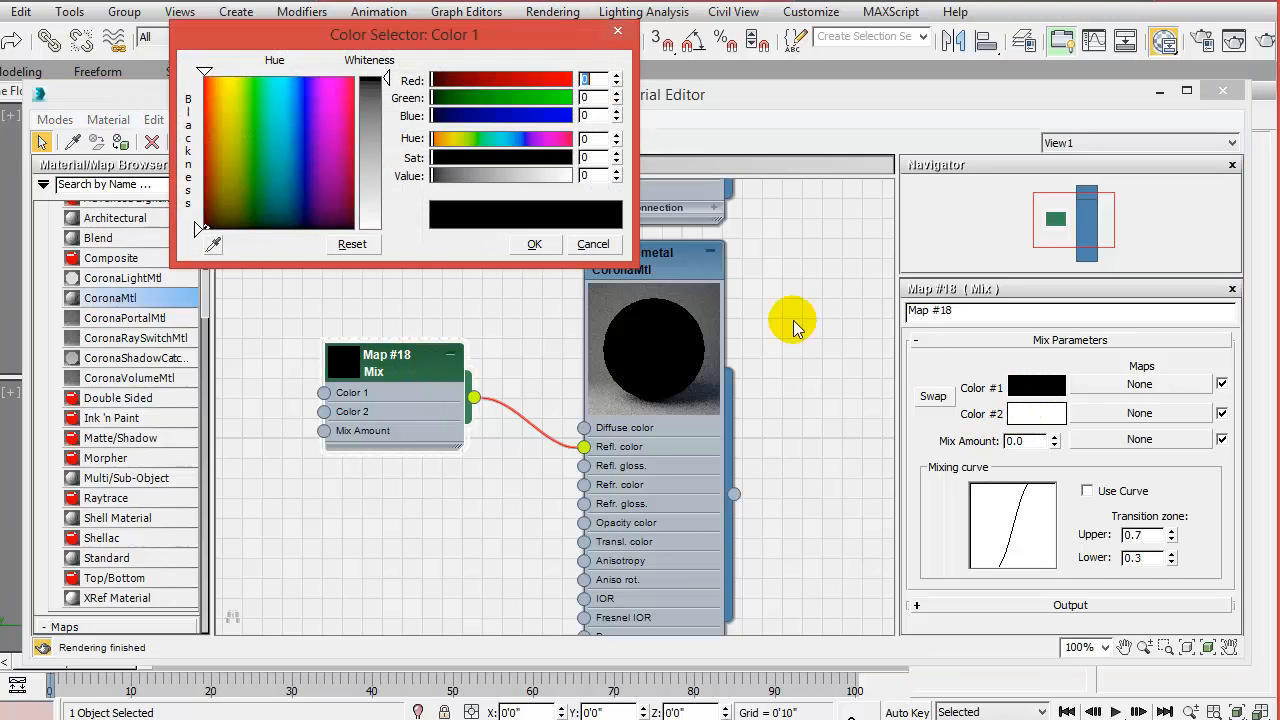
left_click(388, 143)
left_click_drag(388, 140, 395, 193)
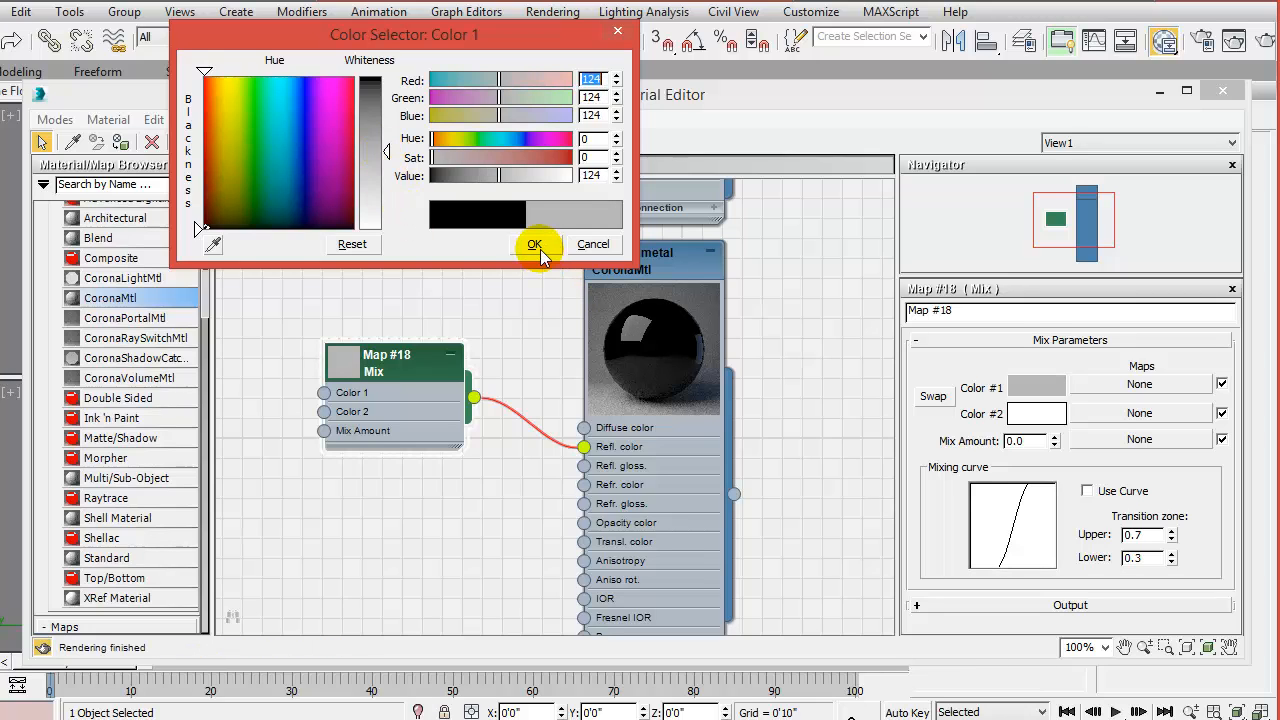
left_click(1038, 414)
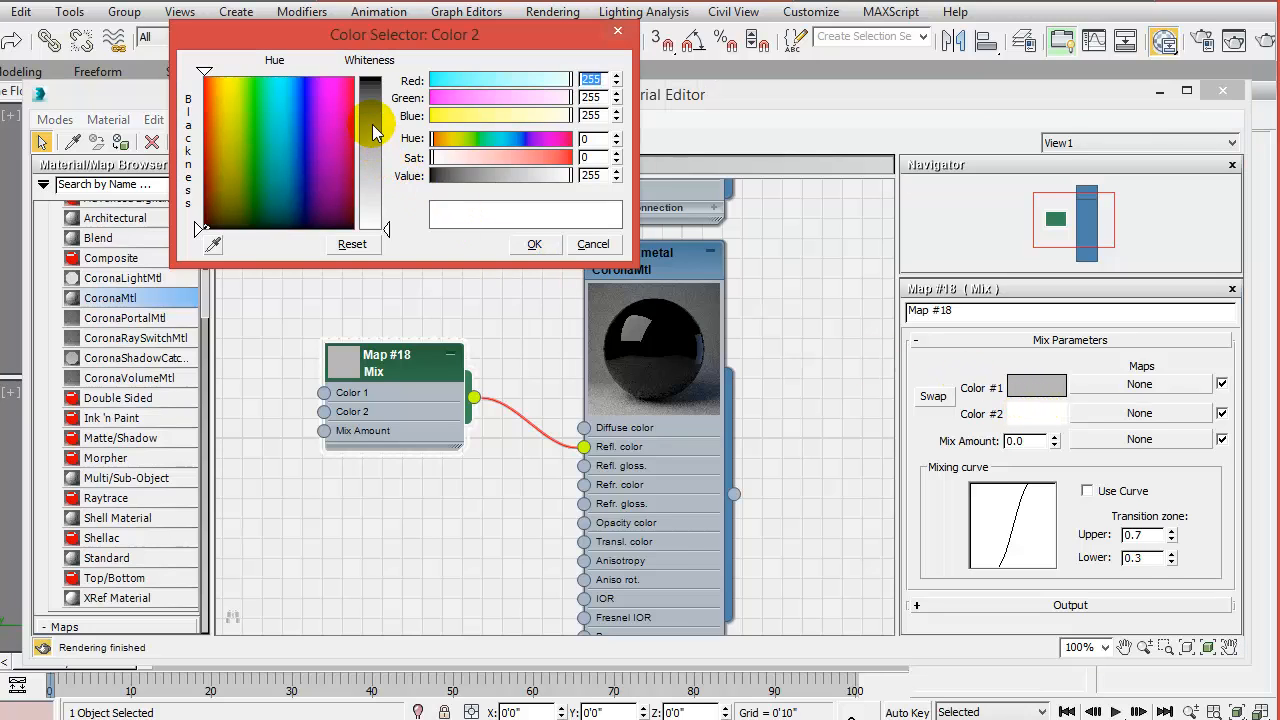
left_click_drag(372, 133, 372, 99)
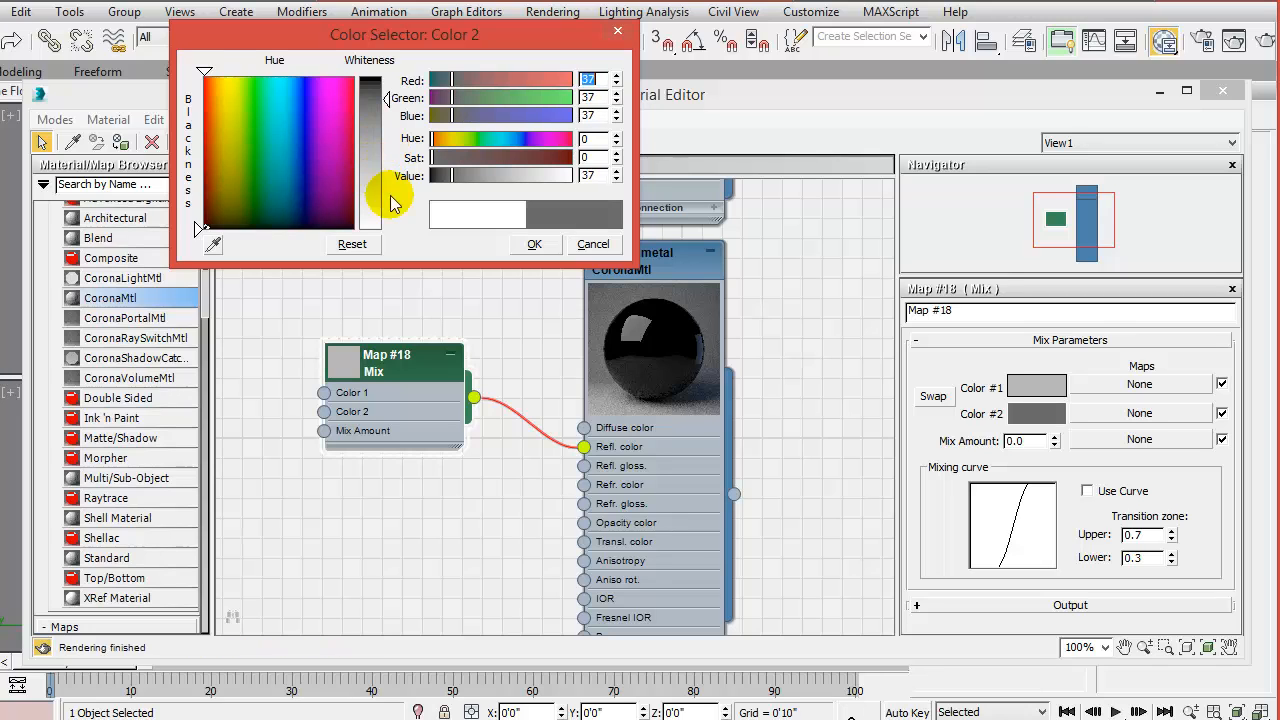
left_click(536, 244)
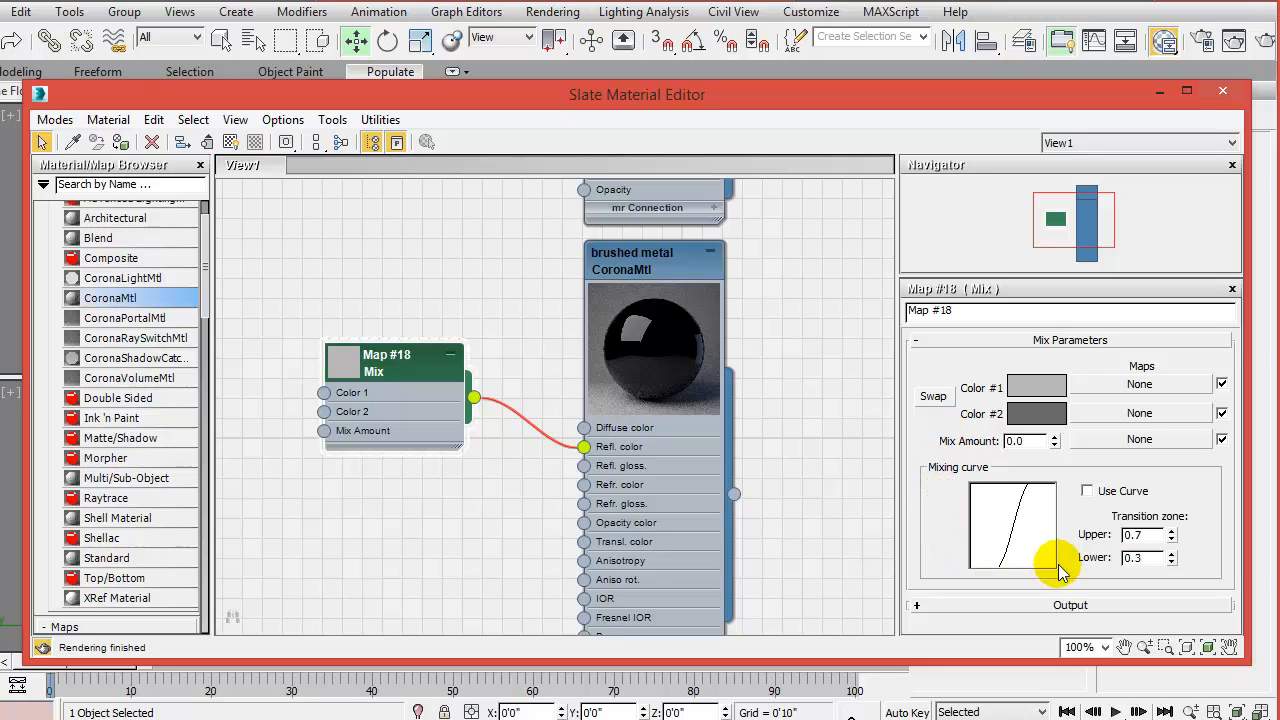
Set the Mix map's mixing curve transition zone to 1.0 upper and 0.0 lower
double_click(1130, 535)
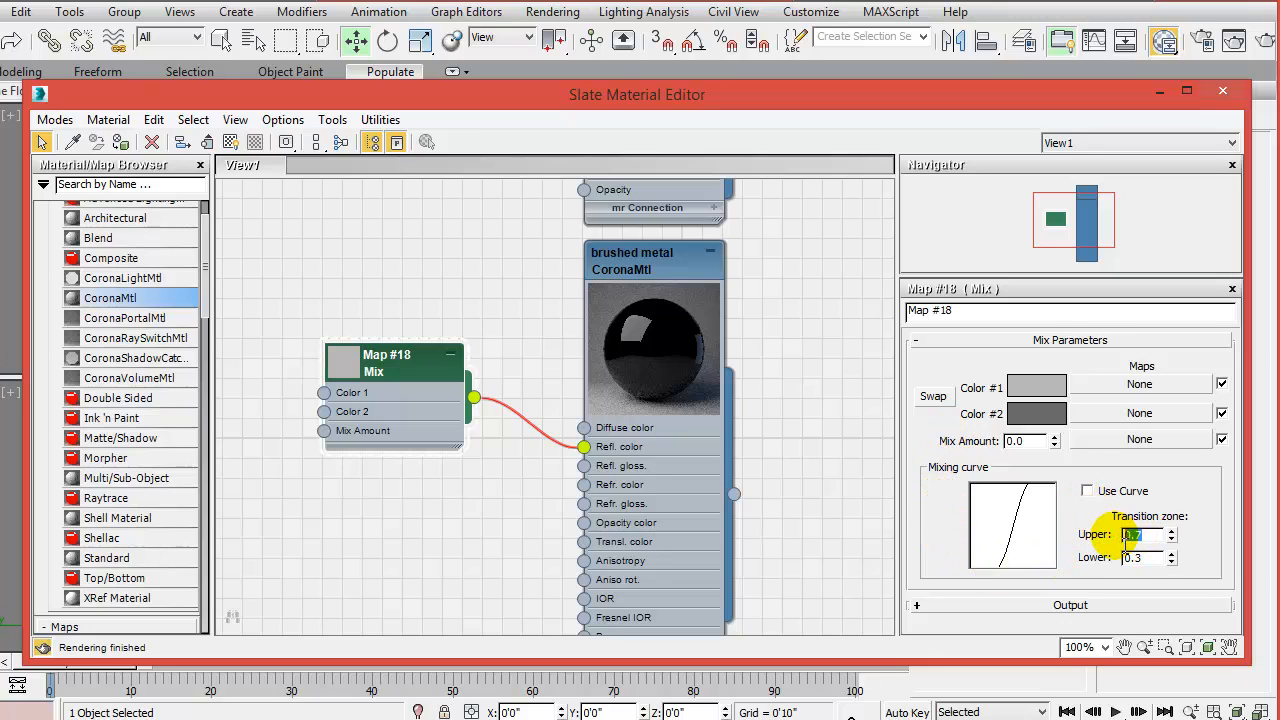
type("1")
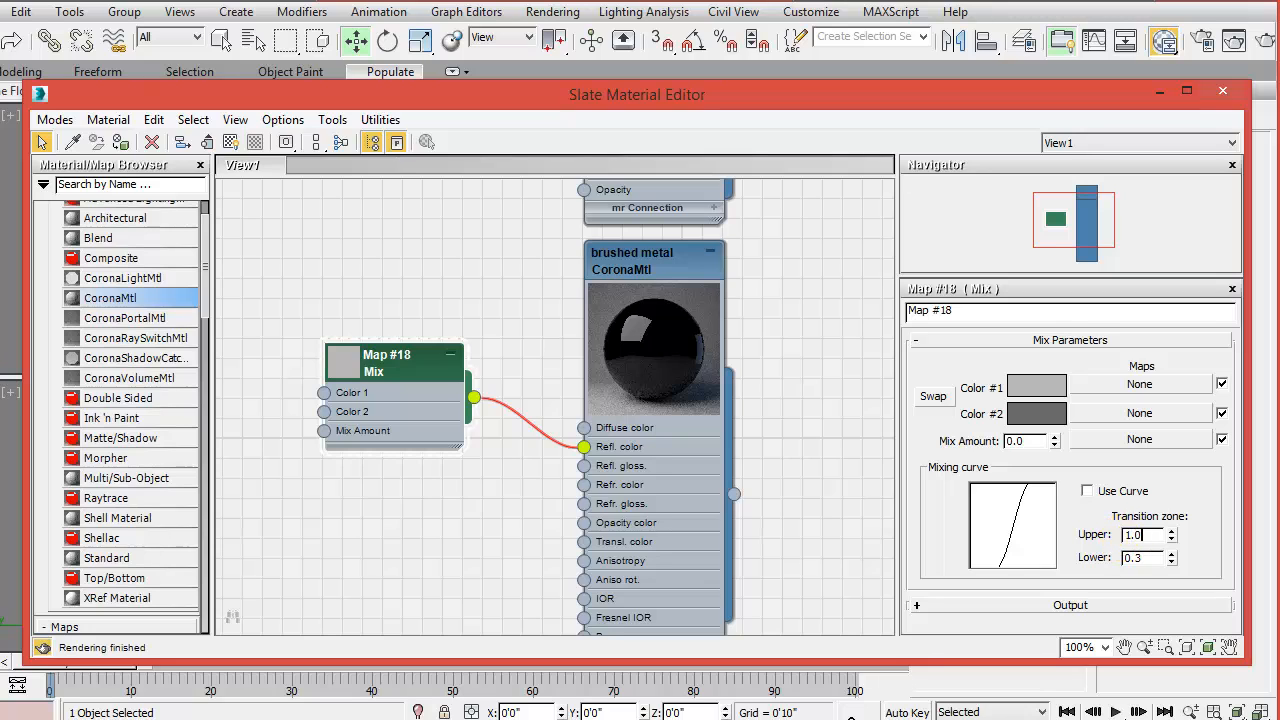
type(".0")
key("Return")
double_click(1138, 558)
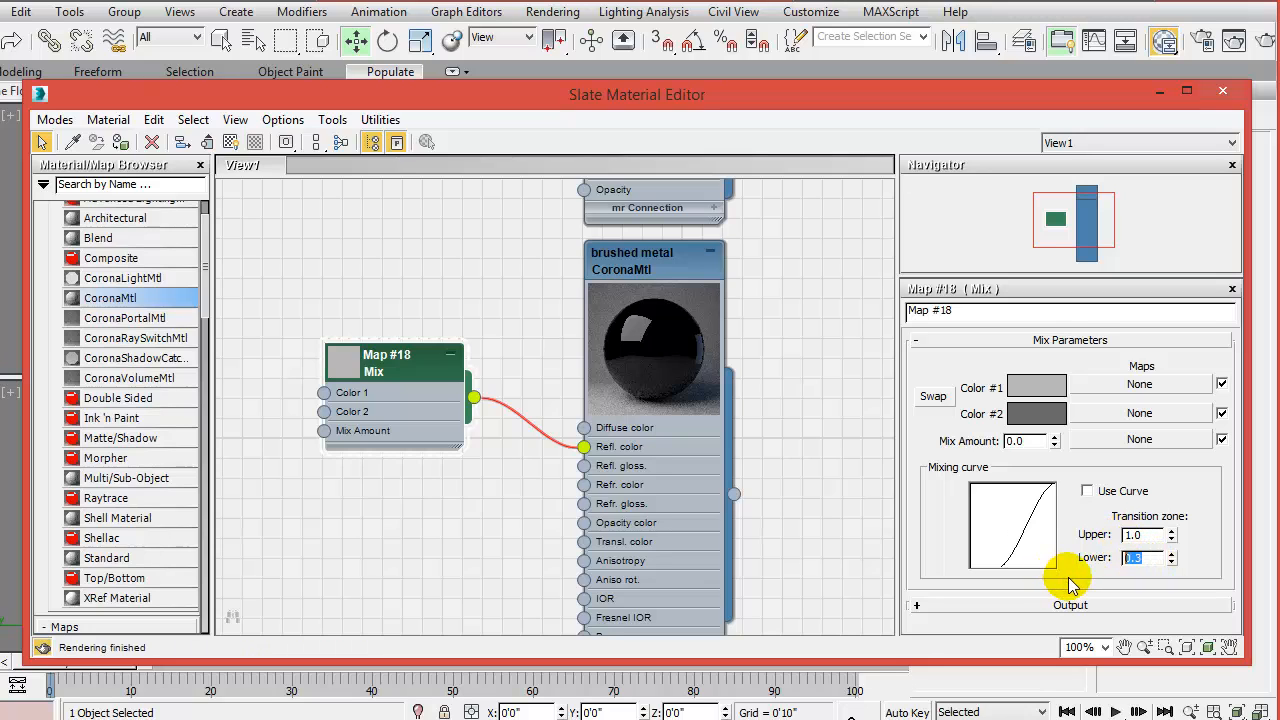
key("Return")
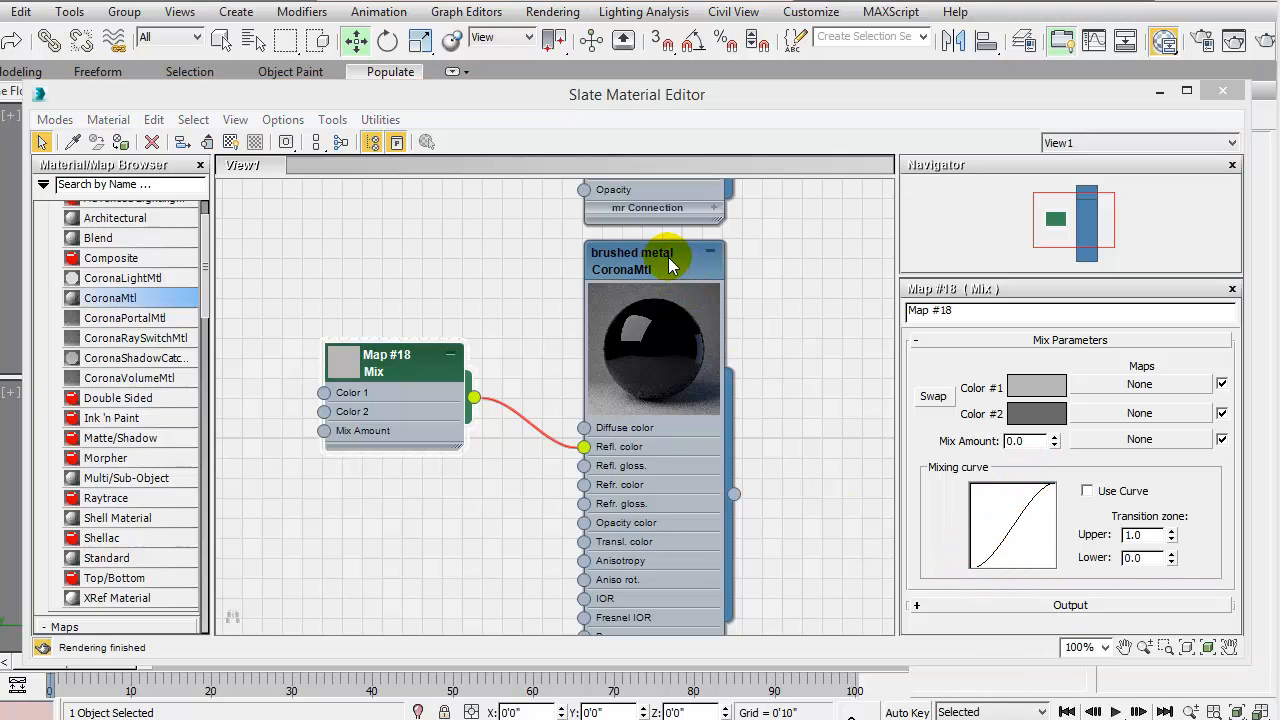
Show the brushed metal material's parameters and set its reflection anisotropy to 0.4 and the anisotropy rotation to 90
left_click(669, 265)
double_click(657, 265)
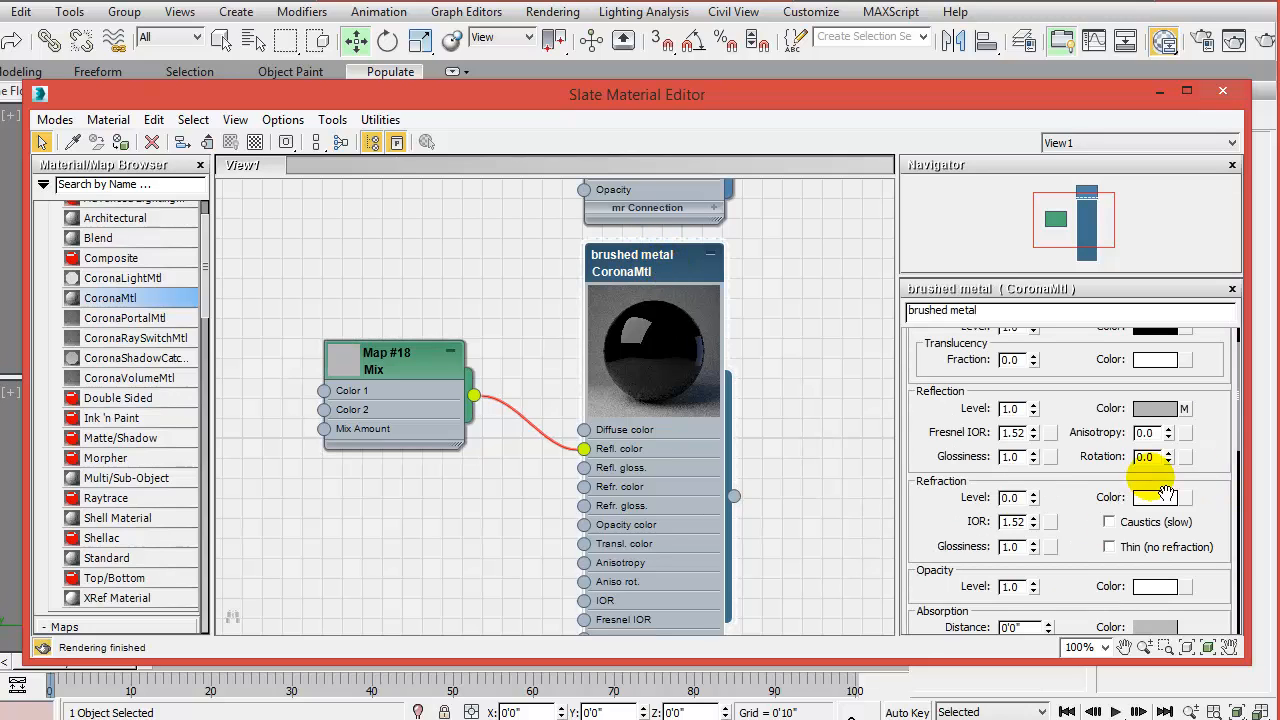
left_click_drag(1214, 457, 1220, 500)
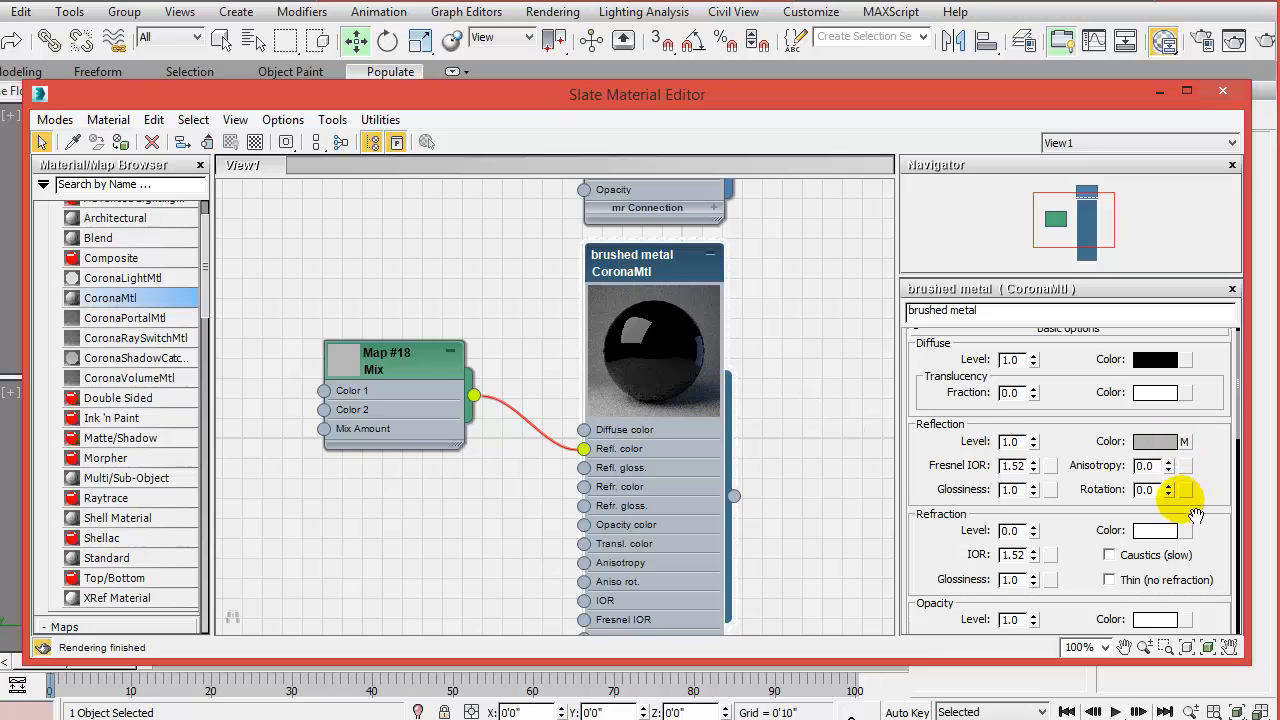
double_click(1146, 466)
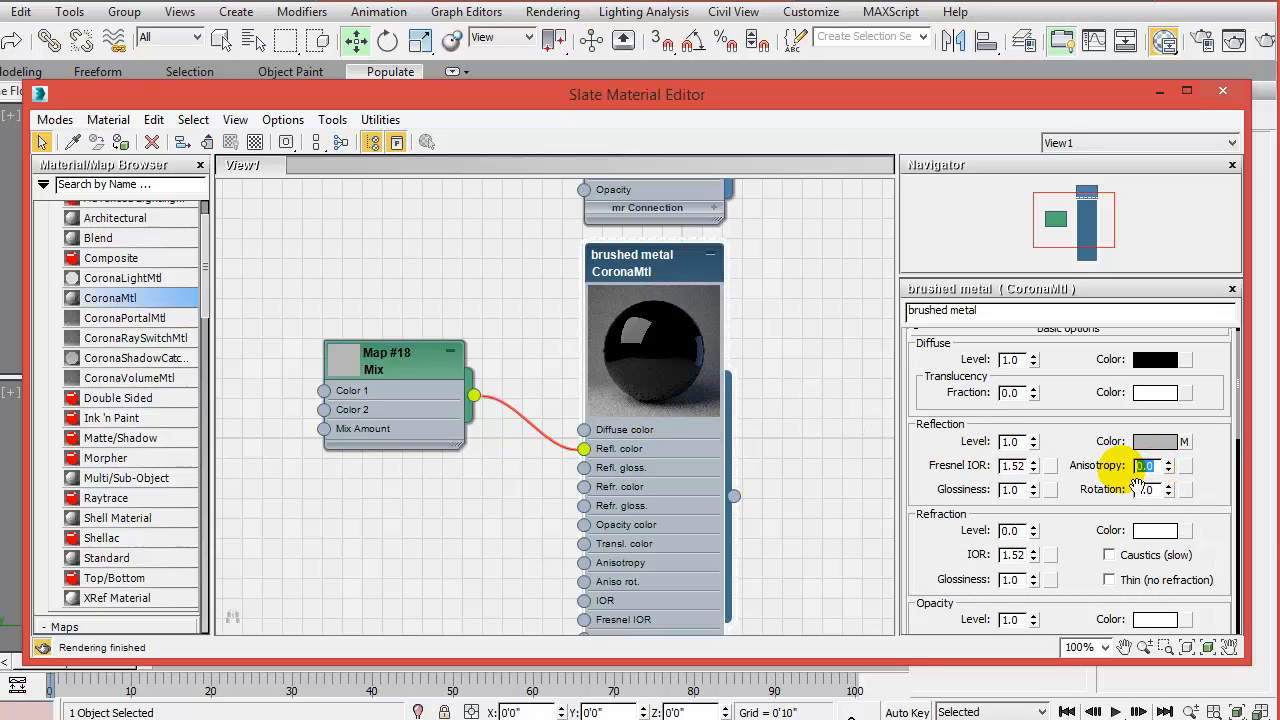
type(".4")
key("Tab")
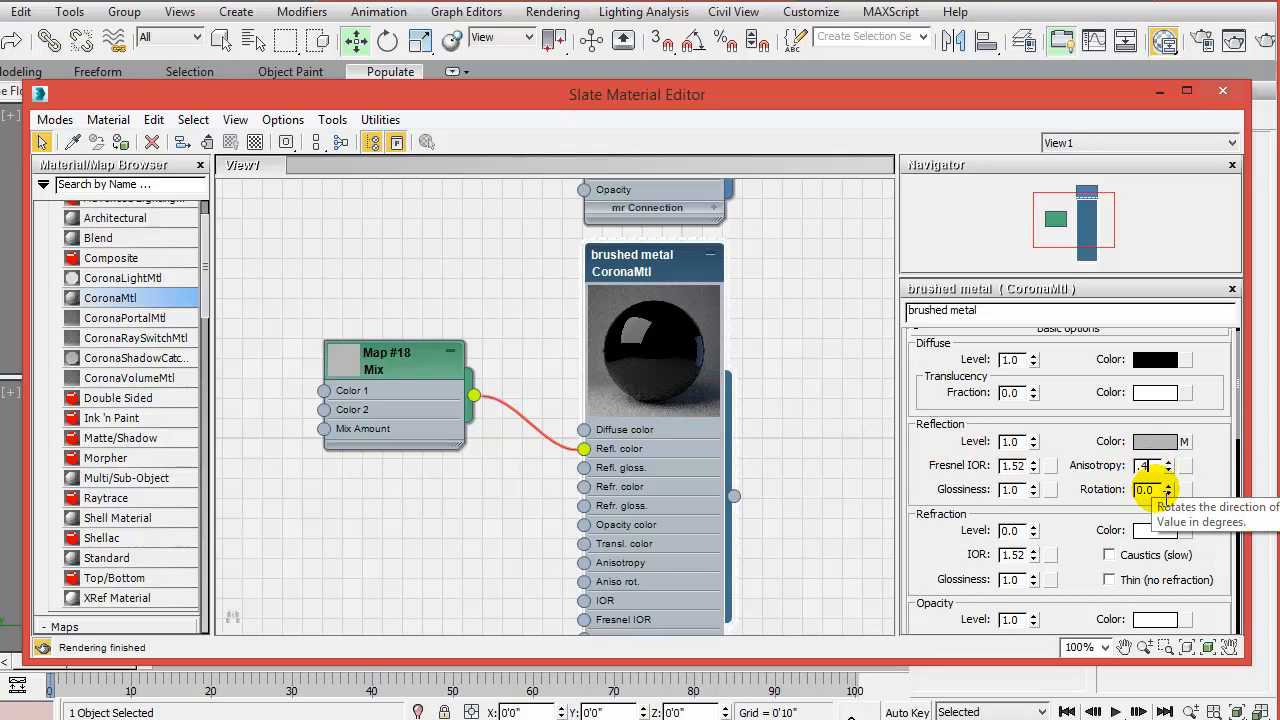
type("90")
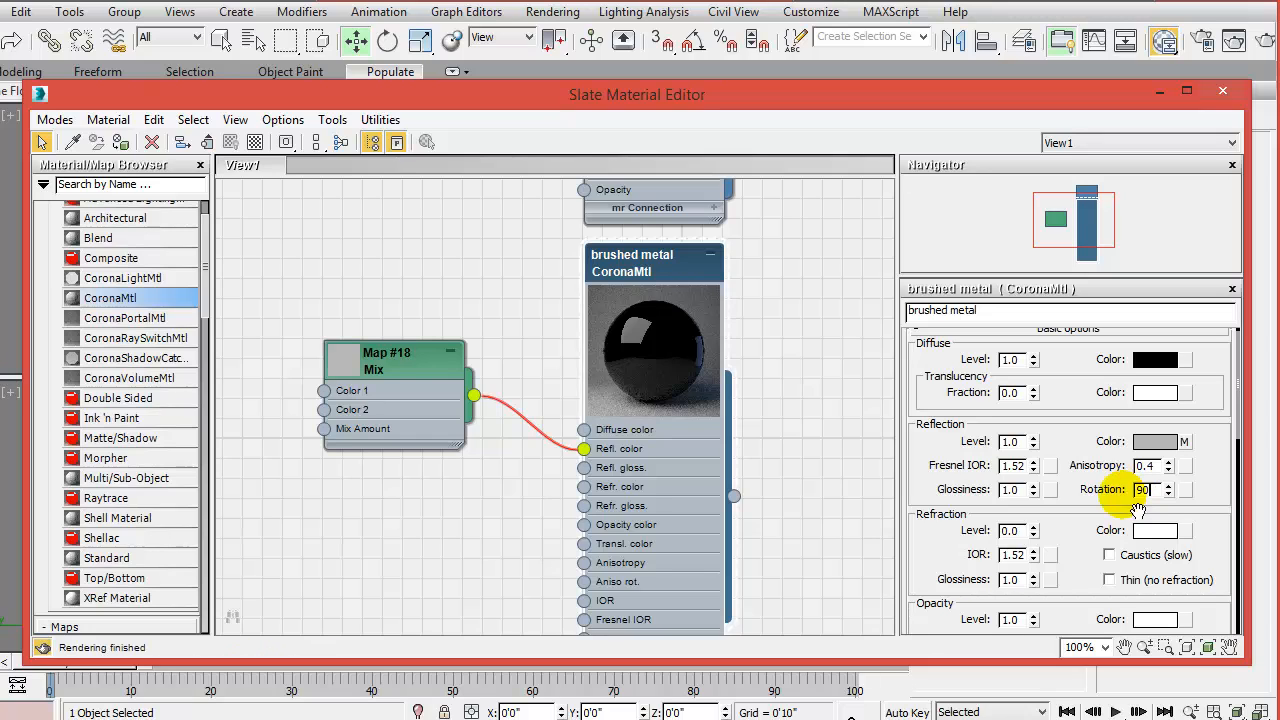
key("Return")
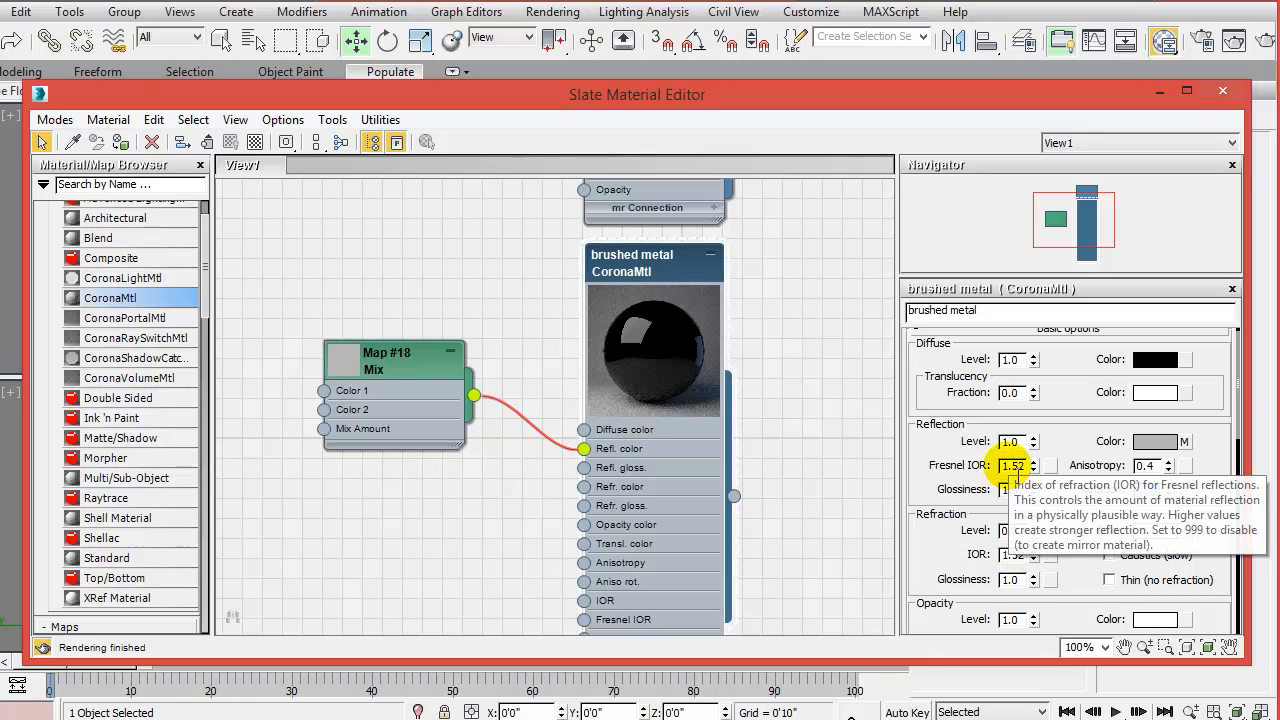
Set the brushed metal material's reflection Fresnel IOR to 10 and its reflection glossiness to 0.61
double_click(1012, 466)
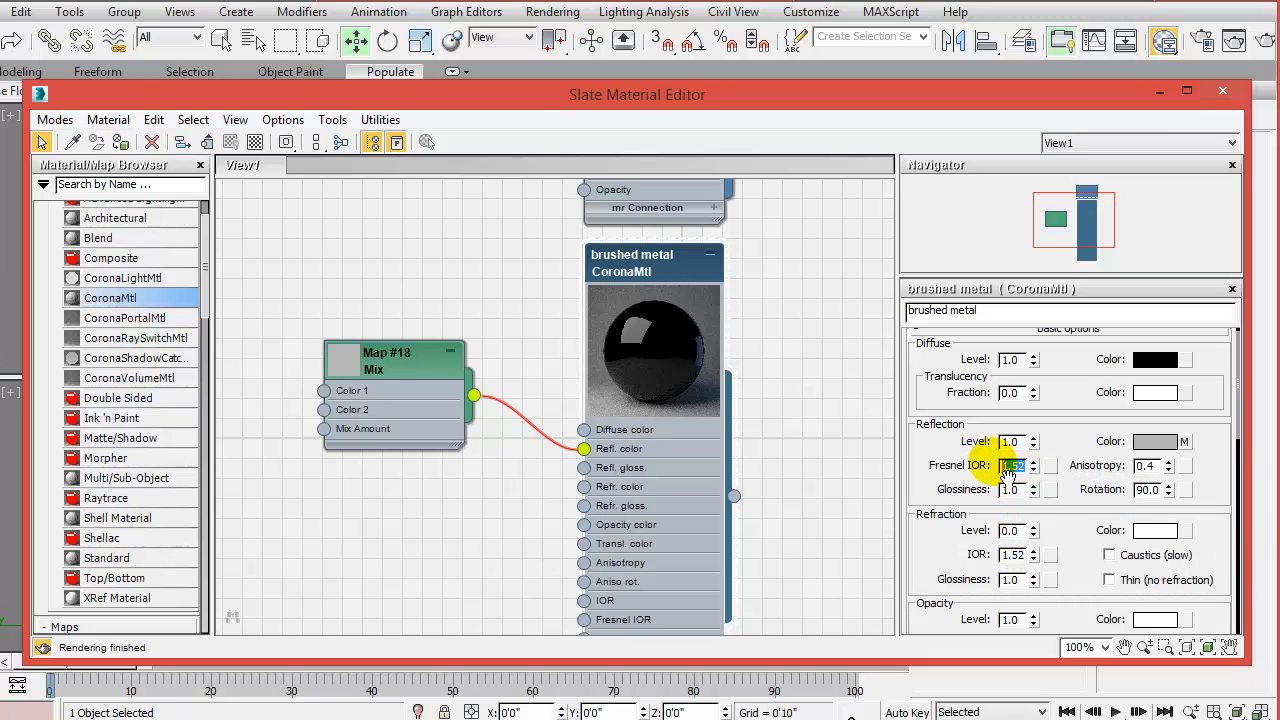
type("10")
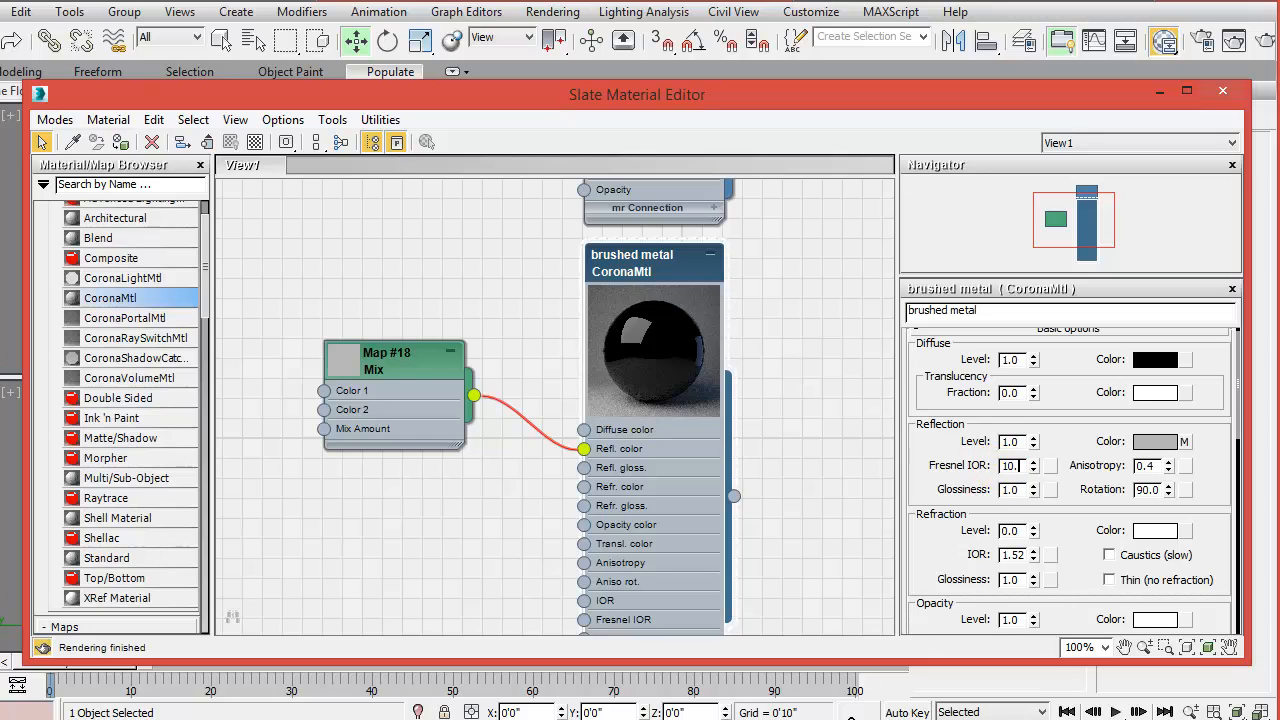
key("Return")
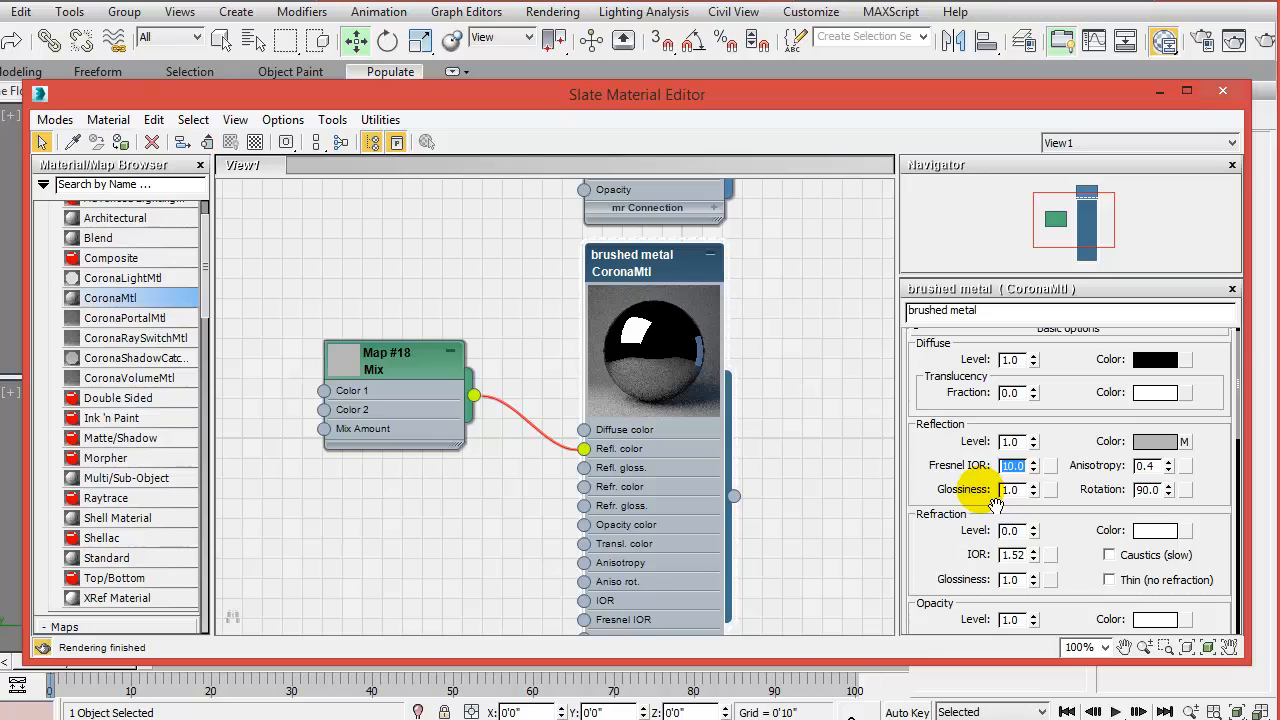
double_click(1018, 490)
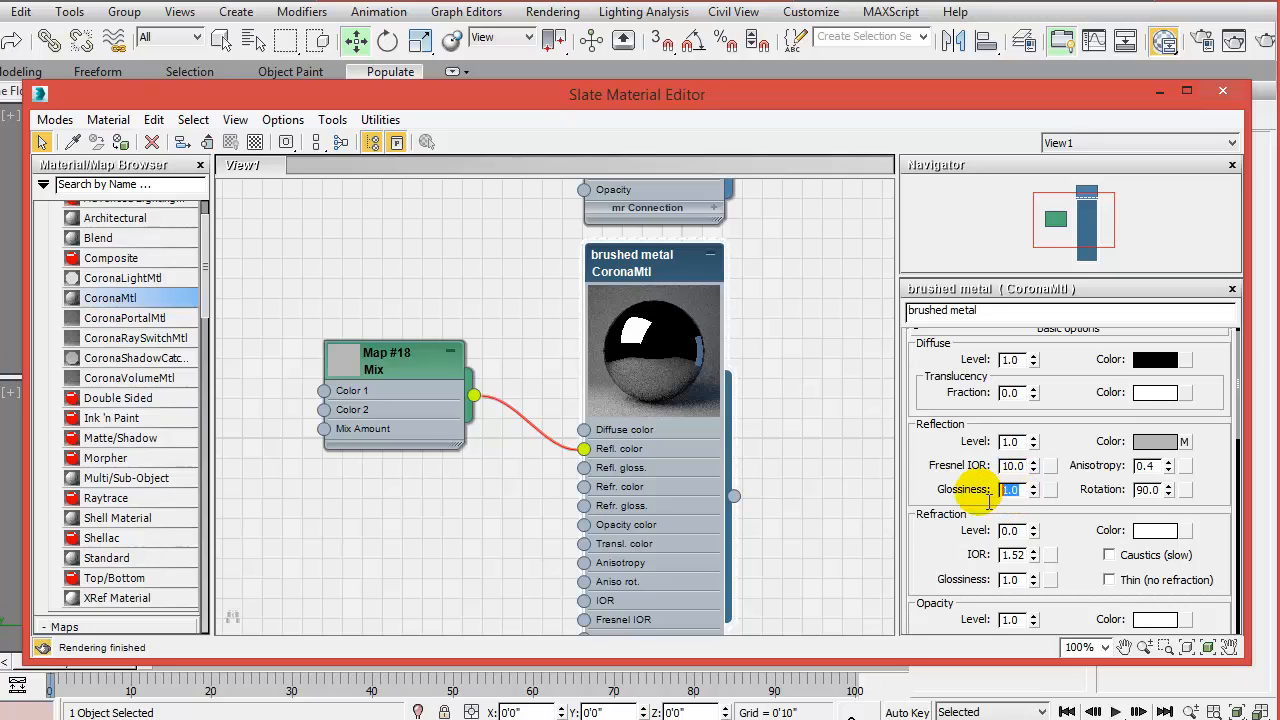
type(".6")
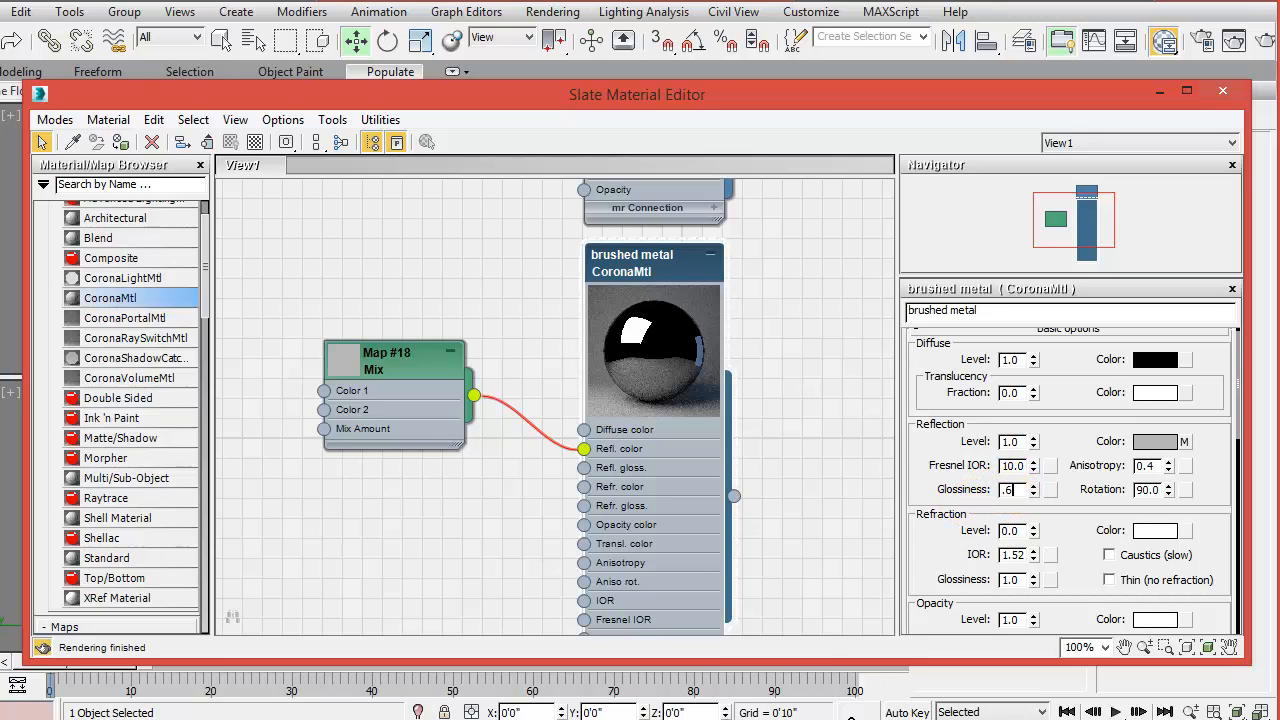
type("1")
key("Return")
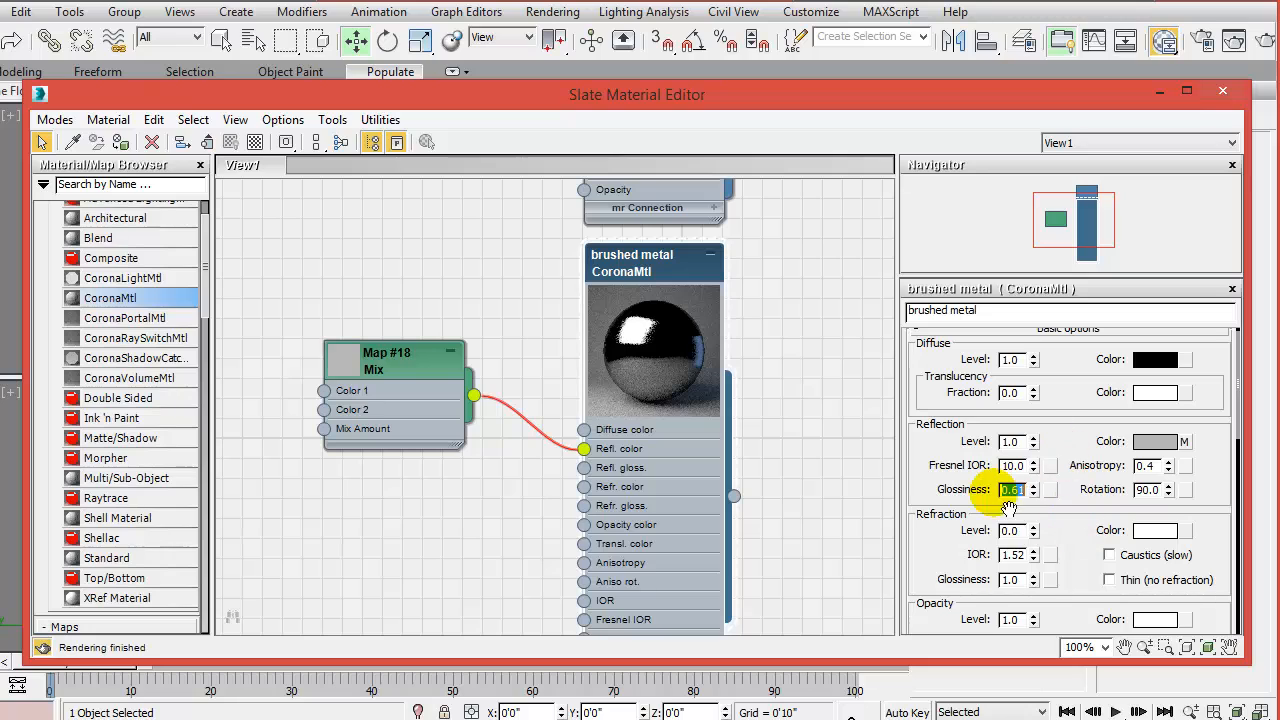
left_click_drag(1071, 537, 1110, 585)
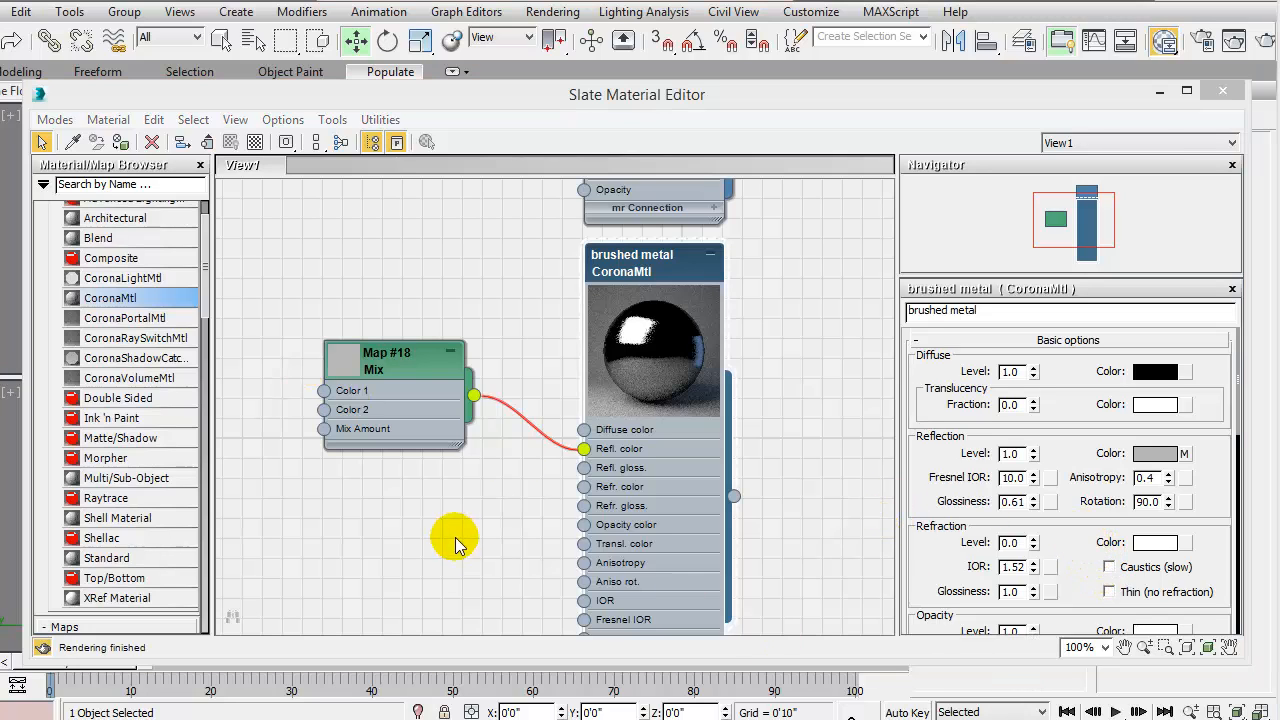
Move the Mix map's connection from reflection color to reflection glossiness, and plug a new Noise map into the material's reflection color
middle_click_drag(449, 534, 500, 480)
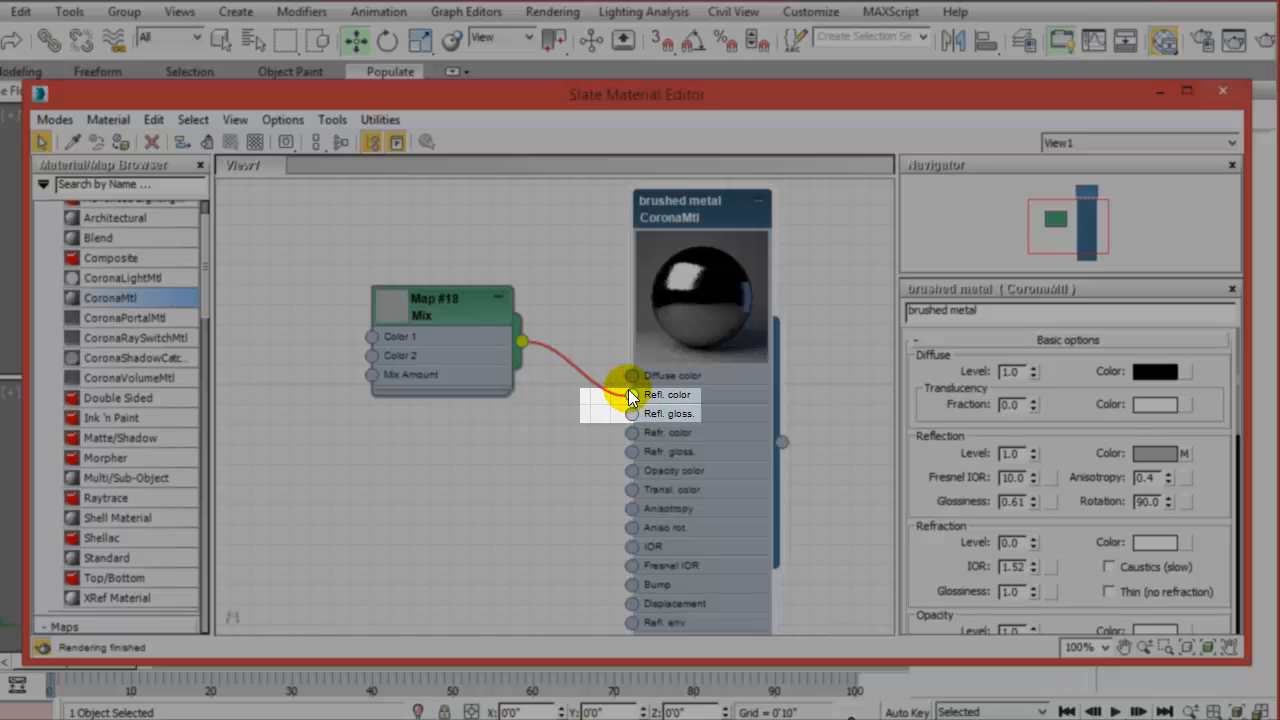
left_click_drag(630, 395, 633, 415)
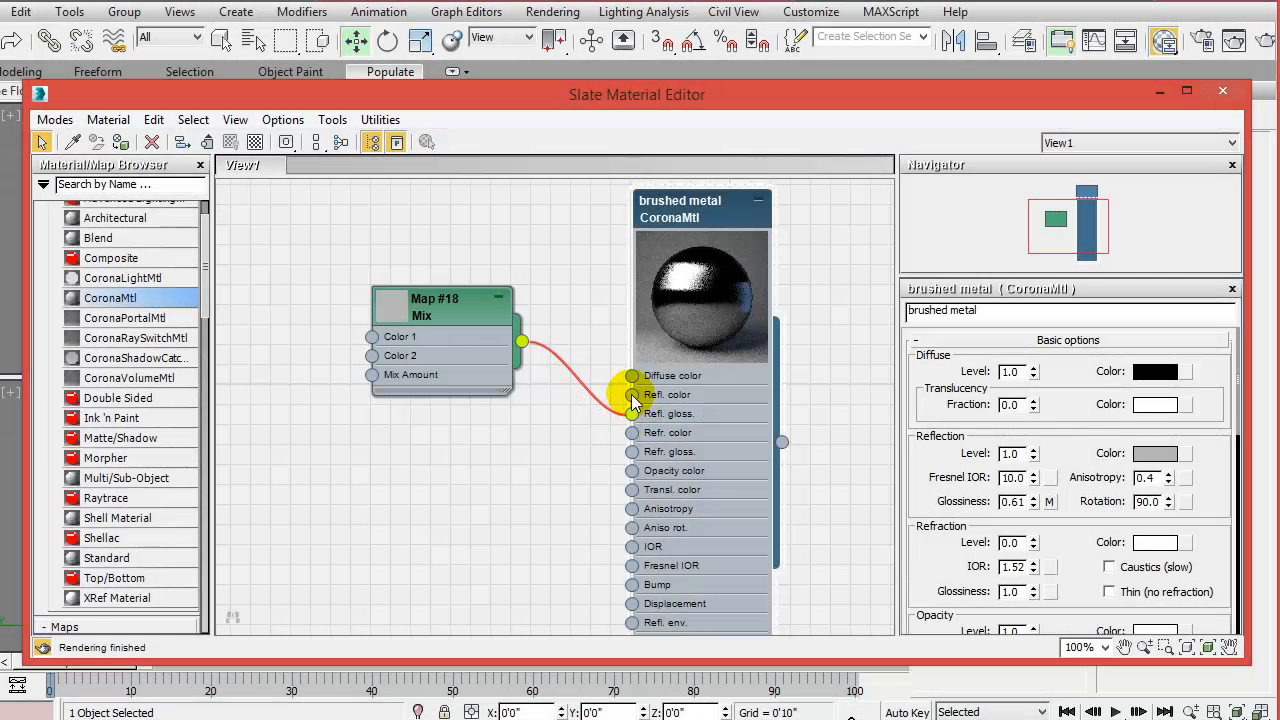
left_click_drag(631, 395, 485, 505)
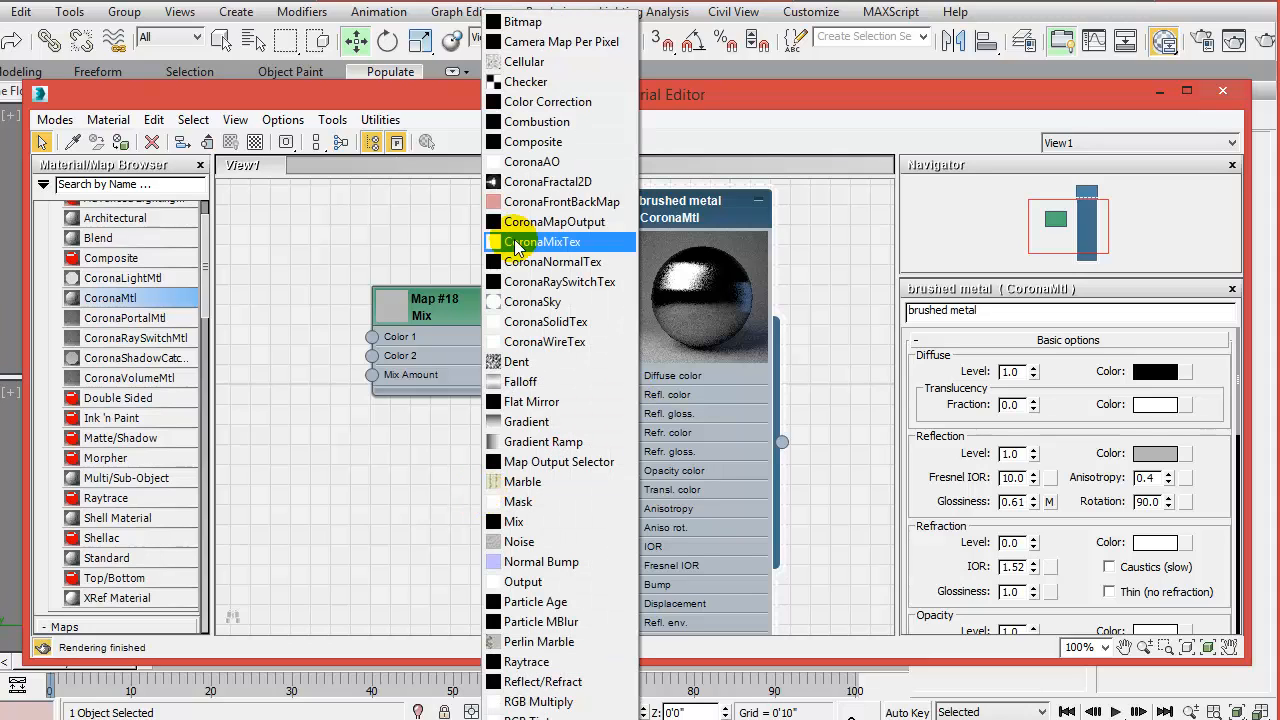
left_click(519, 542)
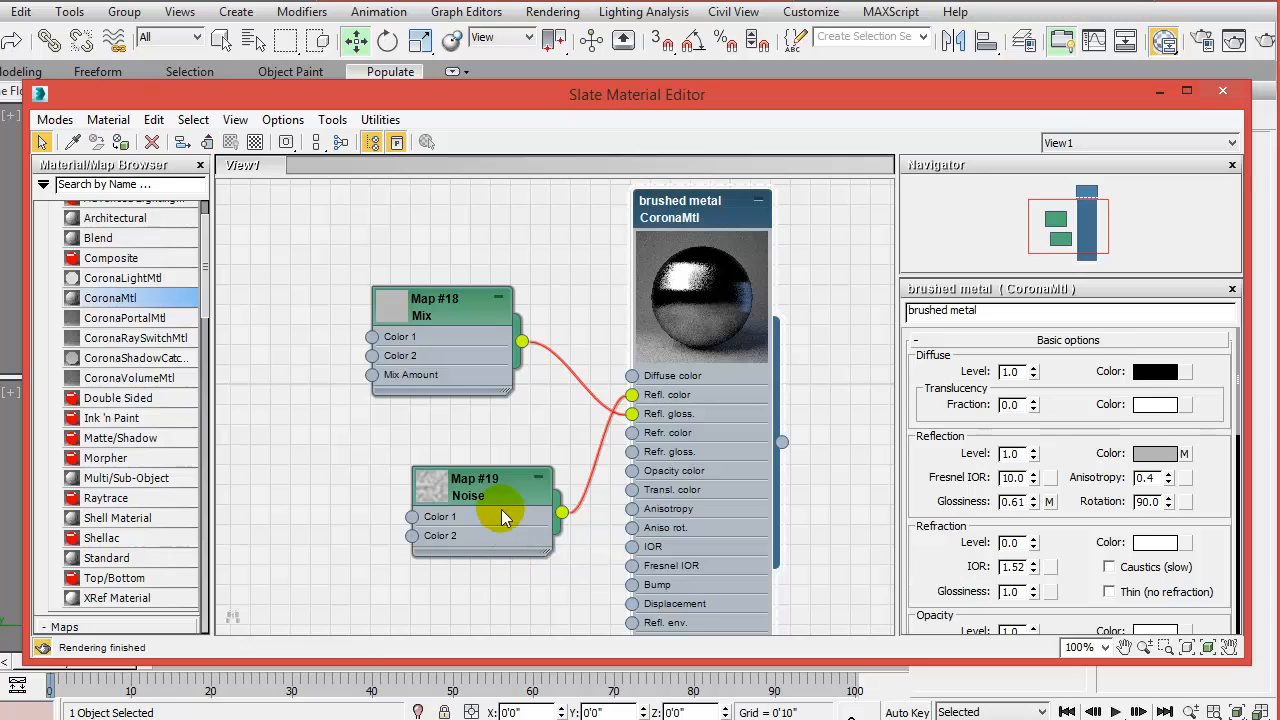
Place the Noise node below and to the left of the Mix node, leaving room between it and the material
left_click_drag(466, 480, 333, 484)
middle_click_drag(450, 510, 552, 492)
left_click_drag(446, 480, 382, 492)
middle_click_drag(498, 413, 485, 440)
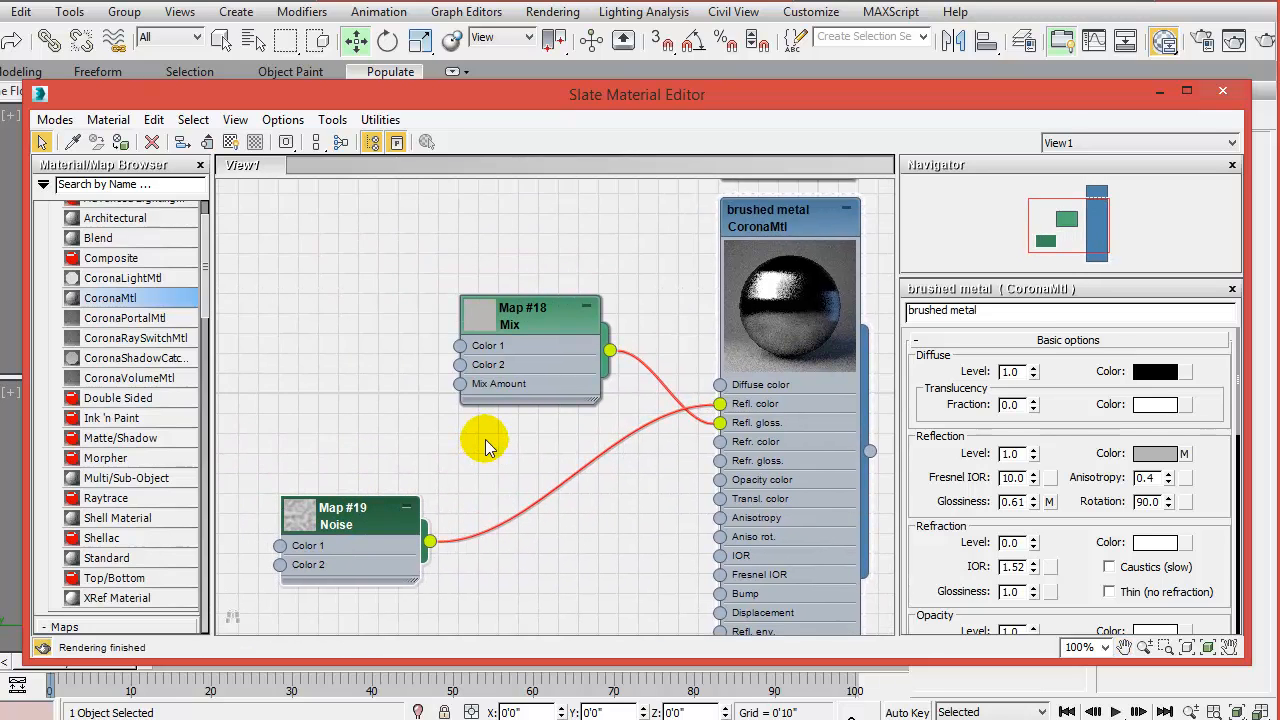
Set the Noise map's tiling to 0 in X, 22 in Y and 2.54 in Z
double_click(362, 527)
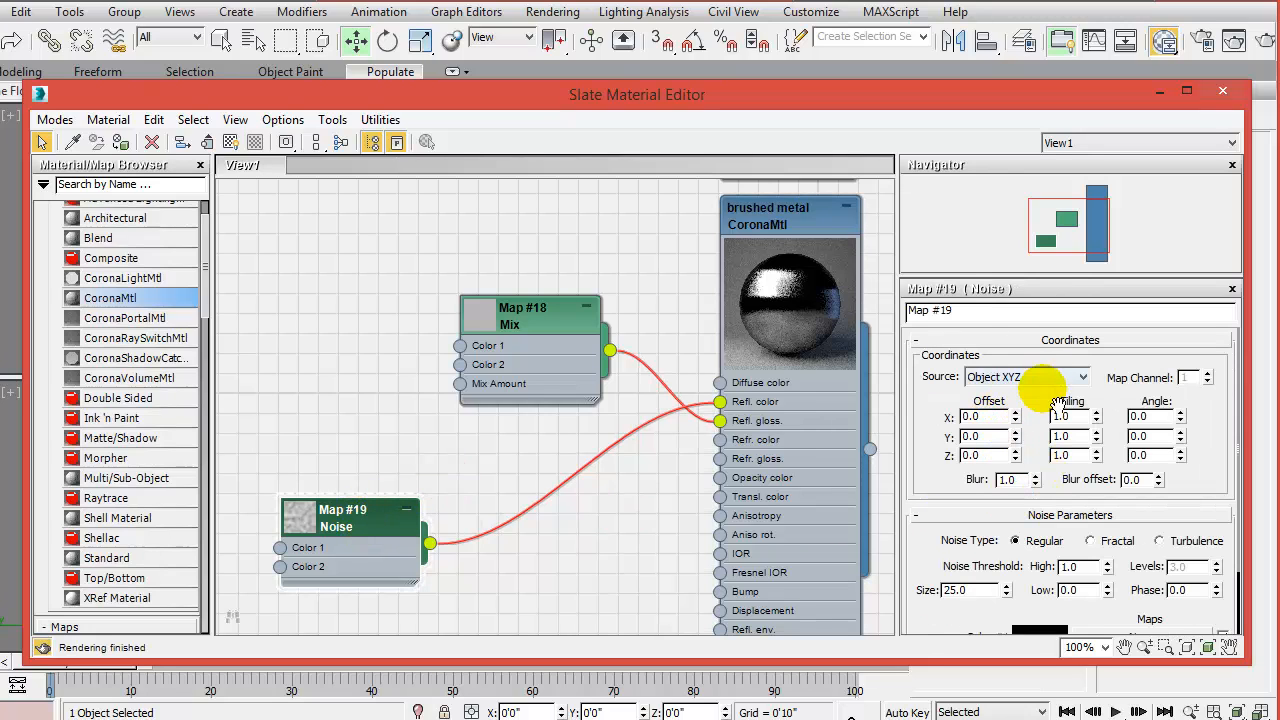
scroll(1053, 414, "down", 3)
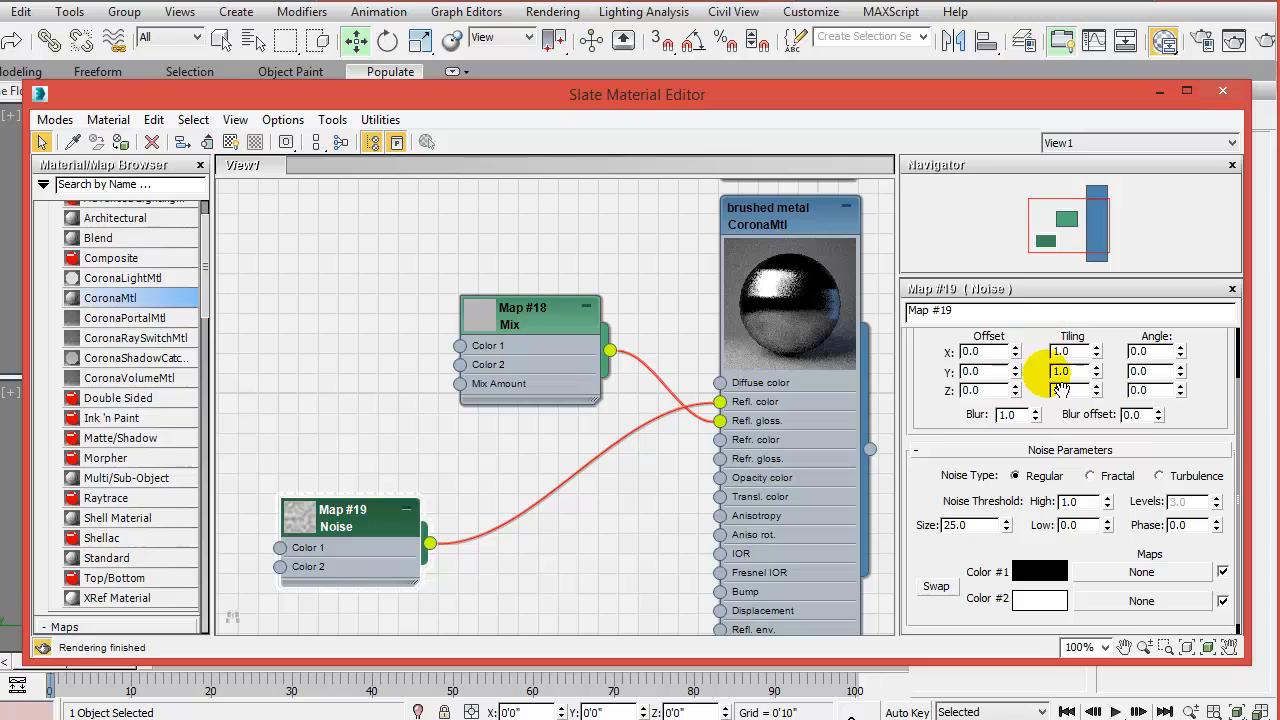
left_click_drag(1081, 353, 974, 357)
type("0")
key("Return")
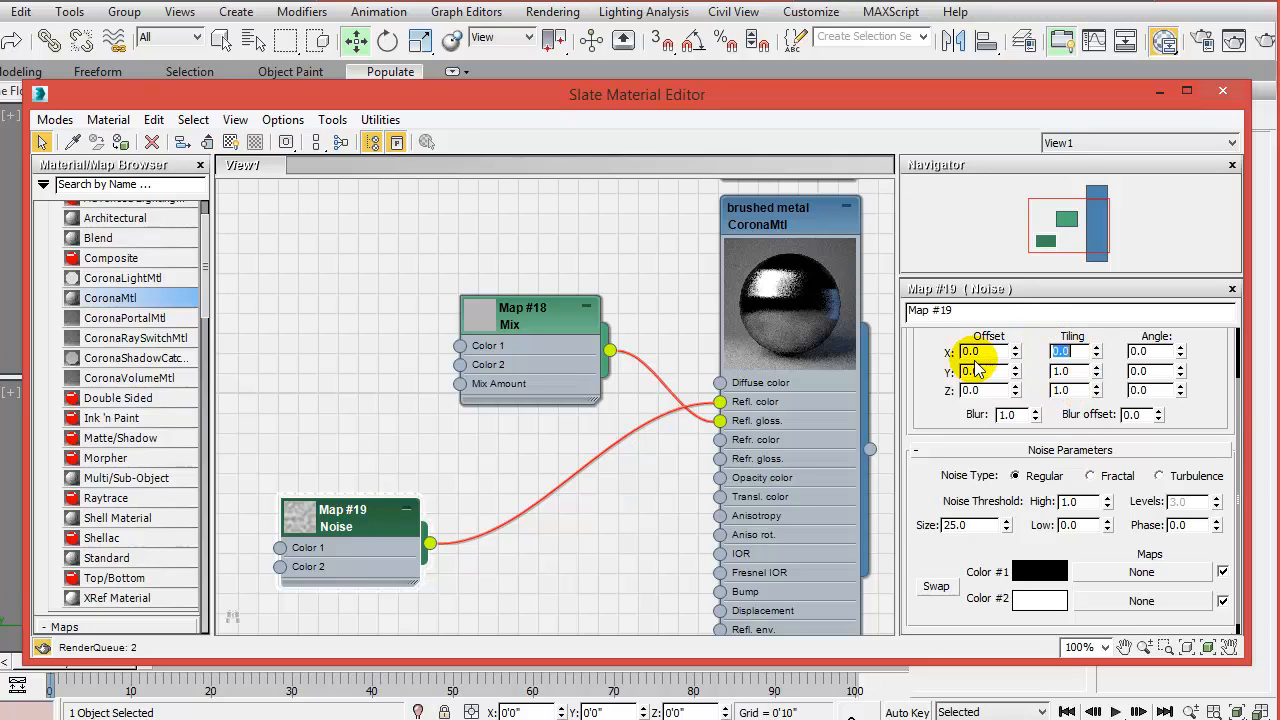
left_click_drag(1080, 373, 1053, 372)
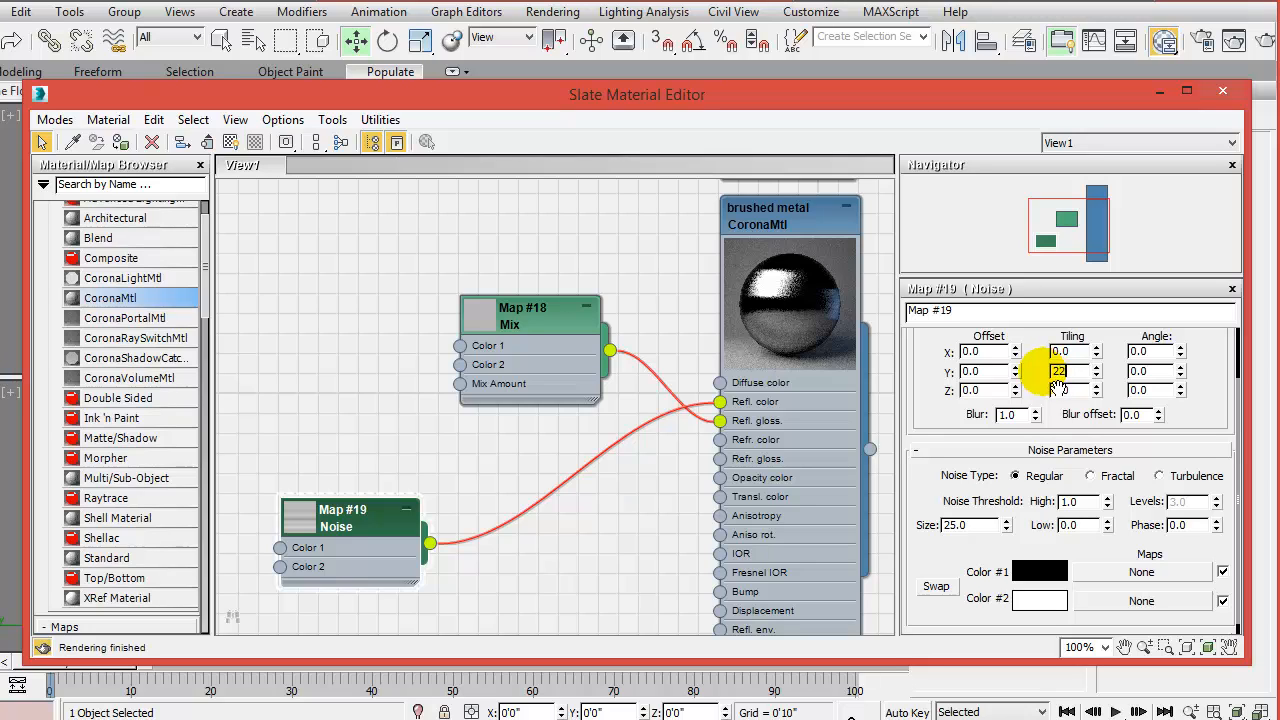
type("22")
key("Return")
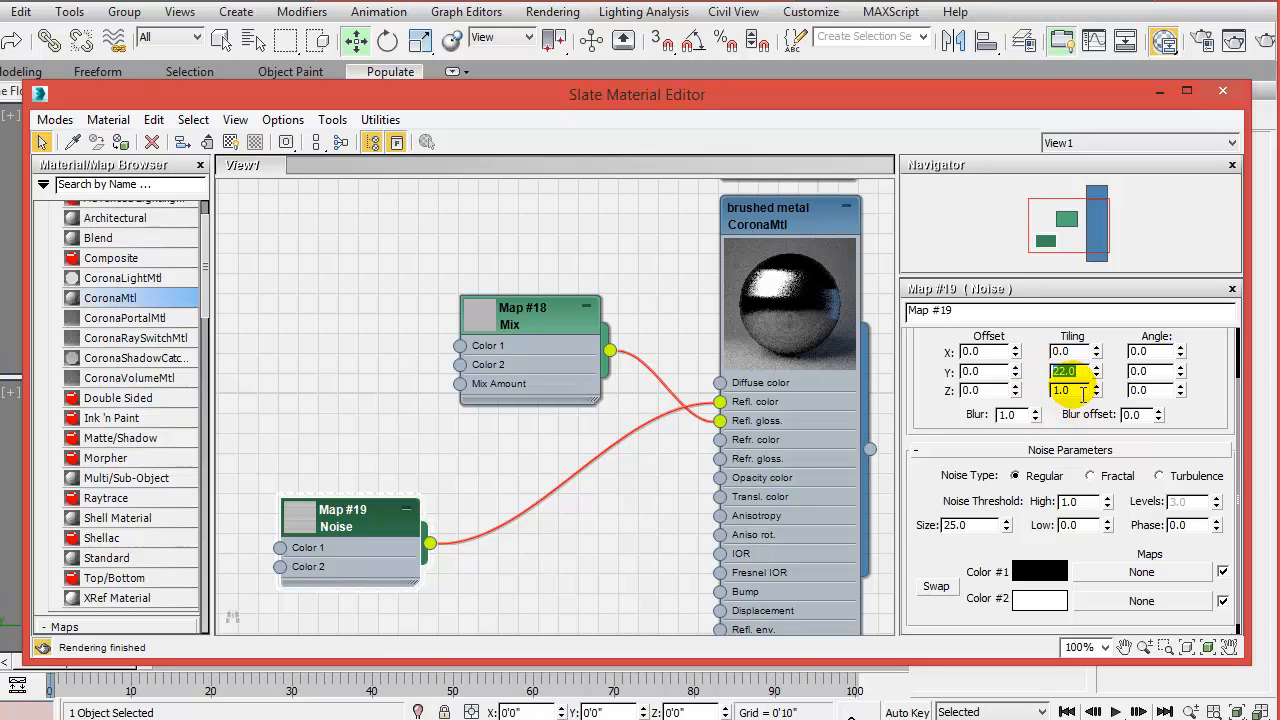
left_click_drag(1081, 396, 1056, 411)
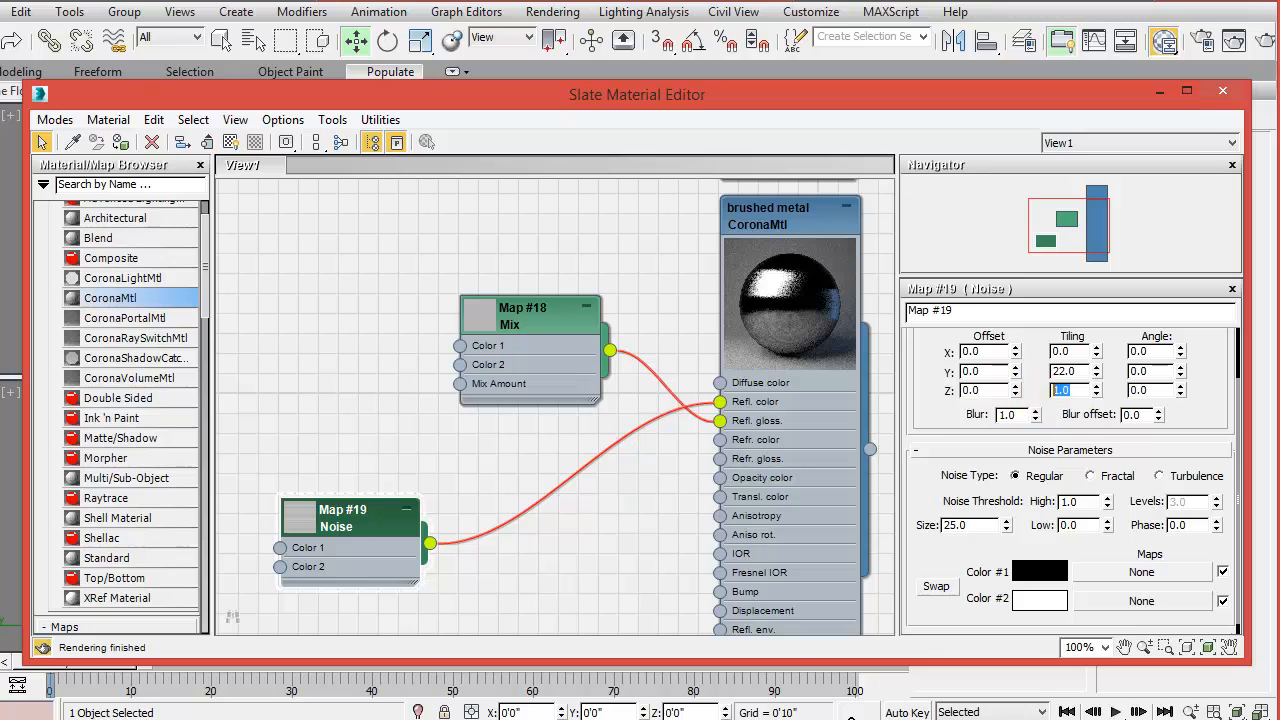
type("2.54")
key("Return")
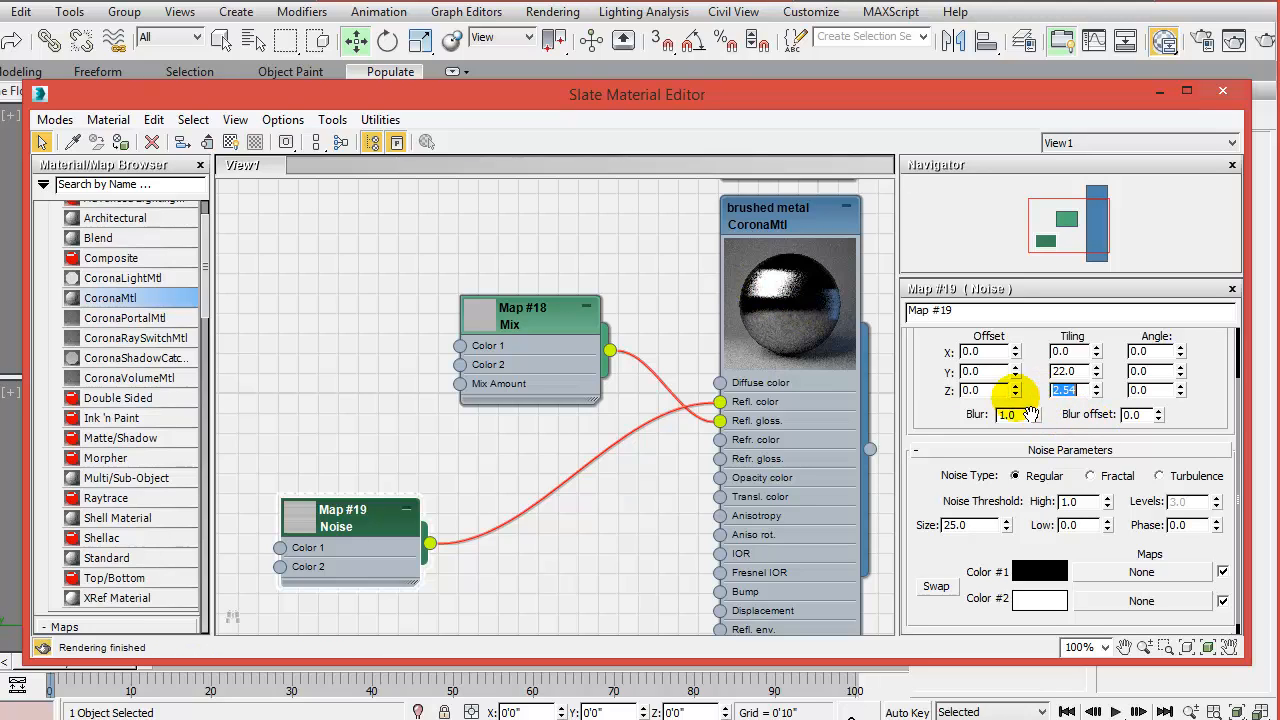
Use the Regular noise type for the Noise map and set its size to 0.1
left_click(1022, 478)
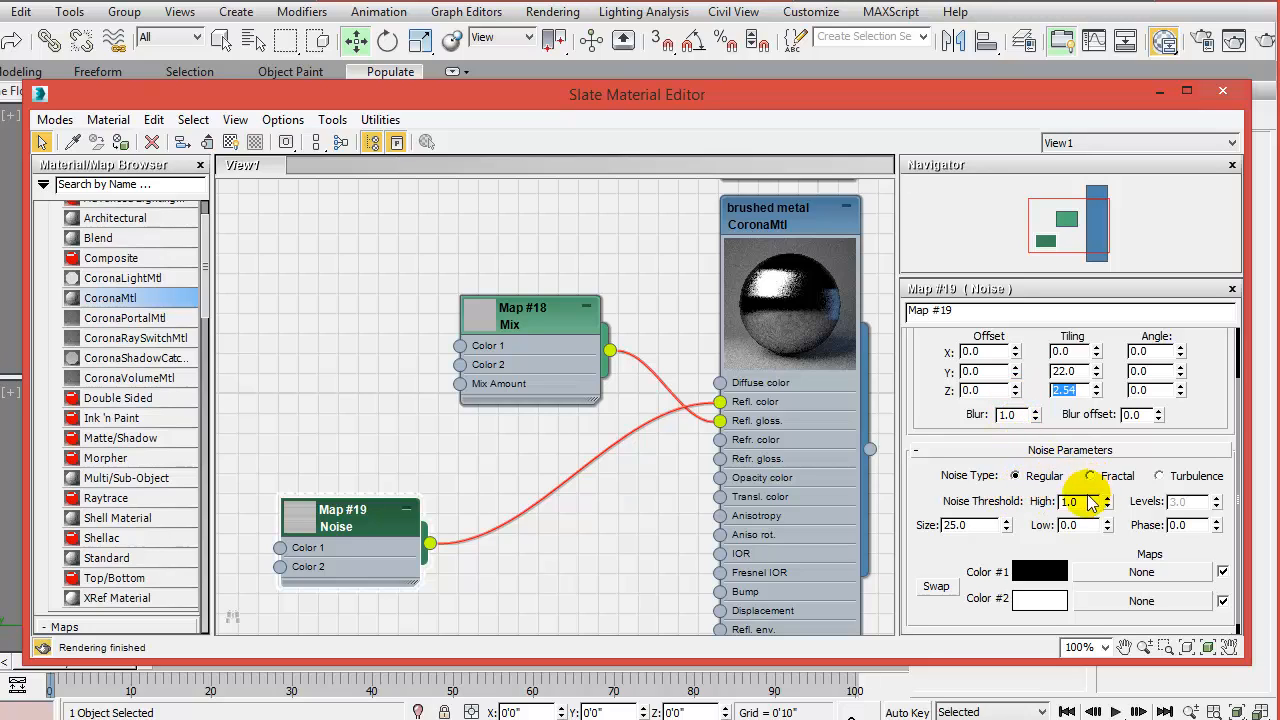
left_click_drag(990, 530, 940, 526)
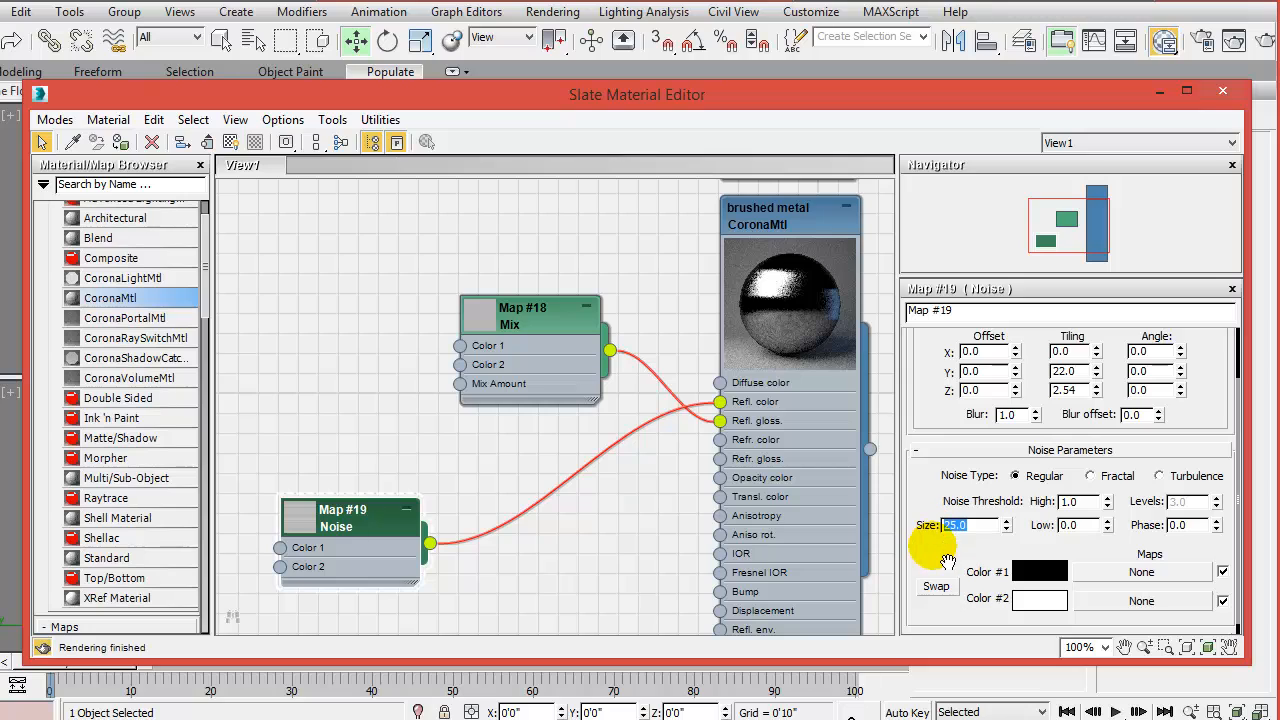
key("BackSpace")
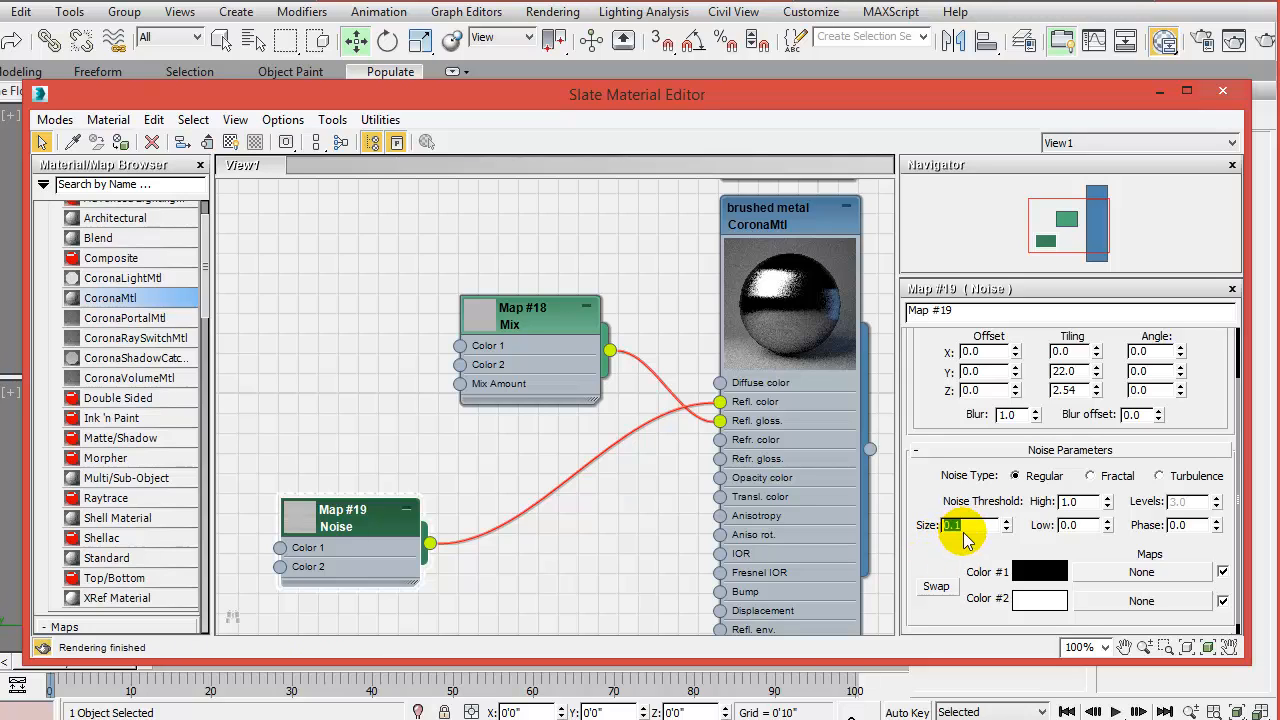
scroll(1040, 558, "down", 1)
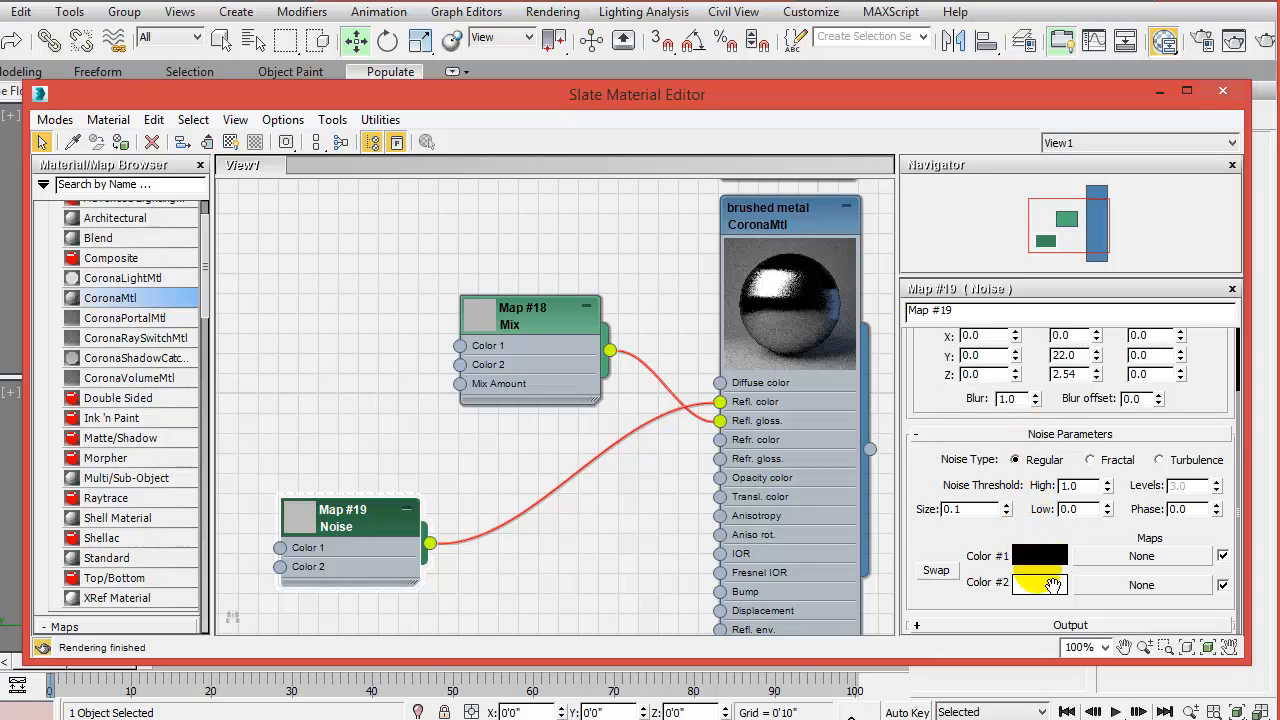
scroll(1045, 594, "up", 4)
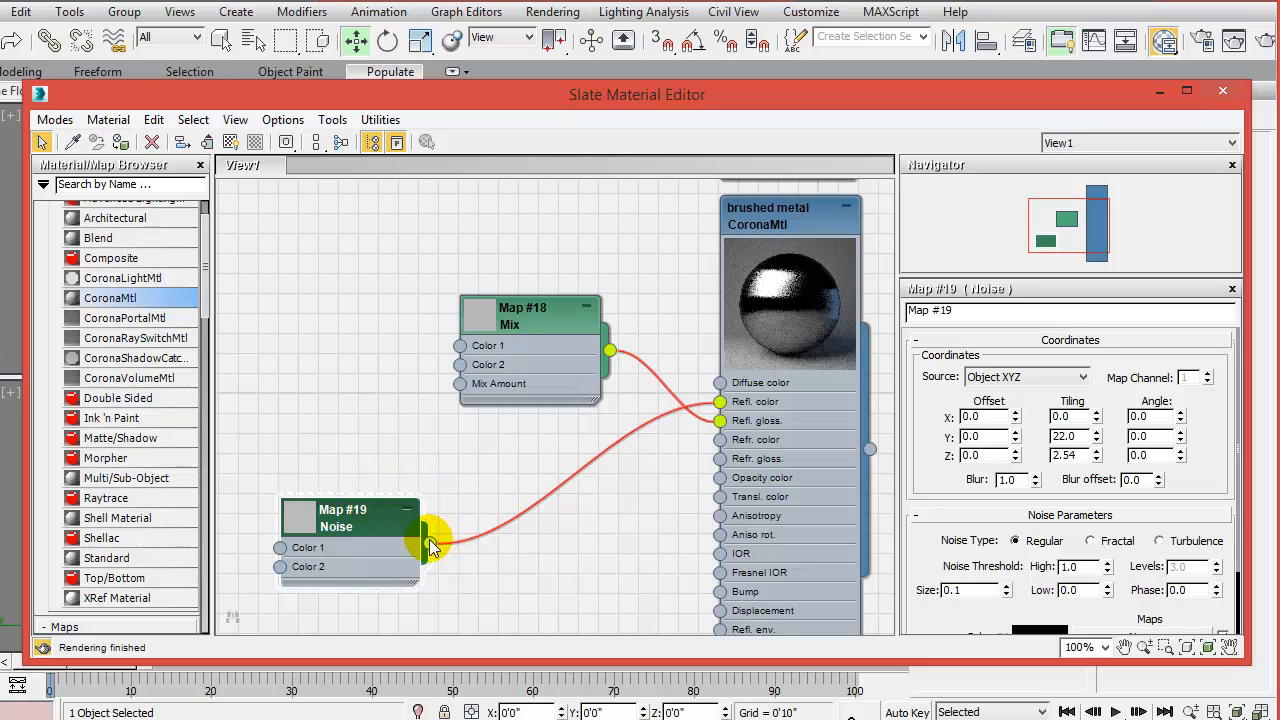
Connect the Noise map's output to the Mix map's Mix Amount and to the brushed metal material's Bump
mouse_move(430, 545)
left_mouse_down()
mouse_move(423, 471)
mouse_move(462, 392)
left_mouse_up()
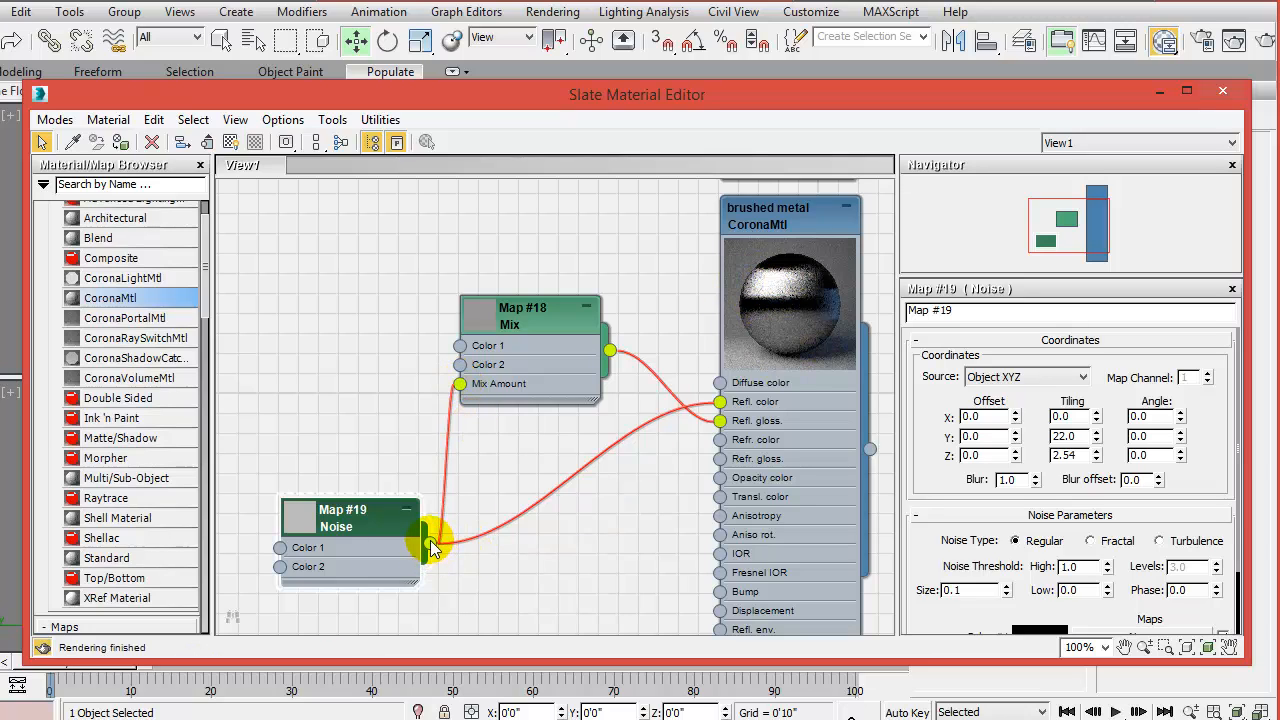
left_click_drag(433, 545, 719, 592)
middle_click_drag(695, 539, 650, 532)
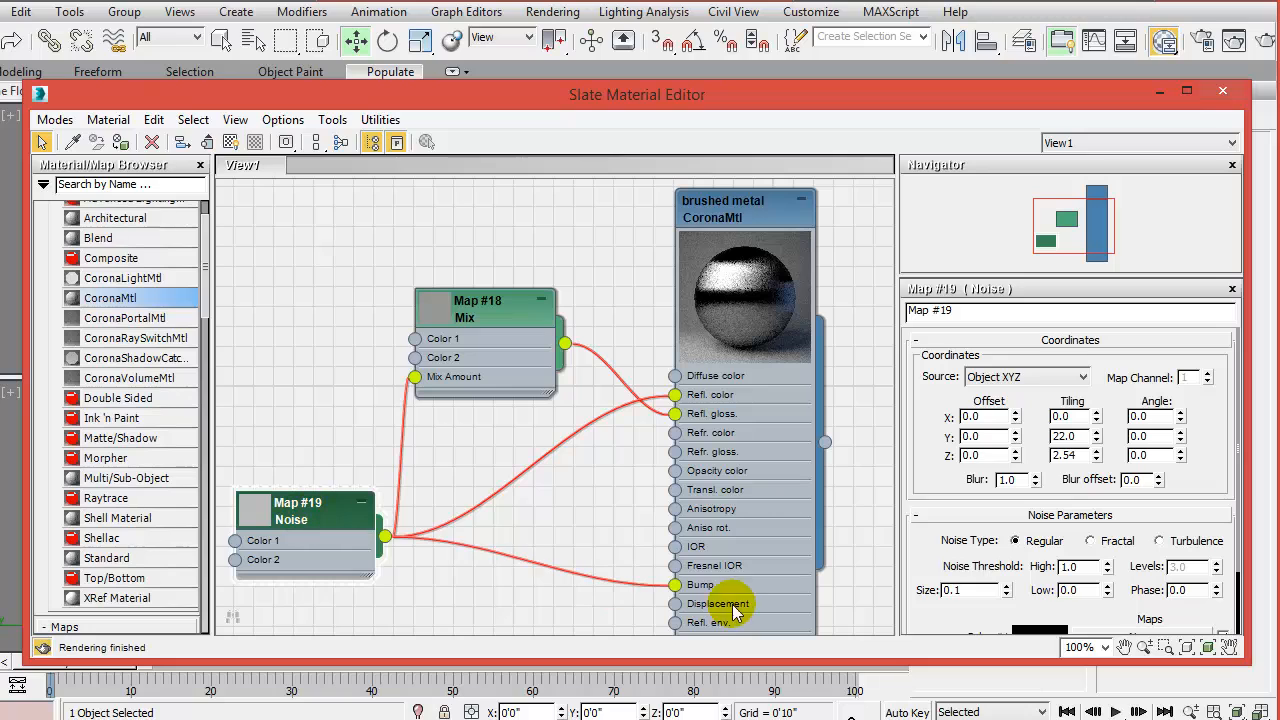
Show the brushed metal material's map settings and set its bump amount to 0.2
double_click(756, 218)
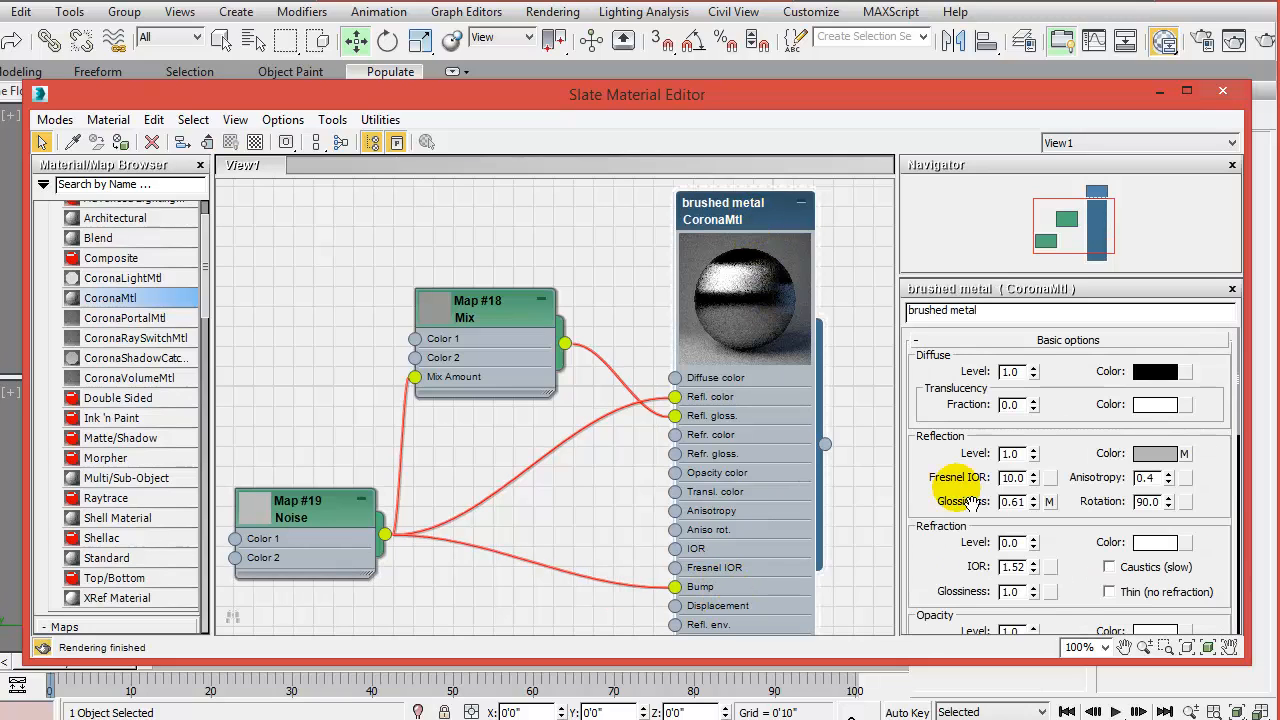
left_click_drag(1086, 598, 1088, 410)
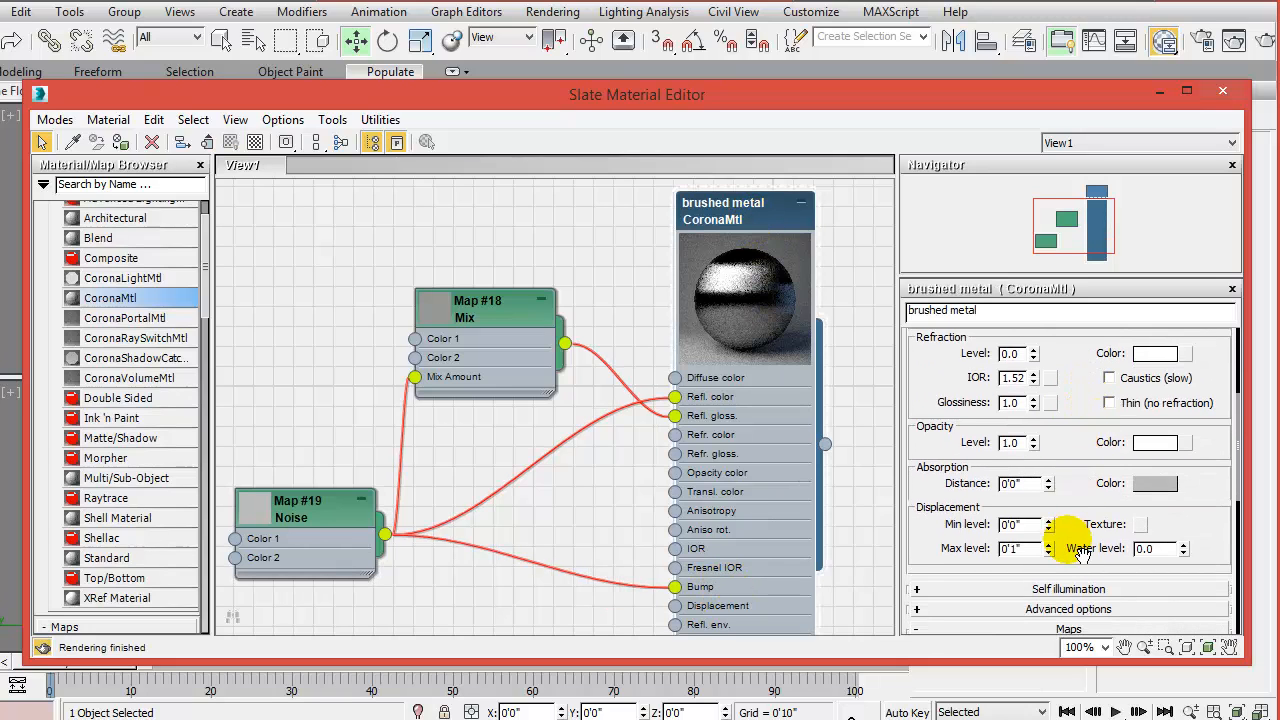
left_click_drag(1081, 552, 1086, 336)
scroll(1063, 451, "down", 3)
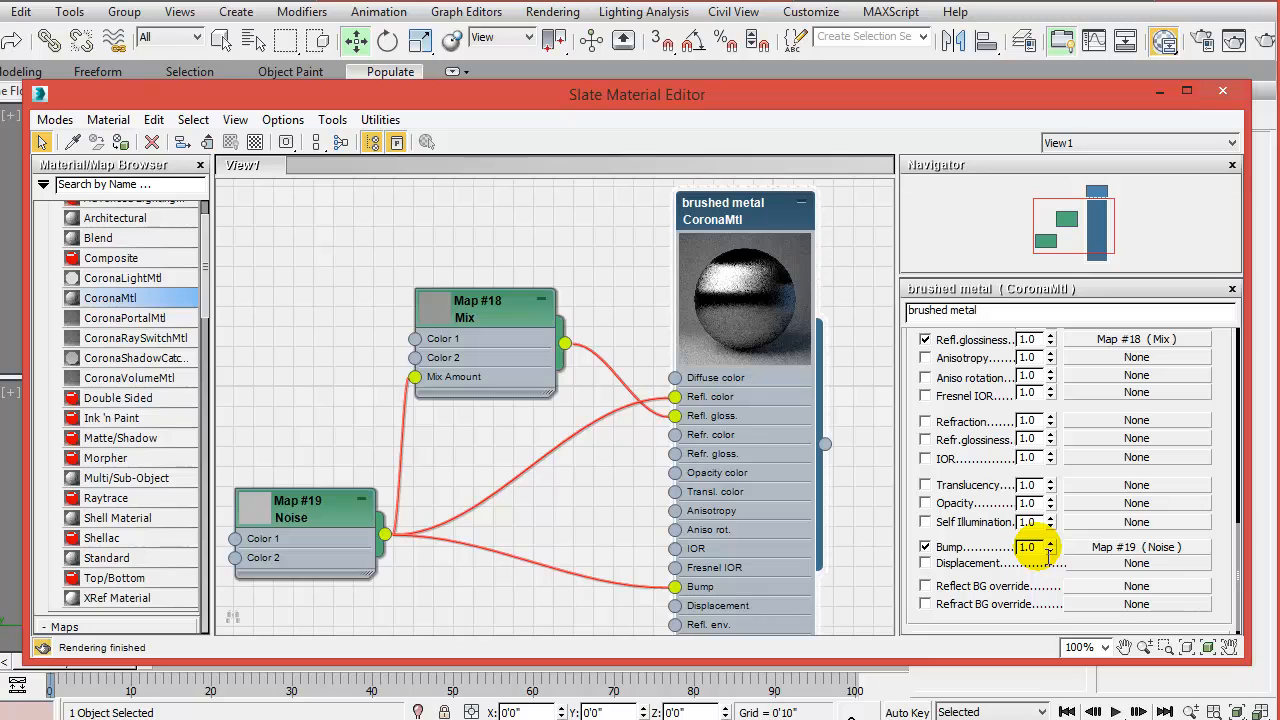
scroll(1088, 462, "down", 1)
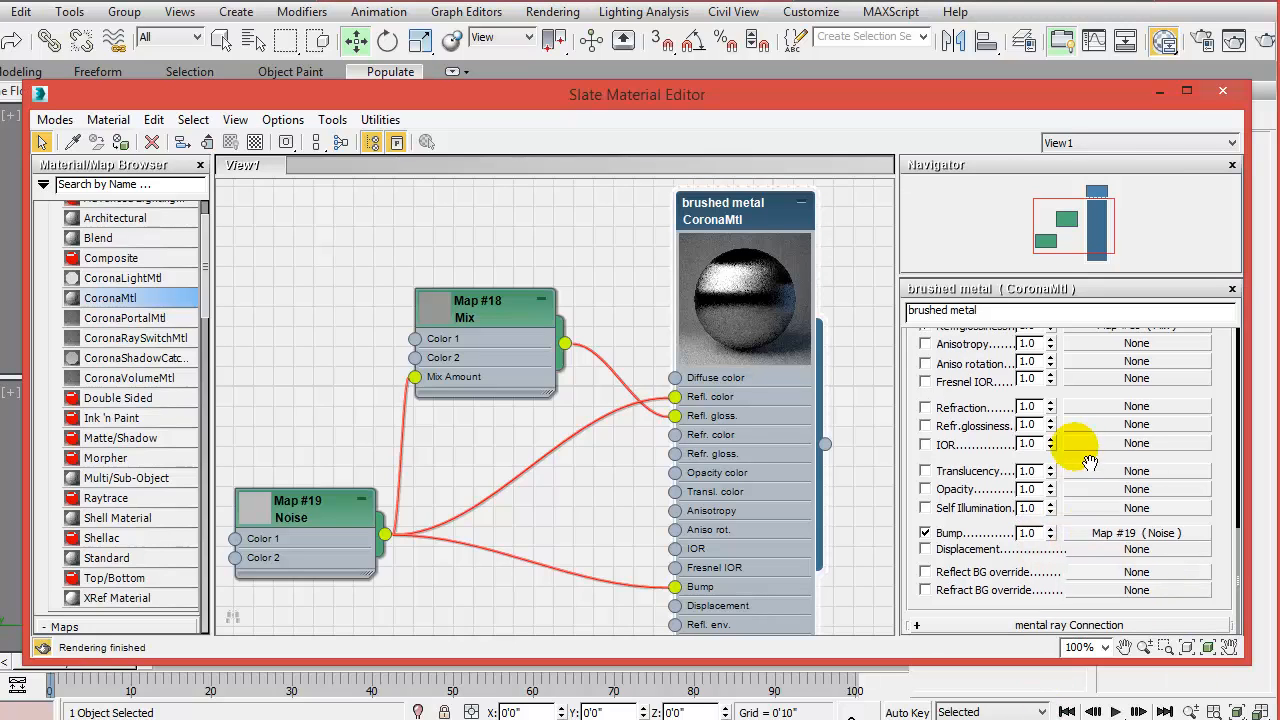
double_click(1038, 534)
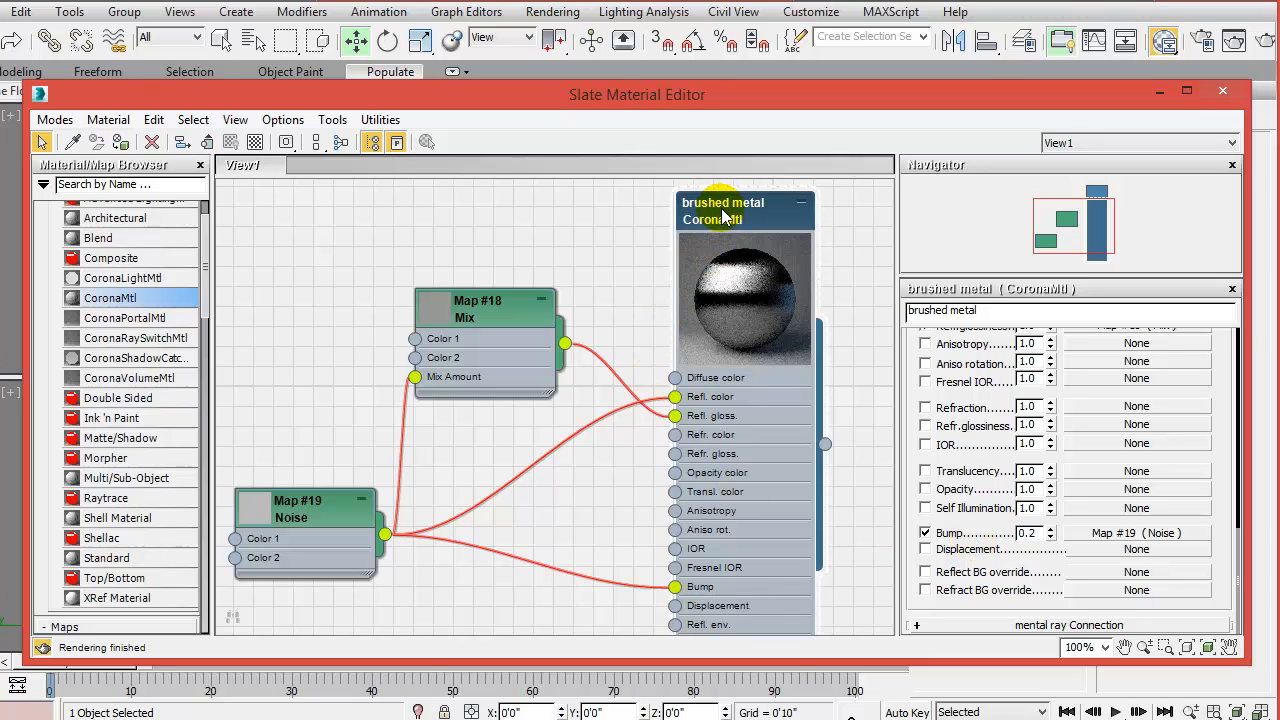
Close the Slate Material Editor, maximize the Perspective viewport and render the scene
left_click_drag(720, 108, 857, 394)
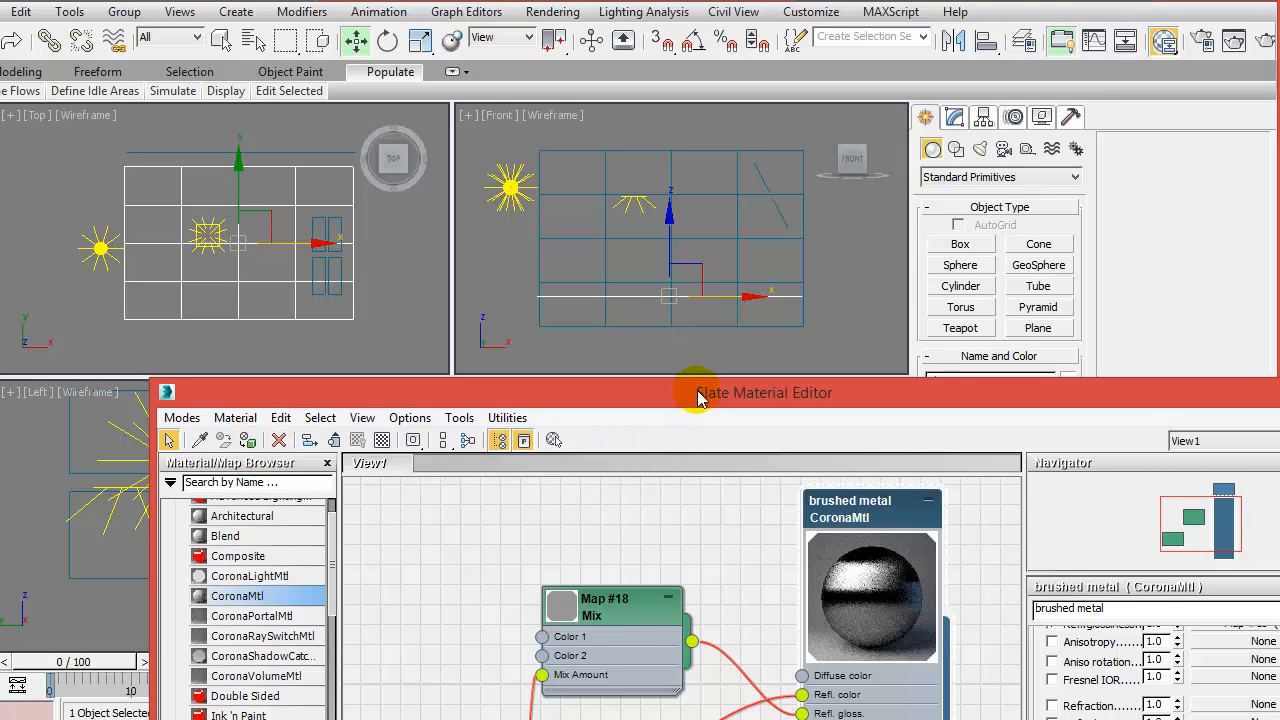
left_click_drag(697, 397, 533, 207)
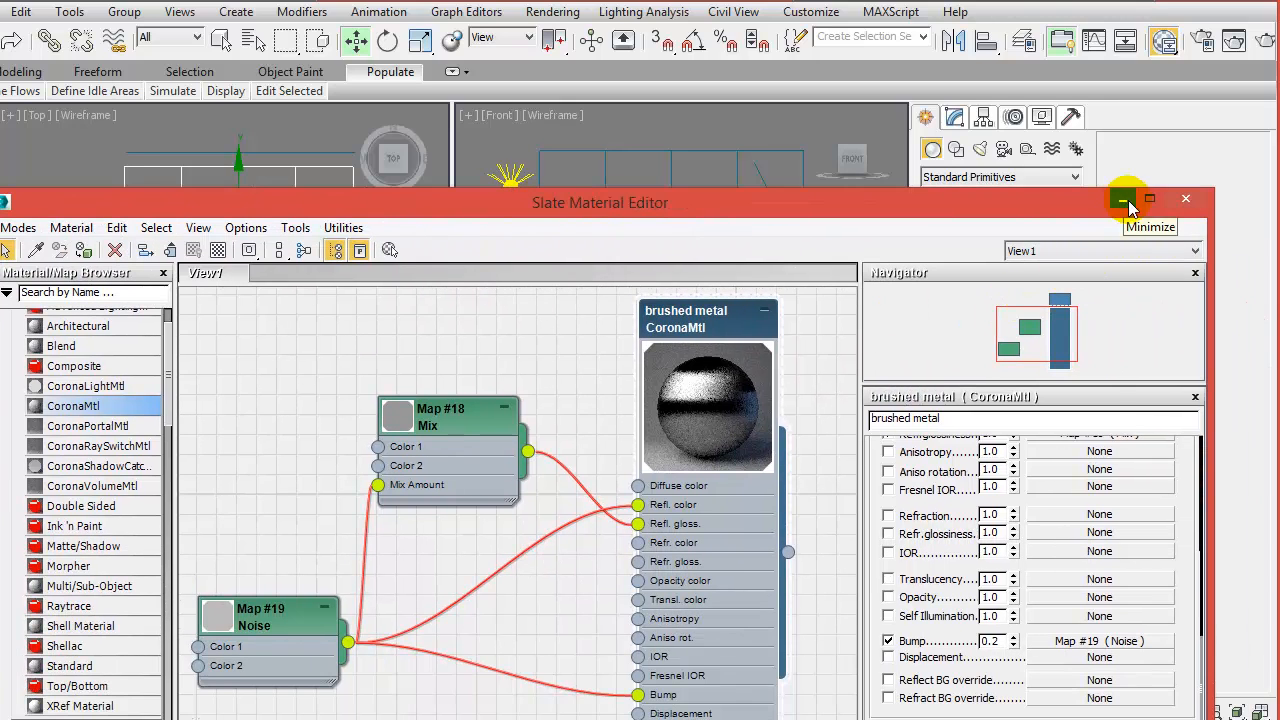
left_click(1185, 199)
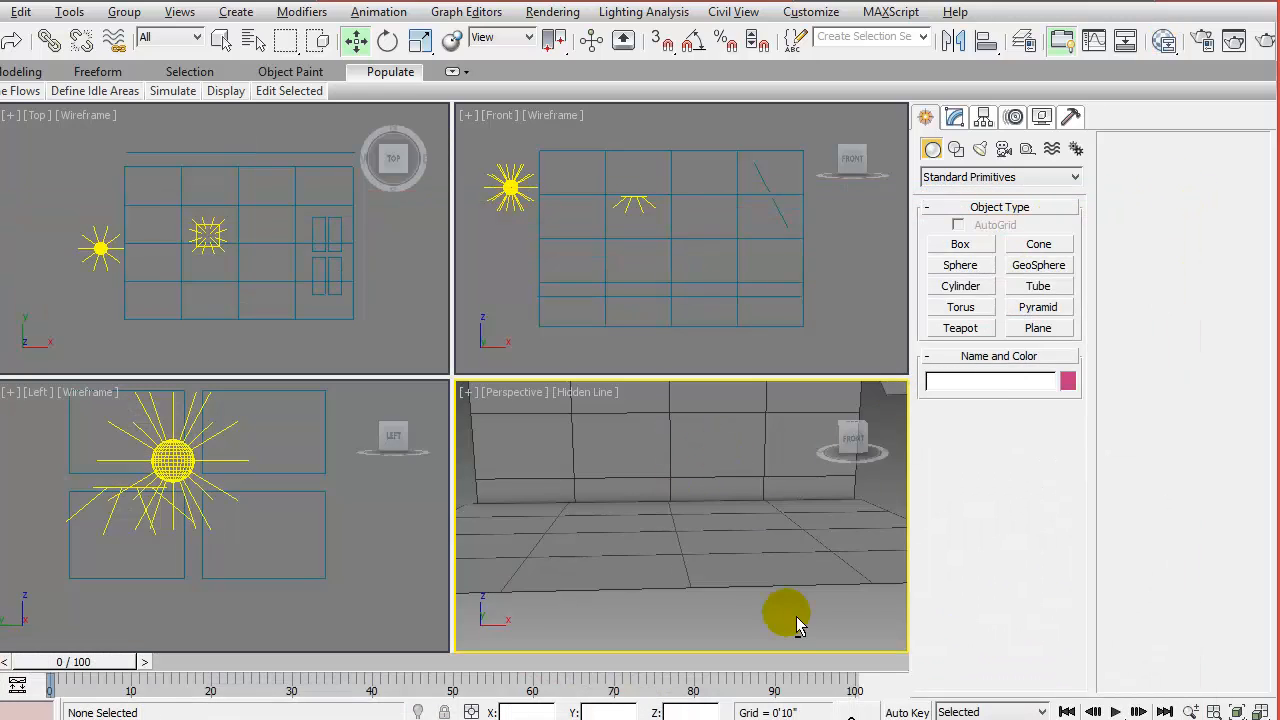
key("alt+w")
key("shift+q")
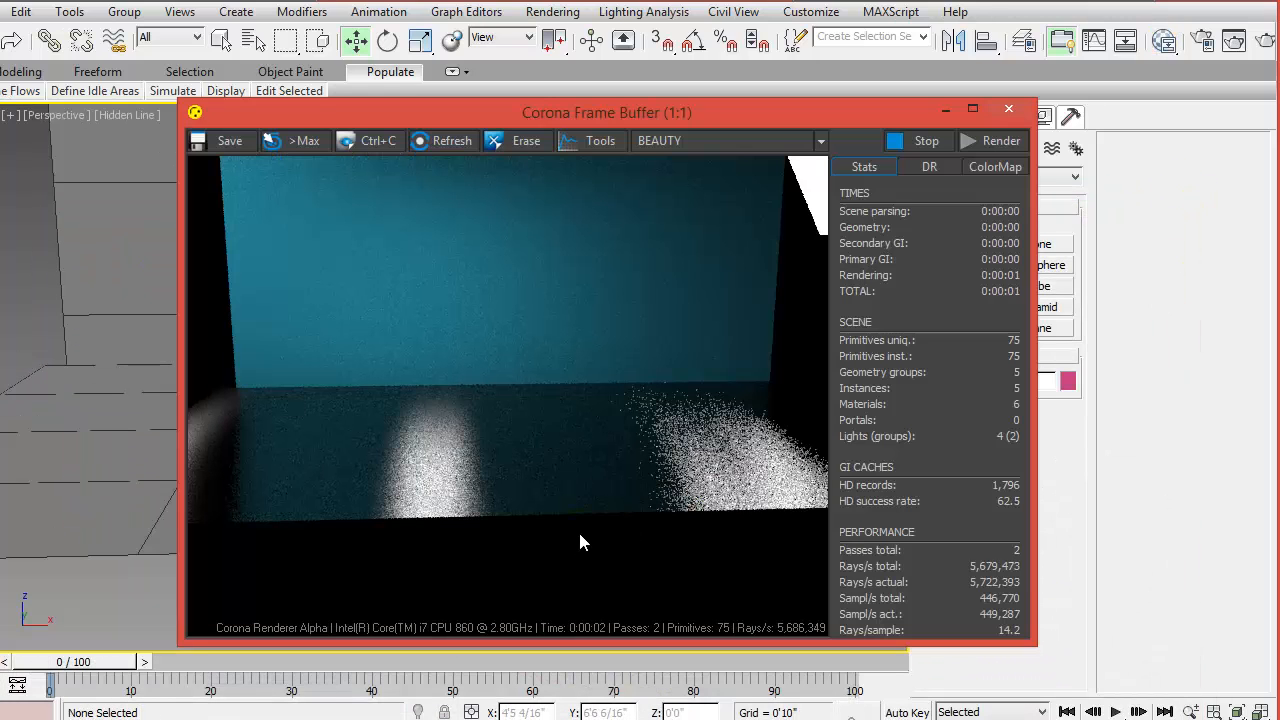
Stop the running render, close the Corona Frame Buffer and restore the four-viewport layout
left_click(938, 148)
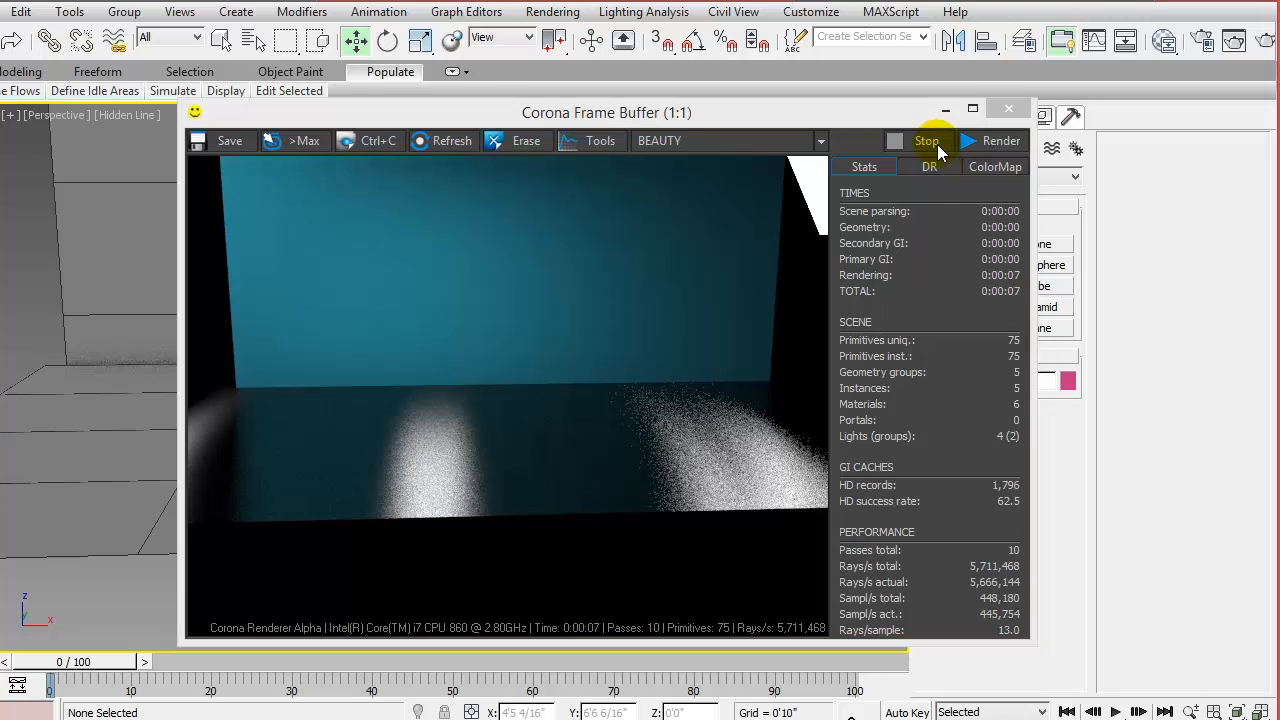
left_click(1009, 110)
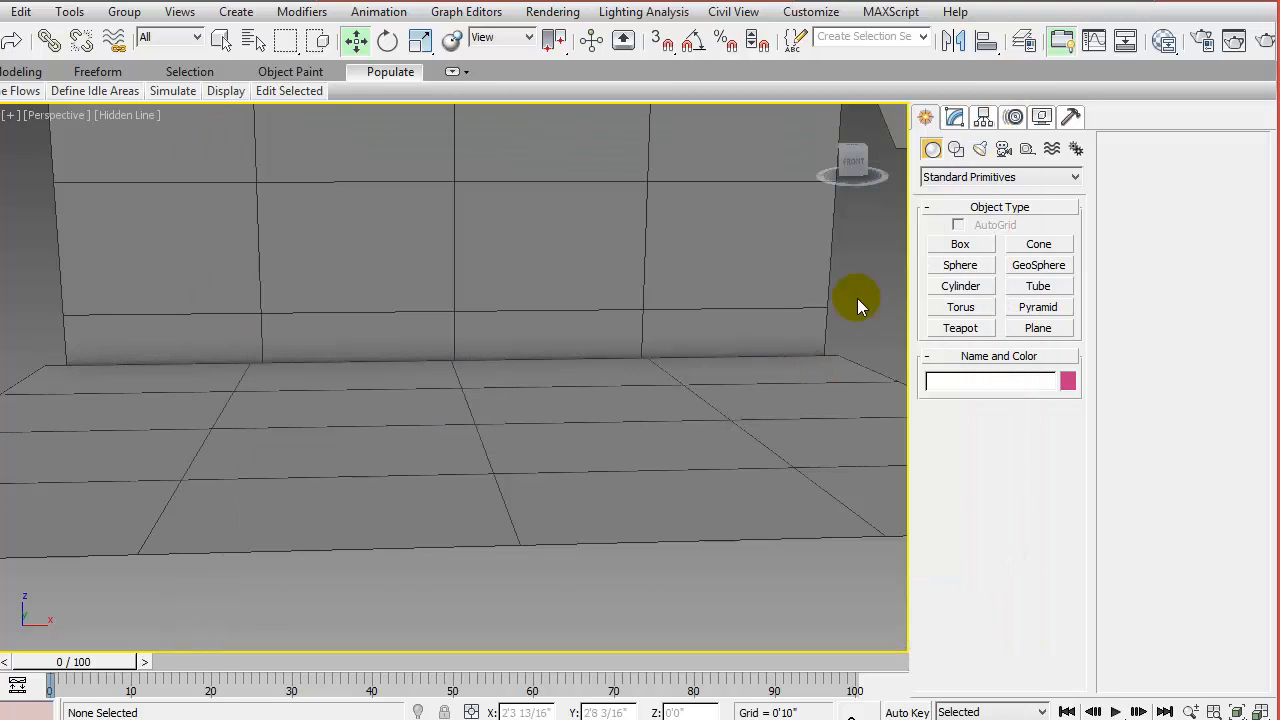
key("alt+w")
Reopen the Slate Material Editor, add a new CoronaMtl above the Mix map and show its parameters
left_click(1160, 38)
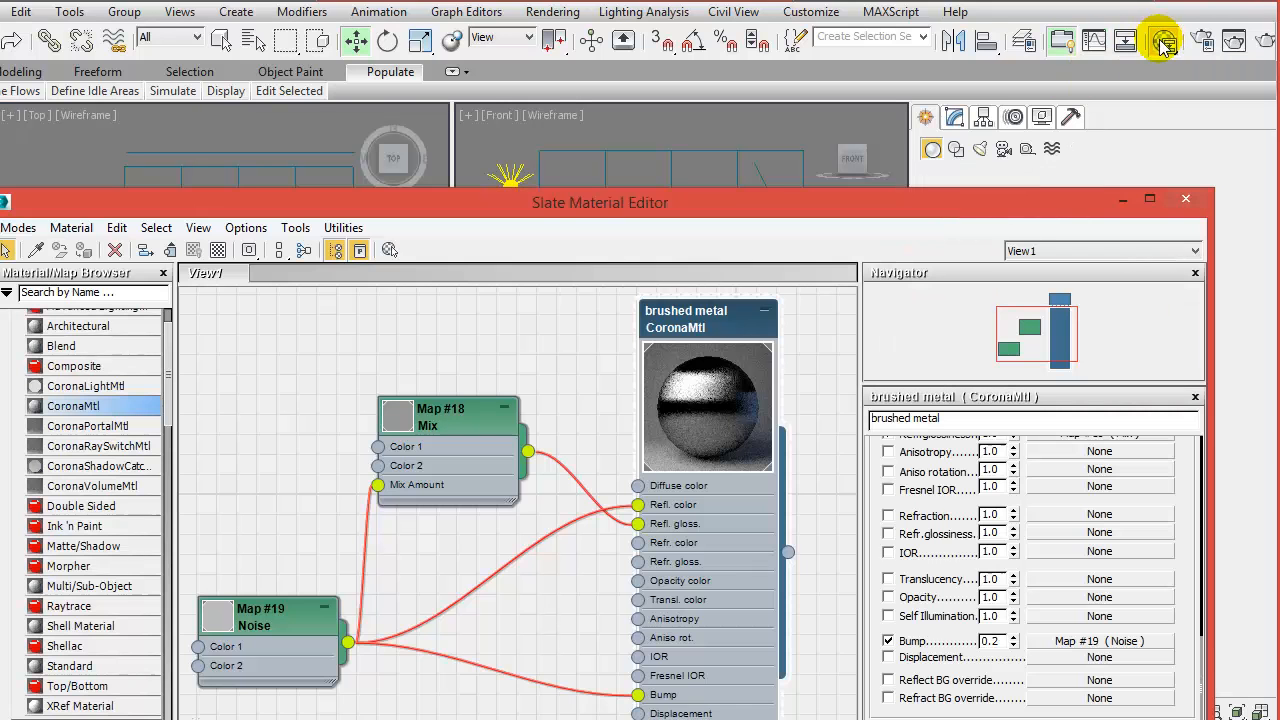
left_click_drag(714, 205, 790, 105)
scroll(685, 275, "down", 3)
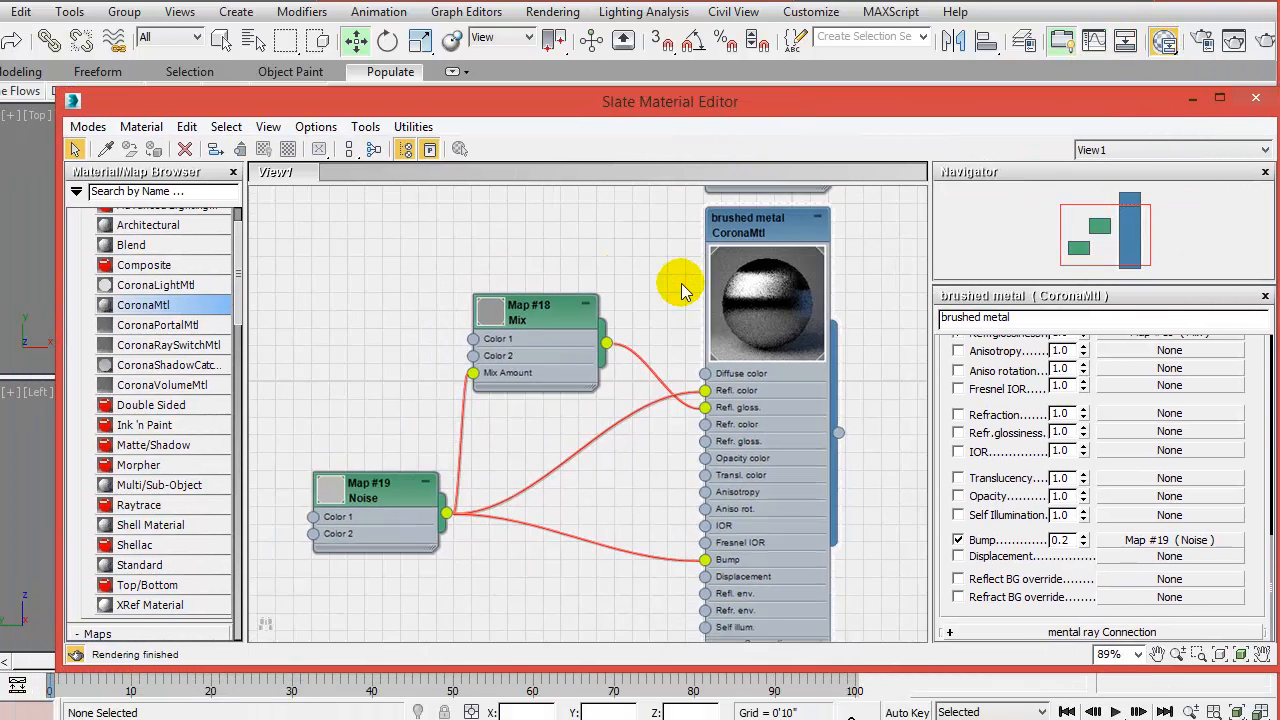
middle_click_drag(677, 269, 706, 510)
mouse_move(140, 304)
left_mouse_down()
mouse_move(726, 239)
mouse_move(578, 218)
left_mouse_up()
double_click(718, 232)
Set the new CoronaMtl's diffuse color to a light grey with red, green and blue at 208
left_click(1192, 387)
left_click_drag(386, 166, 380, 200)
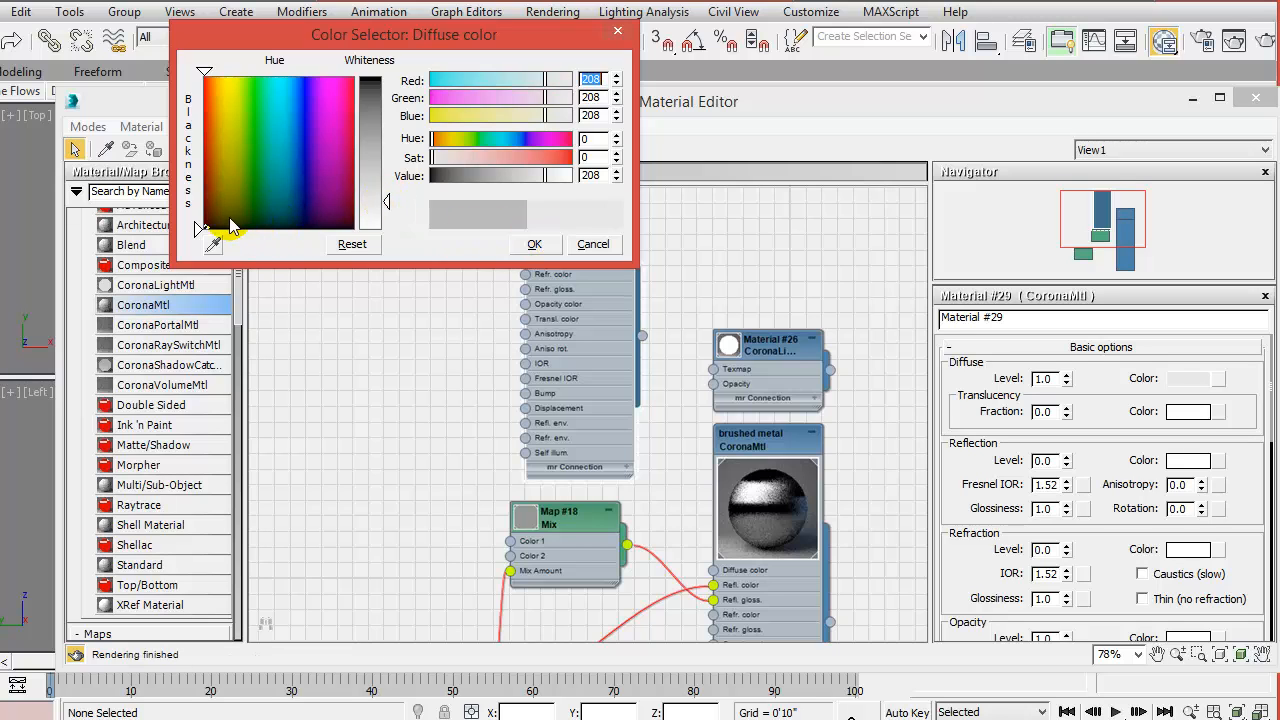
left_click(534, 244)
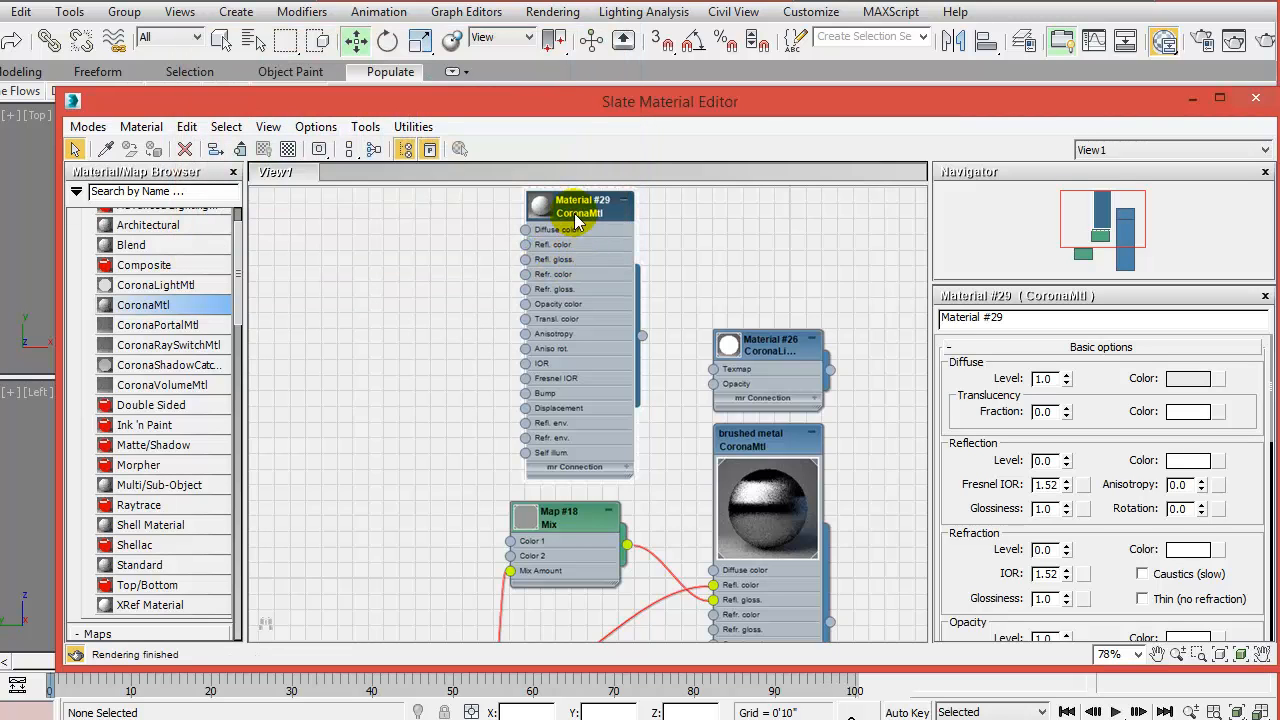
Assign the light grey CoronaMtl to the back wall plane and close the Slate Material Editor
left_click_drag(538, 118, 567, 344)
left_click(666, 150)
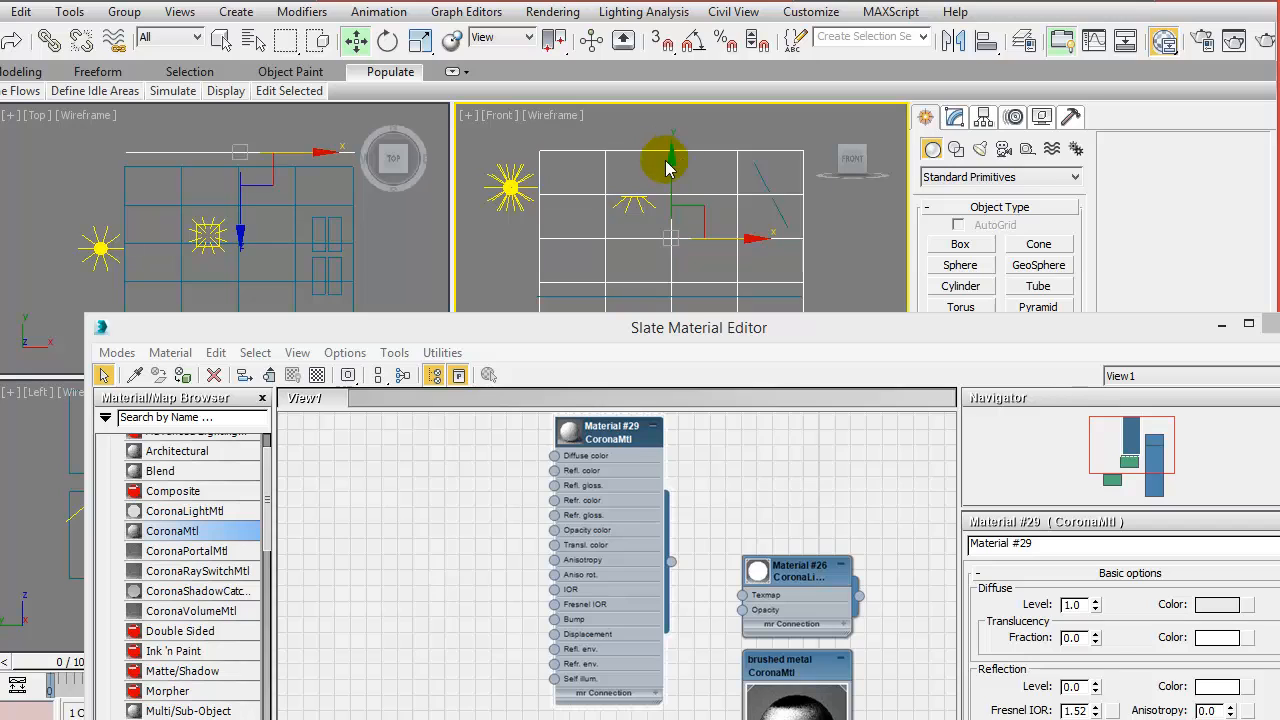
left_click(182, 374)
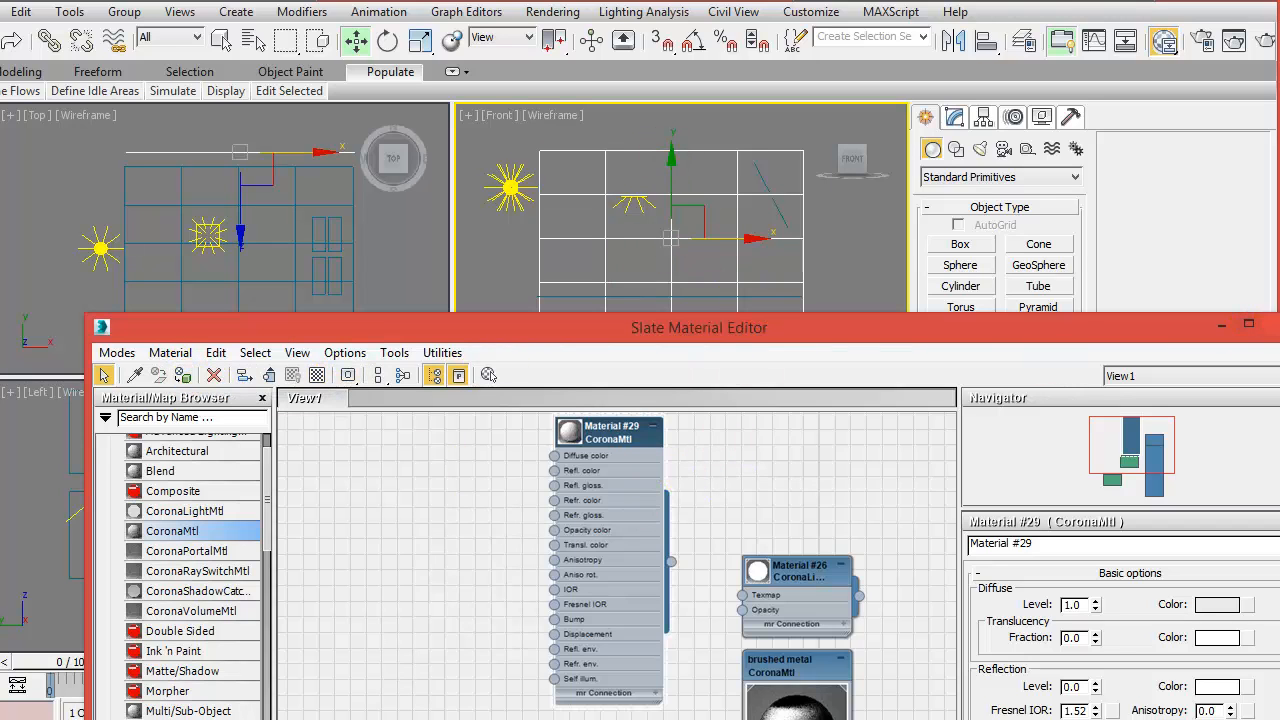
left_click(1279, 325)
Test-render the Perspective view with more of the floor in frame, then stop the render and close the frame buffer
middle_click_drag(768, 521, 768, 570)
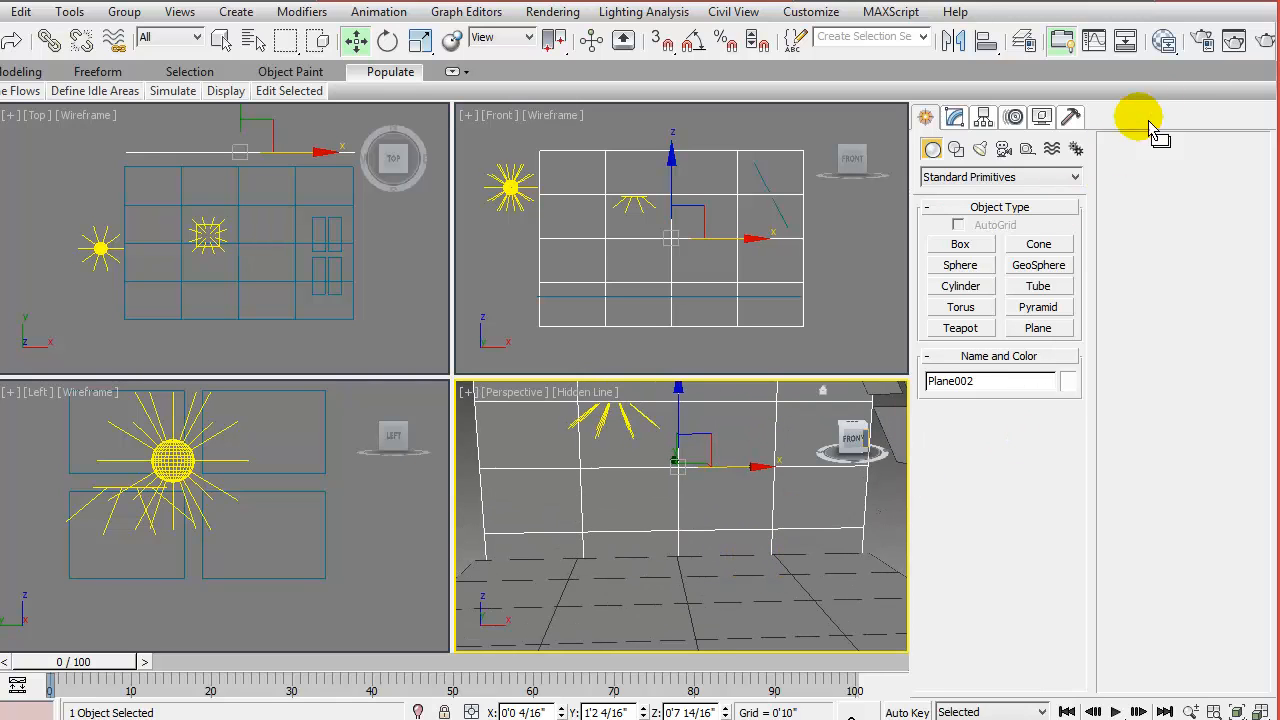
left_click(1262, 40)
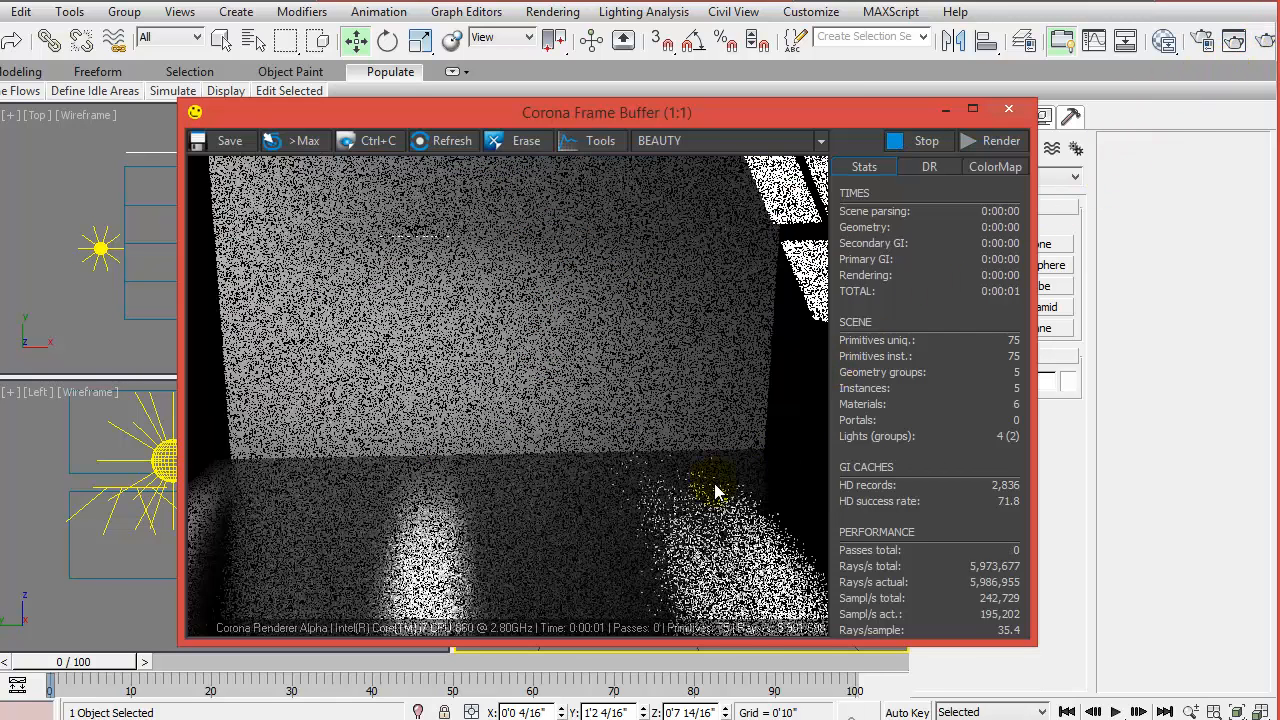
left_click(922, 142)
left_click(1008, 108)
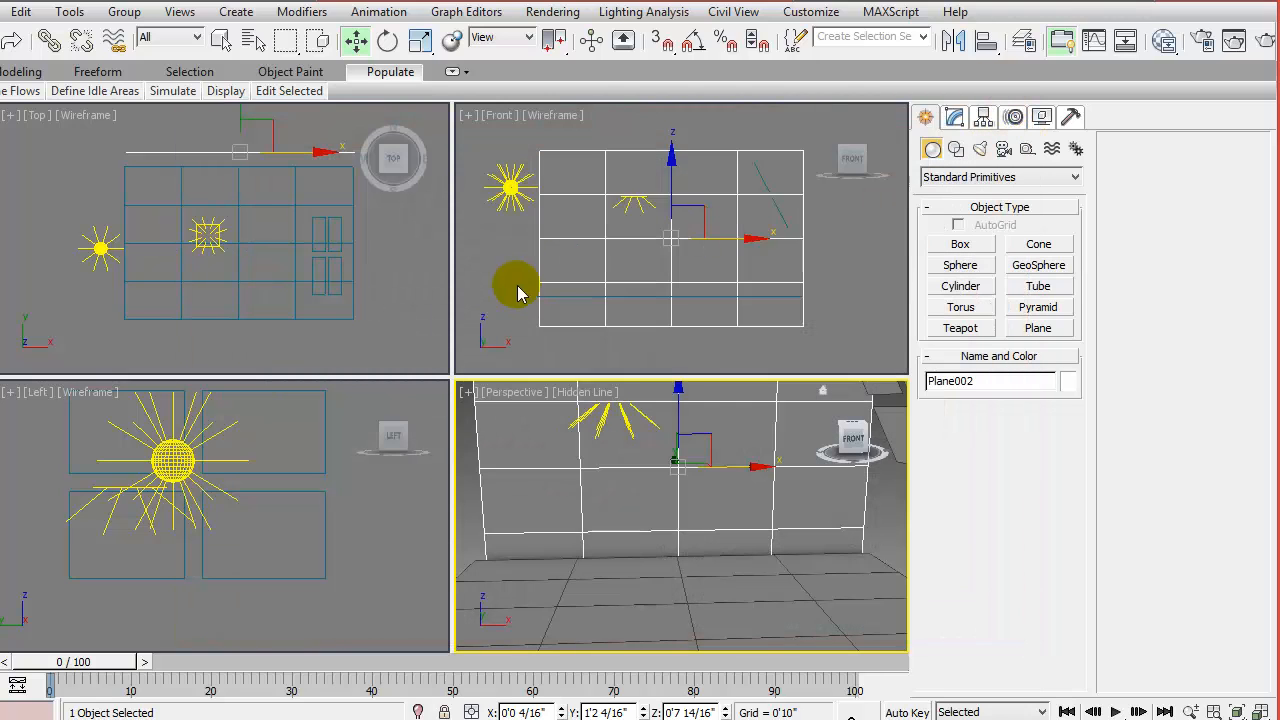
Raise the overhead Corona light along Z in the Front view so it sits higher above the floor
left_click(499, 282)
middle_click_drag(502, 283, 516, 247)
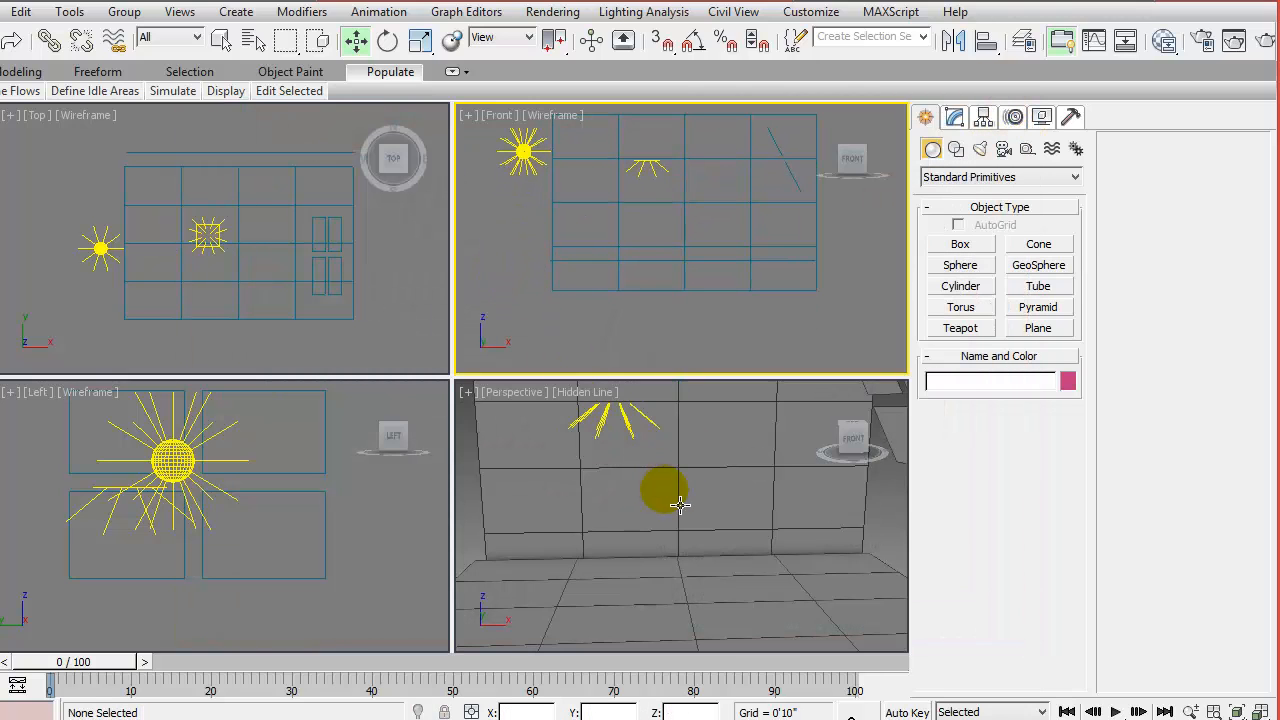
mouse_move(701, 515)
middle_mouse_down("alt")
mouse_move(703, 497)
mouse_move(691, 506)
middle_mouse_up("alt")
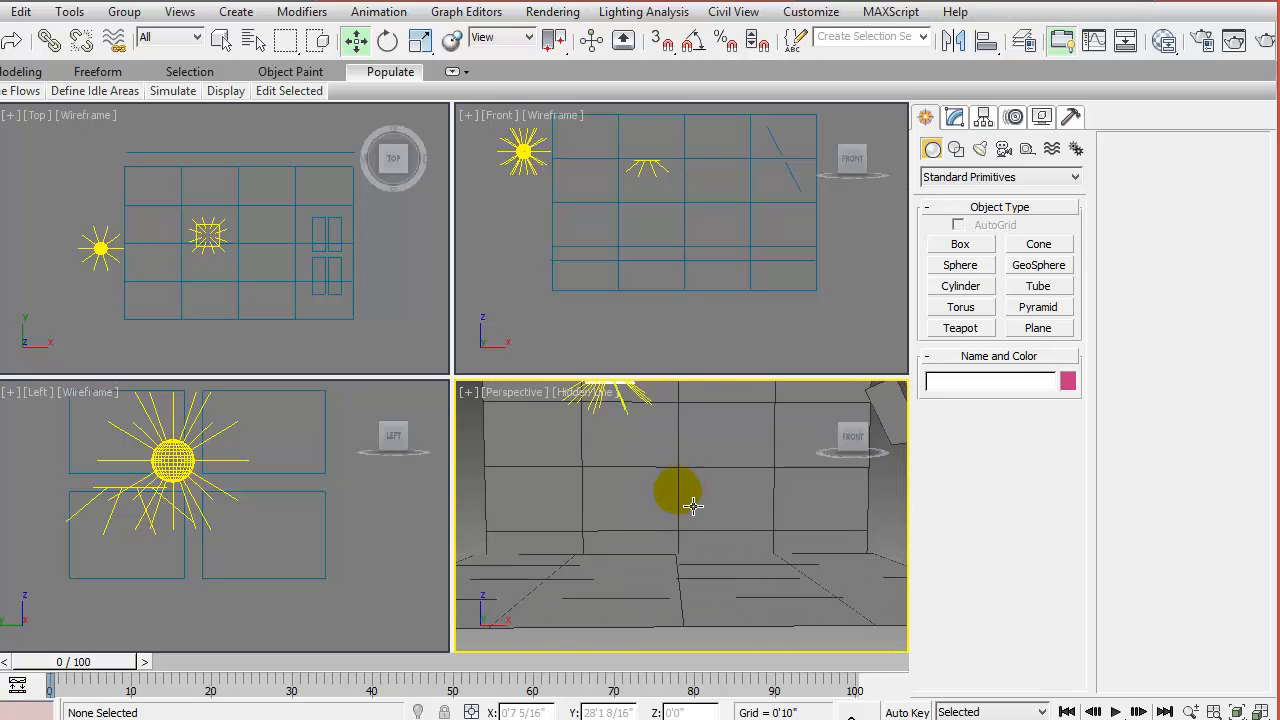
left_click(666, 185)
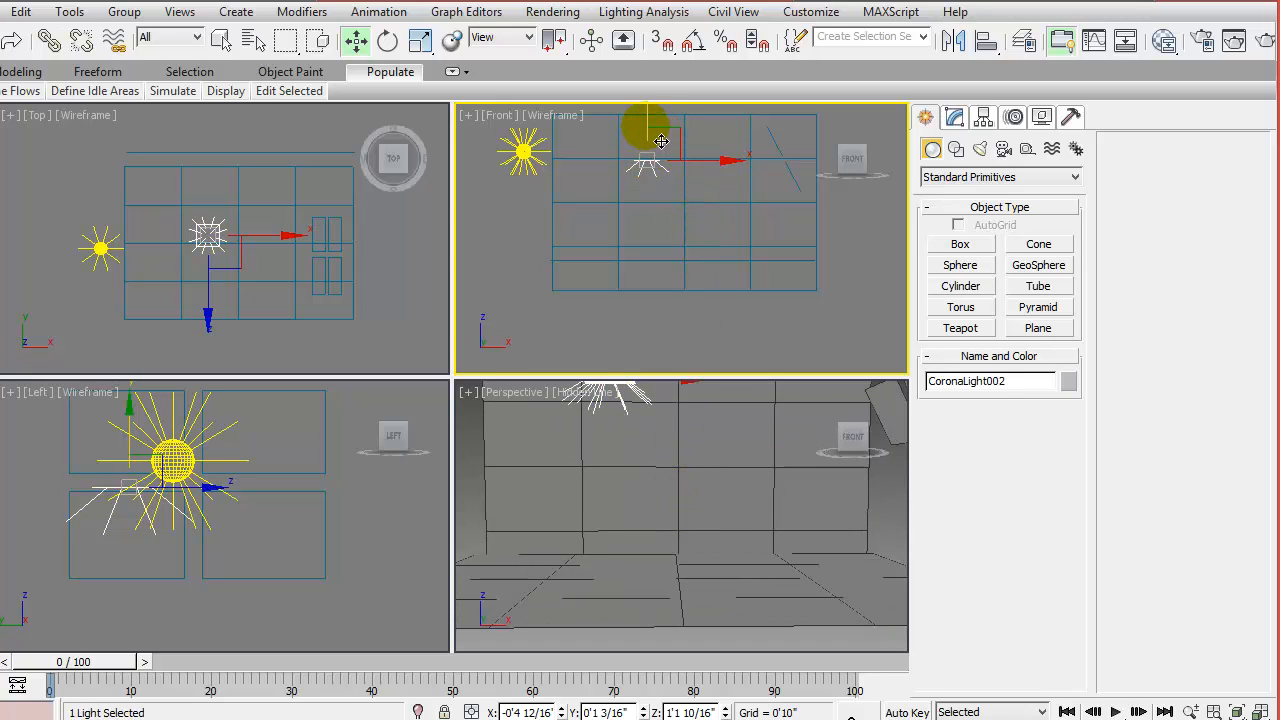
left_click_drag(661, 141, 649, 108)
Lower the spherical Corona light slightly and shift the overhead Corona light a little toward the back wall
left_click(538, 171)
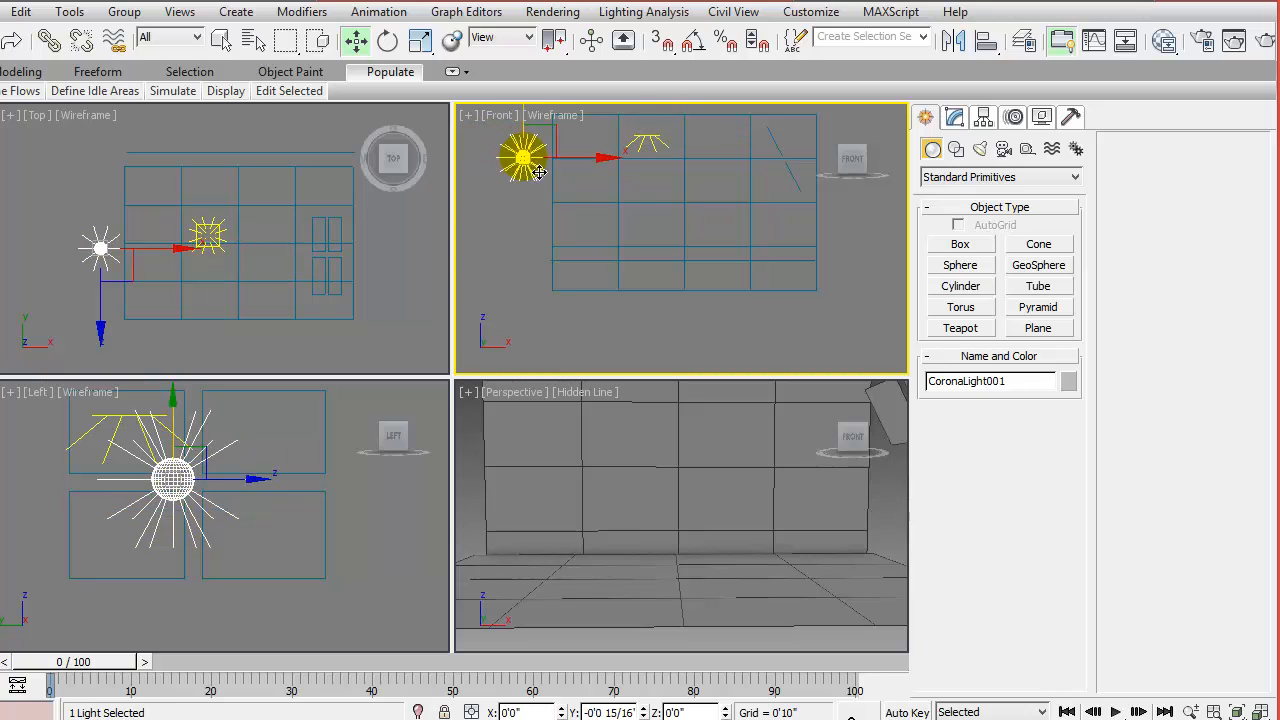
left_click(418, 258)
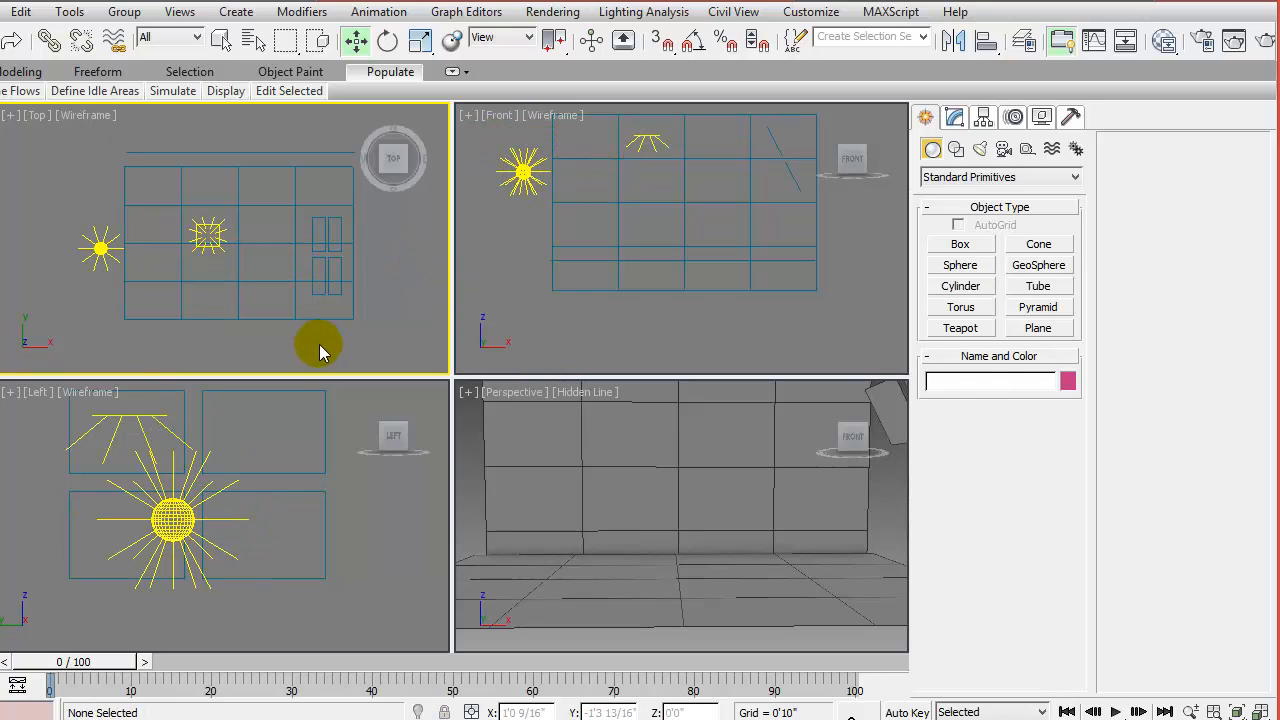
left_click_drag(207, 233, 212, 219)
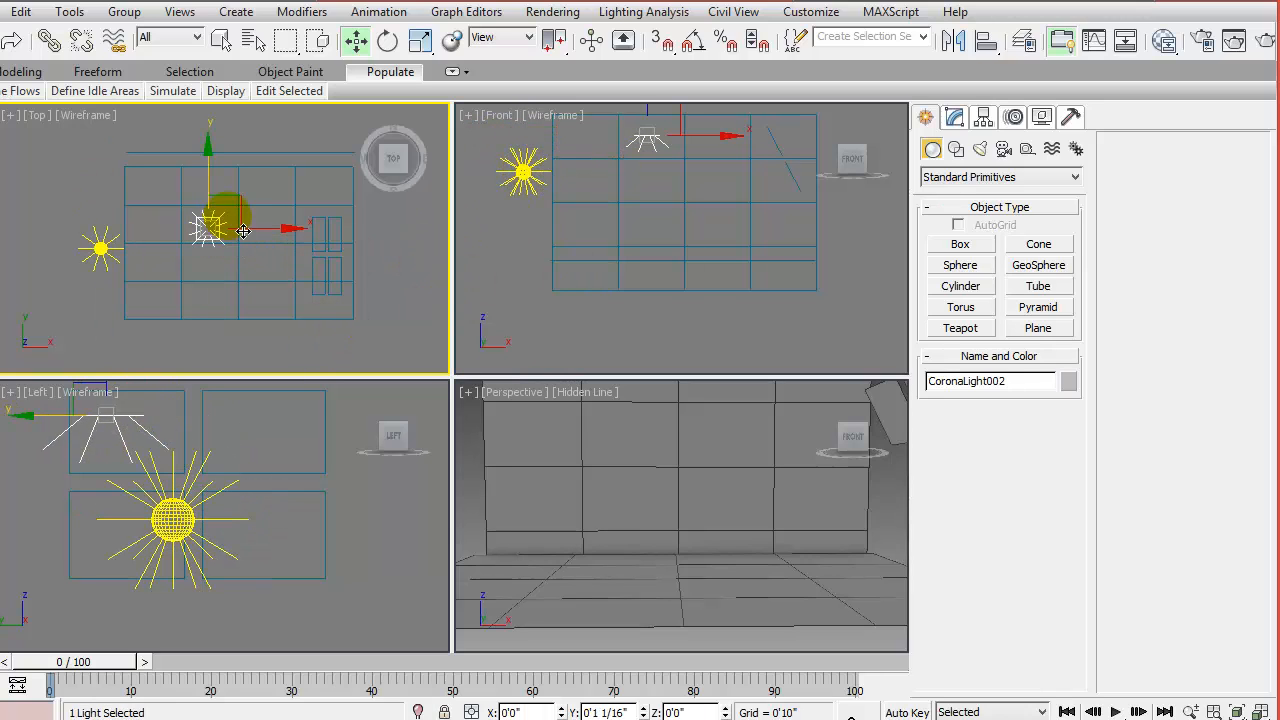
left_click(443, 230)
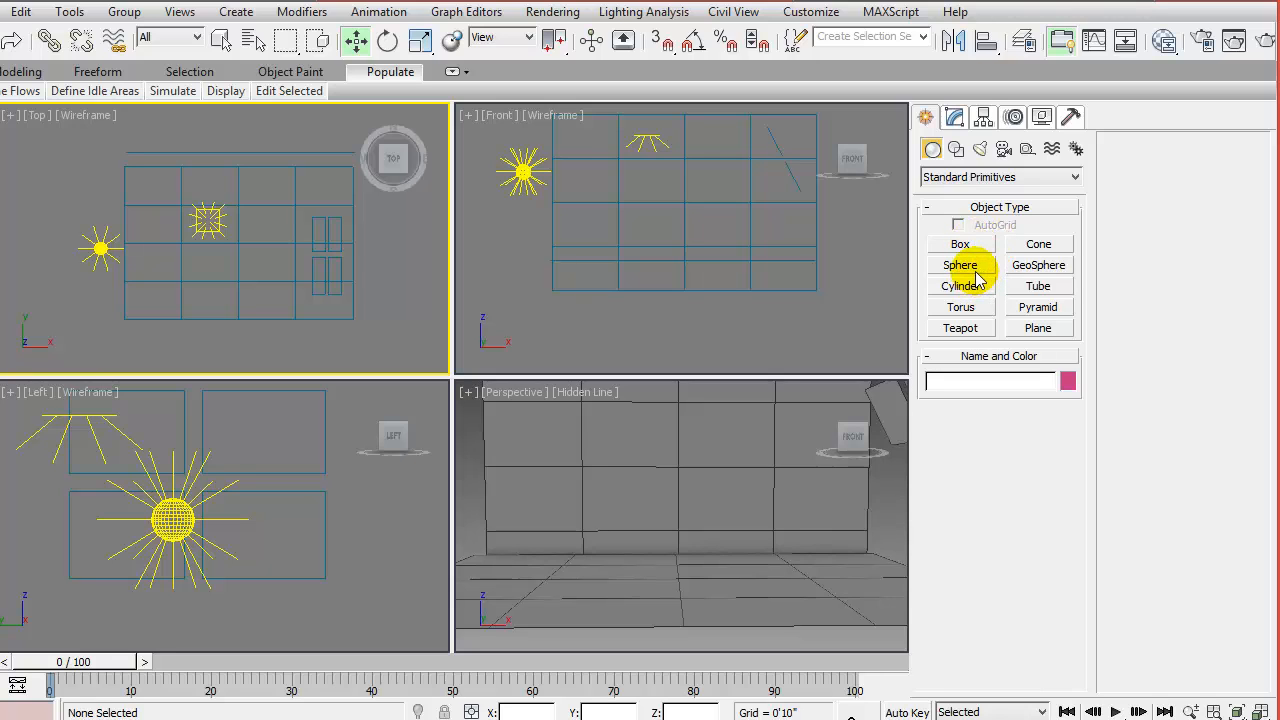
Create a sphere with a radius of about 0'3 5/16" at the floor's center and raise it to rest on the floor
left_click(960, 265)
left_click_drag(240, 243, 268, 268)
right_click(729, 325)
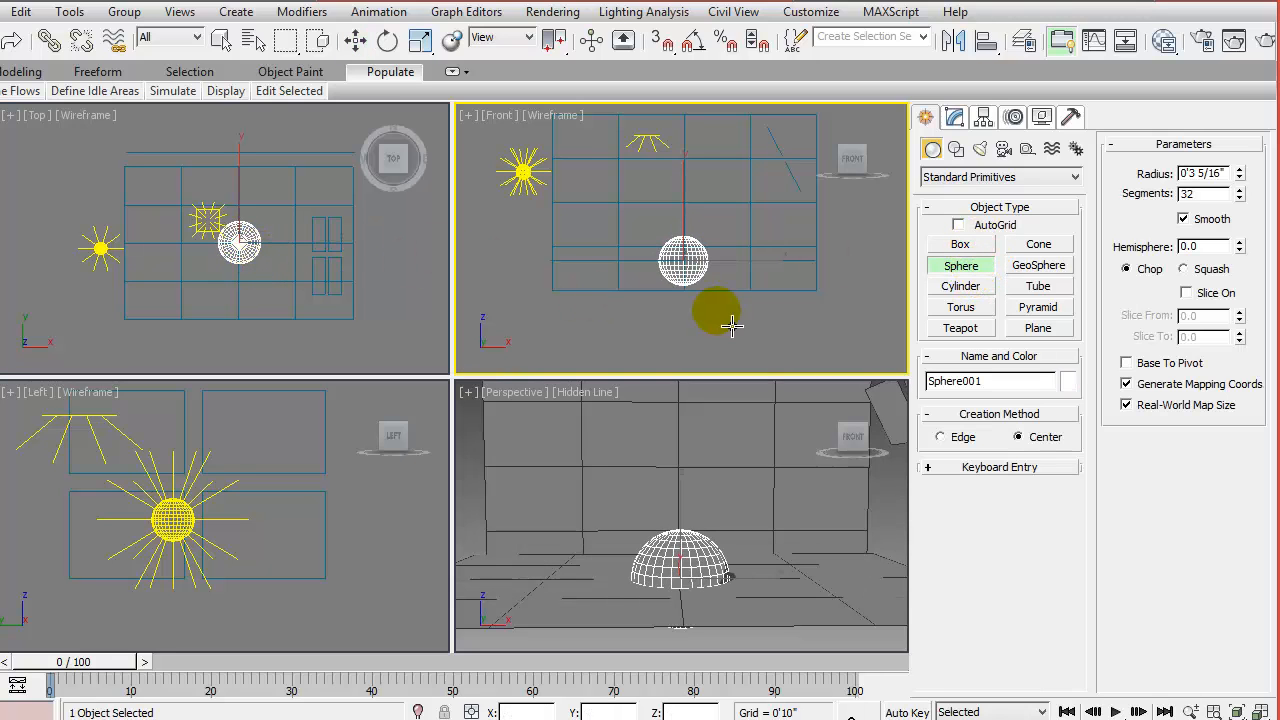
right_click(717, 466)
right_click(715, 468)
left_click_drag(685, 493, 682, 452)
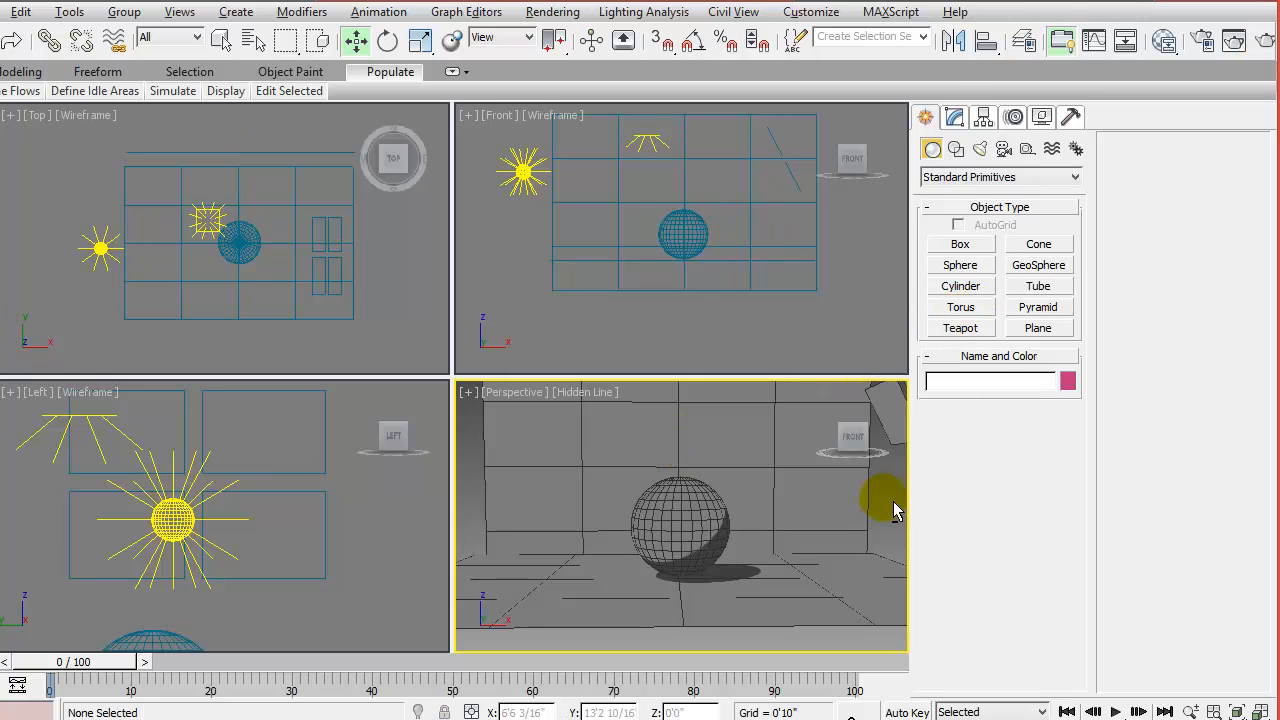
Set the sphere's radius to 0'2 12/16" and scale it along Z to about 130% to form an egg shape
key("alt+w")
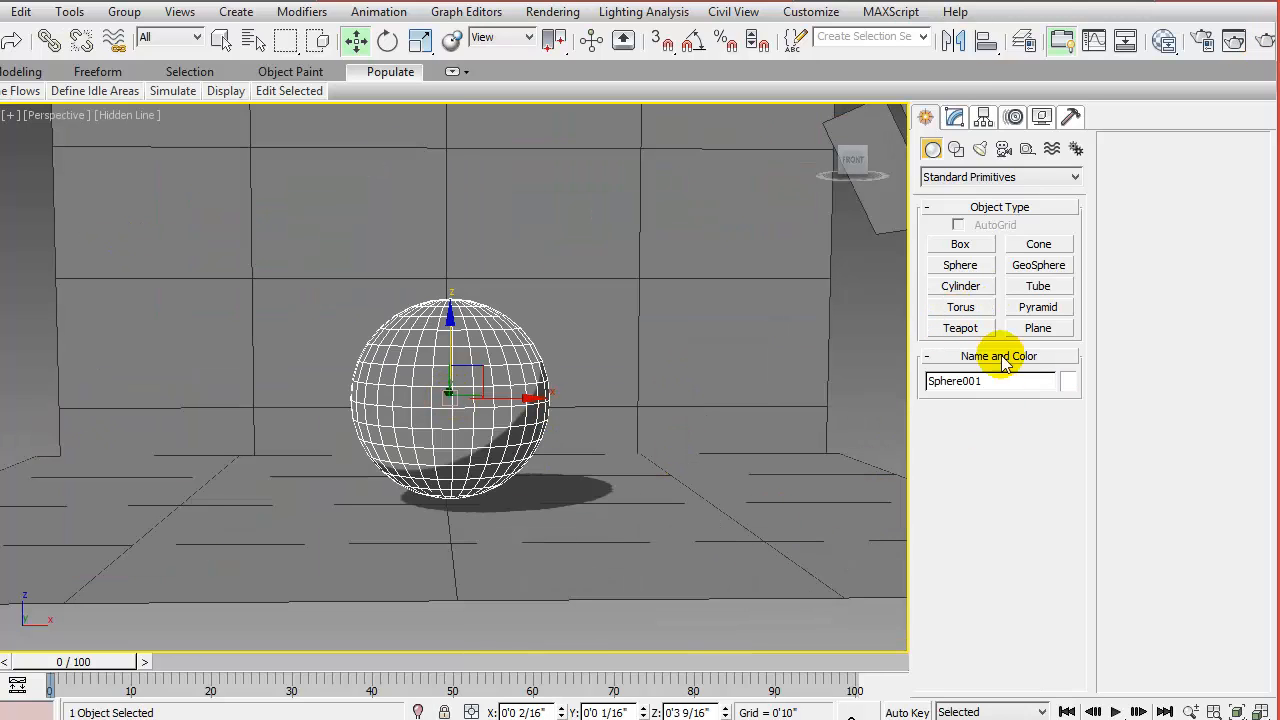
left_click(954, 117)
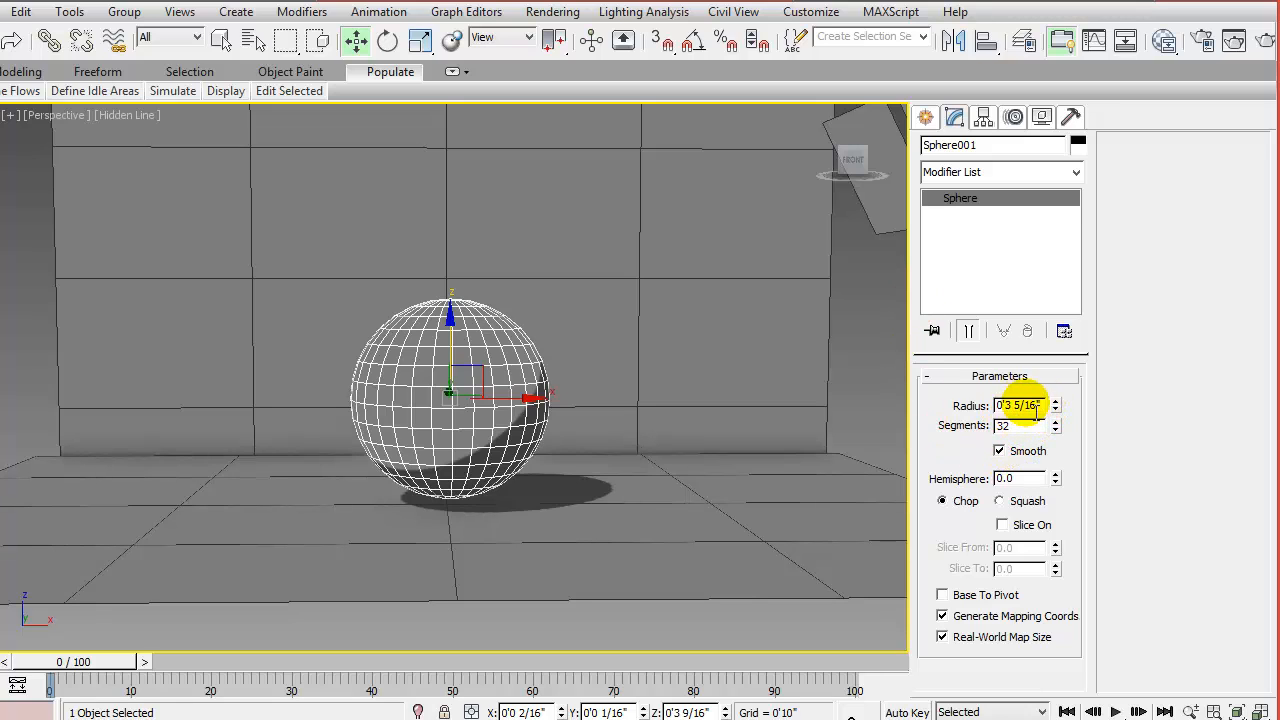
left_click_drag(1053, 409, 1070, 447)
middle_click_drag(520, 405, 578, 452, "alt")
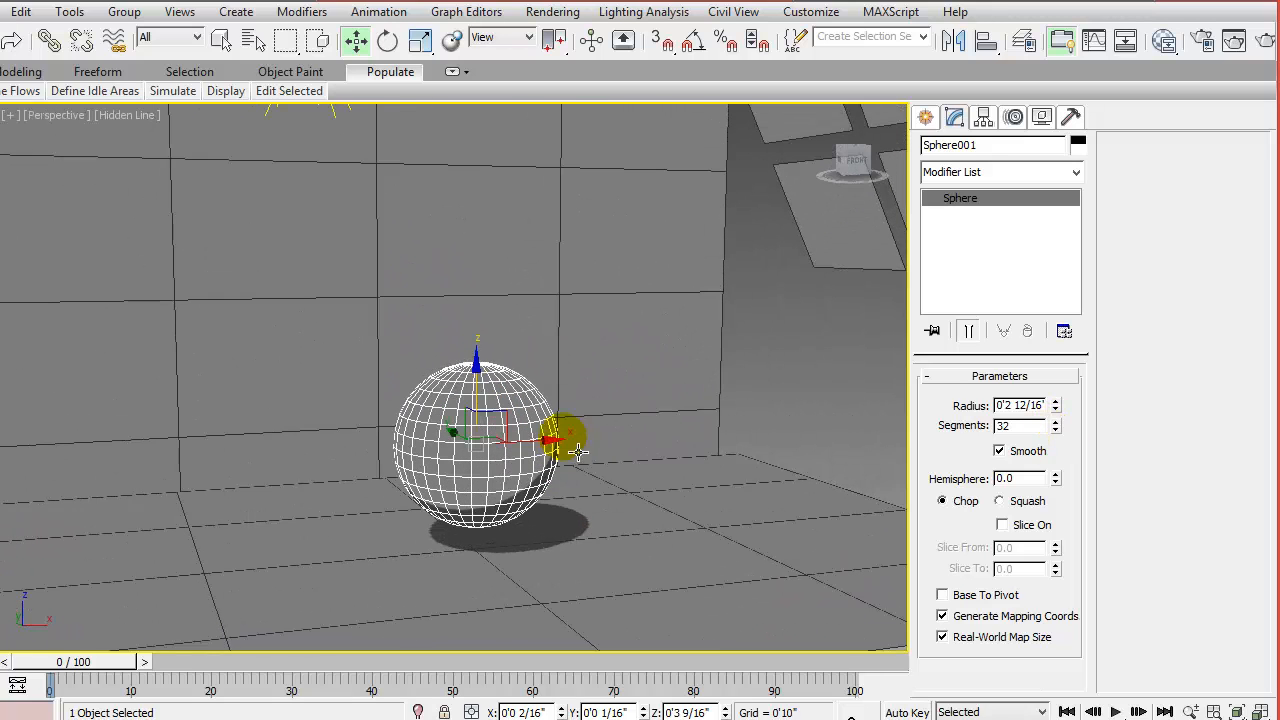
left_click(420, 40)
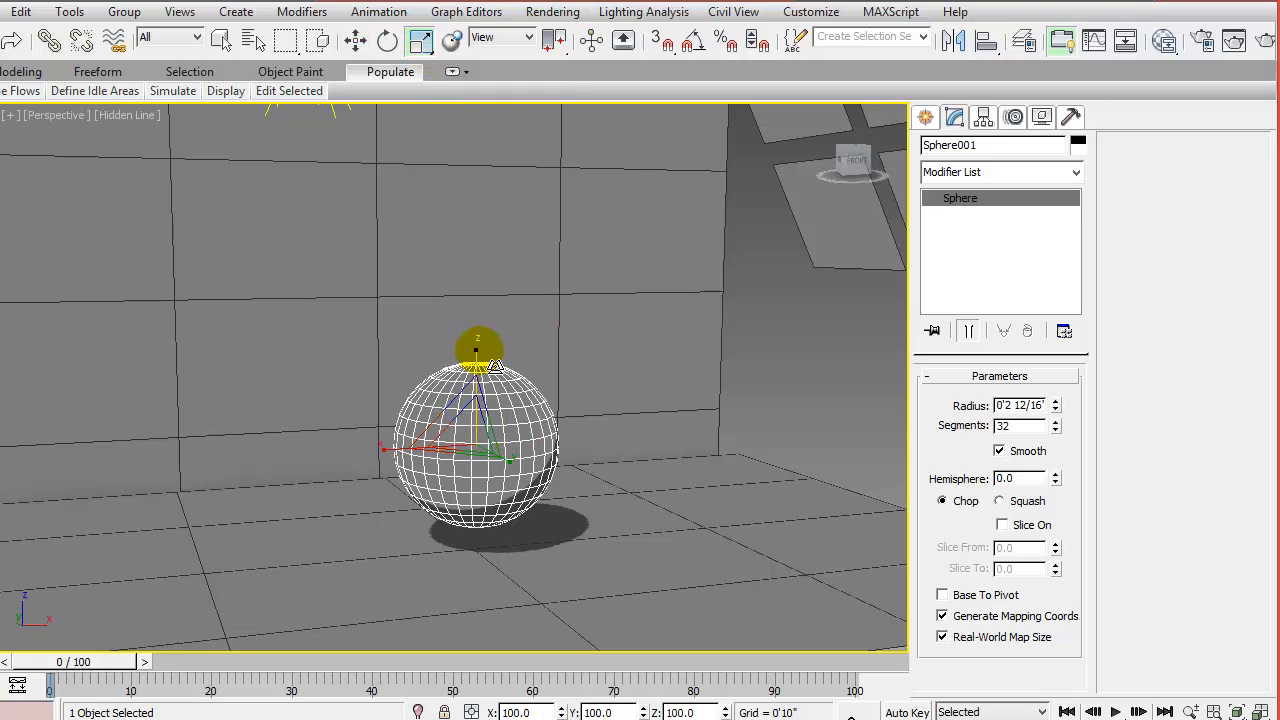
left_click_drag(495, 367, 495, 343)
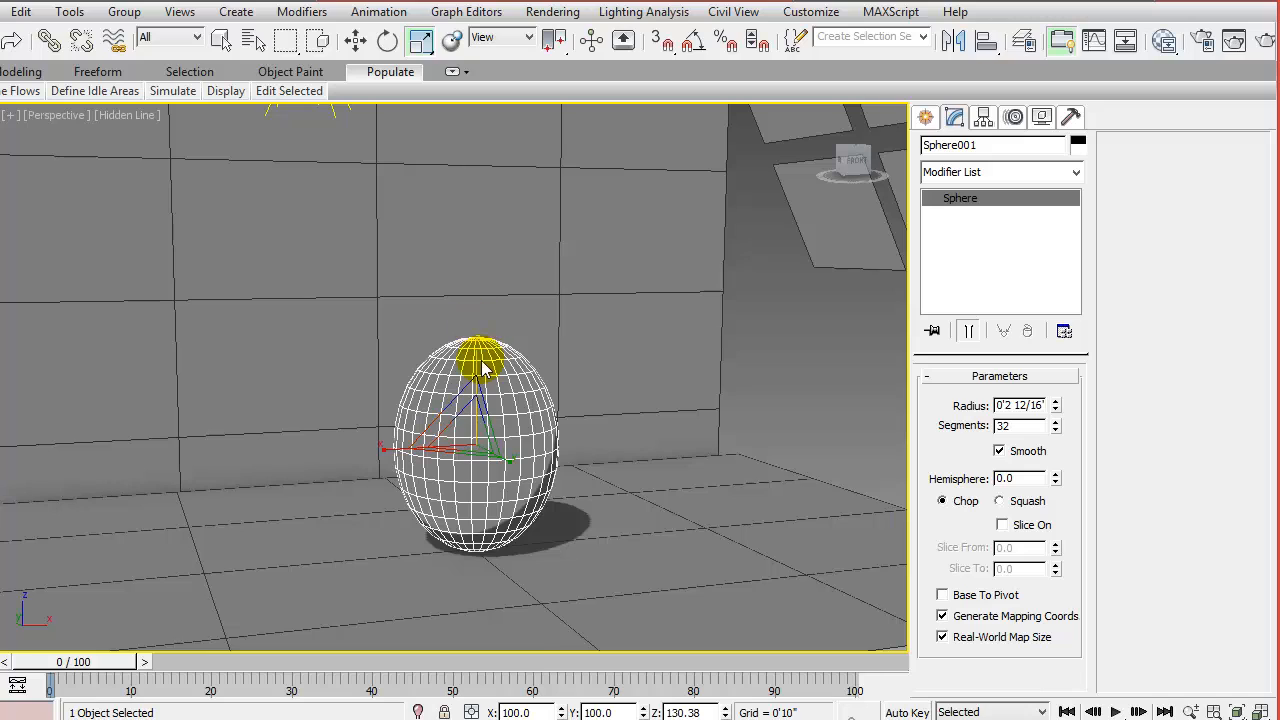
Convert the stretched sphere to an Editable Poly and switch it to vertex editing
right_click(476, 356)
mouse_move(537, 560)
left_click(663, 573)
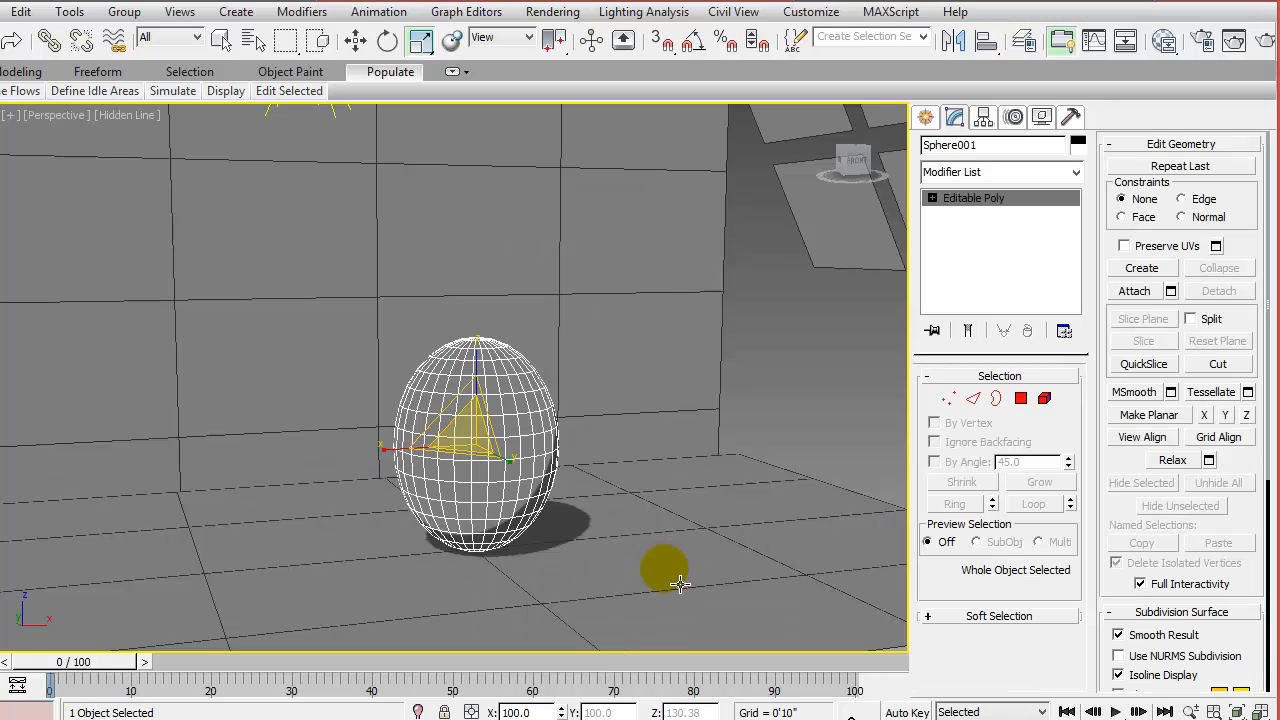
left_click(950, 399)
middle_click_drag(645, 391, 642, 375, "alt")
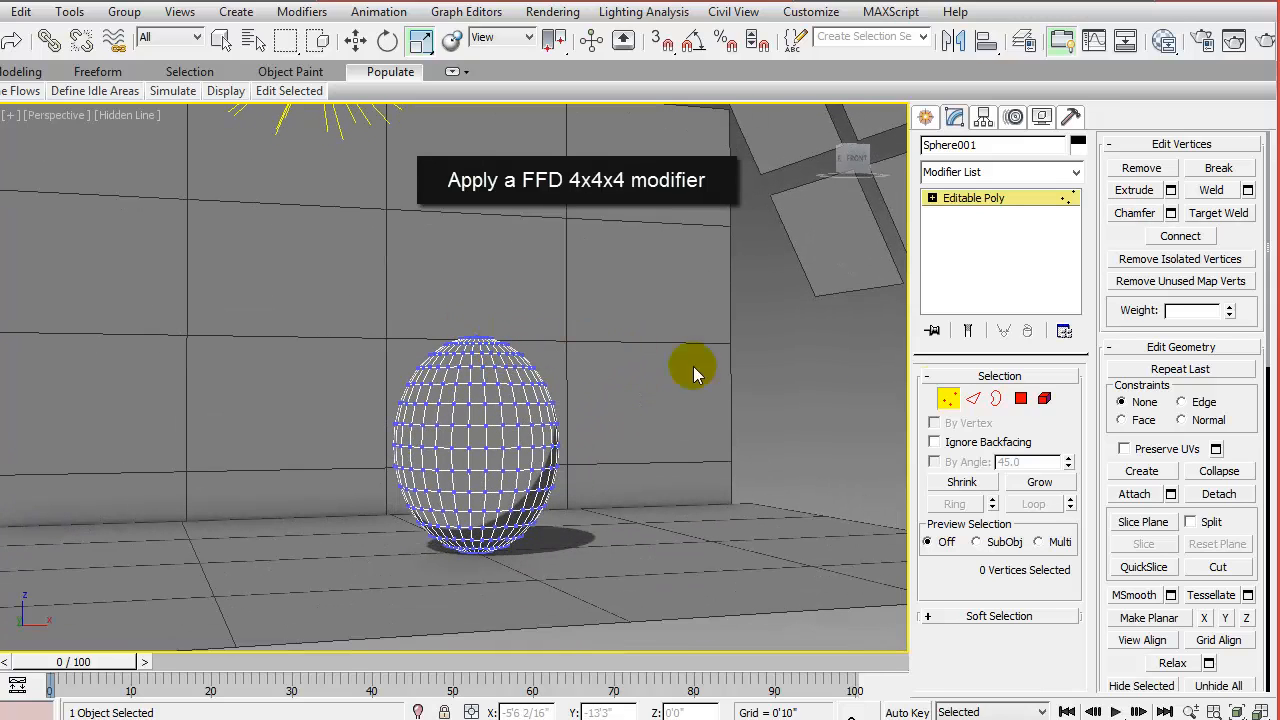
Leave vertex editing on the sphere and apply an FFD 4x4x4 modifier to it
left_click(948, 398)
left_click(1073, 172)
scroll(1060, 240, "down", 10)
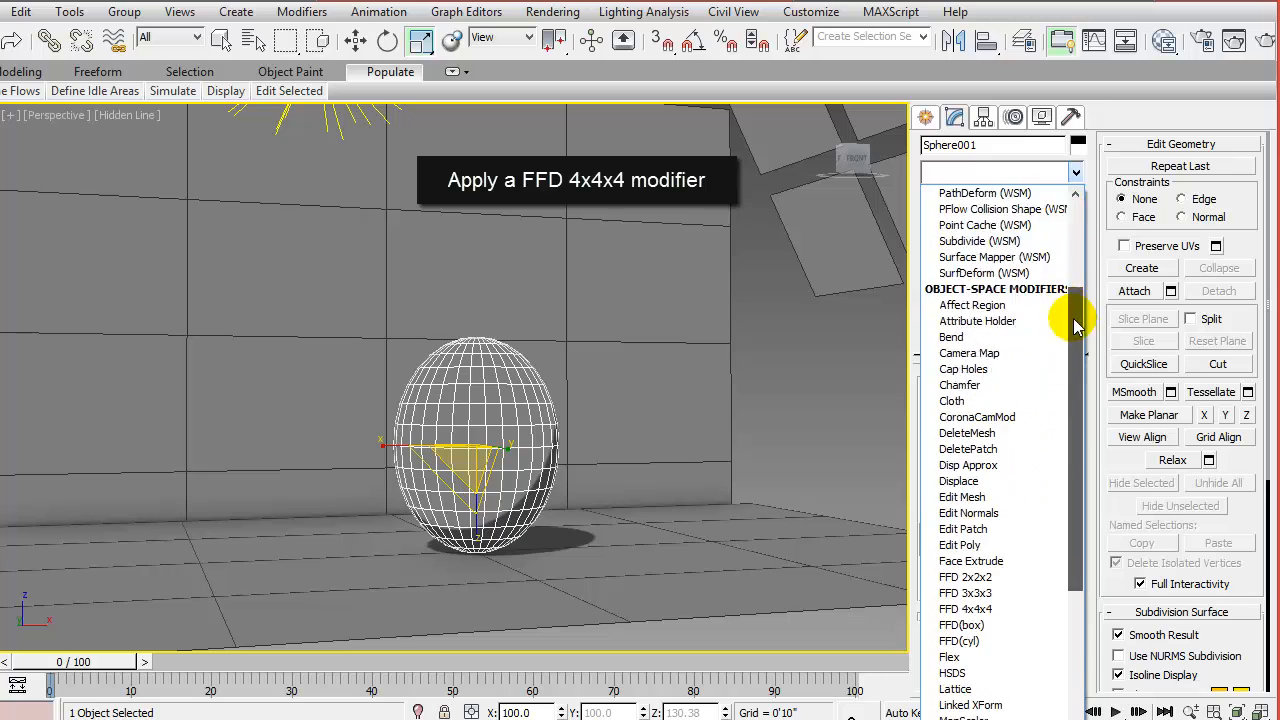
left_click(960, 468)
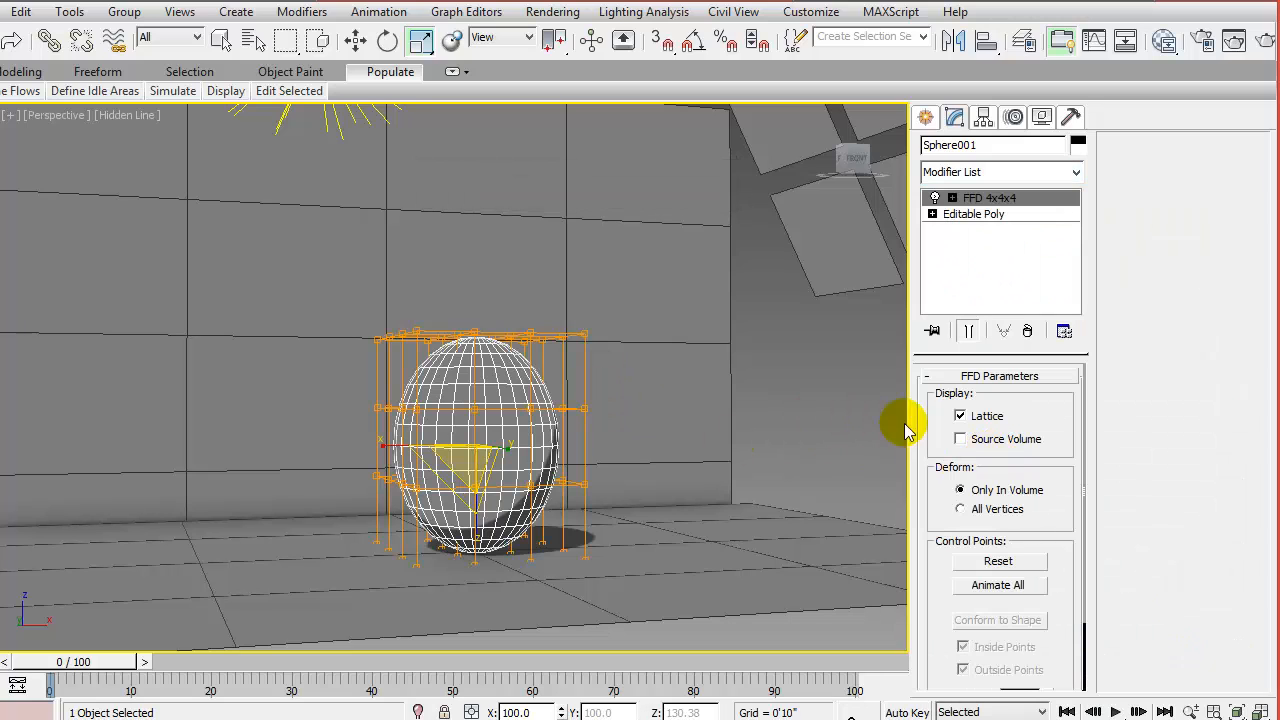
Raise the top layer of FFD control points along Z to stretch the sphere into an egg shape
left_click(953, 198)
left_click(1004, 214)
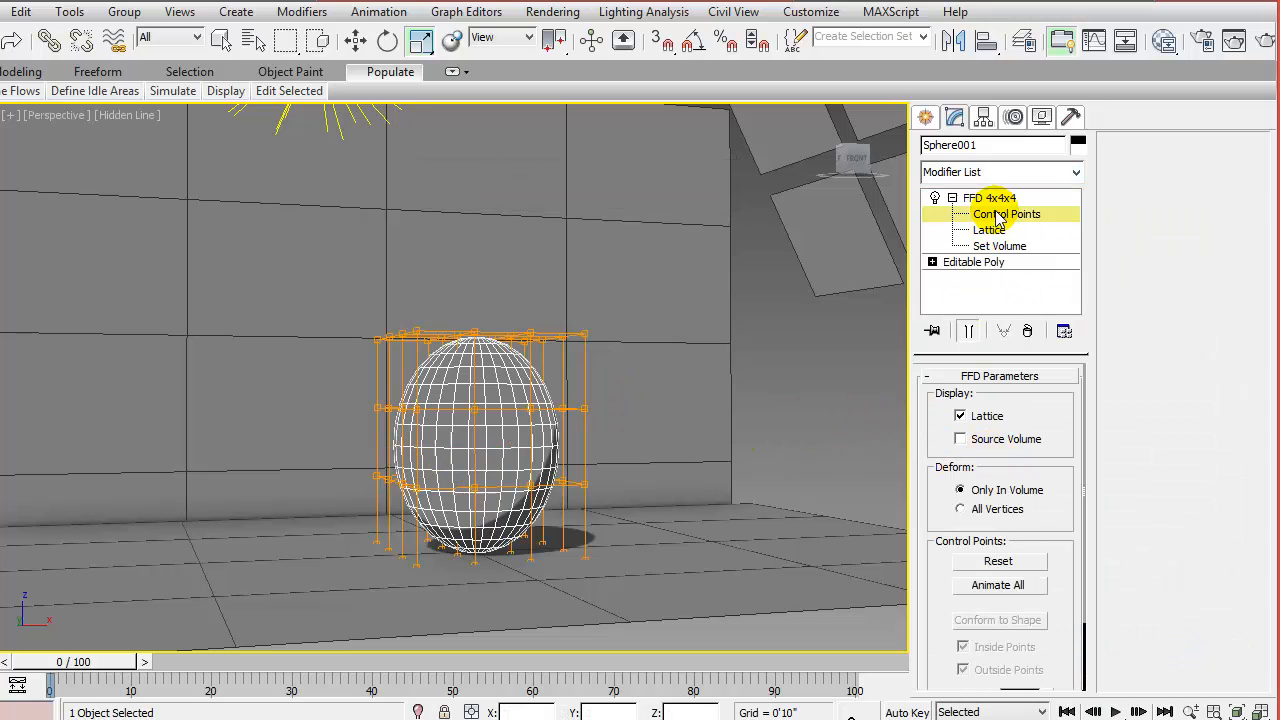
middle_click_drag(425, 308, 426, 322, "alt")
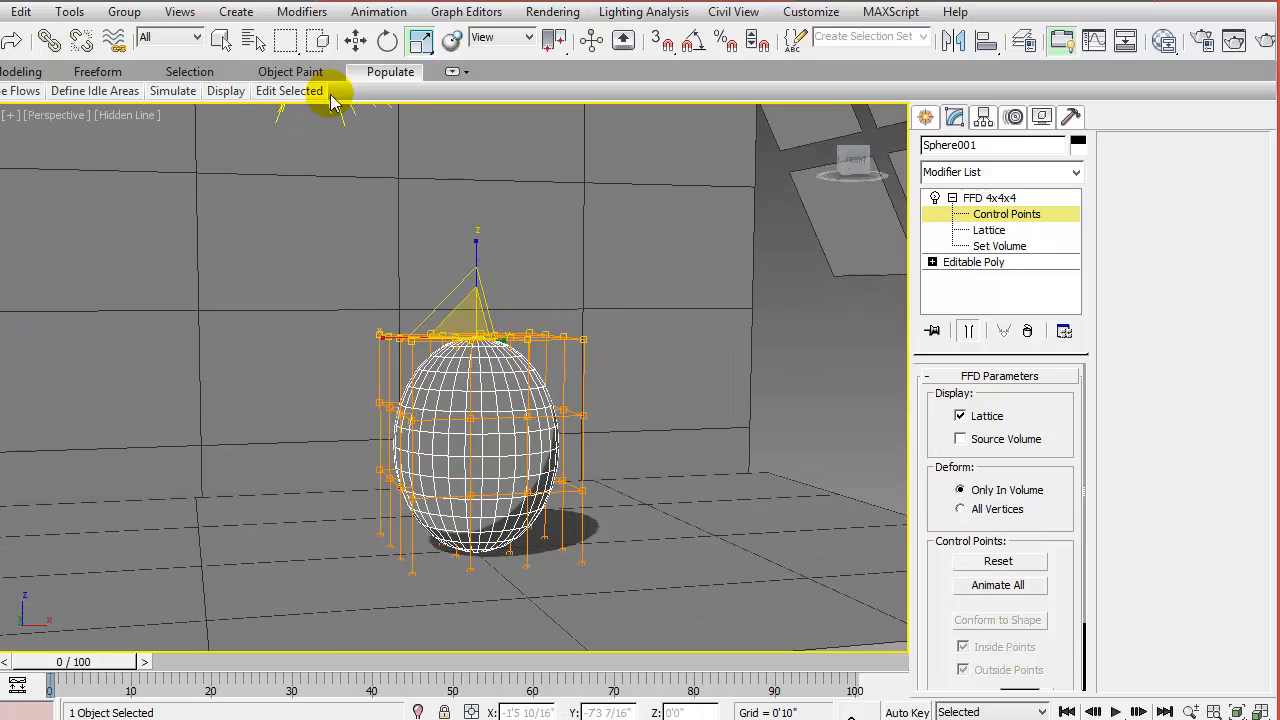
left_click(355, 40)
left_click_drag(491, 281, 492, 247)
middle_click_drag(655, 422, 612, 436, "alt")
Leave the control points and convert the deformed sphere to an Editable Poly
left_click(981, 199)
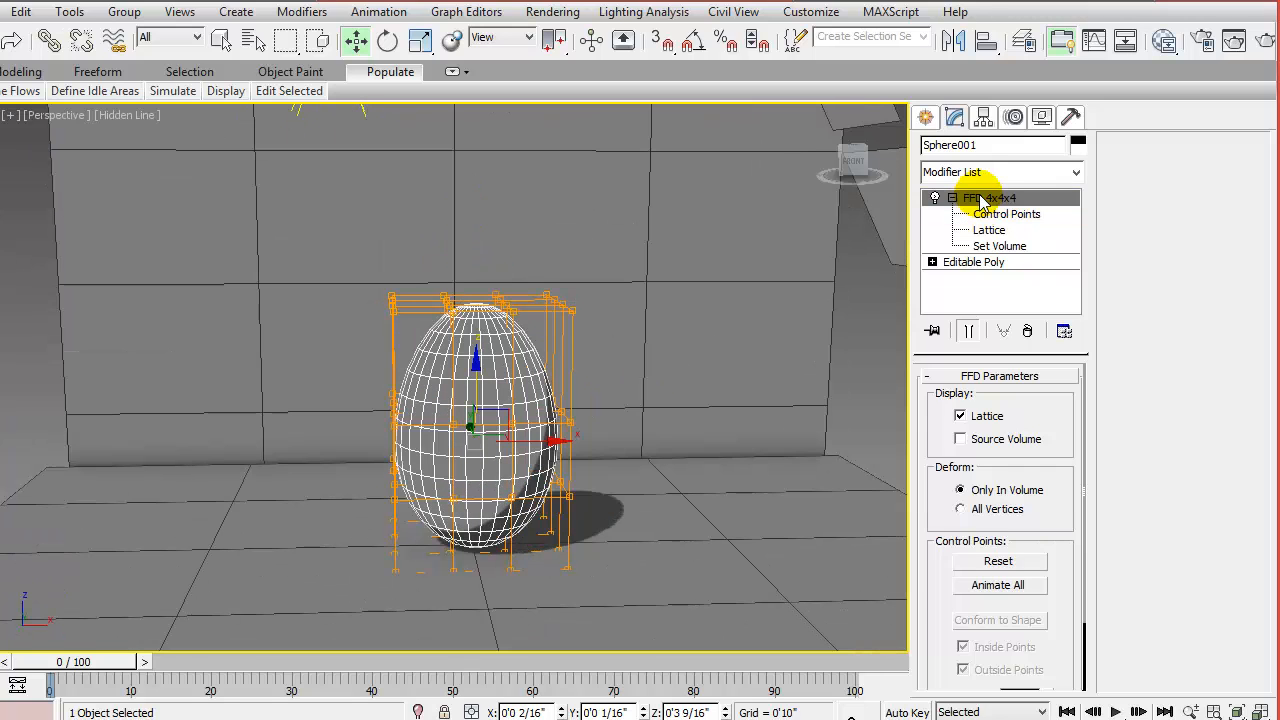
right_click(445, 358)
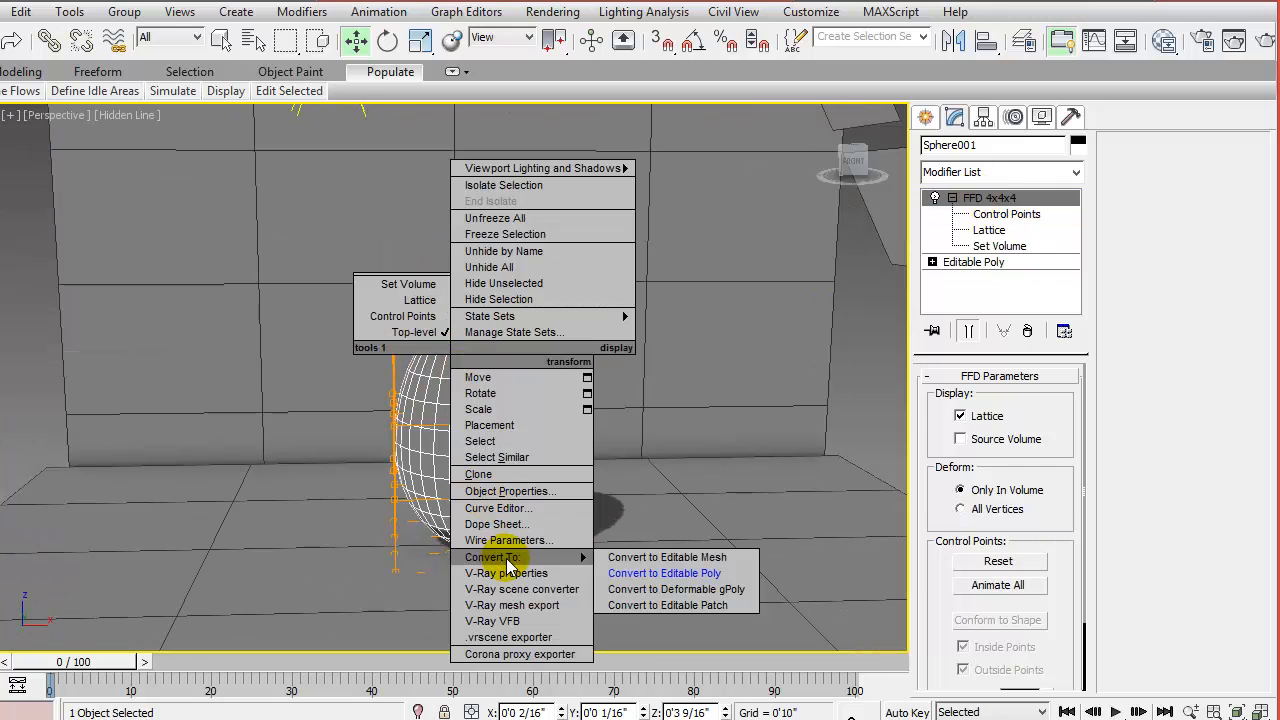
left_click(622, 573)
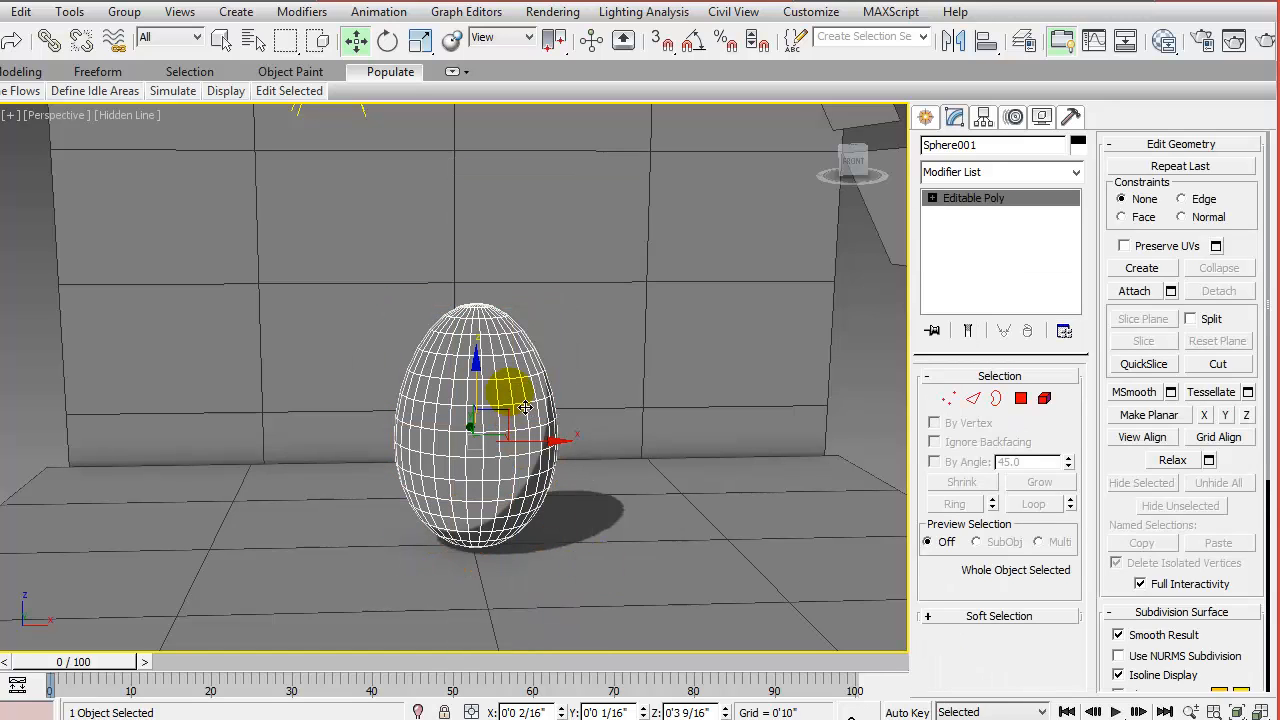
Select the single vertex at the top pole of the egg and raise it along Z into a pointed tip
middle_click_drag(525, 407, 560, 448, "alt")
left_click(948, 398)
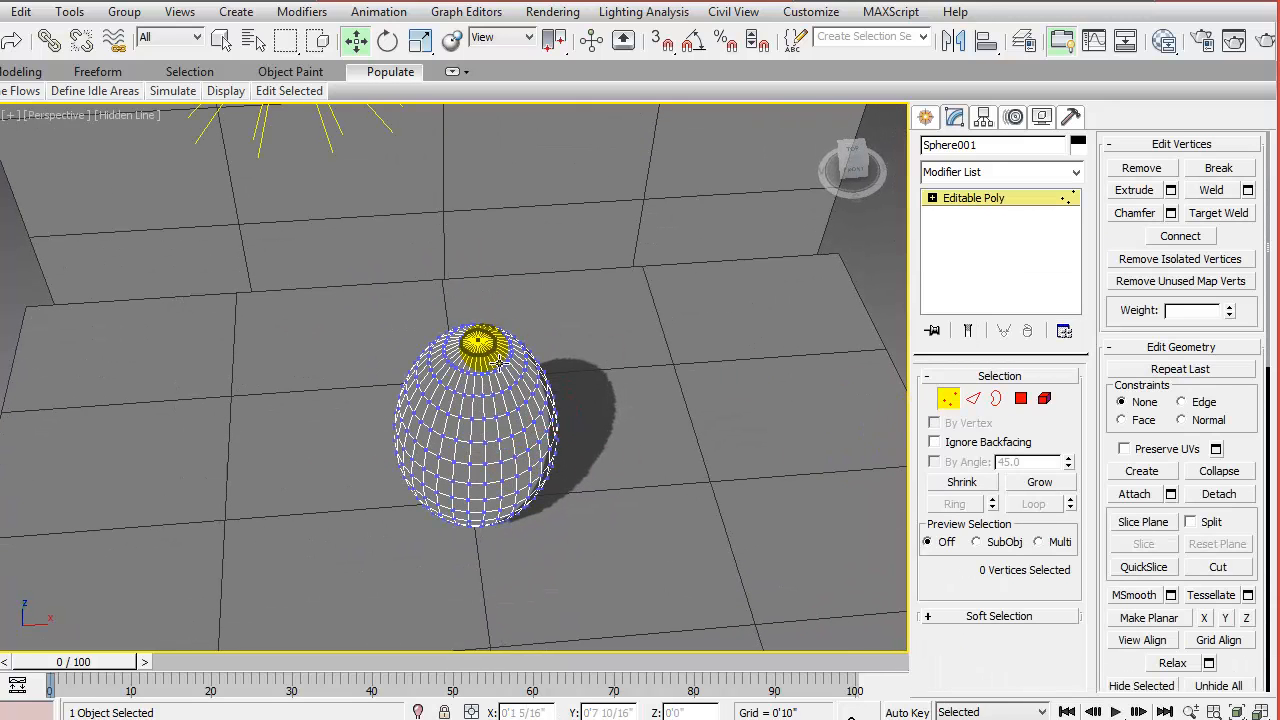
left_click(488, 348)
middle_click_drag(490, 345, 500, 305, "alt")
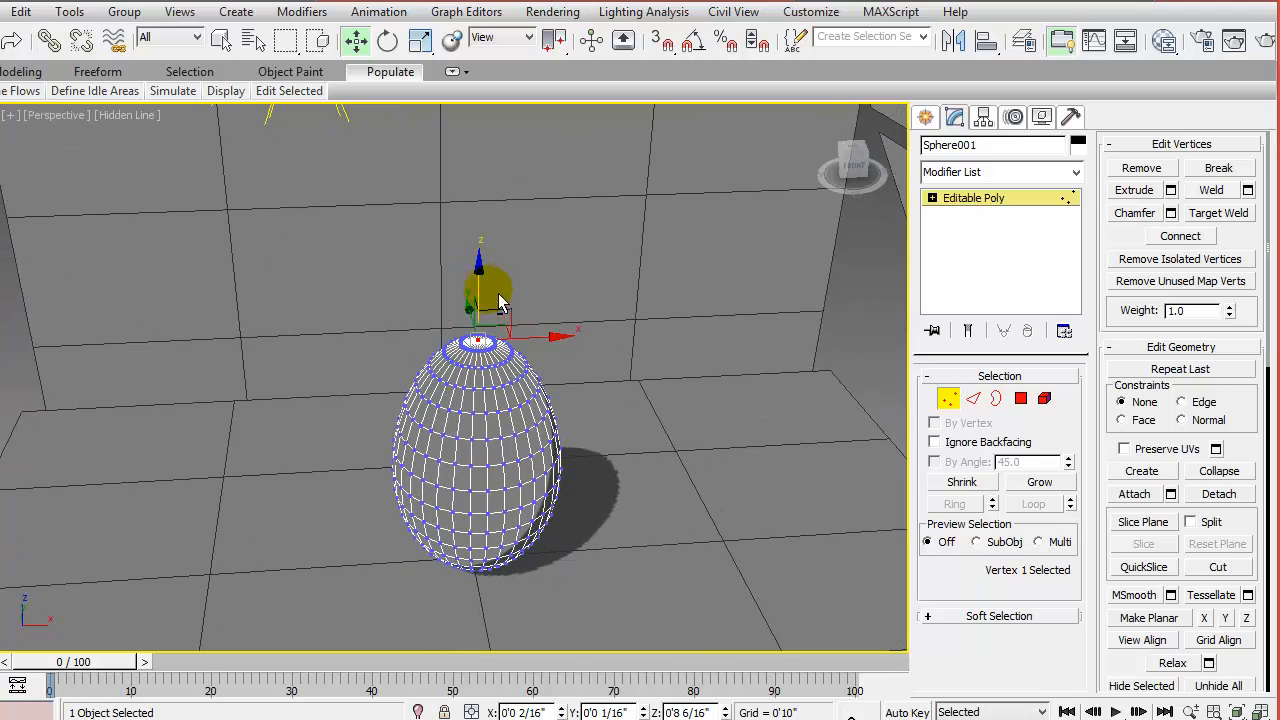
scroll(516, 402, "up", 5)
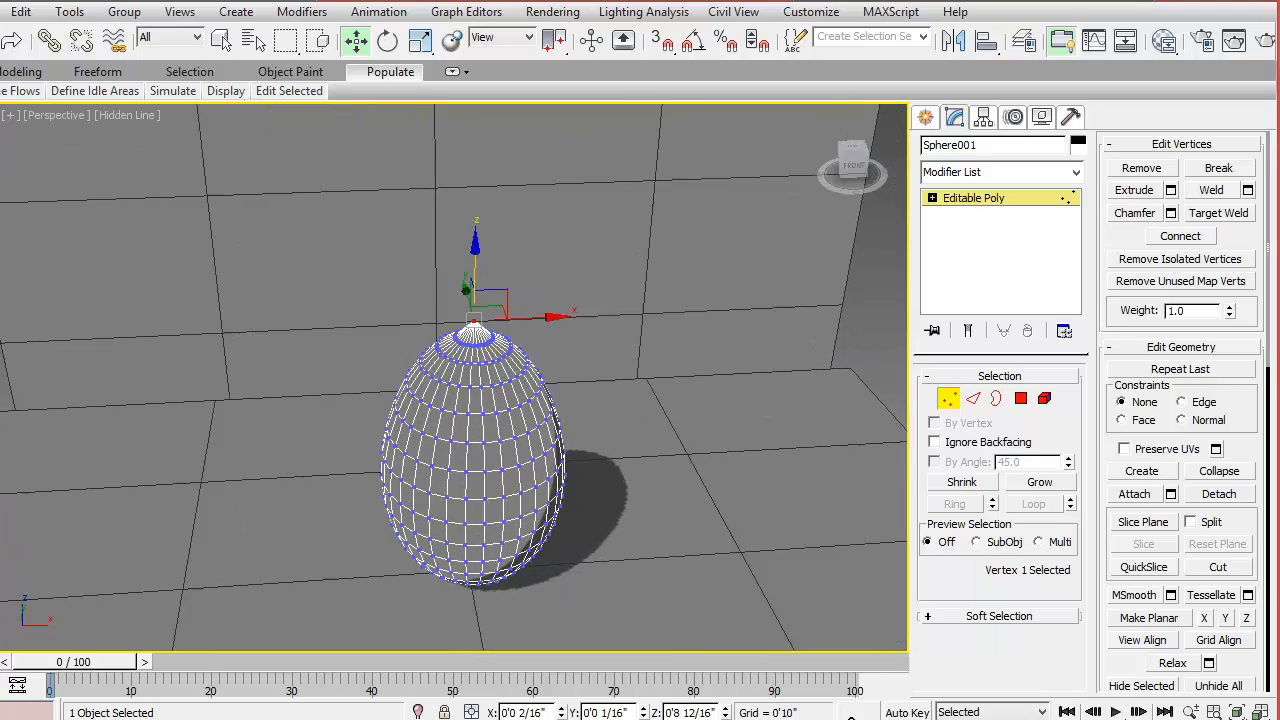
middle_click_drag(522, 272, 484, 304, "alt")
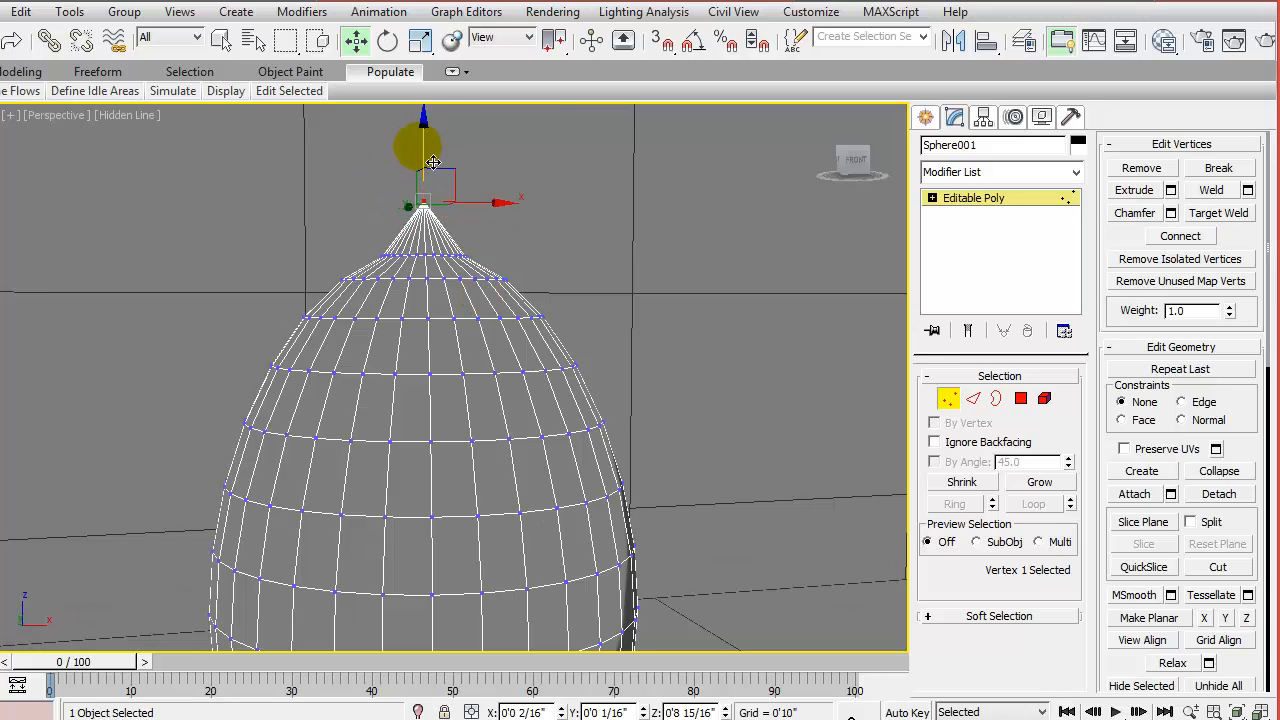
Connect the edges around the pointed tip with 2 segments and a pinch of 46
left_click(973, 398)
left_click_drag(447, 247, 450, 250)
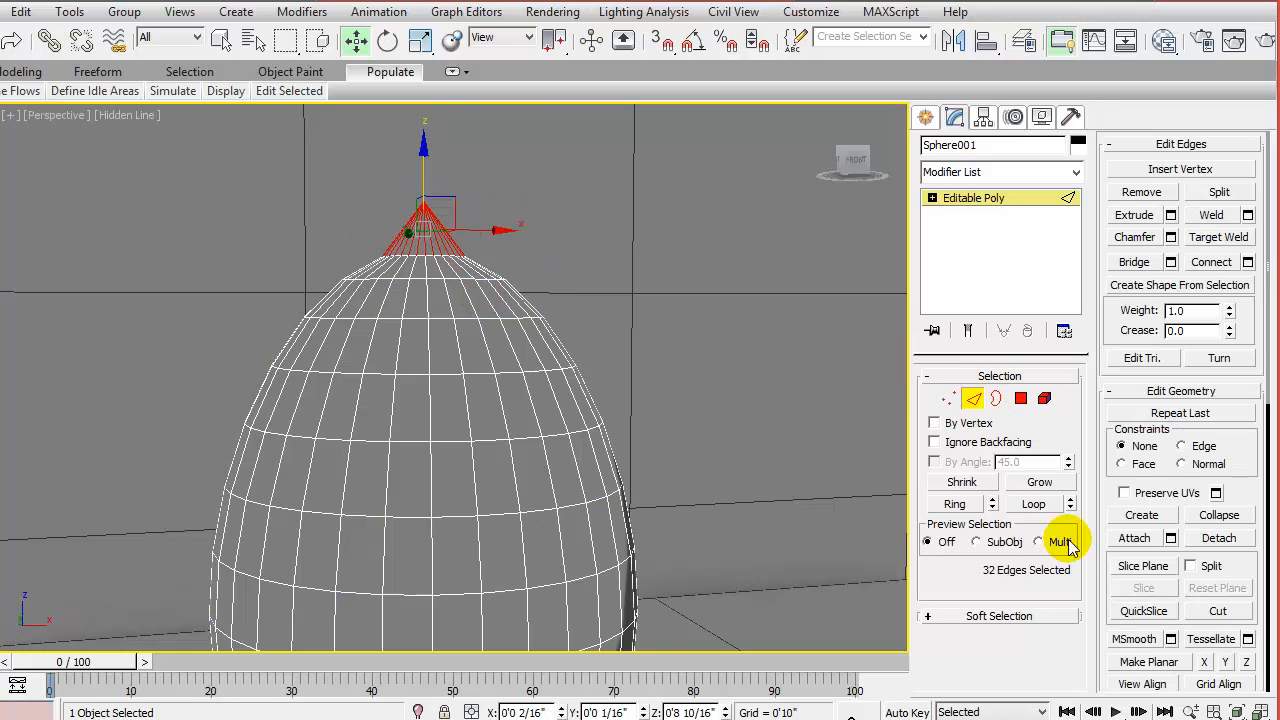
left_click(1248, 262)
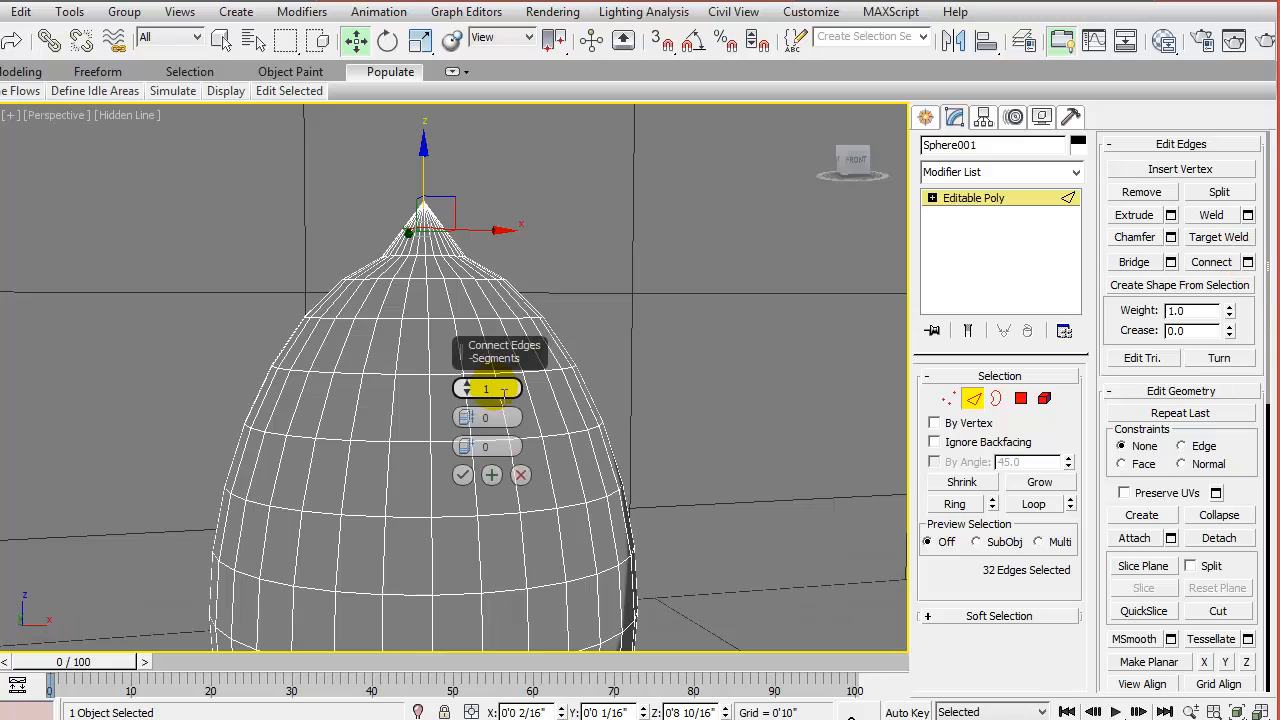
left_click_drag(478, 420, 550, 235)
left_click(466, 476)
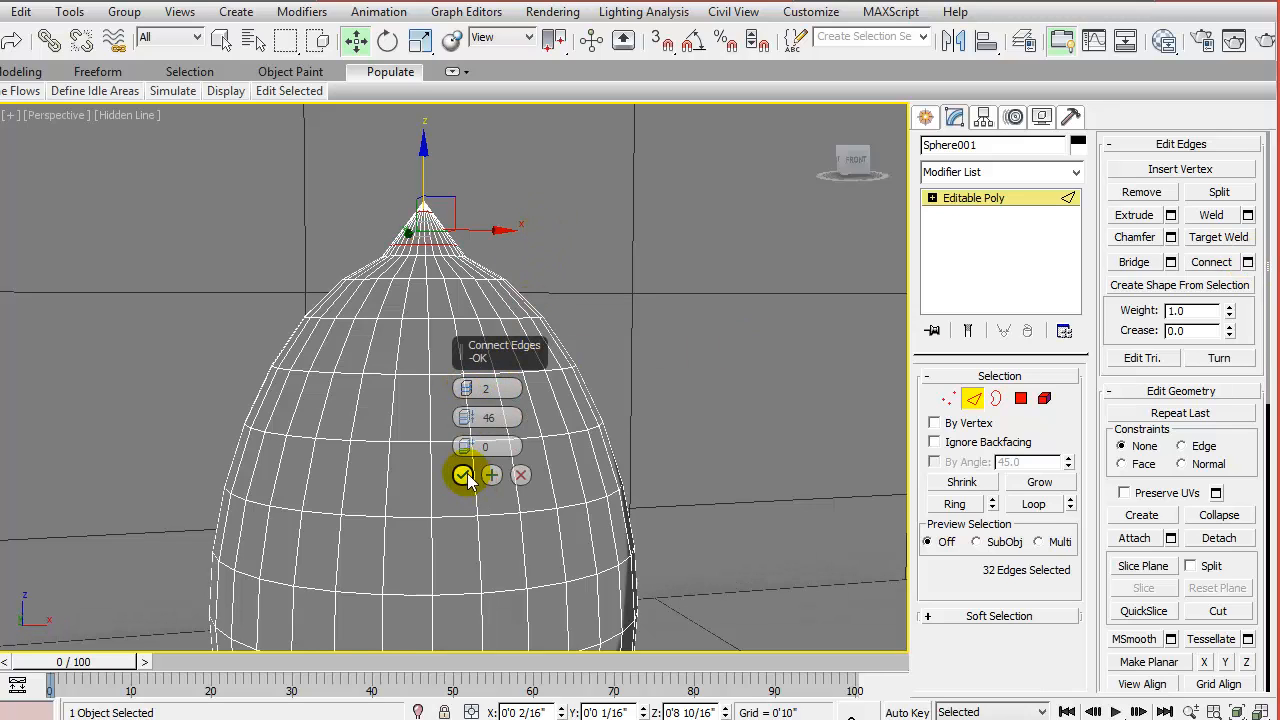
Scale the lower new vertex ring inward and the upper ring with the tip to about 170% to form a neck
left_click(948, 398)
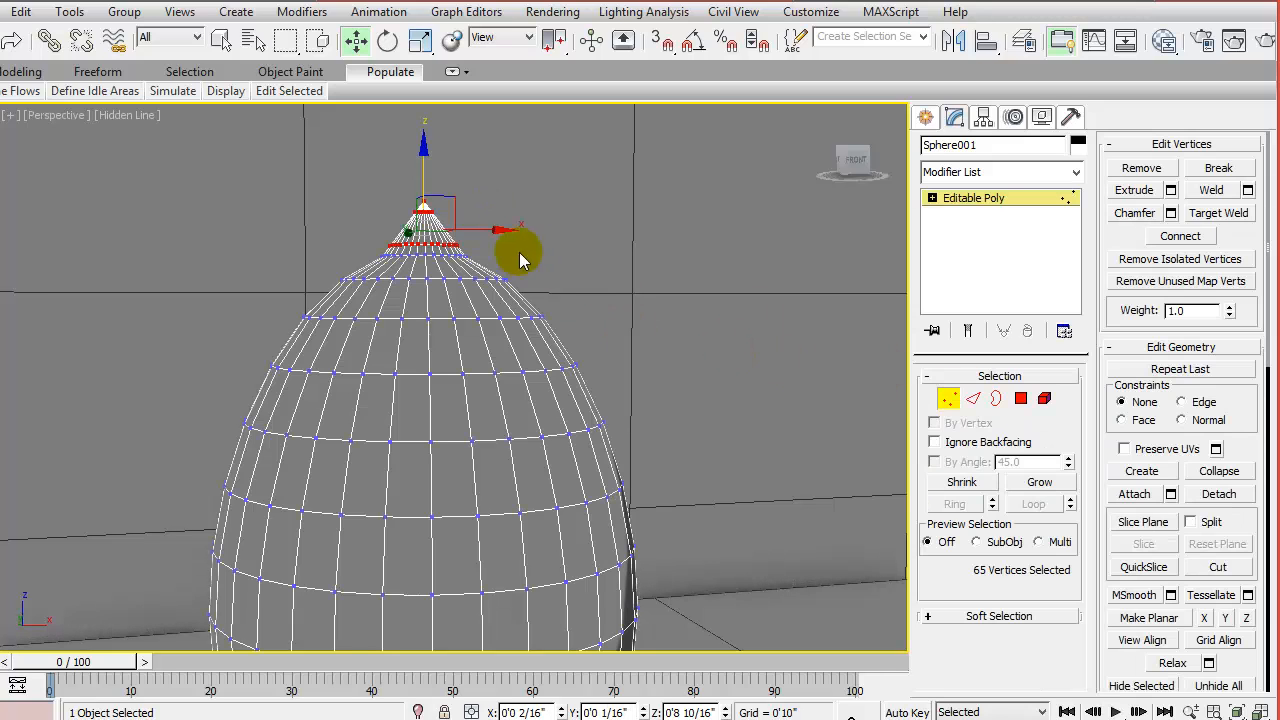
left_click_drag(388, 186, 488, 256)
left_click(420, 40)
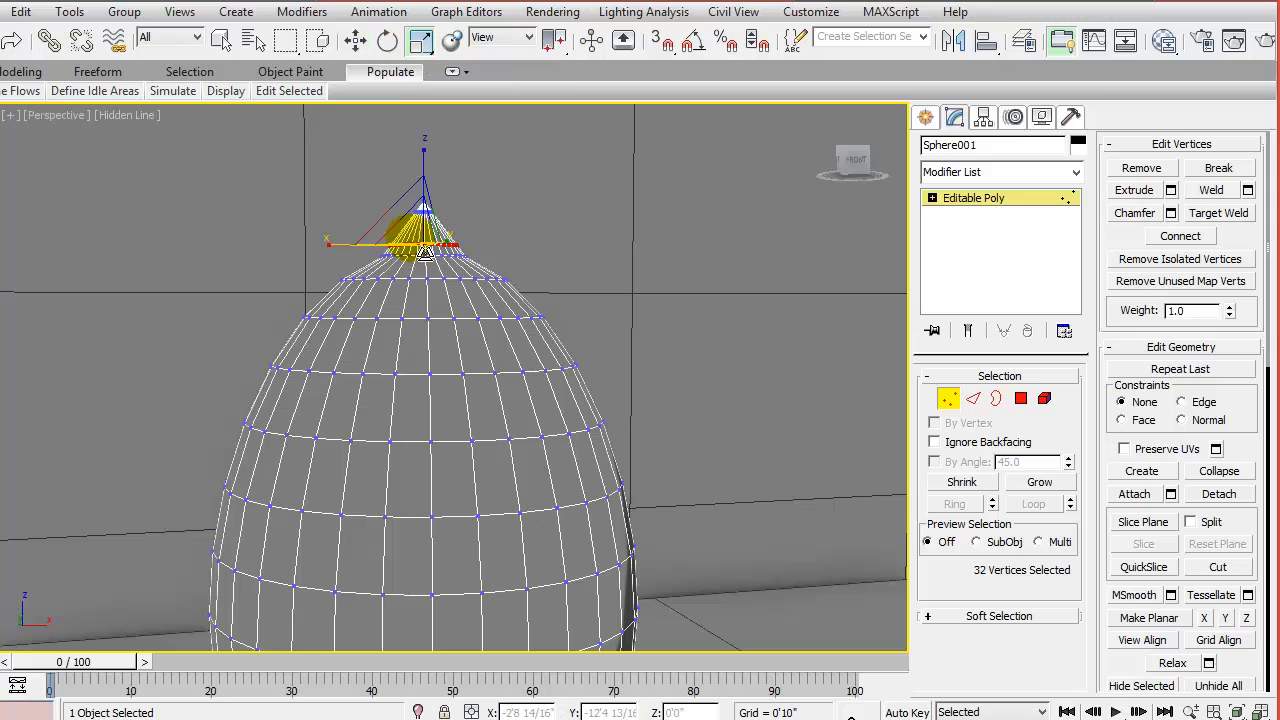
left_click_drag(428, 228, 464, 301)
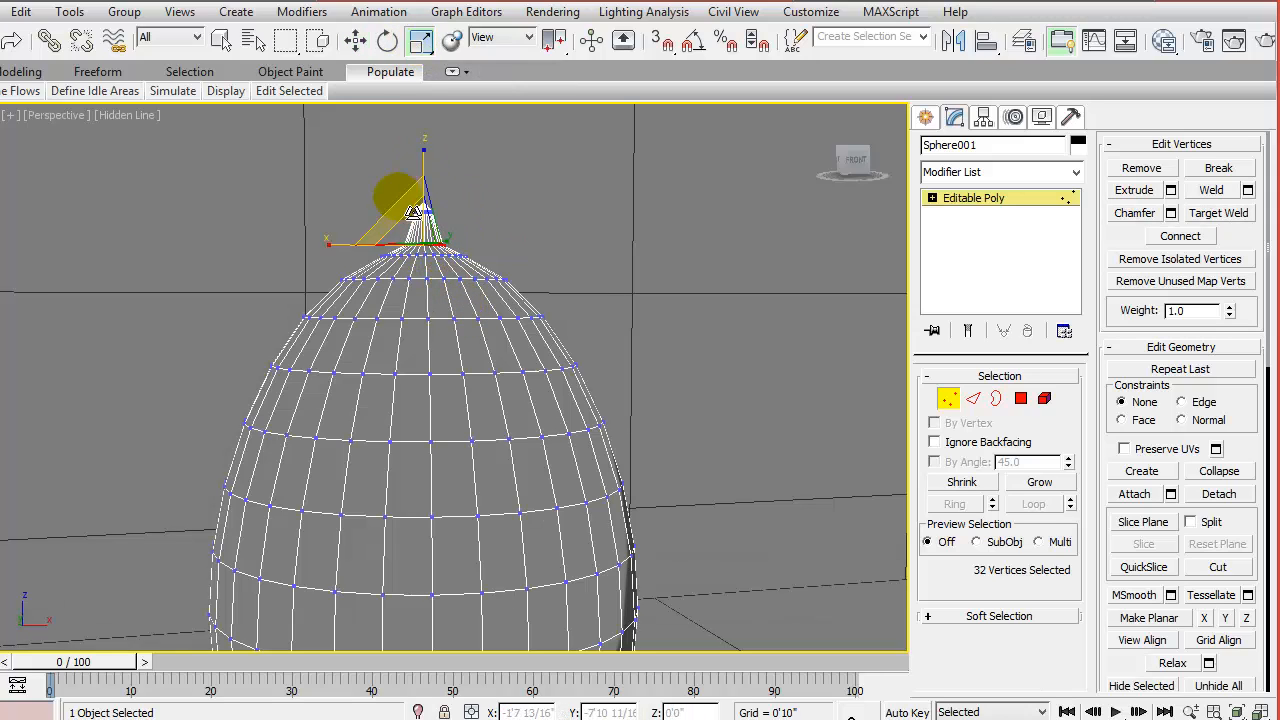
left_click_drag(395, 184, 470, 152)
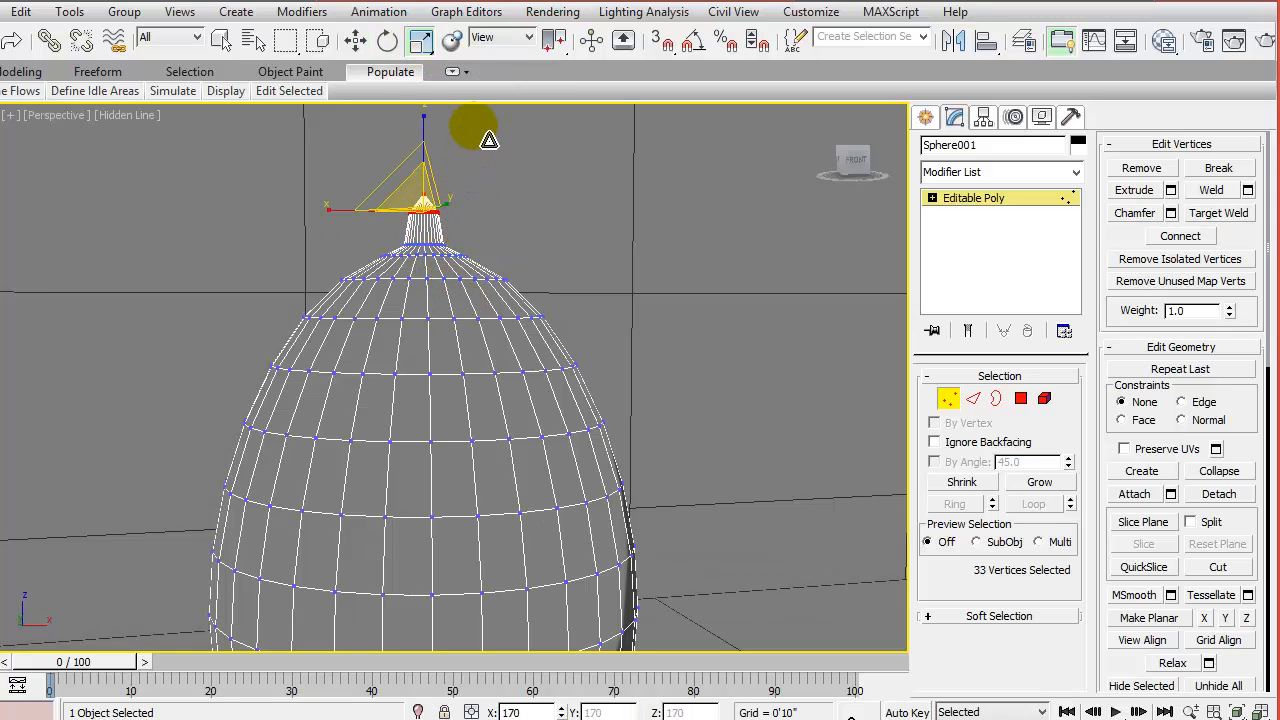
Raise the upper ring and tip by about 4/16" along Z, and remove the tip vertex to flatten the neck's top
left_click(357, 41)
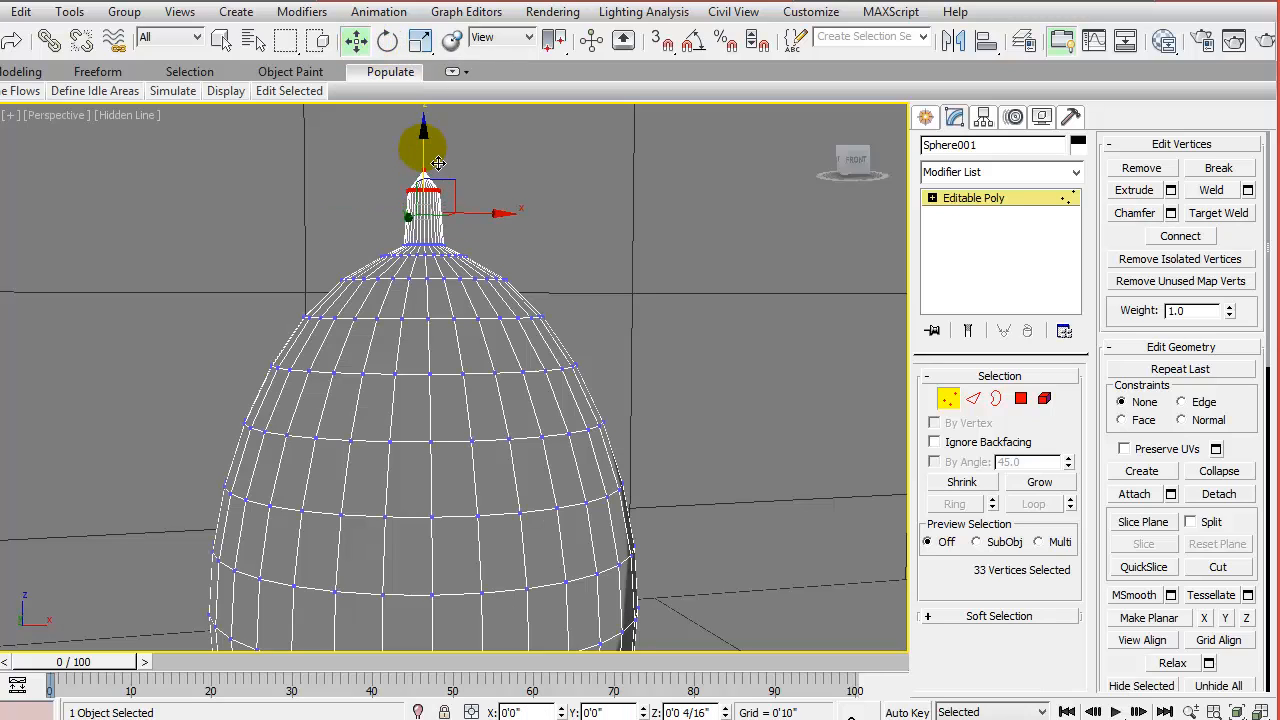
left_click_drag(438, 163, 432, 197)
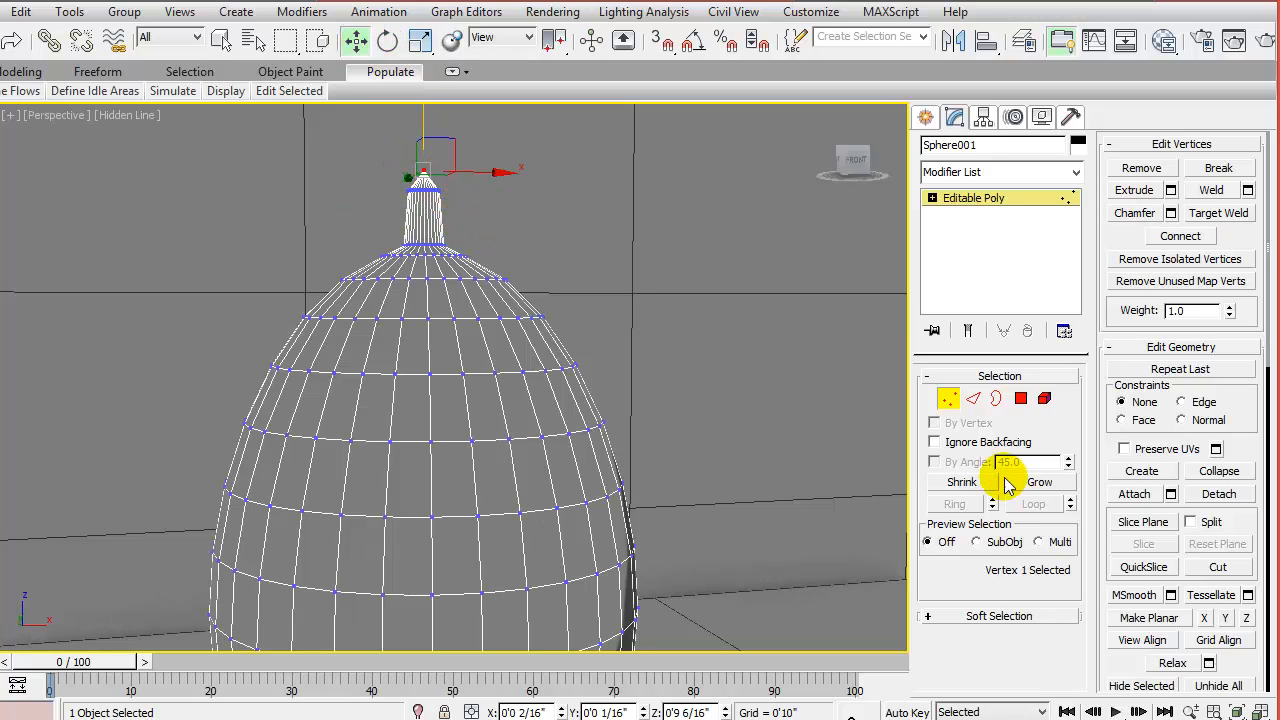
left_click(1142, 170)
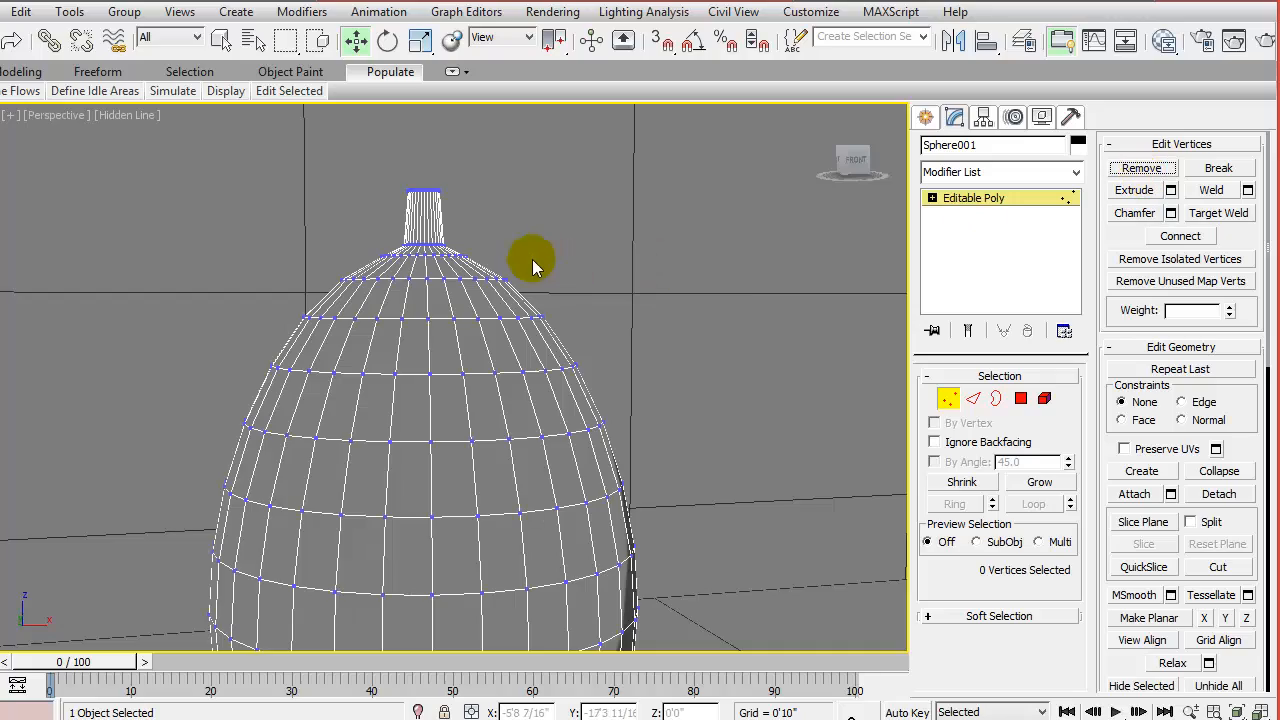
Select the vertical edges around the neck and connect them with 2 segments
middle_click_drag(532, 259, 545, 288, "alt")
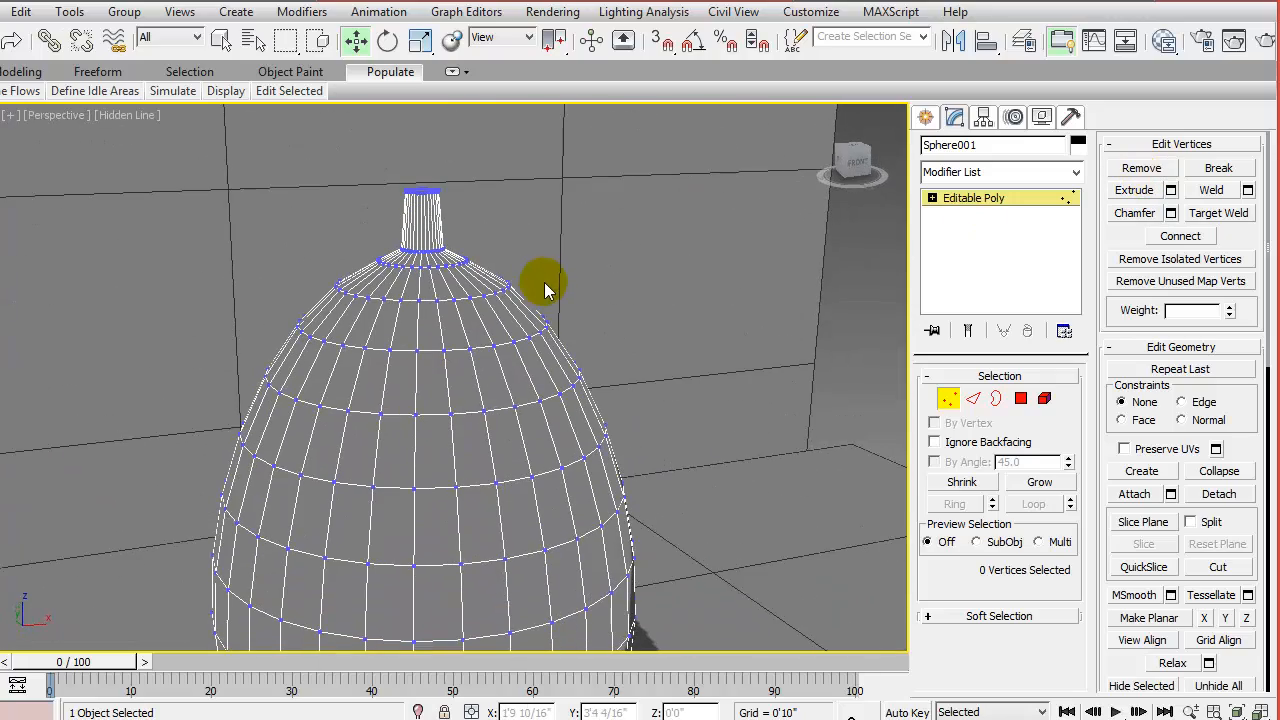
left_click(979, 403)
left_click_drag(381, 212, 458, 204)
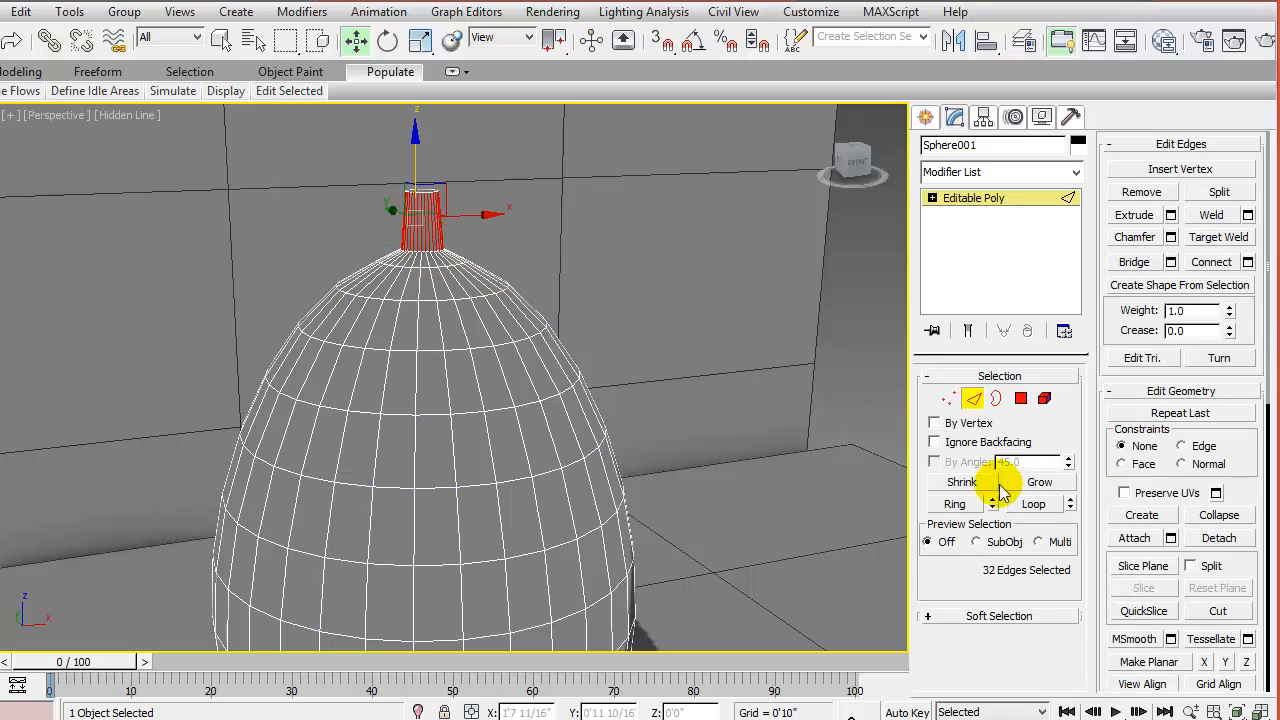
left_click(1248, 261)
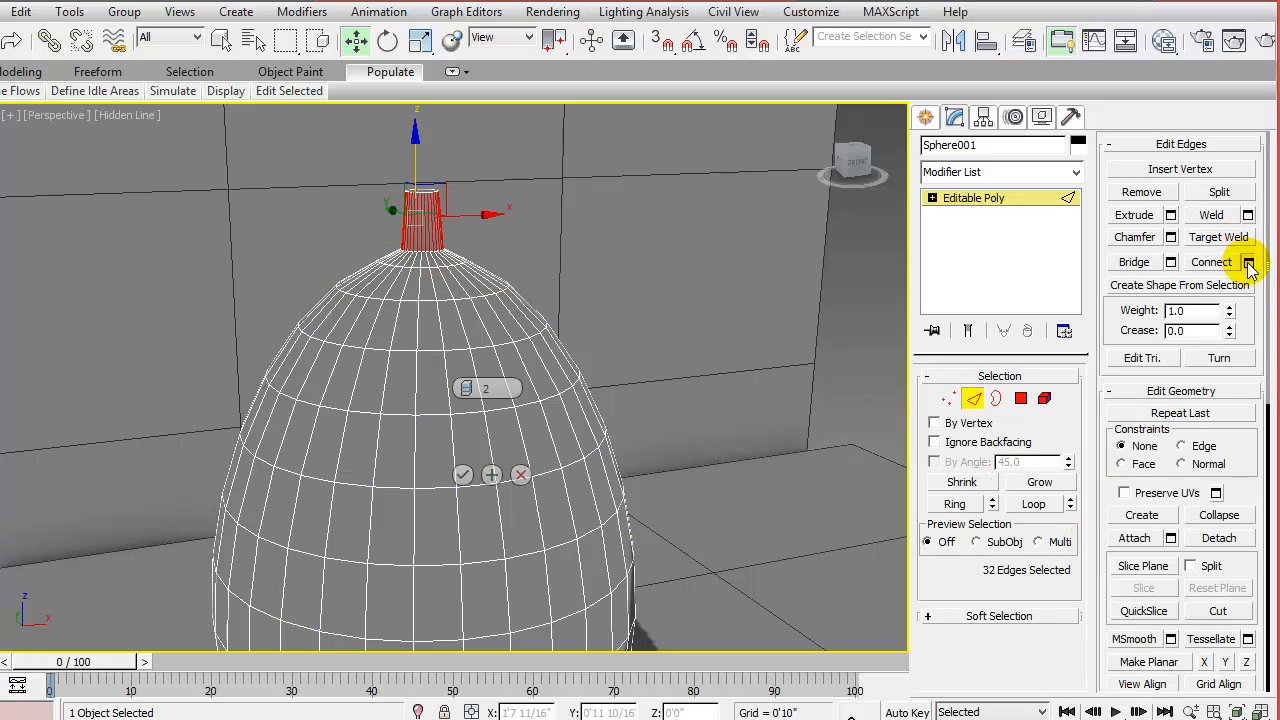
left_click(463, 476)
Extrude the top band of neck polygons, without the cap, outward by 0'0 1/16" along local normals to form a rim
key("4")
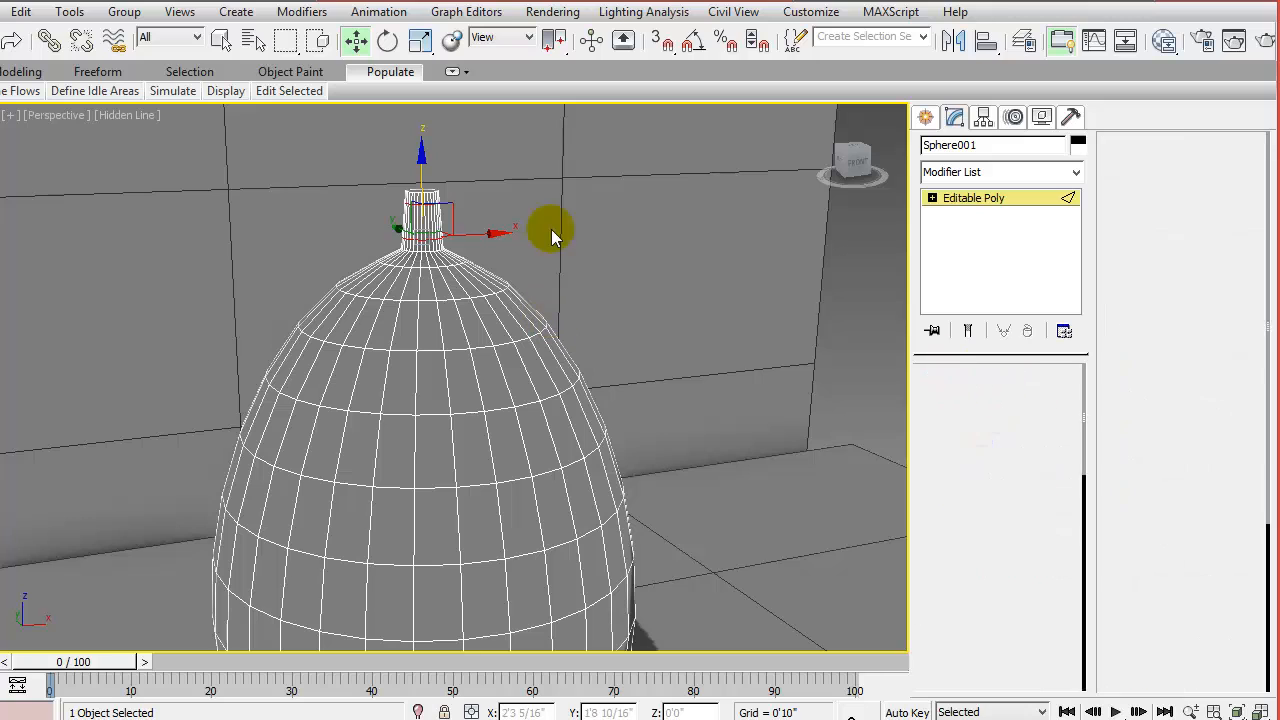
left_click_drag(386, 158, 444, 200)
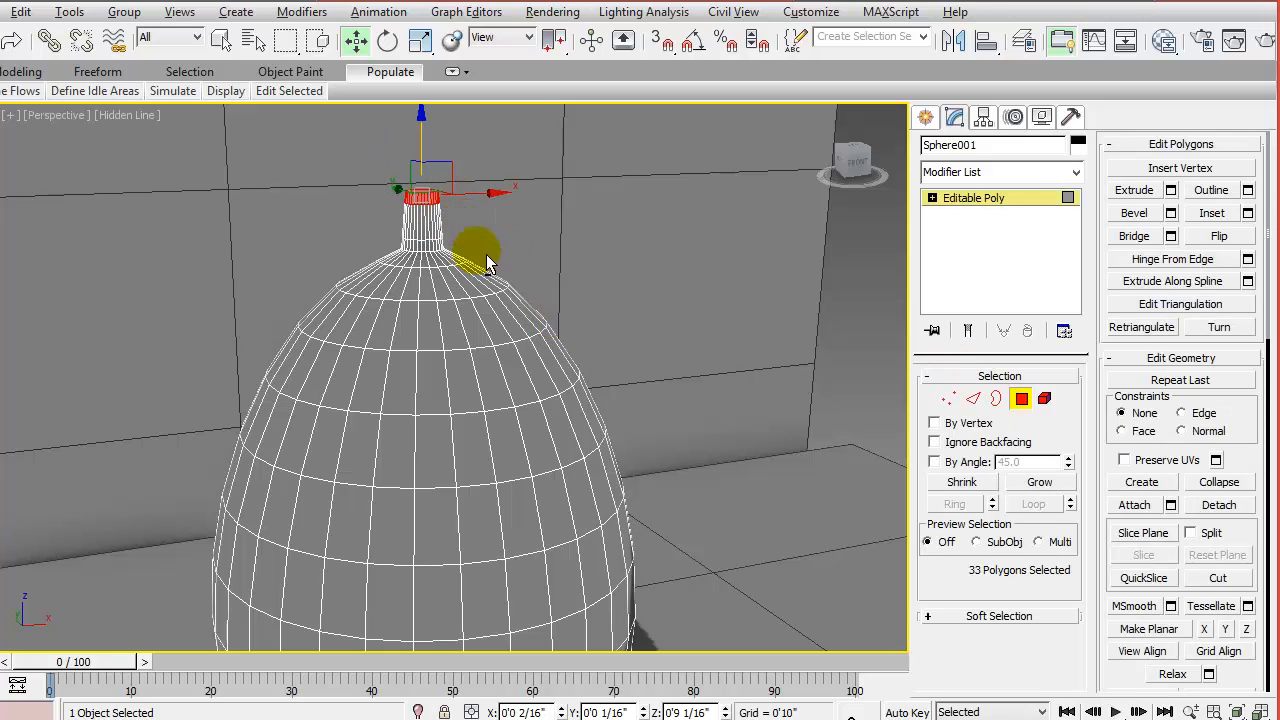
middle_click_drag(487, 262, 468, 258, "alt")
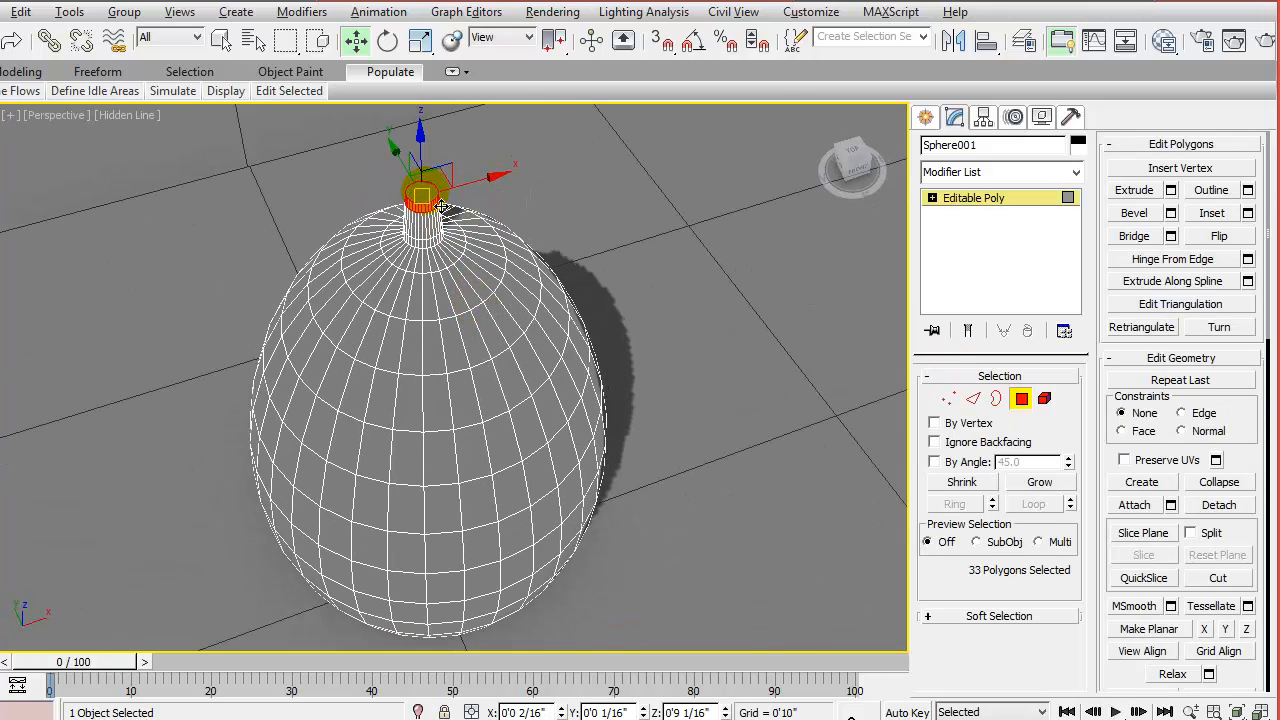
scroll(486, 294, "up", 5)
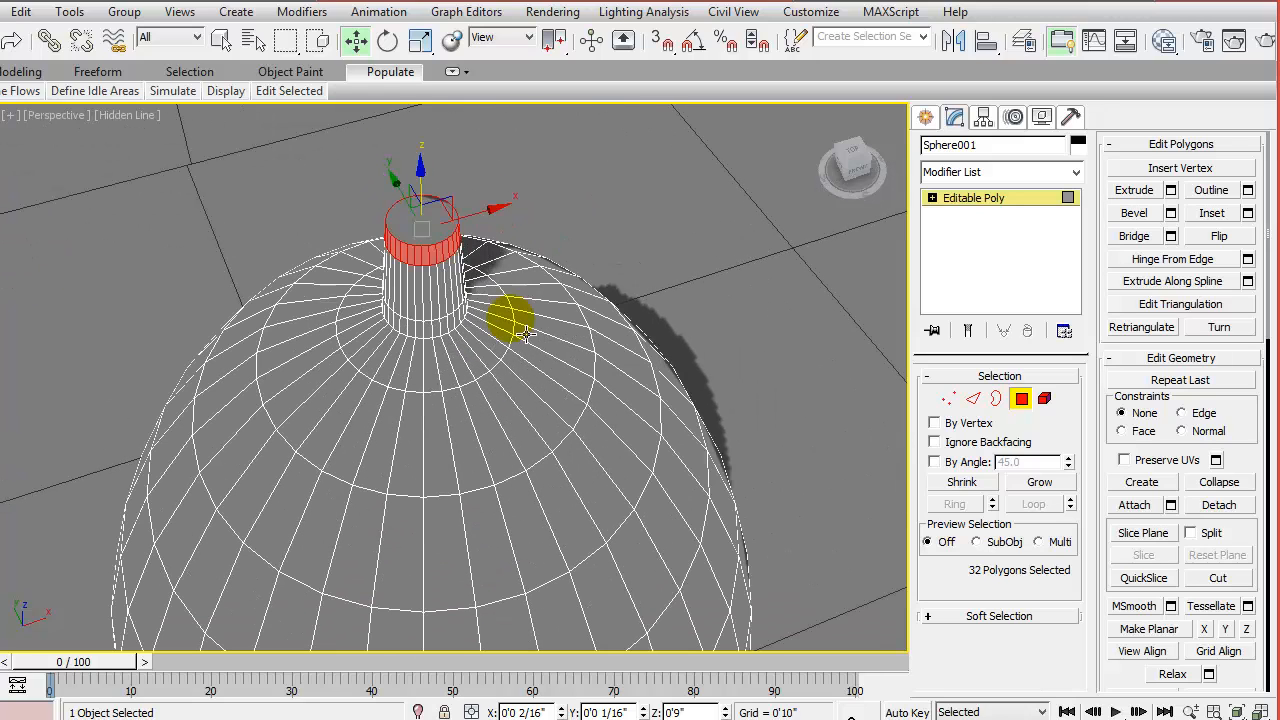
left_click(1171, 190)
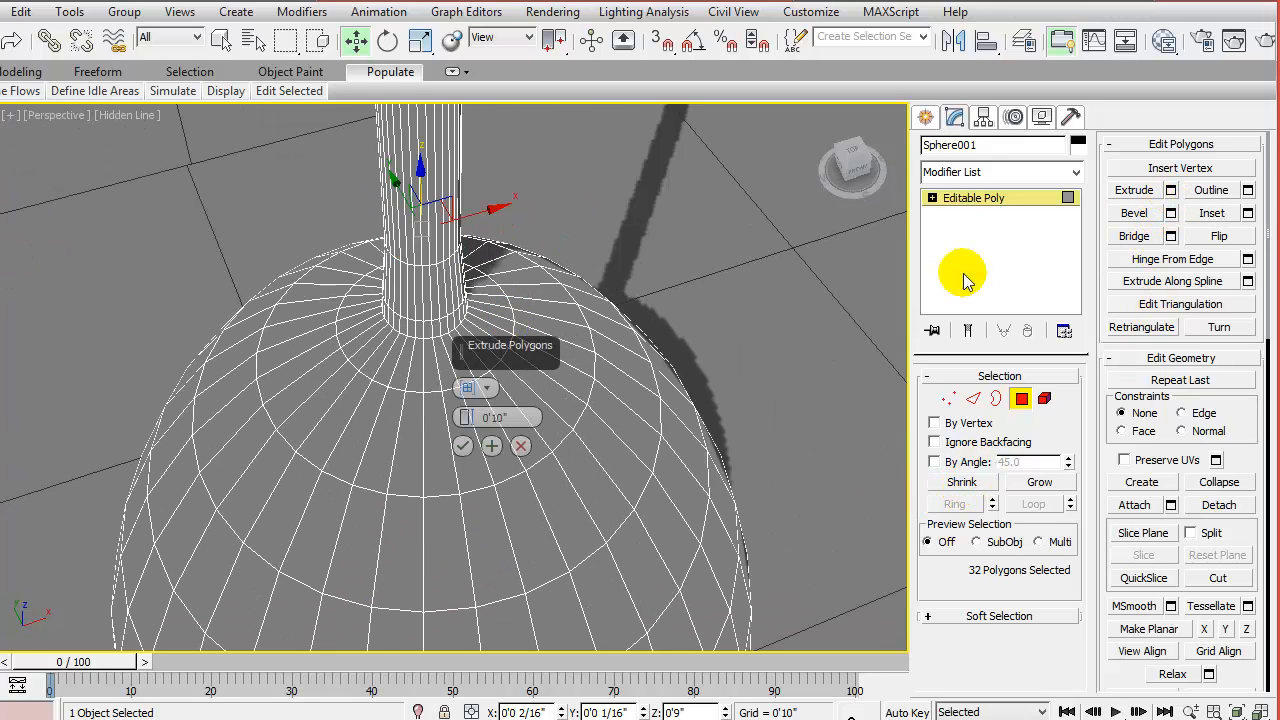
left_click_drag(545, 420, 534, 474)
left_click(472, 389)
left_click(523, 423)
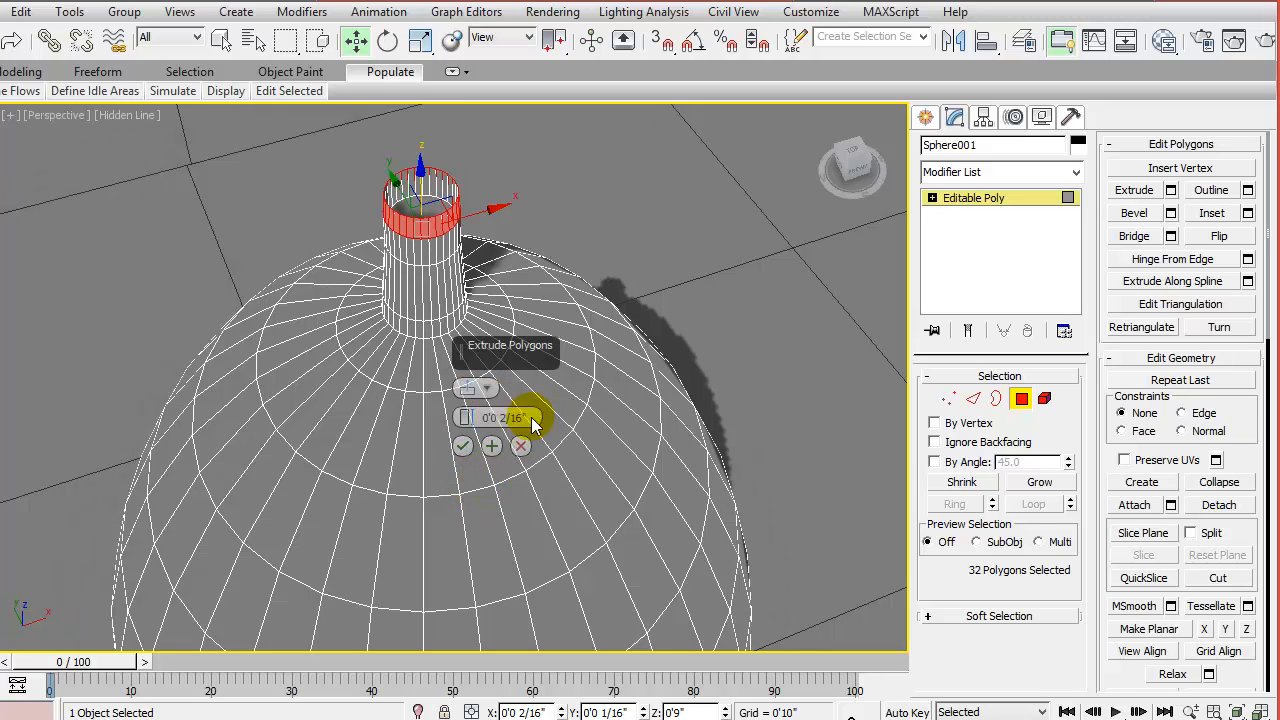
left_click_drag(468, 424, 472, 419)
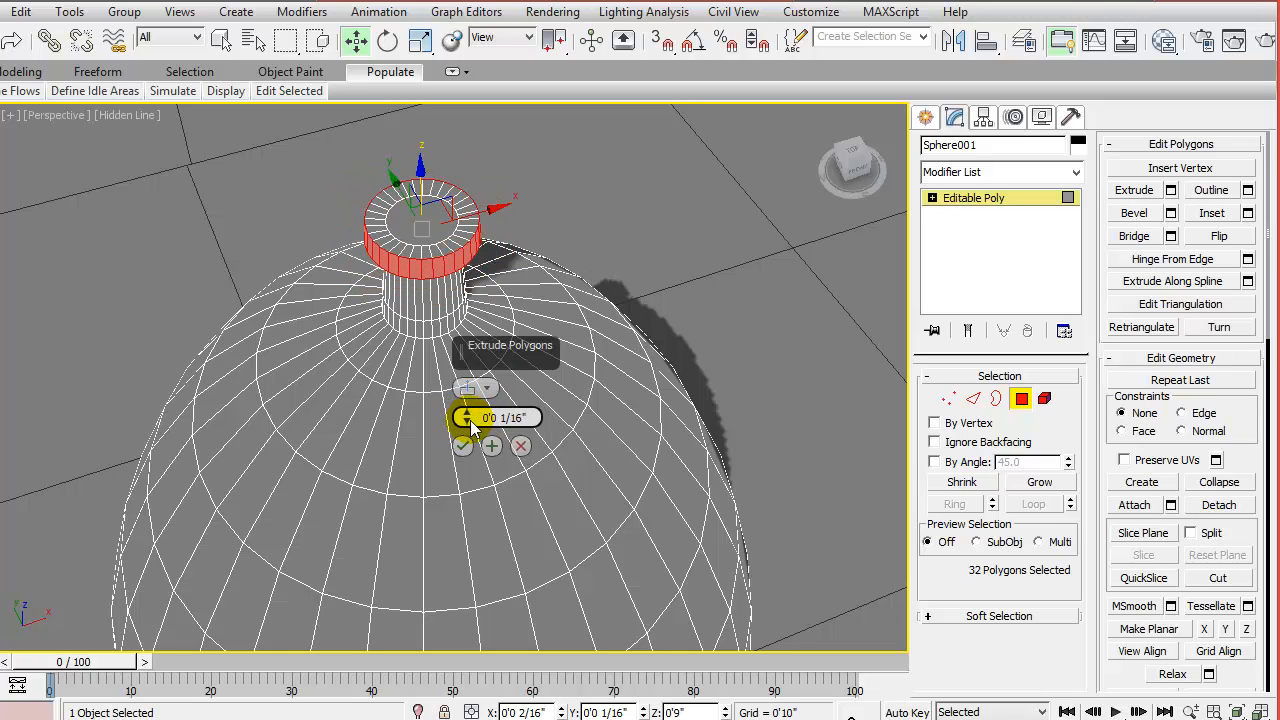
left_click(461, 448)
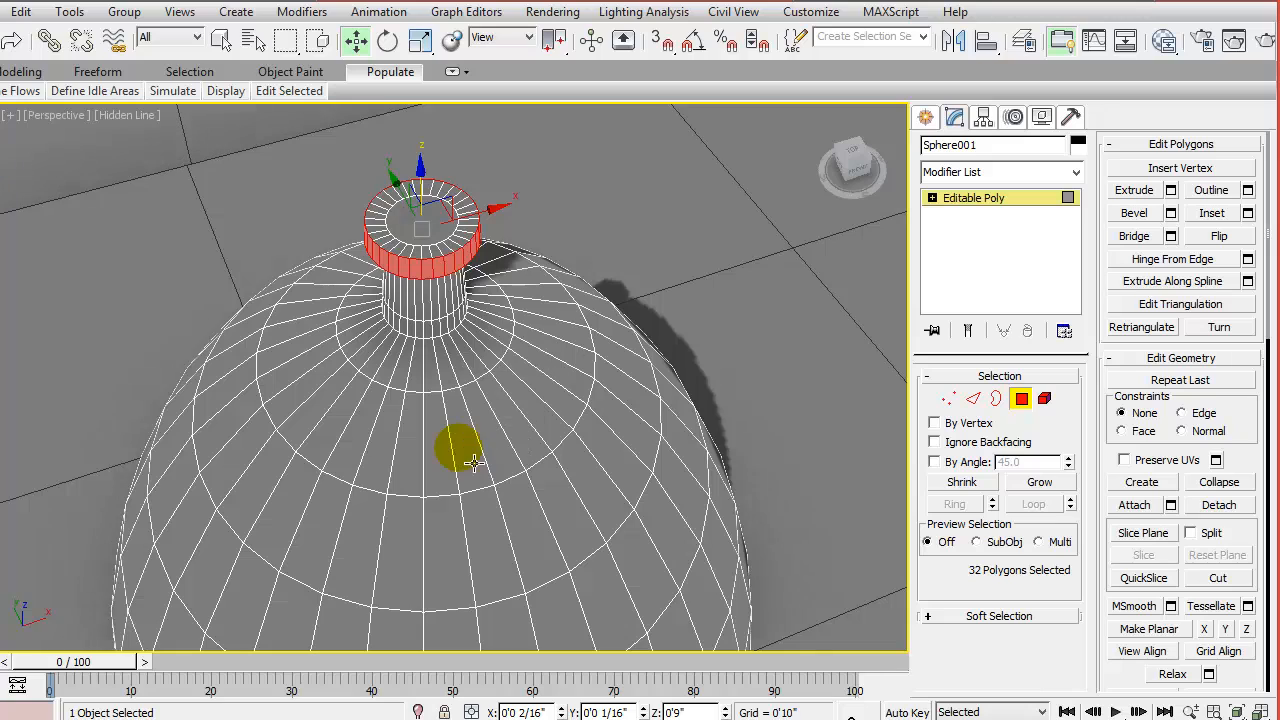
Select the rim and upper neck vertices, excluding the neck's base ring, and scale them down uniformly to narrow the neck
mouse_move(537, 417)
middle_mouse_down("alt")
mouse_move(550, 341)
mouse_move(537, 426)
middle_mouse_up("alt")
key("1")
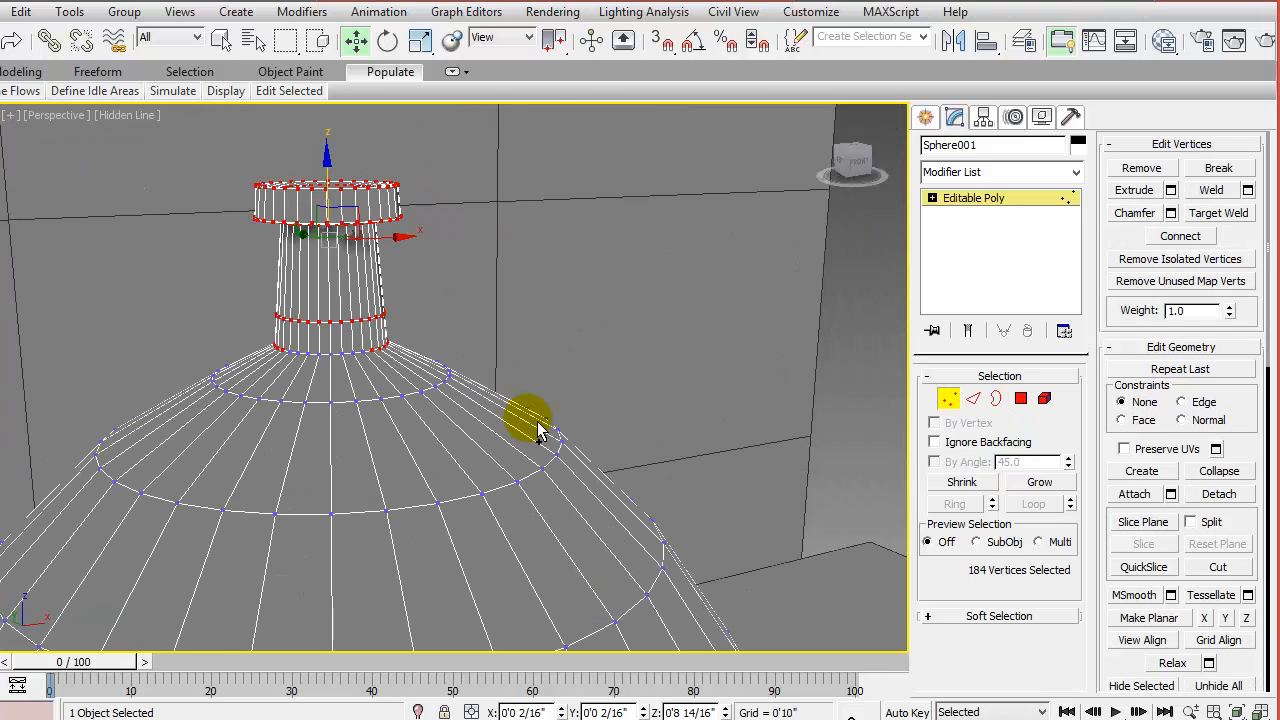
left_click_drag(197, 152, 448, 279)
left_click_drag(463, 342, 463, 342)
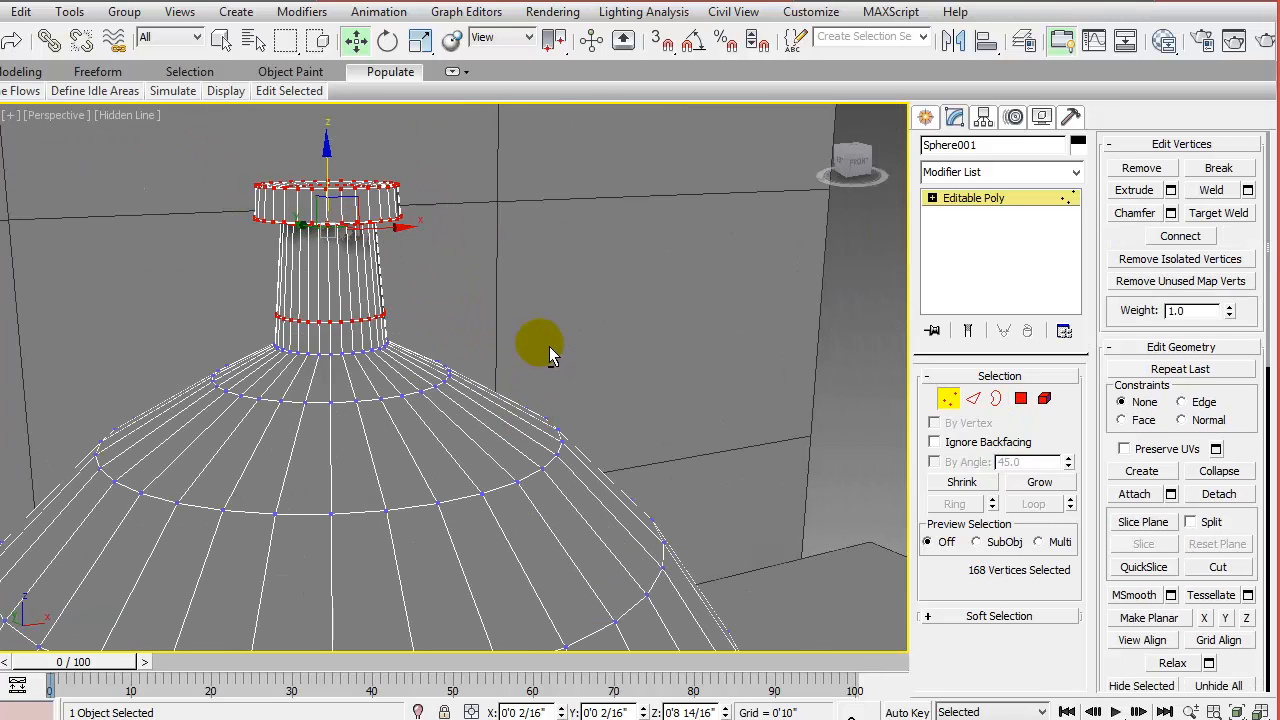
middle_click_drag(549, 346, 540, 342, "alt")
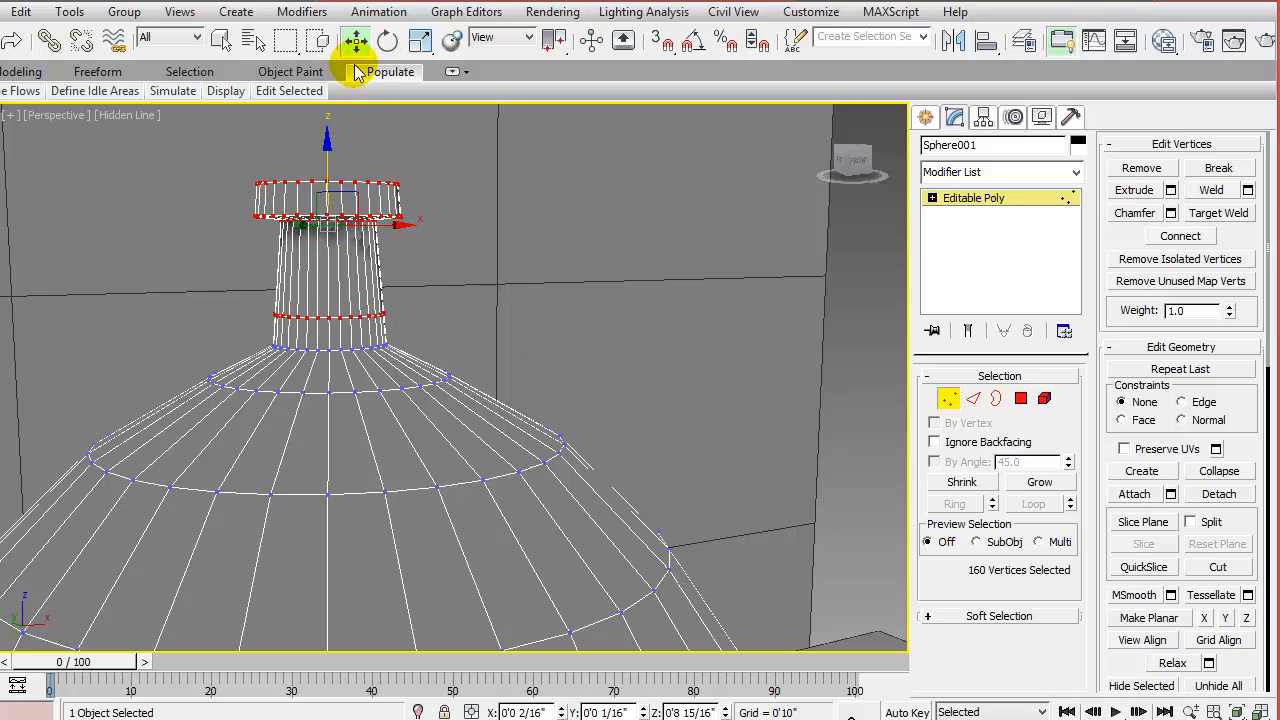
left_click(421, 40)
left_click_drag(345, 238, 300, 294)
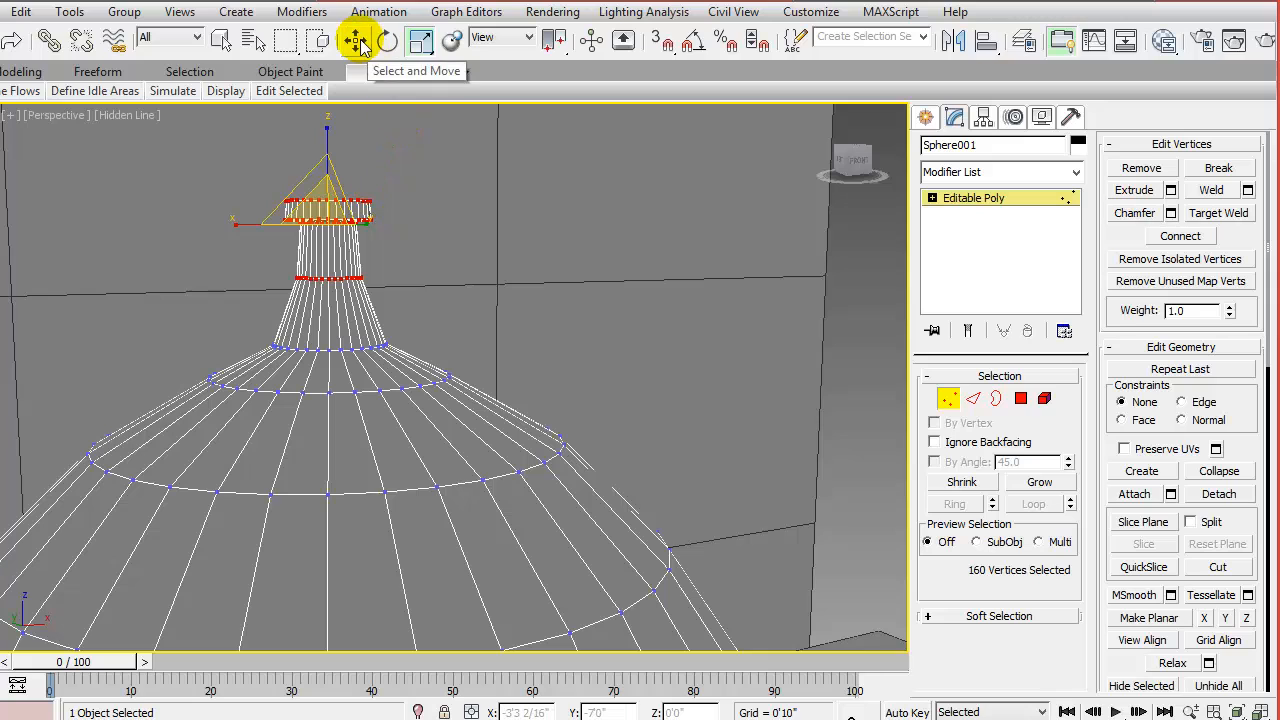
left_click(357, 41)
middle_click_drag(591, 366, 614, 394, "alt")
scroll(694, 420, "up", 4)
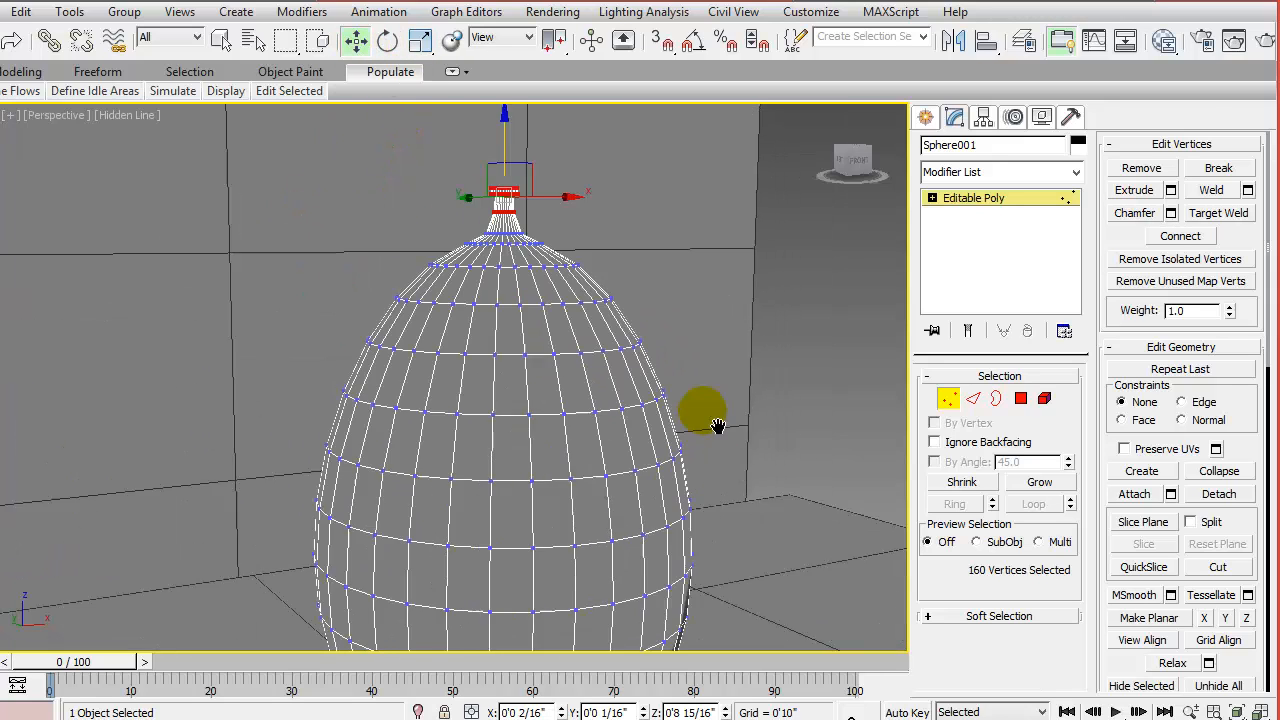
scroll(722, 320, "down", 4)
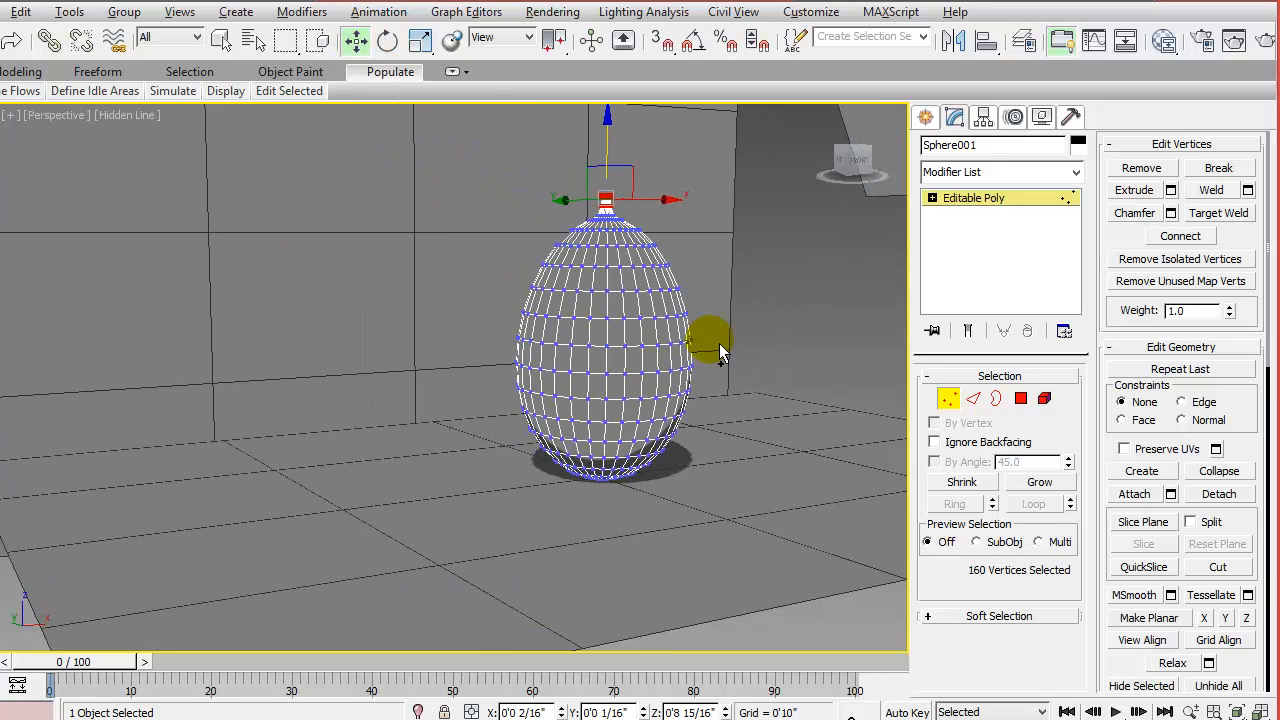
Leave vertex editing and apply a TurboSmooth modifier to the whole egg-shaped object
key("alt+w")
left_click(721, 340)
middle_click_drag(721, 340, 700, 372)
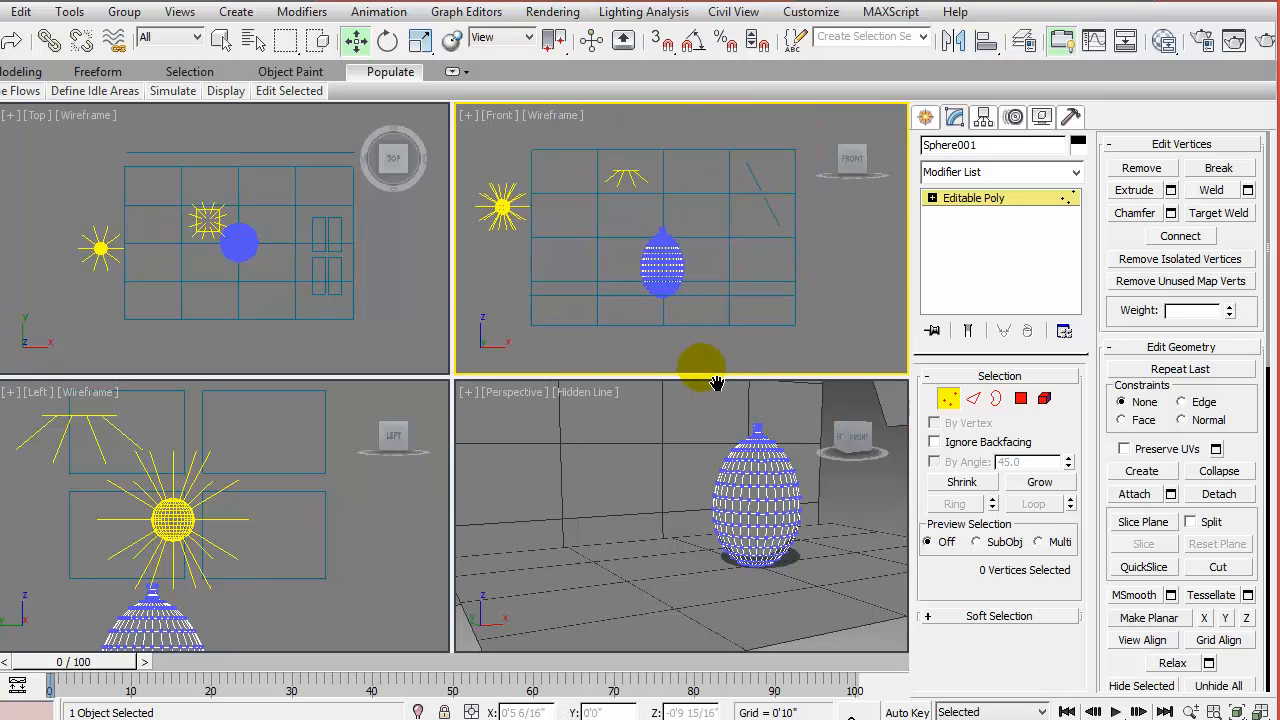
left_click(947, 398)
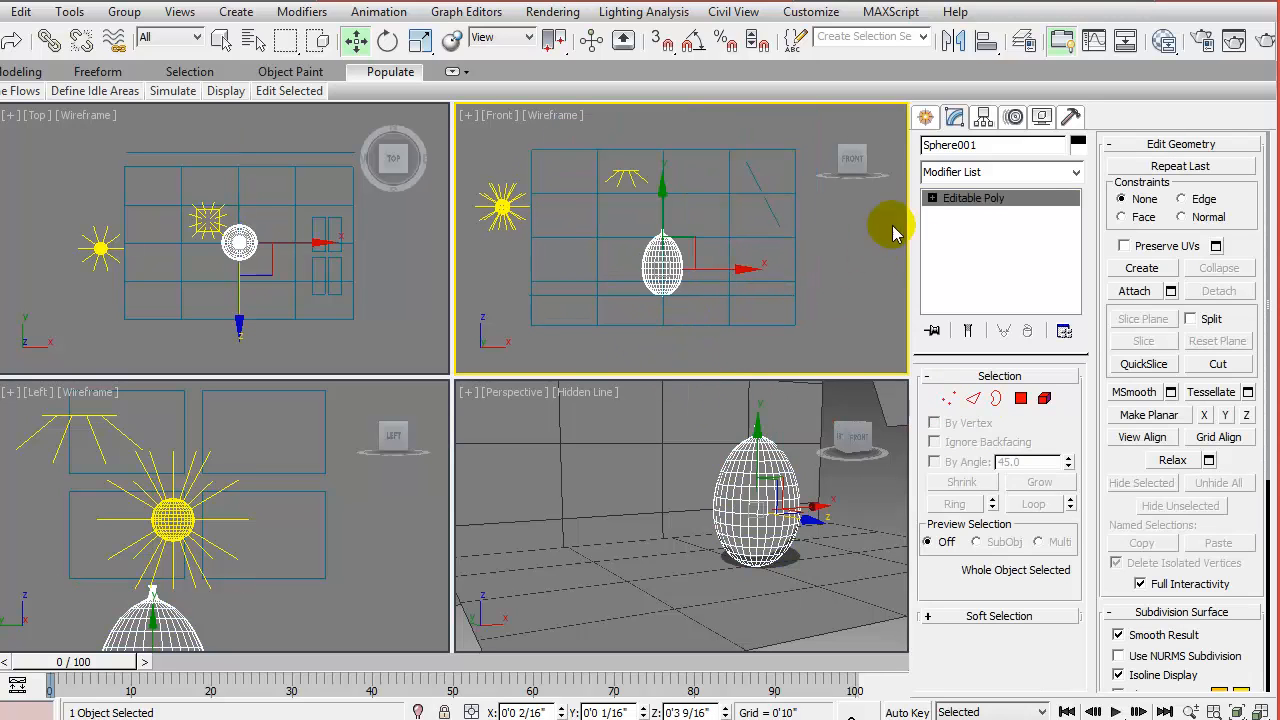
left_click(1074, 174)
scroll(1085, 600, "down", 4)
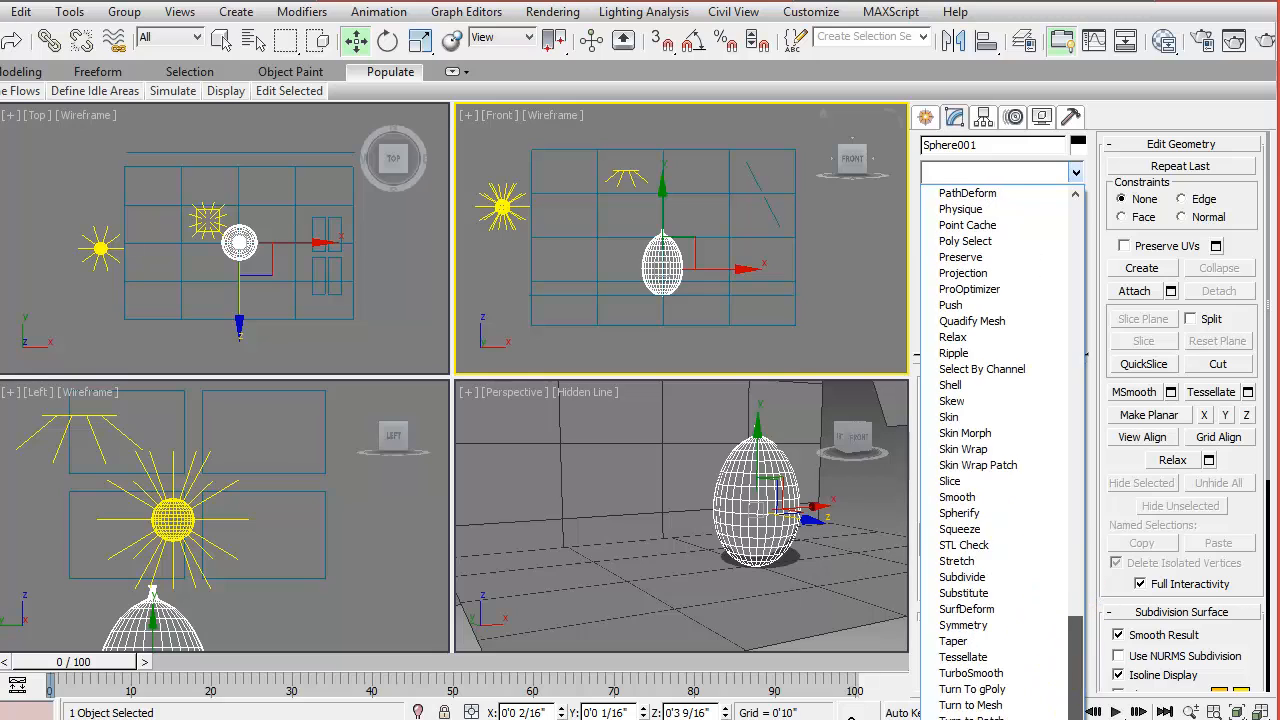
left_click(975, 672)
left_click(728, 347)
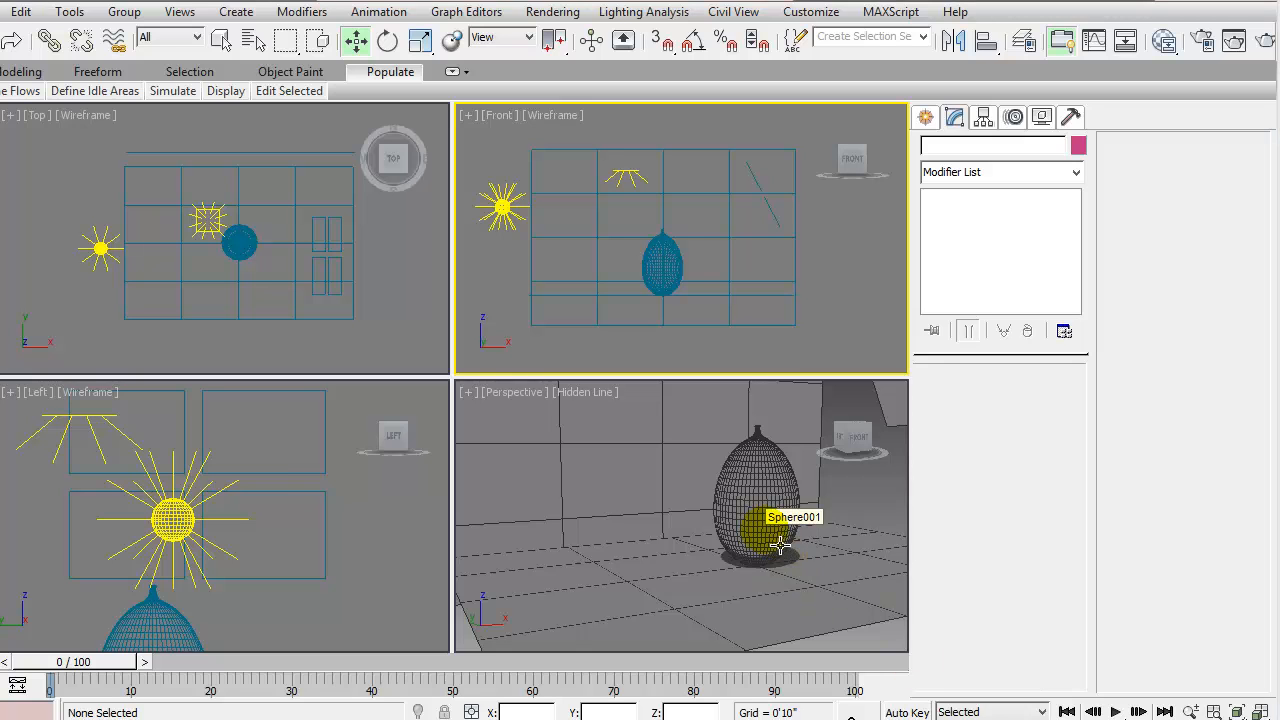
Run a short test render of the perspective view framed on the smoothed object, stop it and close the frame buffer
middle_click_drag(780, 545, 689, 565, "alt")
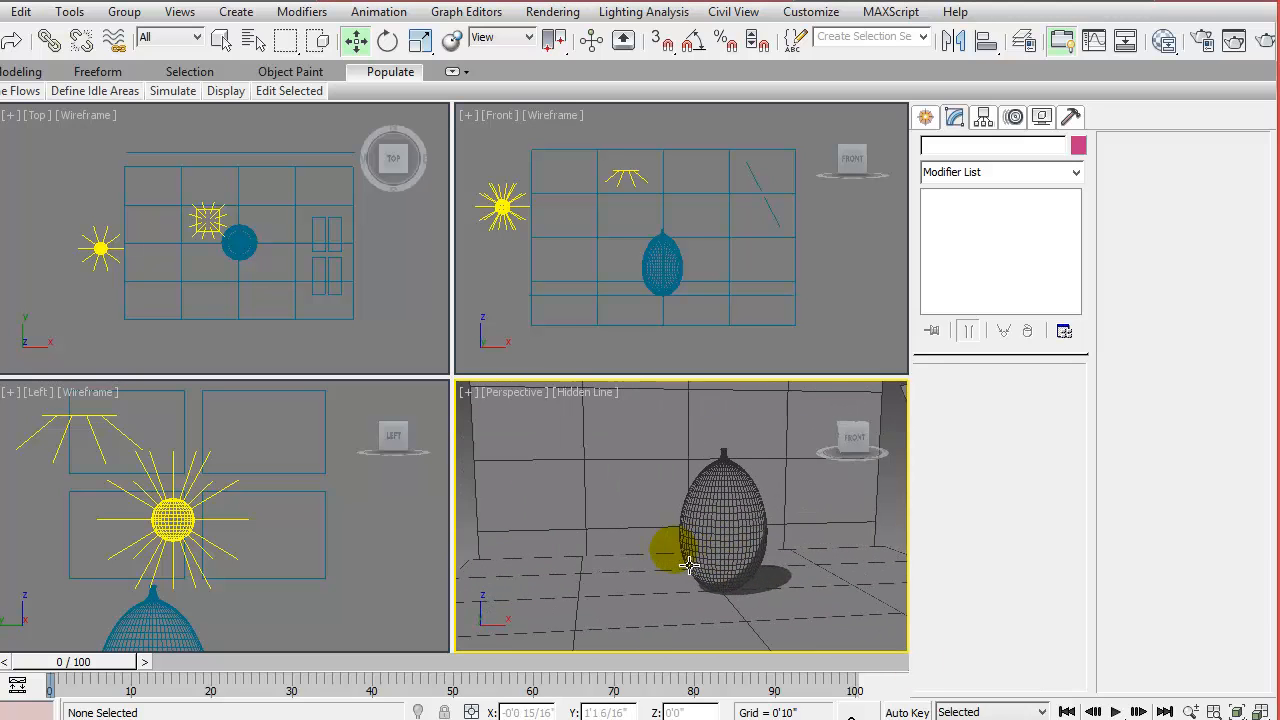
left_click(1265, 40)
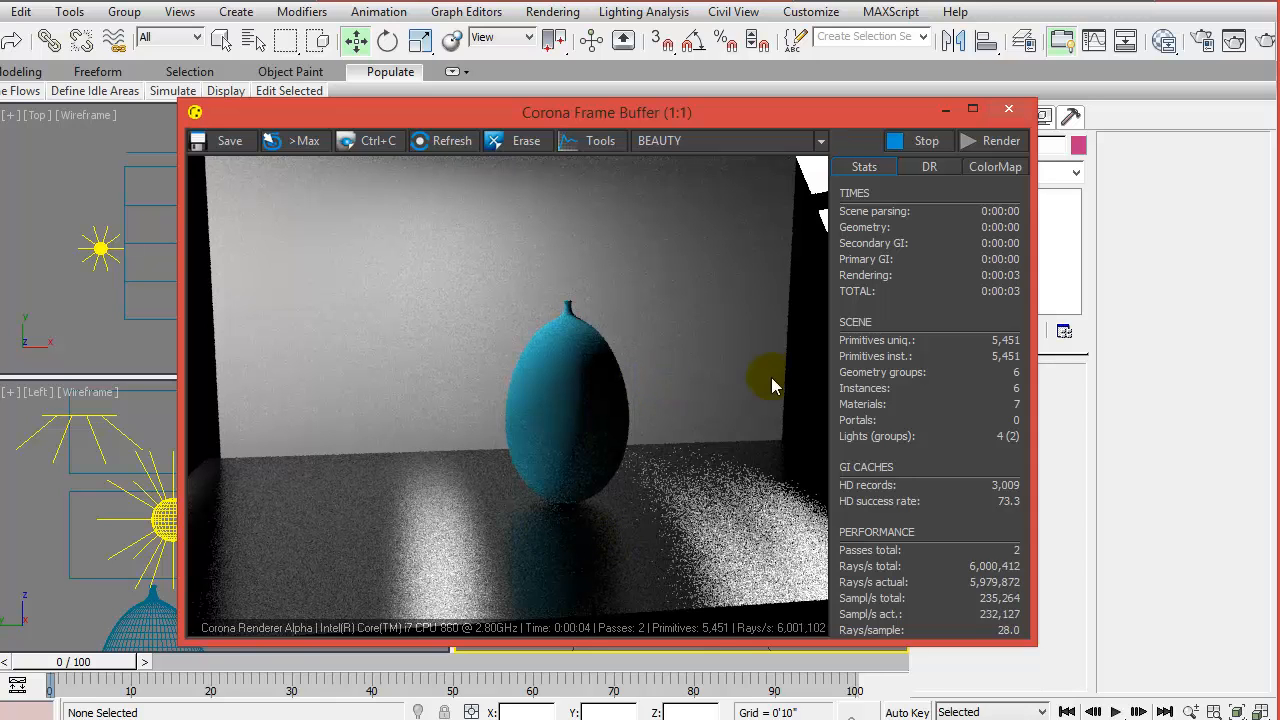
left_click(921, 141)
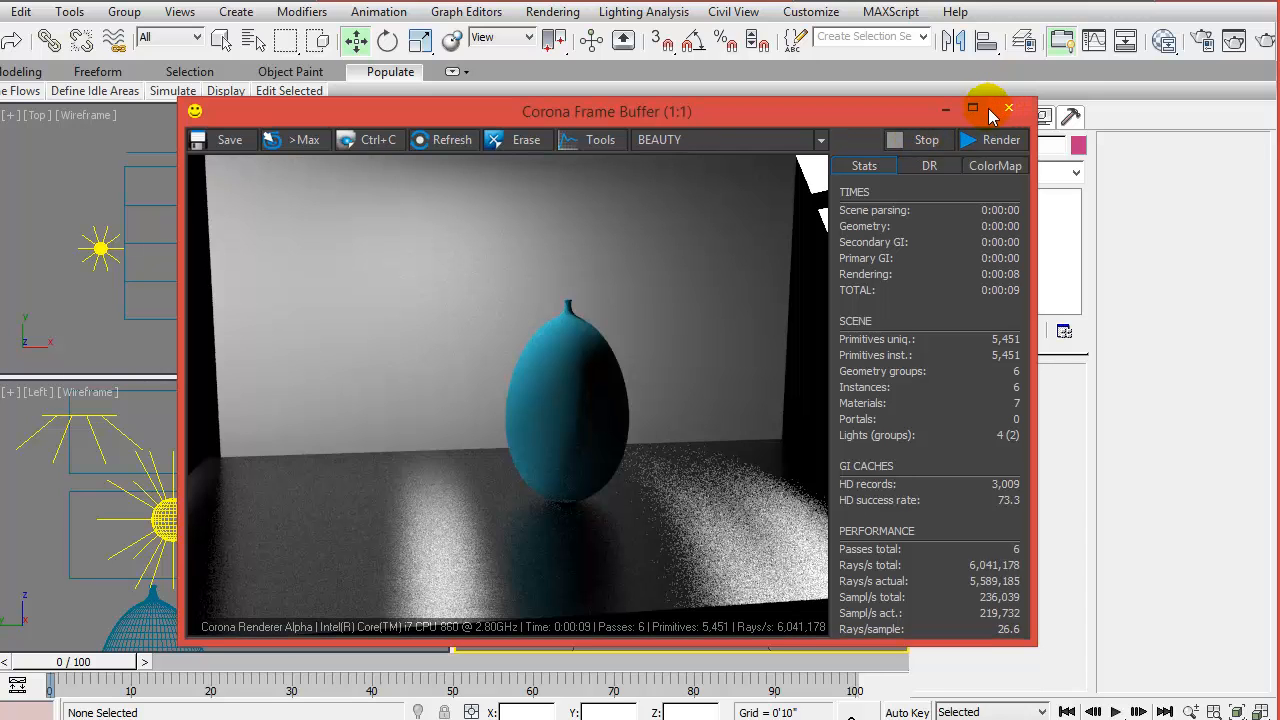
left_click(1008, 108)
Open the Slate Material Editor, collapse the Material #29, Material #26 and brushed metal nodes, and rearrange them to free space in View1
left_click(1163, 40)
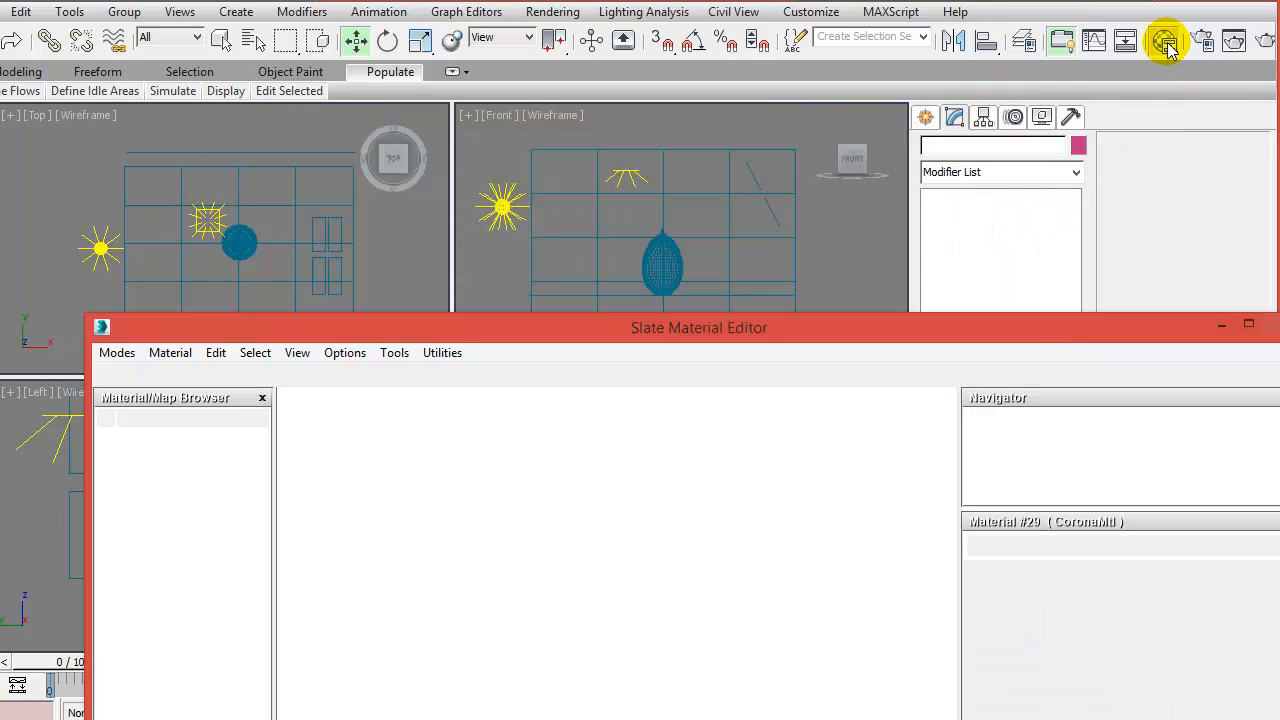
left_click_drag(827, 327, 755, 84)
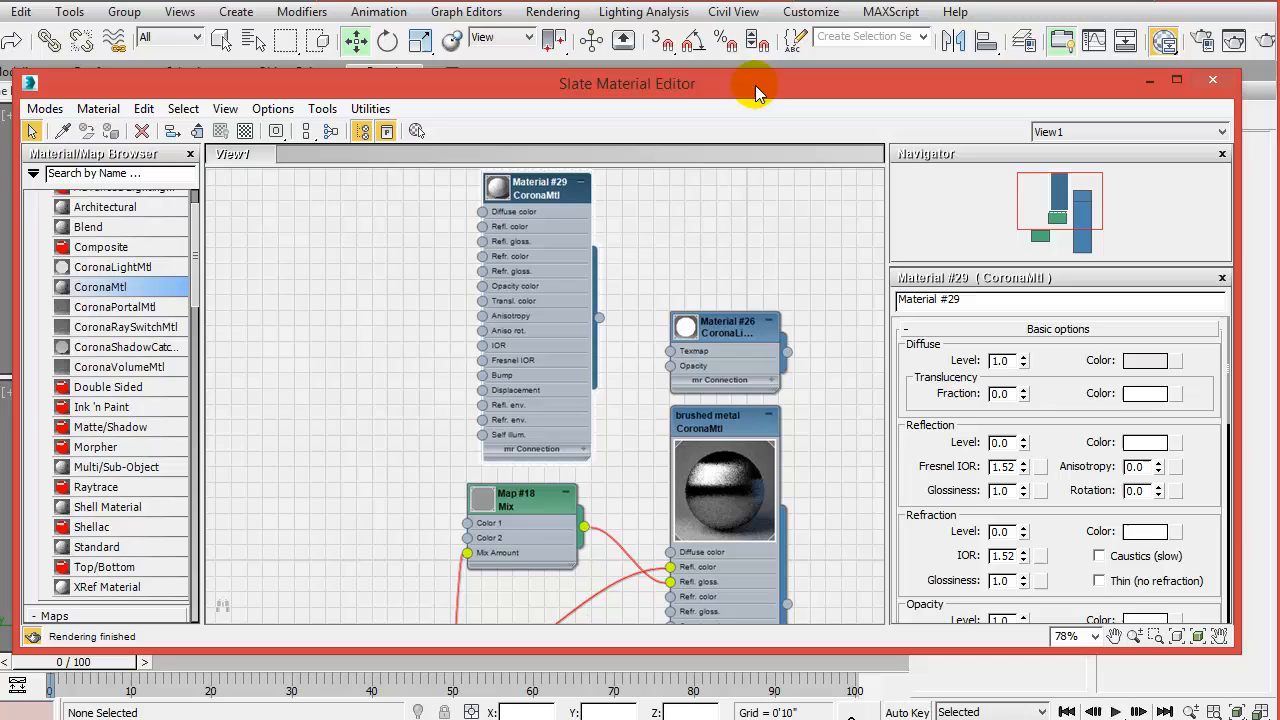
left_click(581, 182)
left_click_drag(568, 200, 571, 420)
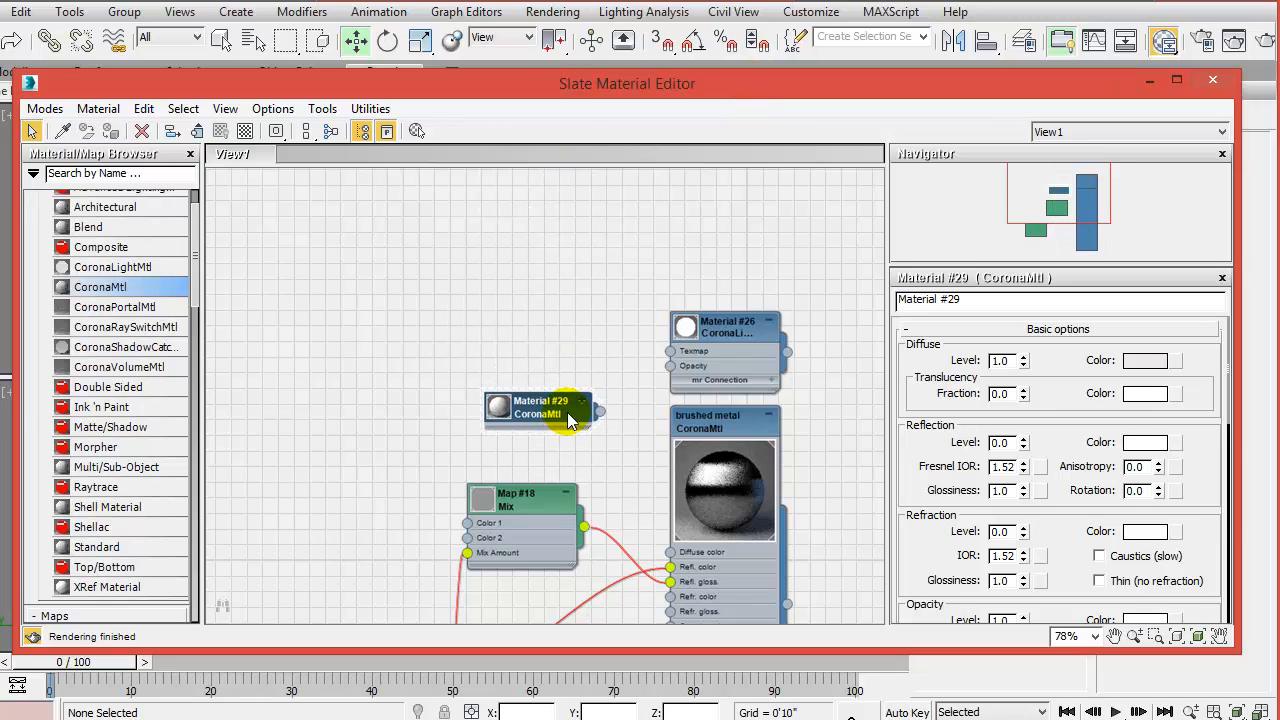
left_click(768, 321)
left_click(768, 416)
left_click_drag(748, 418, 740, 512)
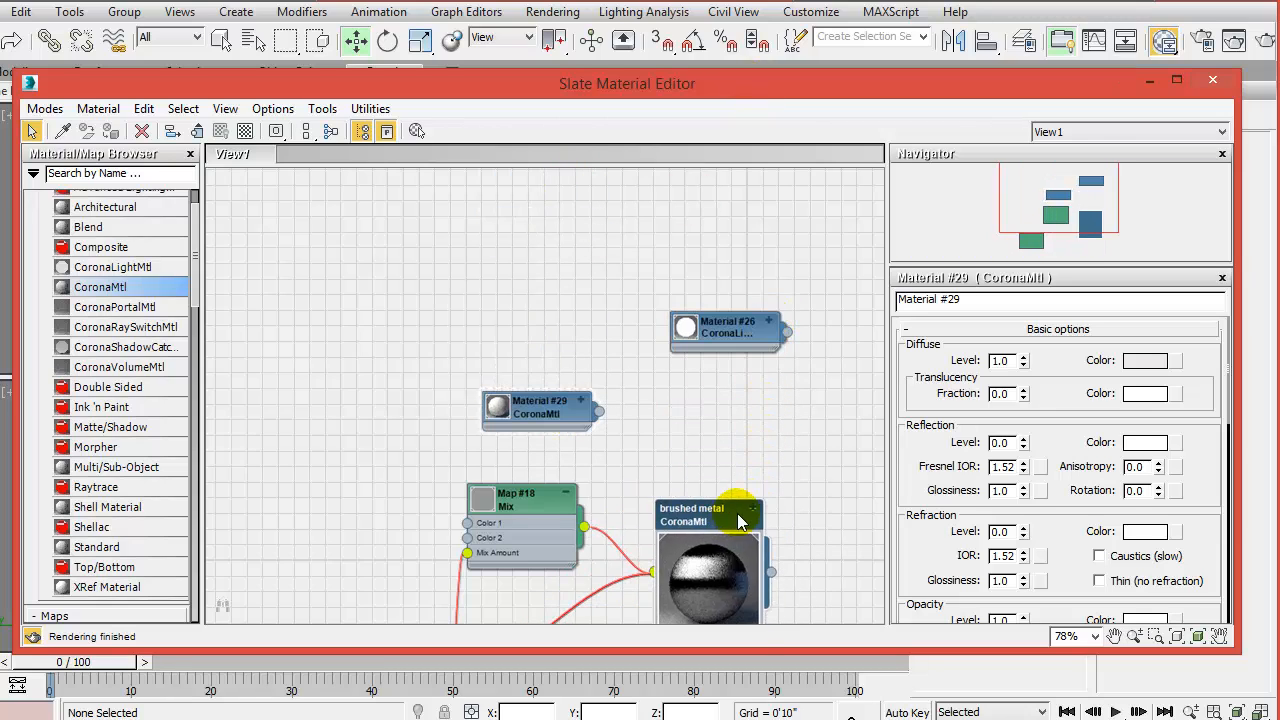
middle_click_drag(609, 466, 618, 553)
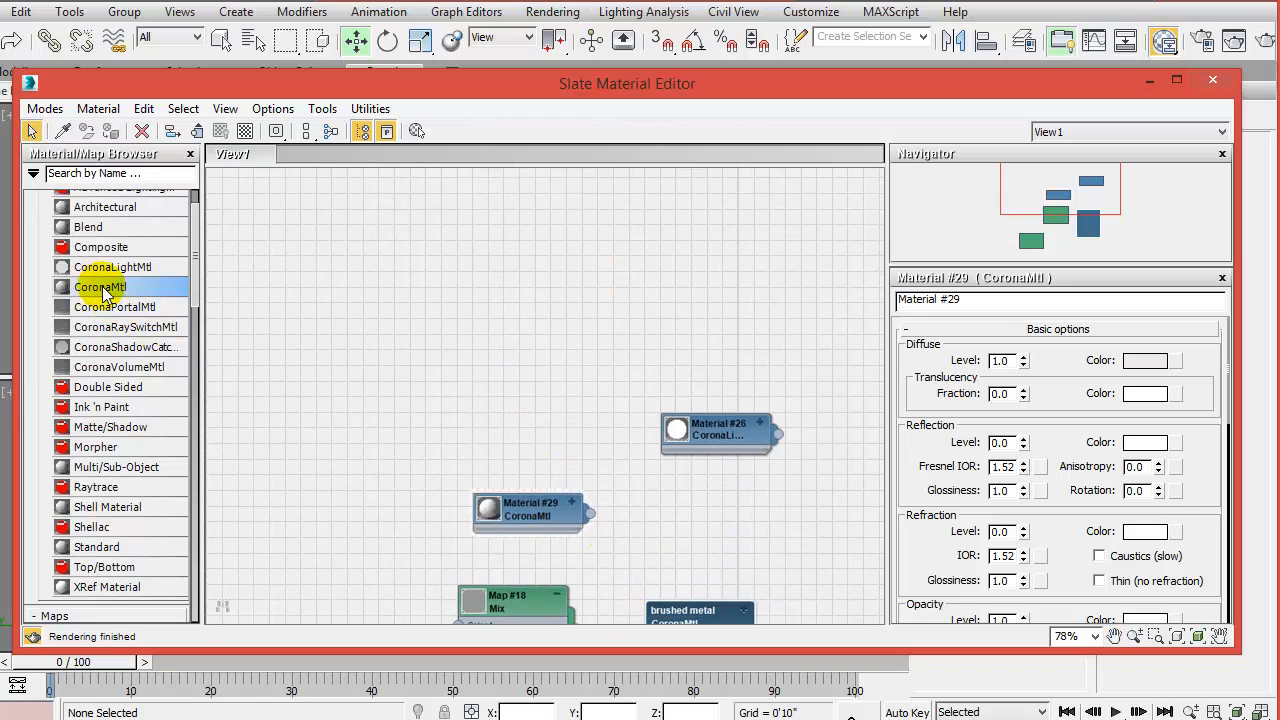
Add a new CoronaMtl material to the node view and name it Baloon1
left_click_drag(100, 287, 652, 258)
double_click(655, 263)
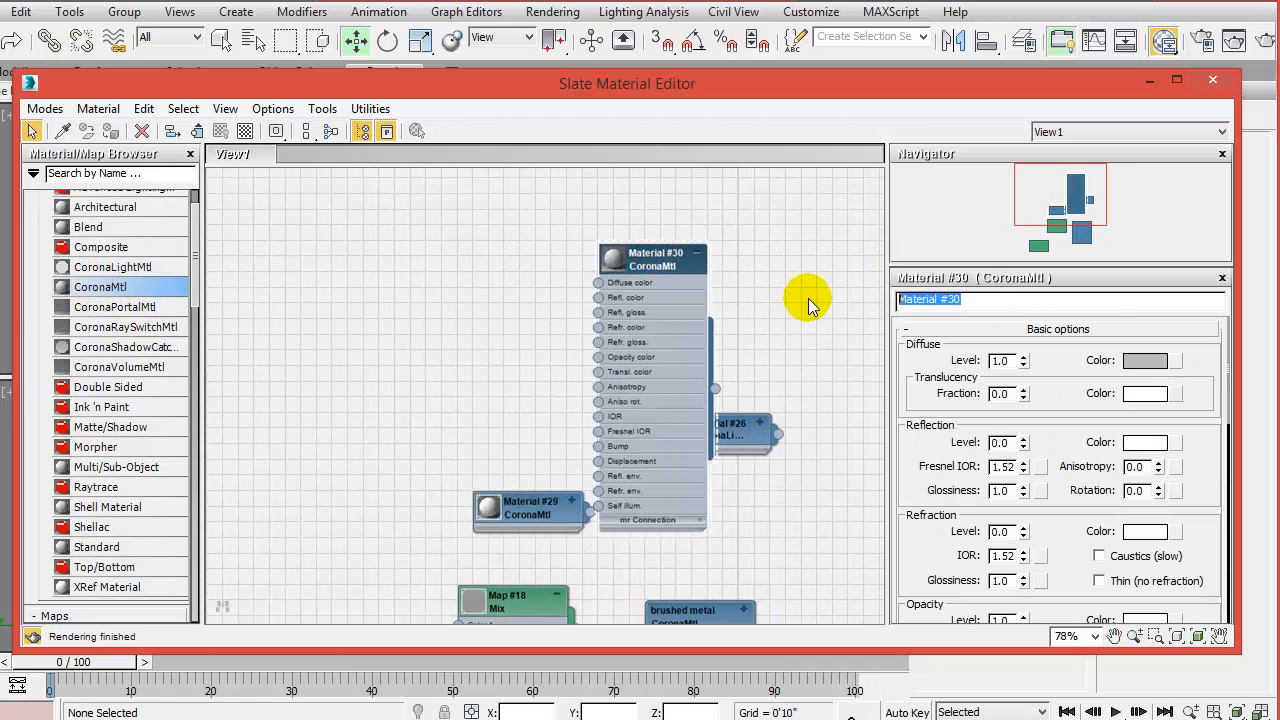
type("Baloon1")
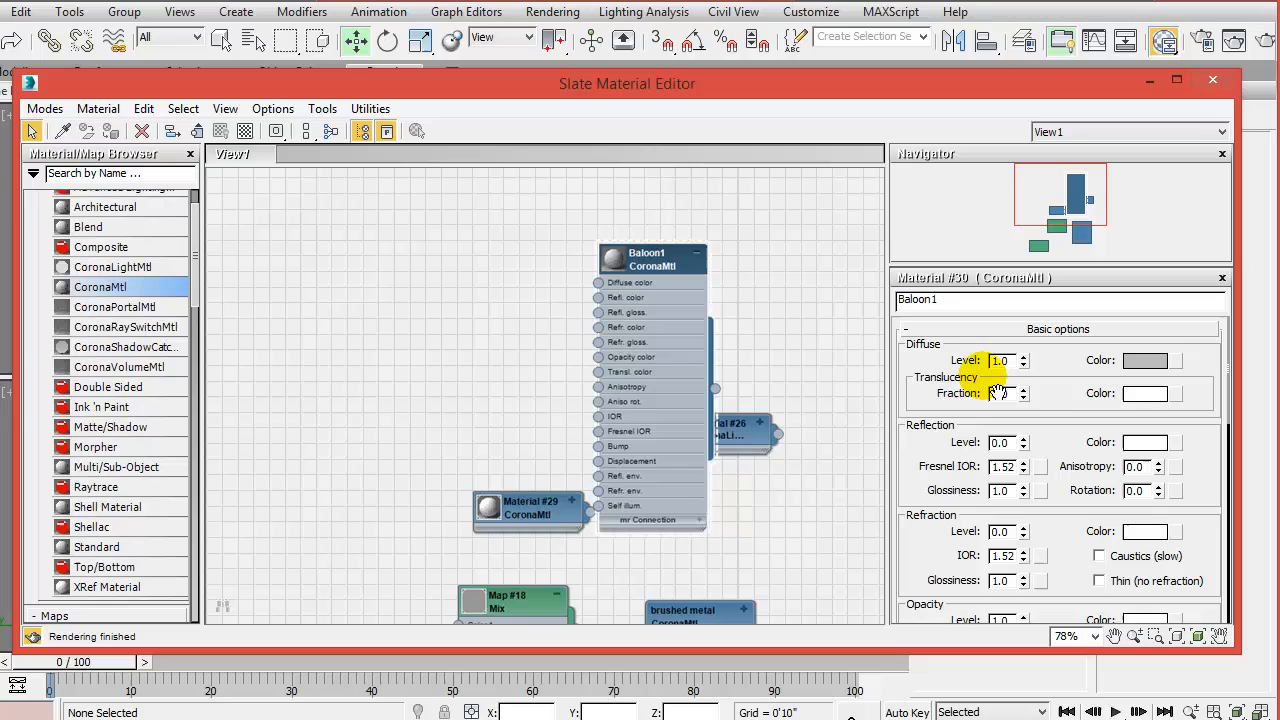
Set the Baloon1 diffuse color to a saturated yellow, RGB 252, 233, 27
left_click(1145, 360)
left_click(230, 82)
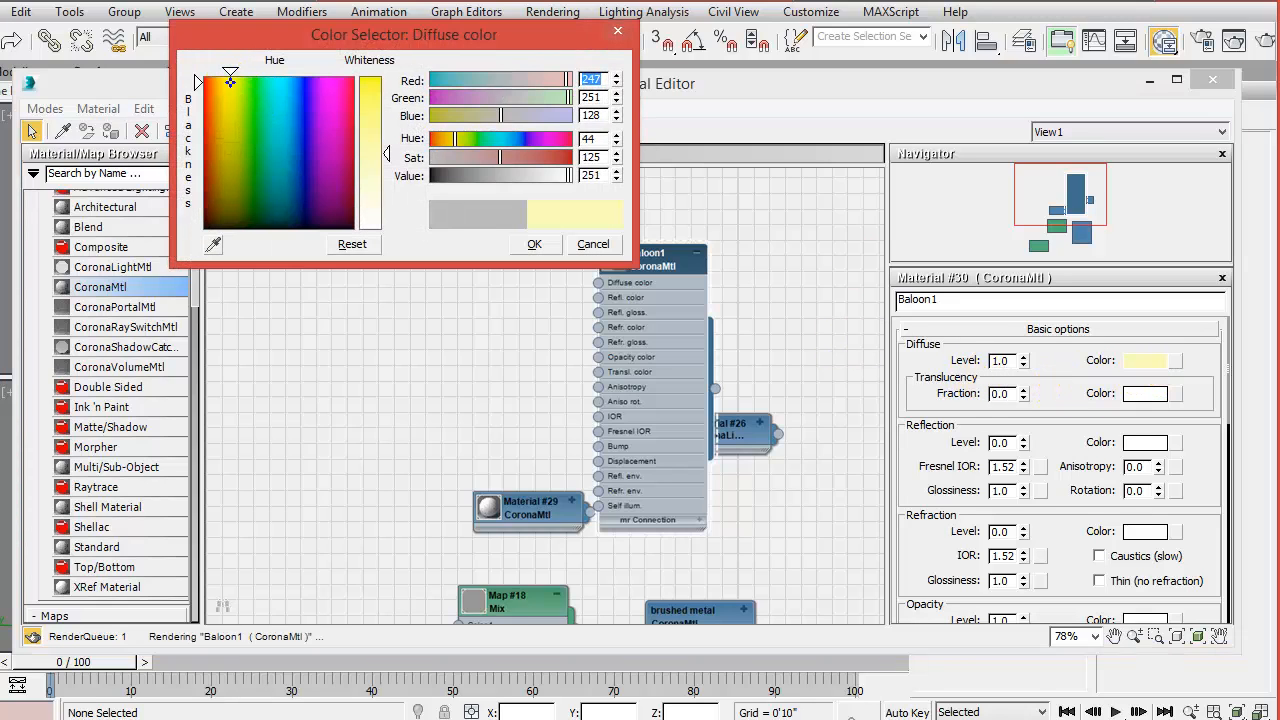
left_click(226, 82)
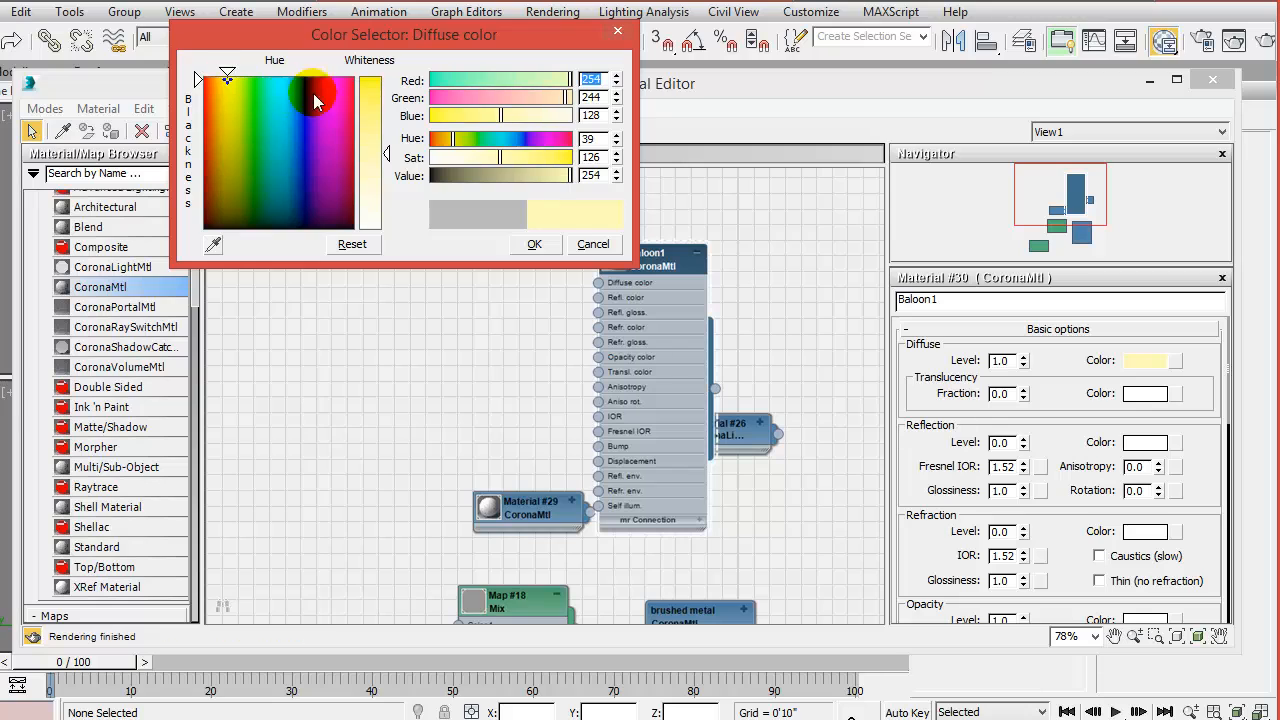
left_click(370, 93)
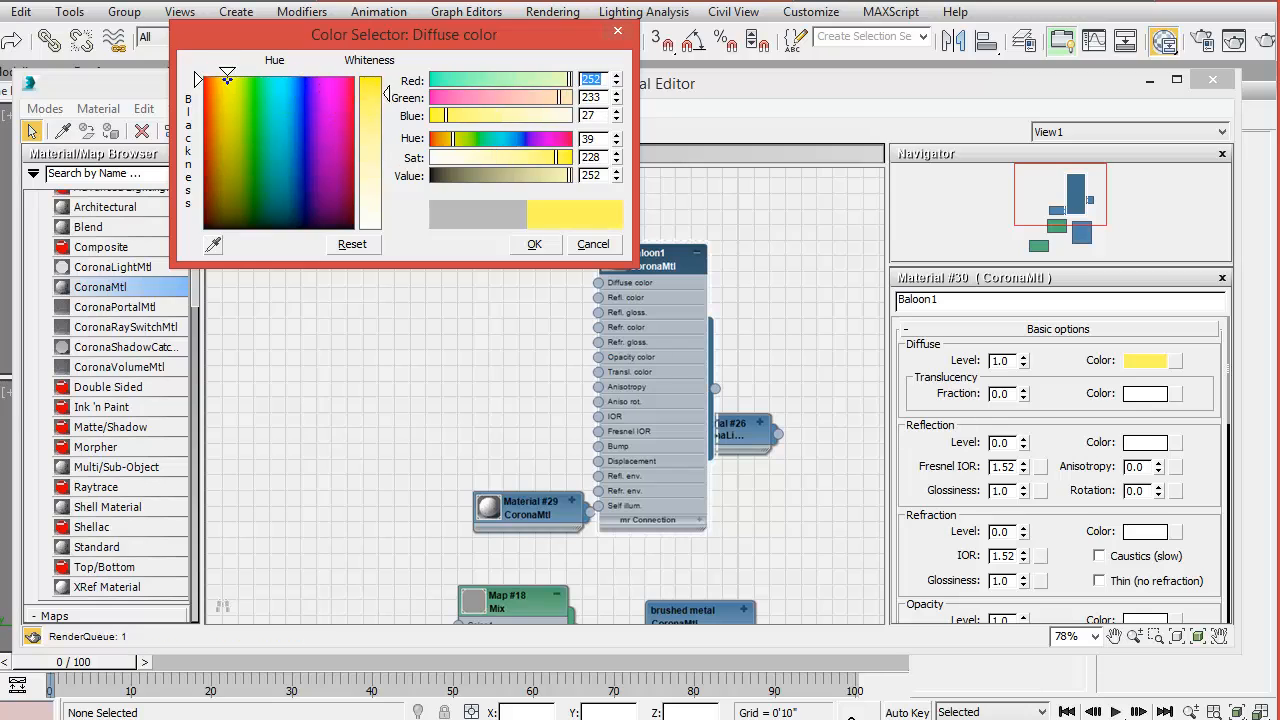
left_click(534, 244)
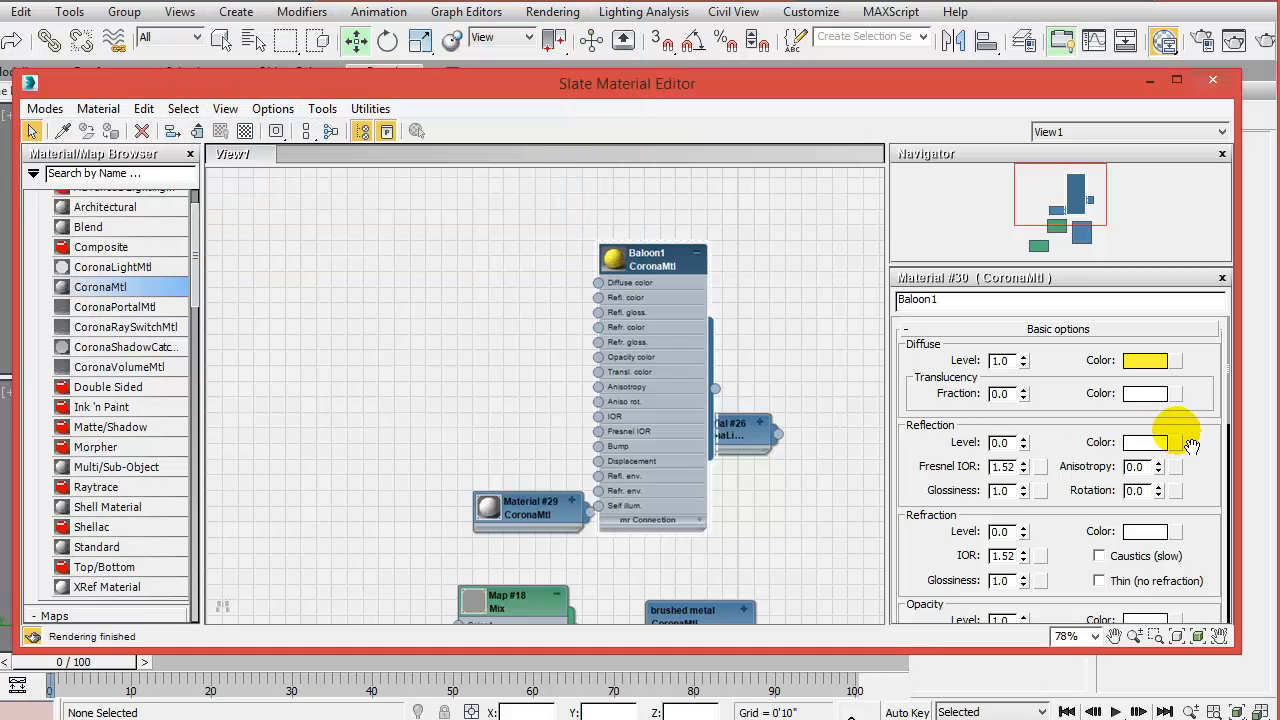
Set the Baloon1 translucency fraction to 0.58
left_click(1146, 394)
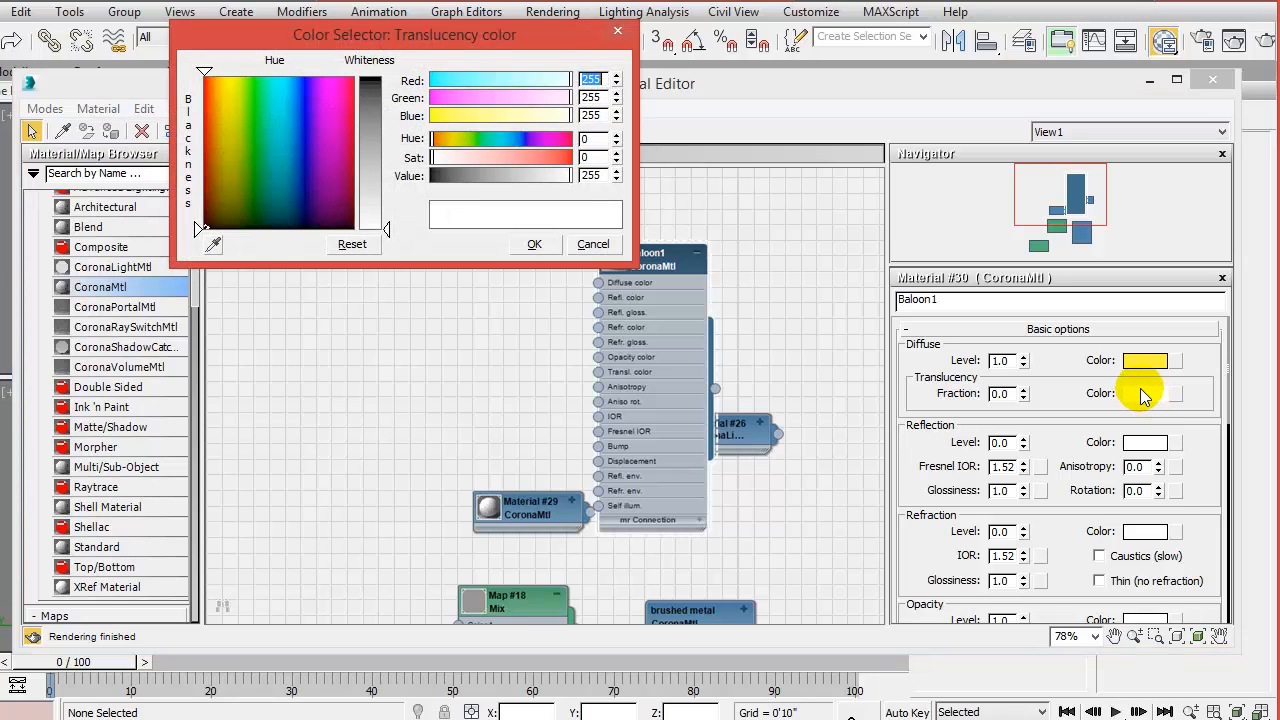
left_click(592, 245)
mouse_move(1019, 403)
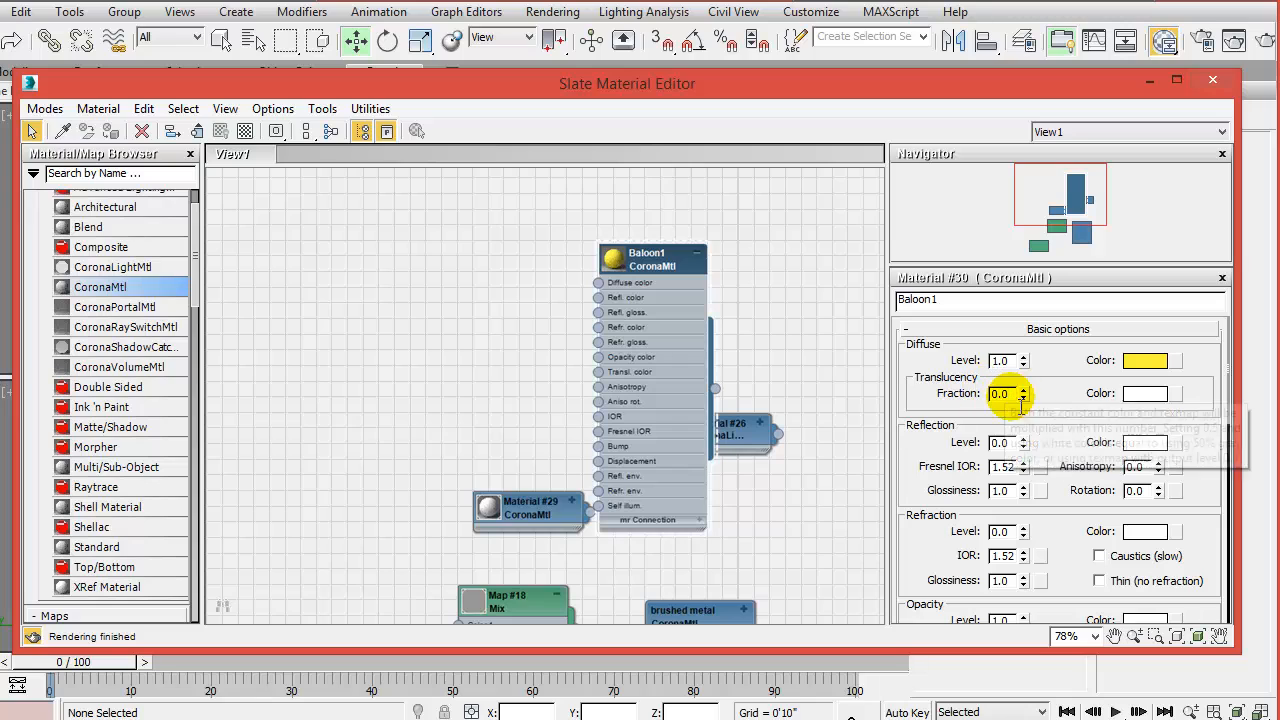
type(".")
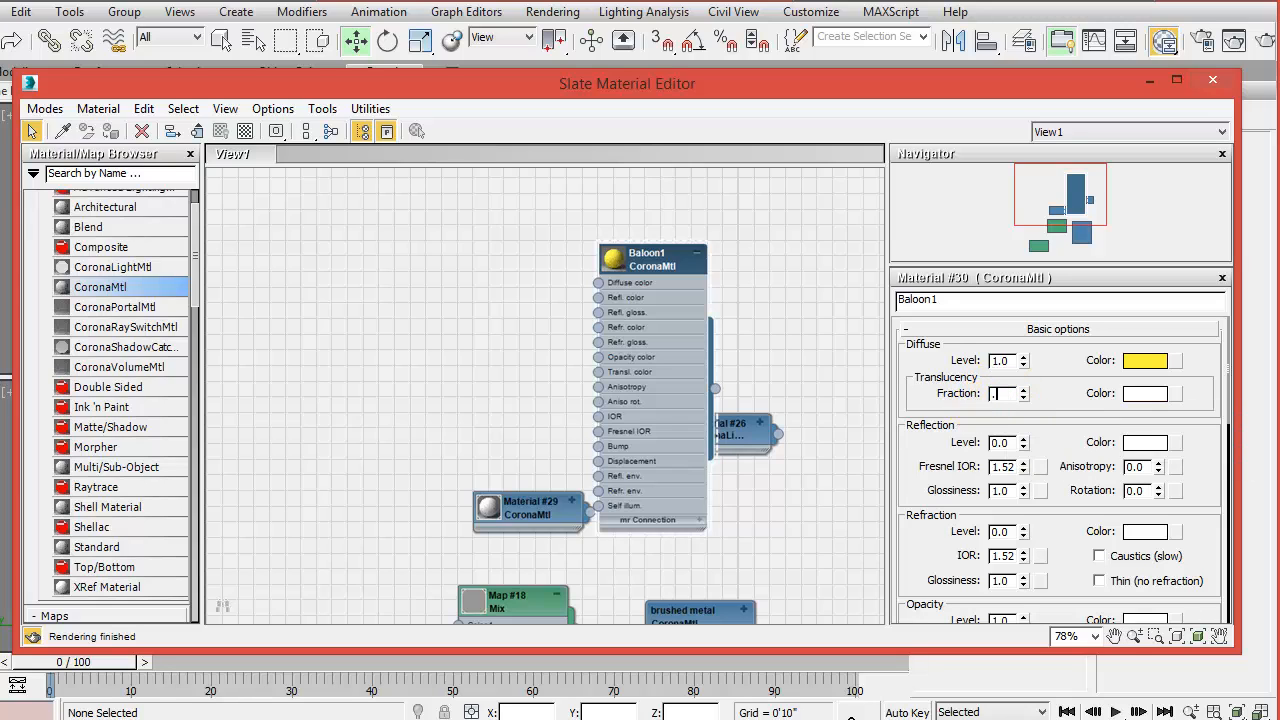
type("58")
key("Return")
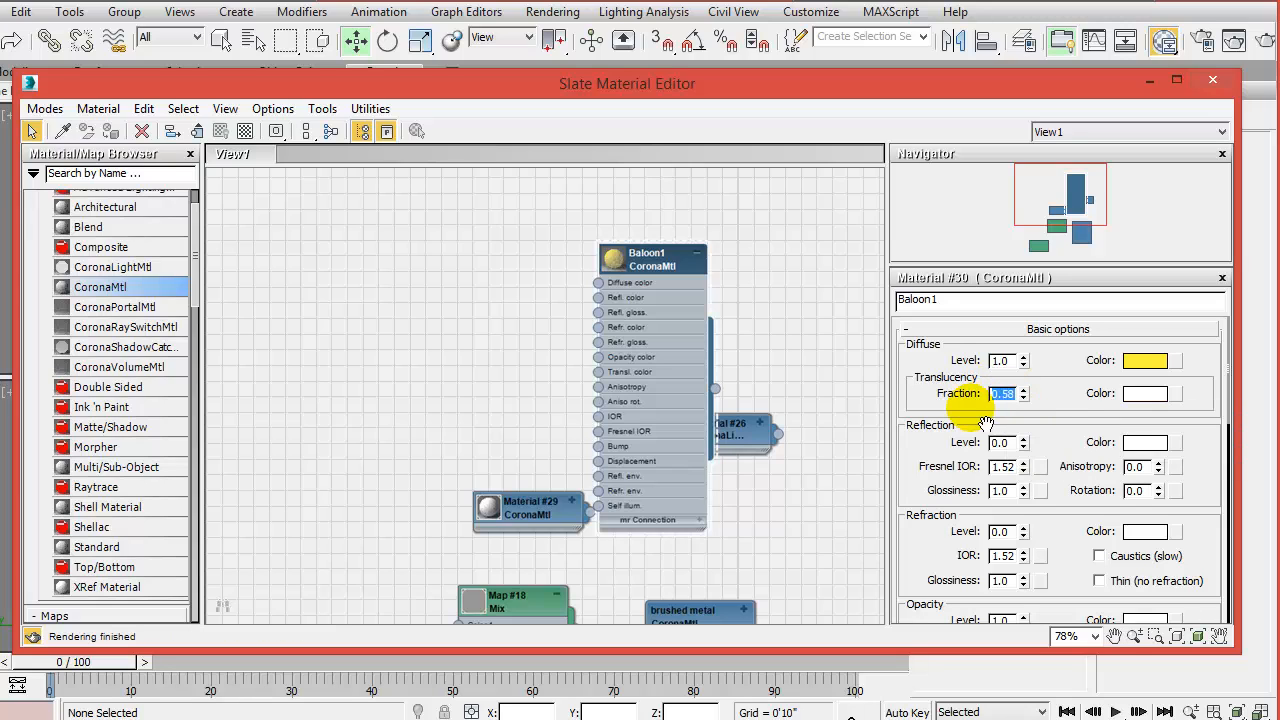
Set the Baloon1 translucency color to orange, RGB 227, 82, 35
left_click(1148, 394)
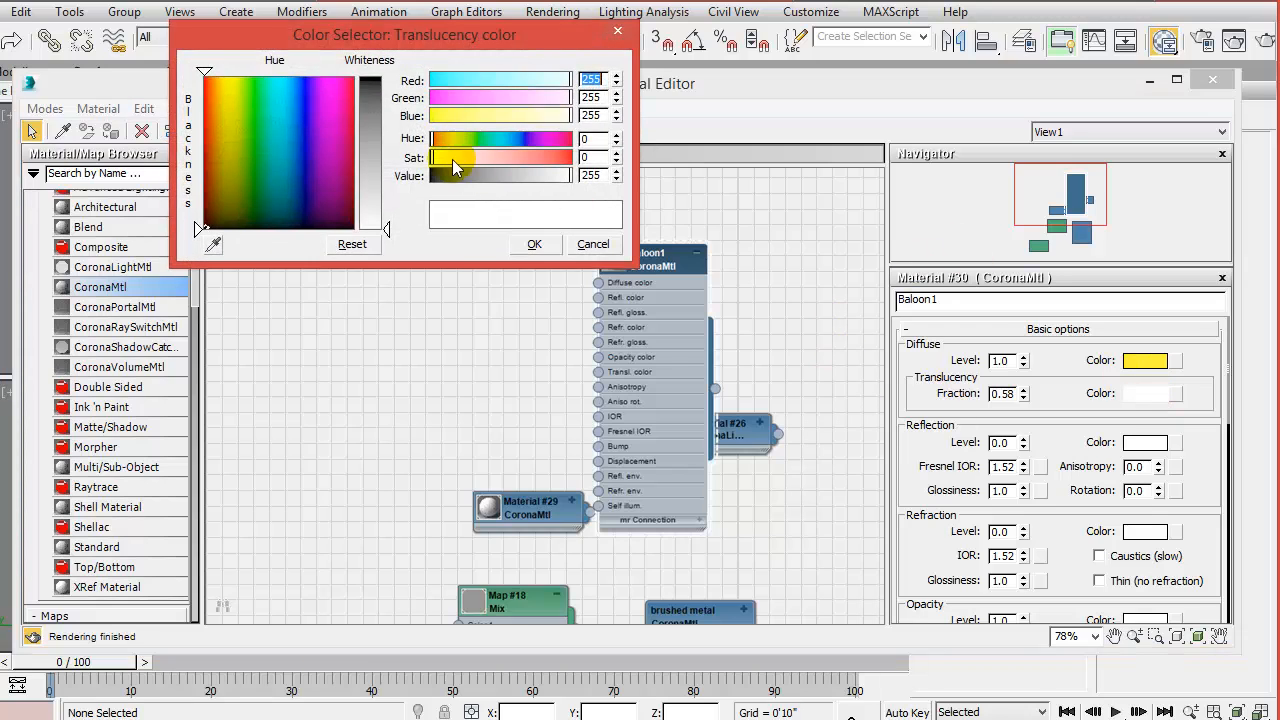
left_click(221, 96)
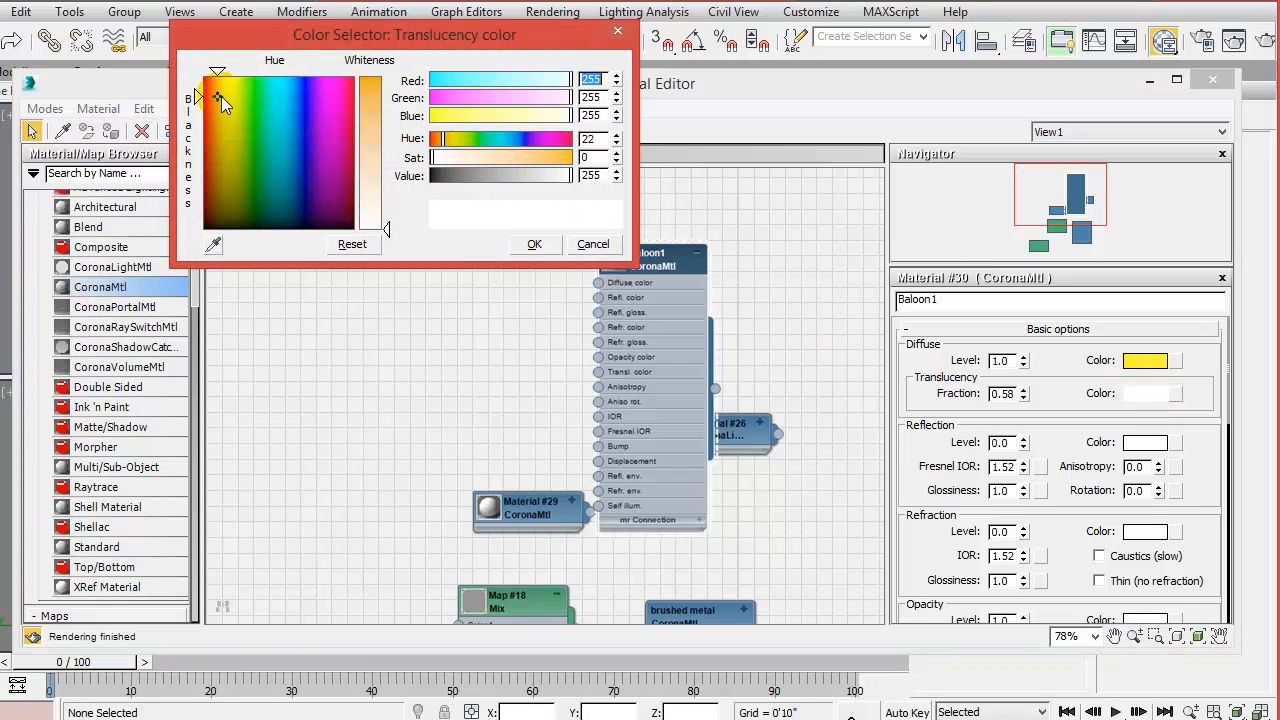
left_click(384, 105)
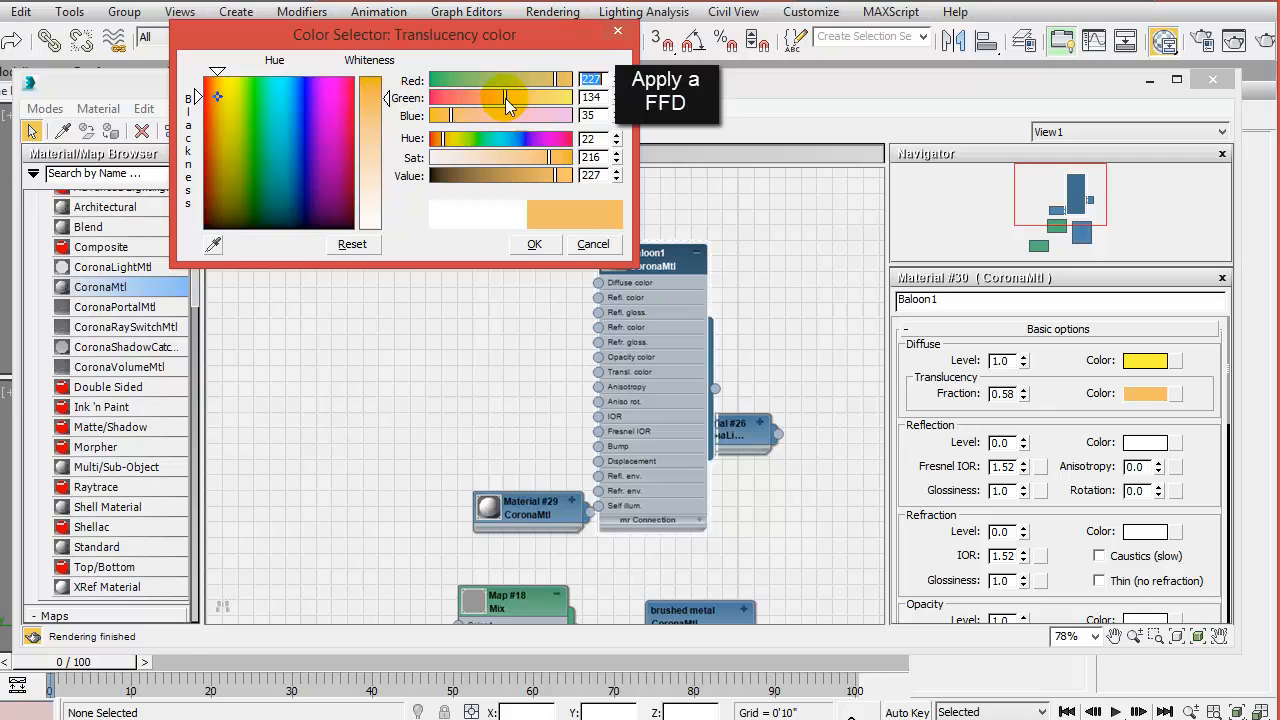
left_click_drag(506, 98, 475, 97)
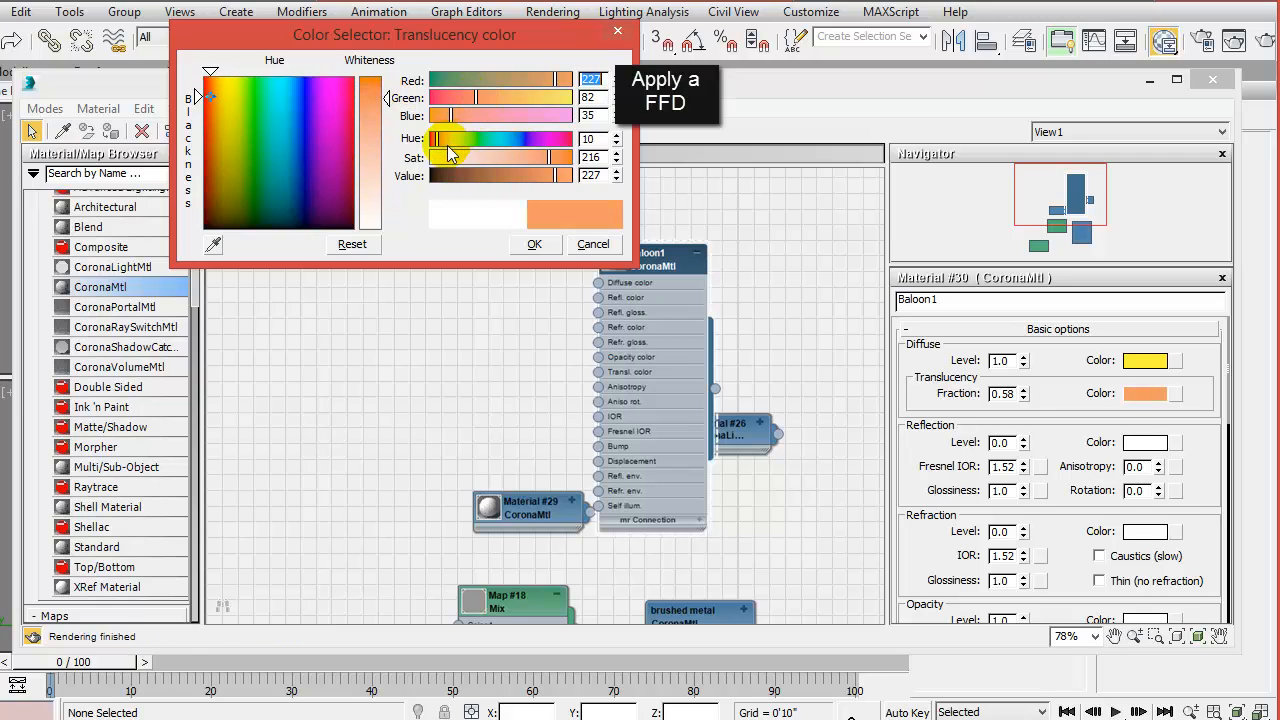
left_click(533, 246)
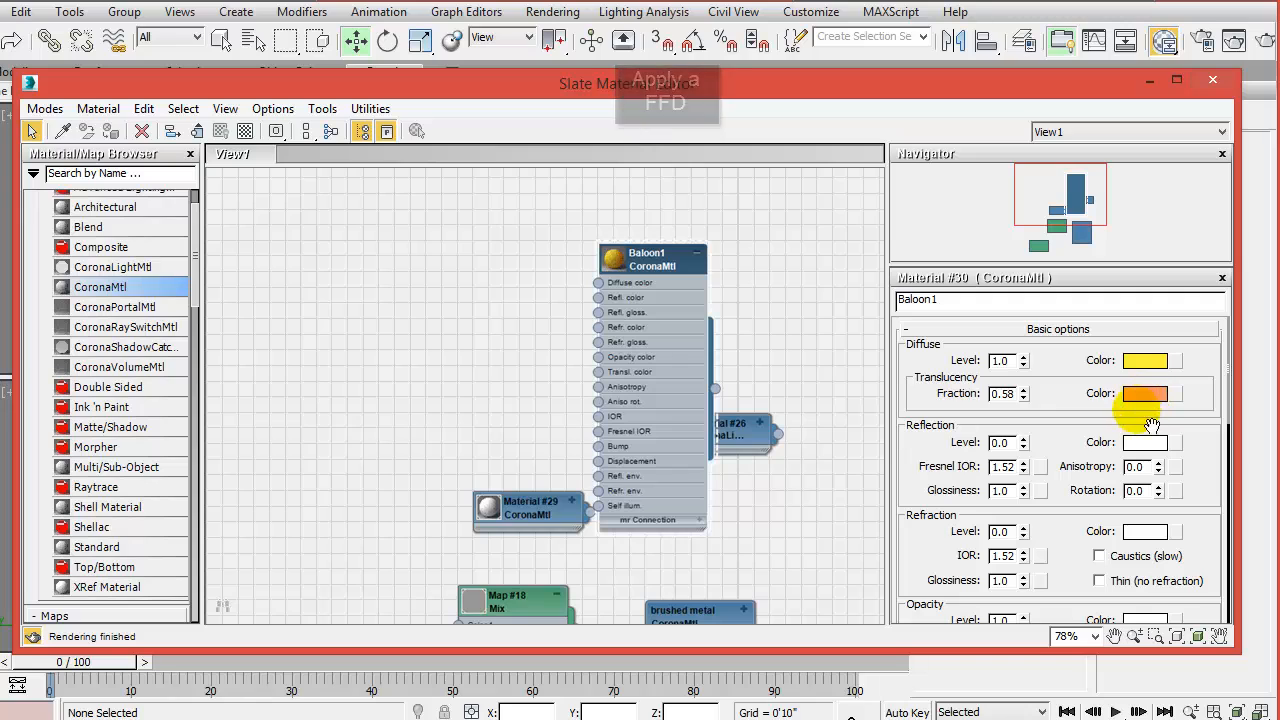
Set the Baloon1 reflection level to 0.79, Fresnel IOR to 1.55 and reflection glossiness to 0.7
left_click_drag(1094, 438, 1096, 362)
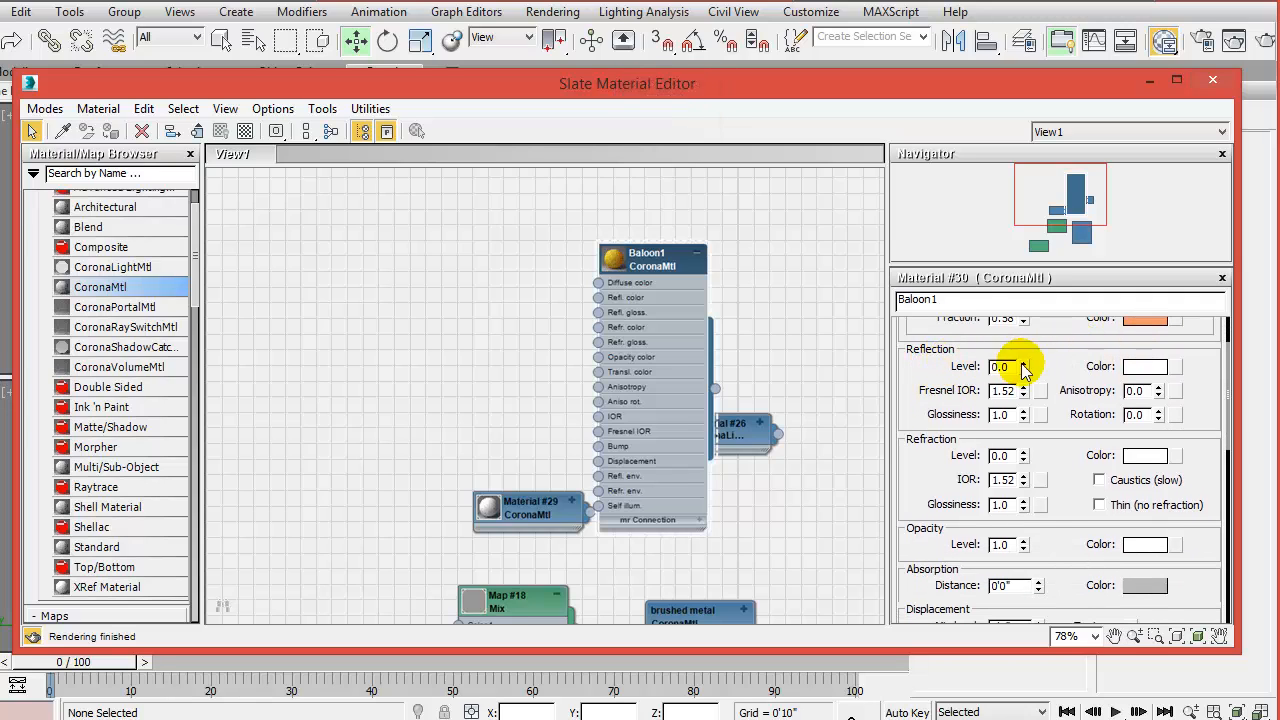
double_click(1000, 366)
type(".7")
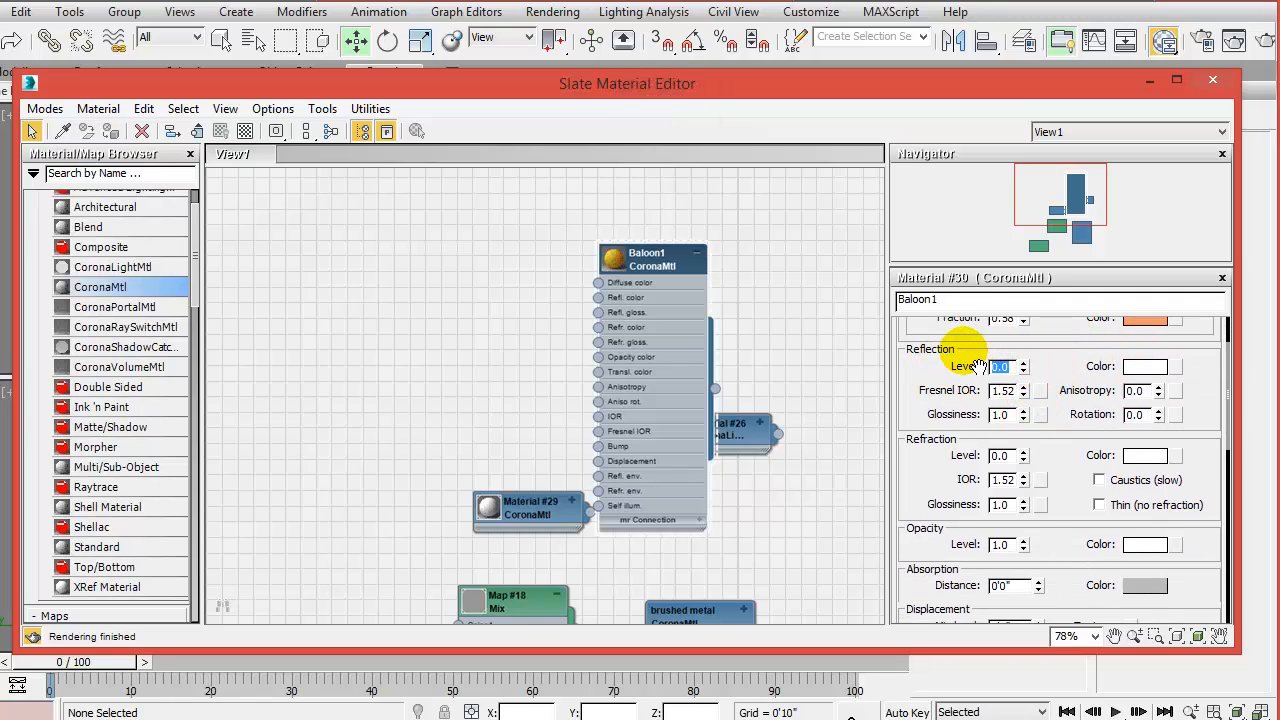
type("9")
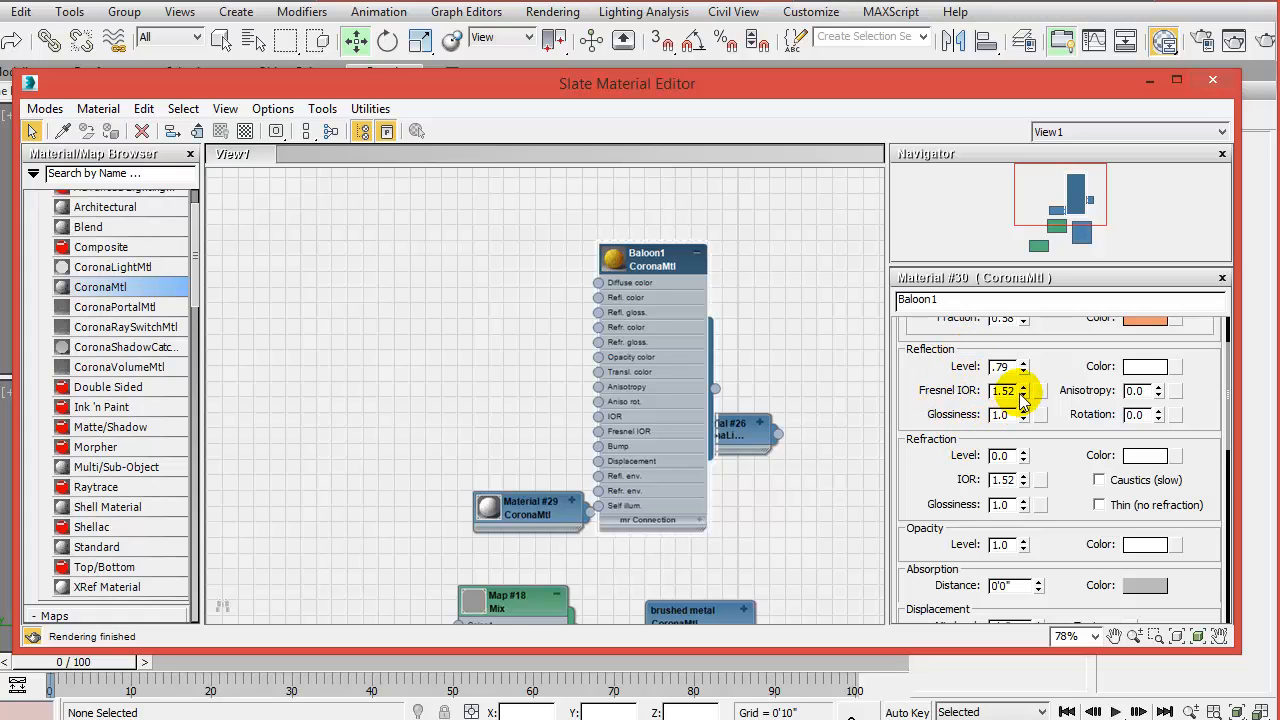
double_click(1008, 391)
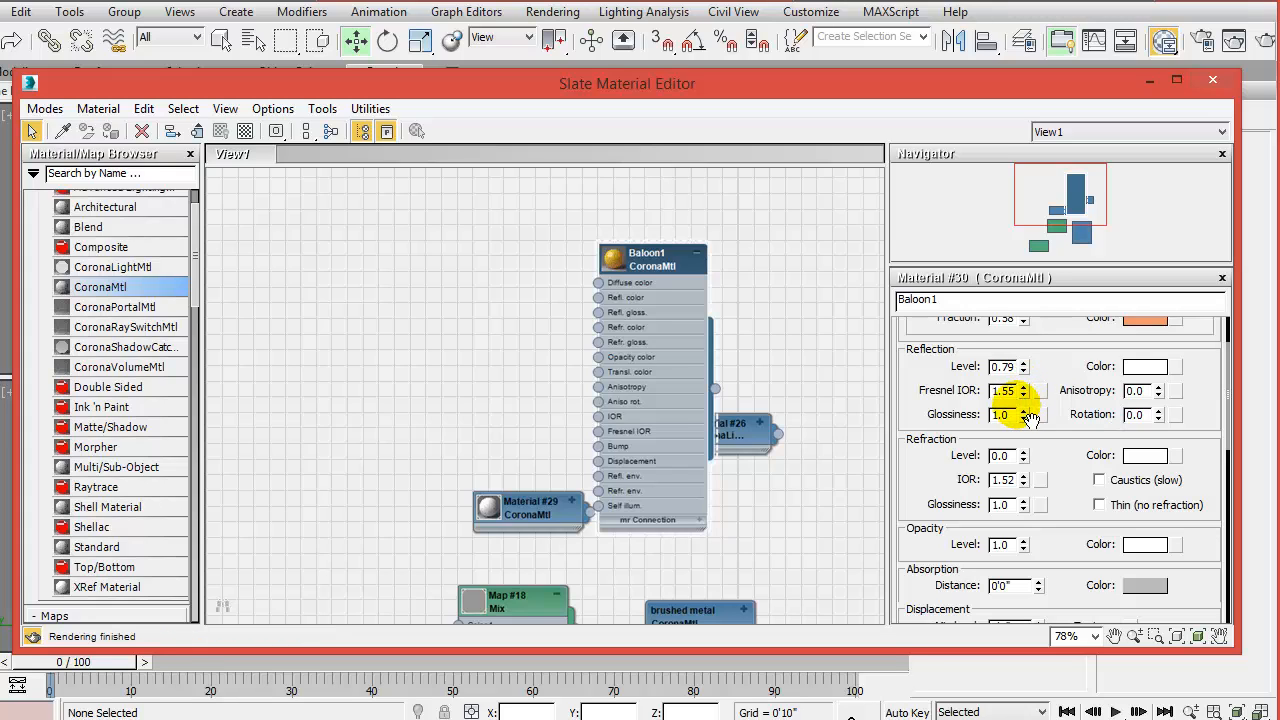
scroll(1078, 407, "down", 2)
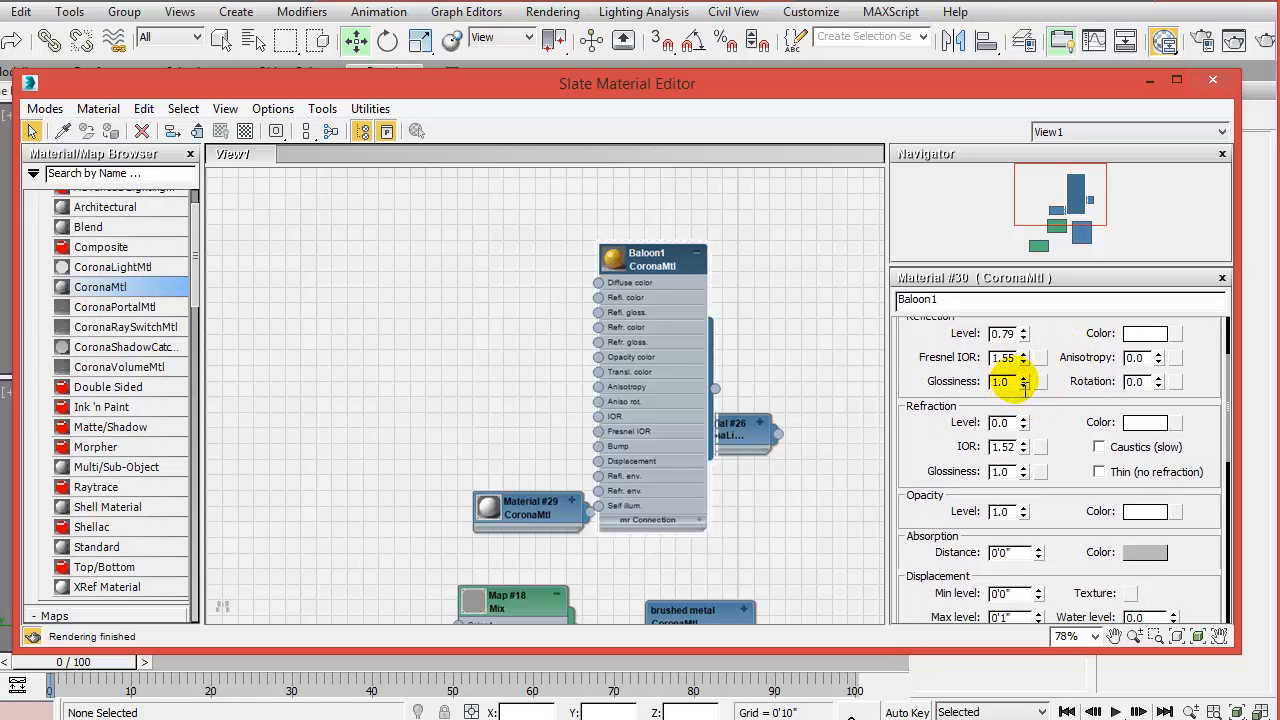
double_click(1000, 381)
key("Return")
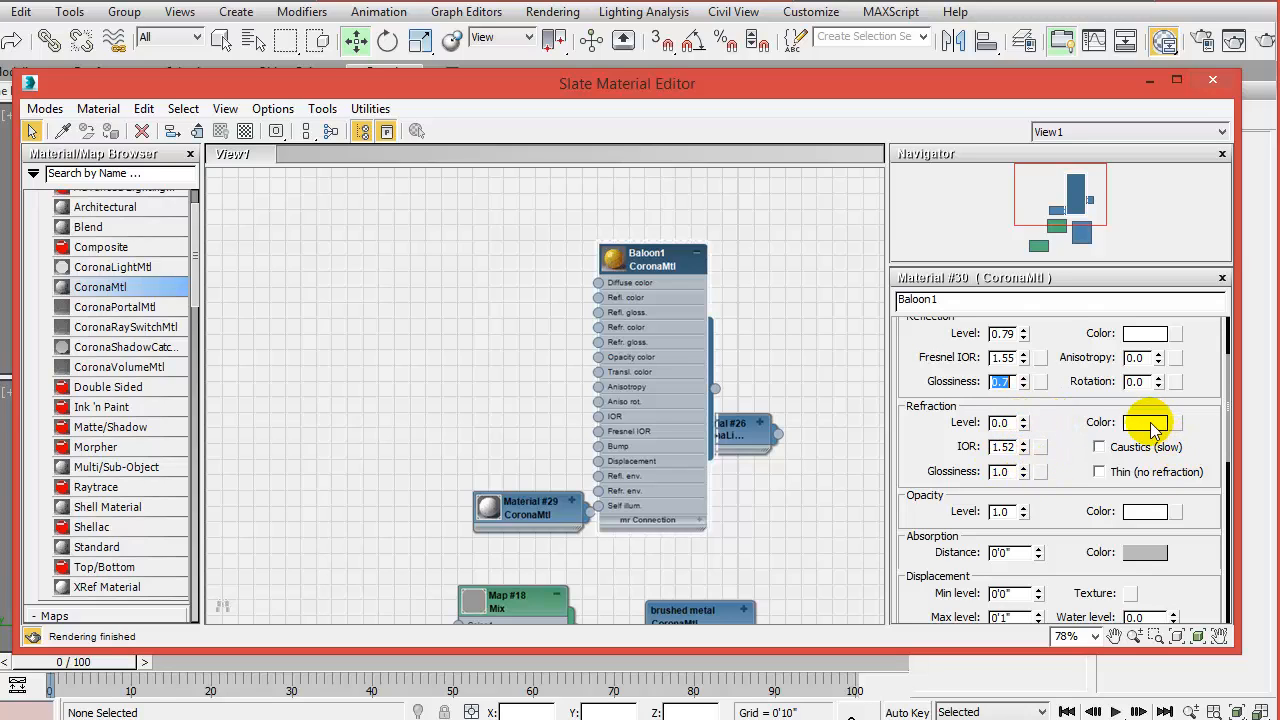
Set the Baloon1 opacity level to 0.85
scroll(1088, 418, "down", 2)
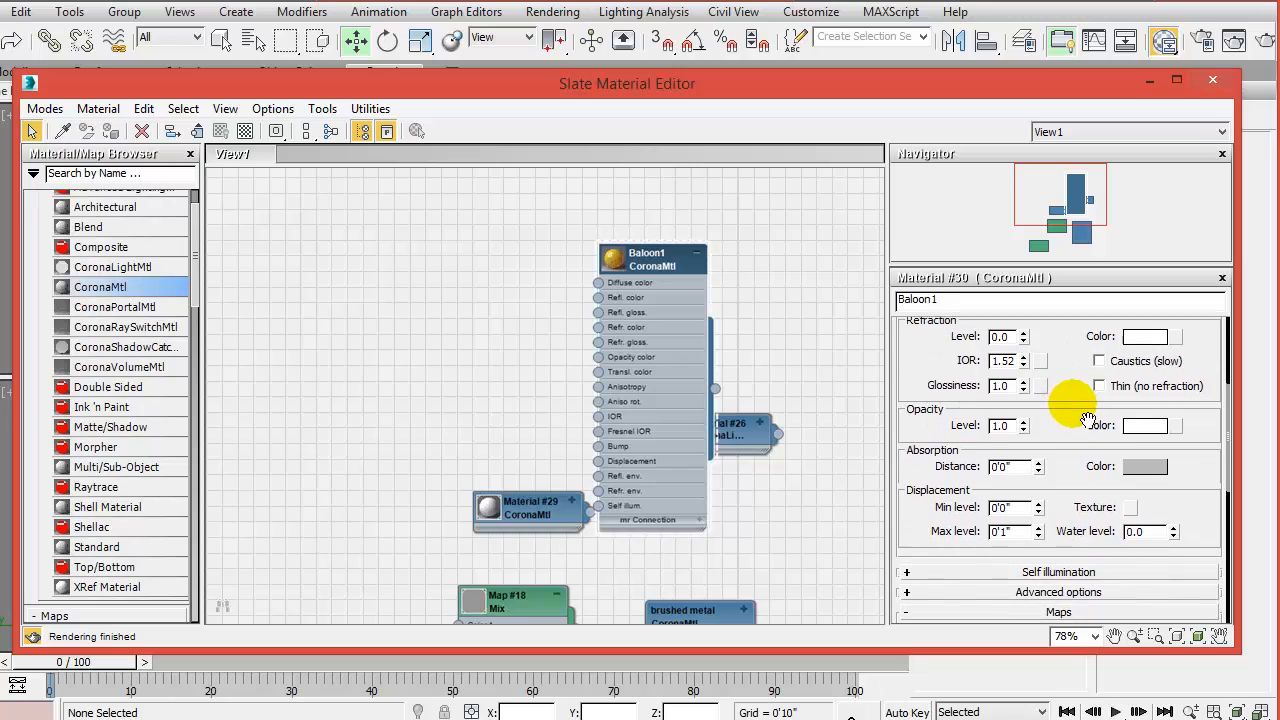
scroll(1088, 418, "down", 1)
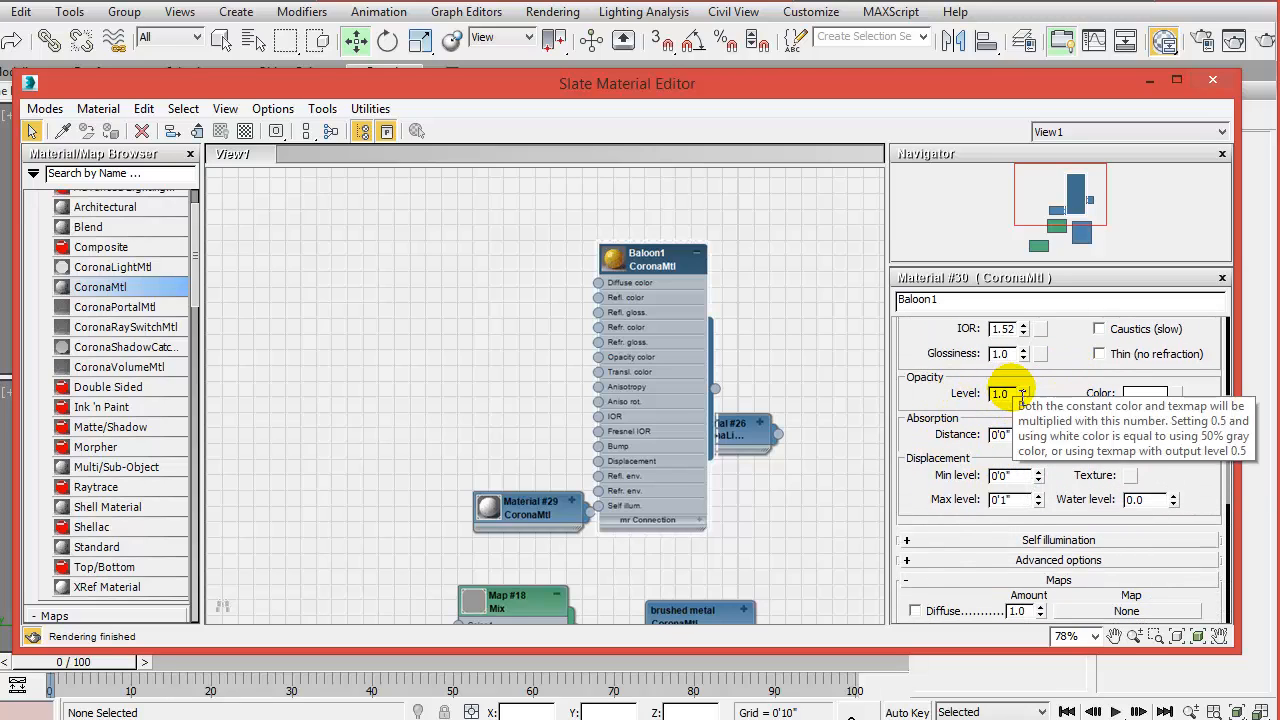
left_click_drag(1011, 393, 982, 393)
type(".85")
key("Return")
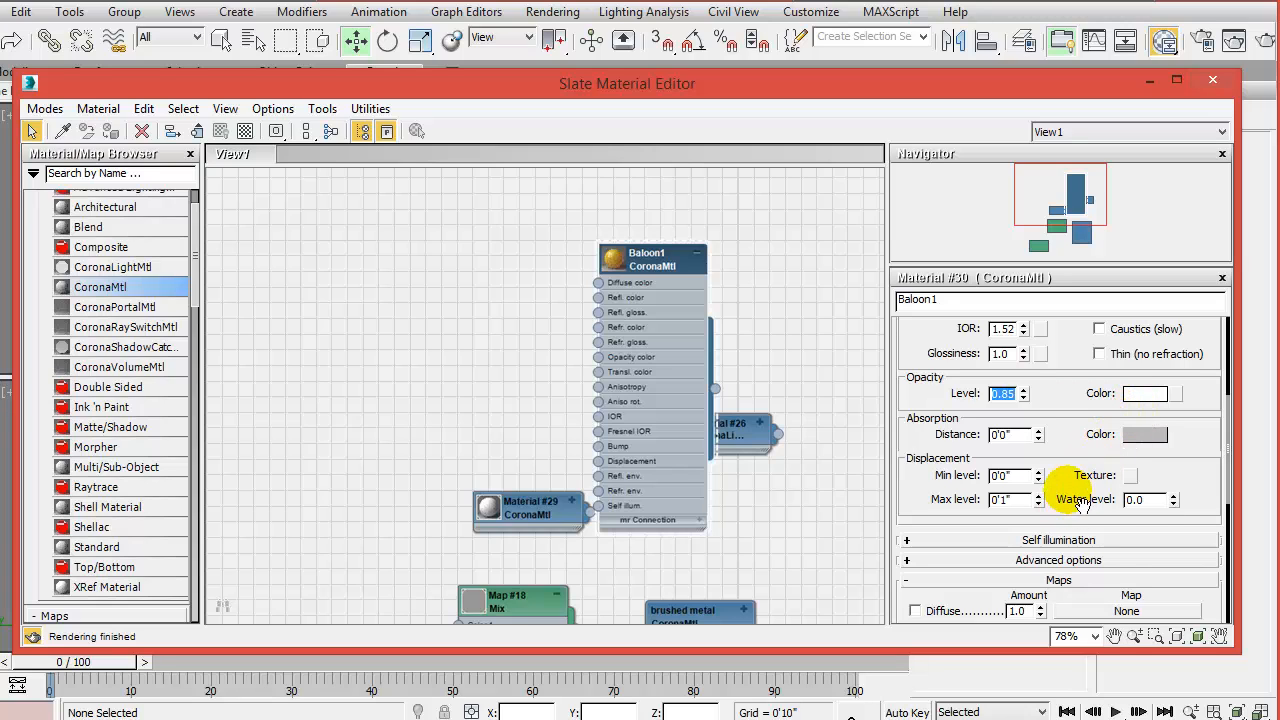
Collapse the Baloon1 node's slot list, enlarge its material preview and review its basic options
left_click_drag(1081, 503, 1056, 381)
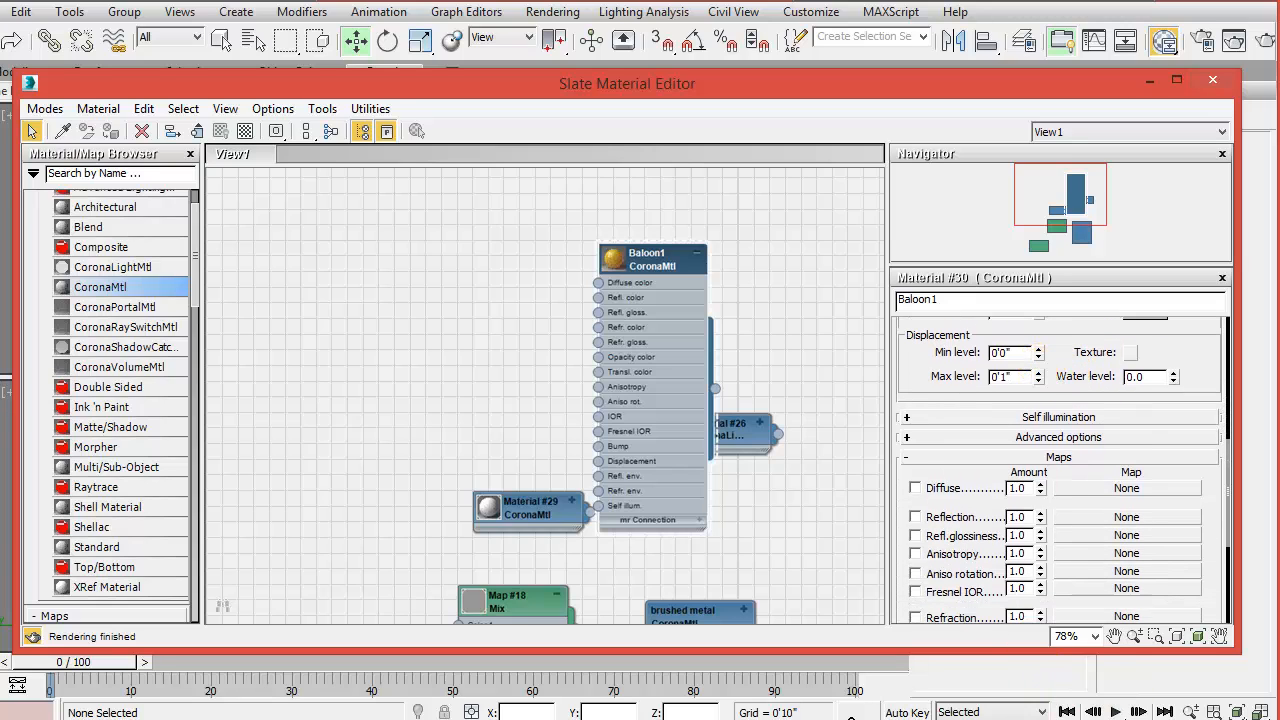
mouse_move(683, 268)
left_mouse_down()
mouse_move(637, 222)
mouse_move(681, 268)
left_mouse_up()
left_click(650, 206)
double_click(592, 276)
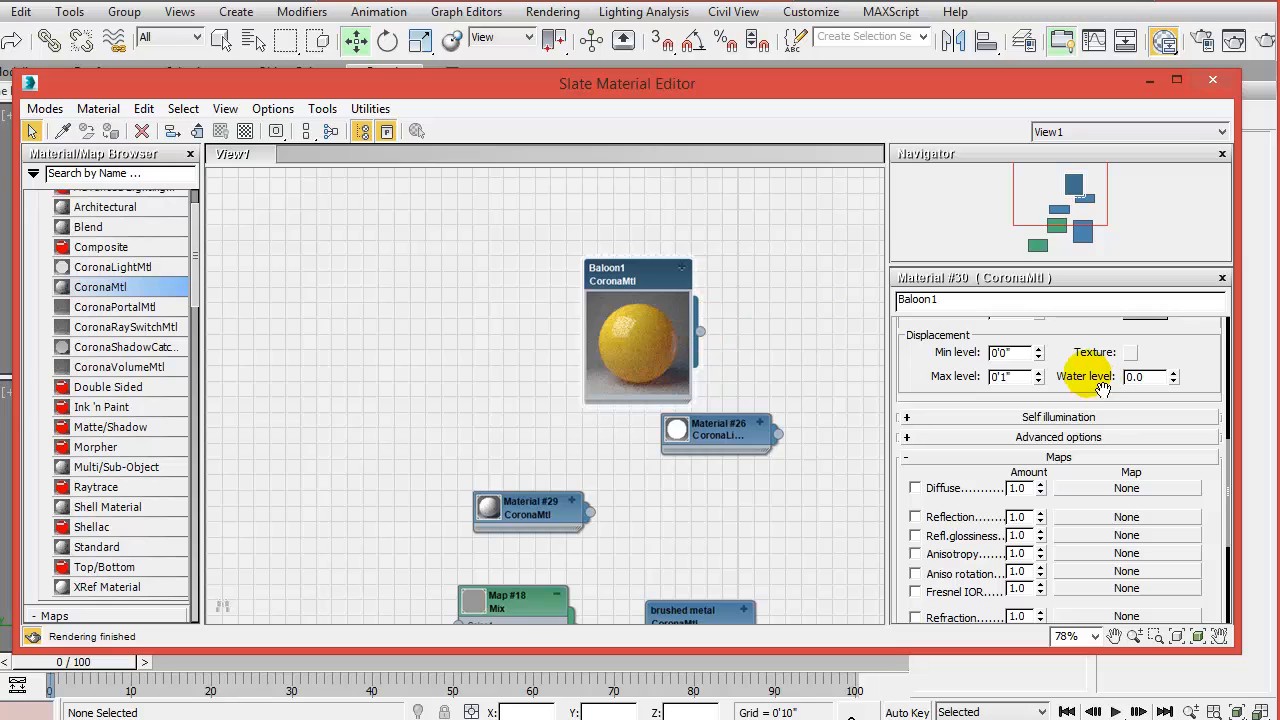
left_click_drag(1087, 373, 1039, 594)
left_click_drag(1056, 360, 980, 497)
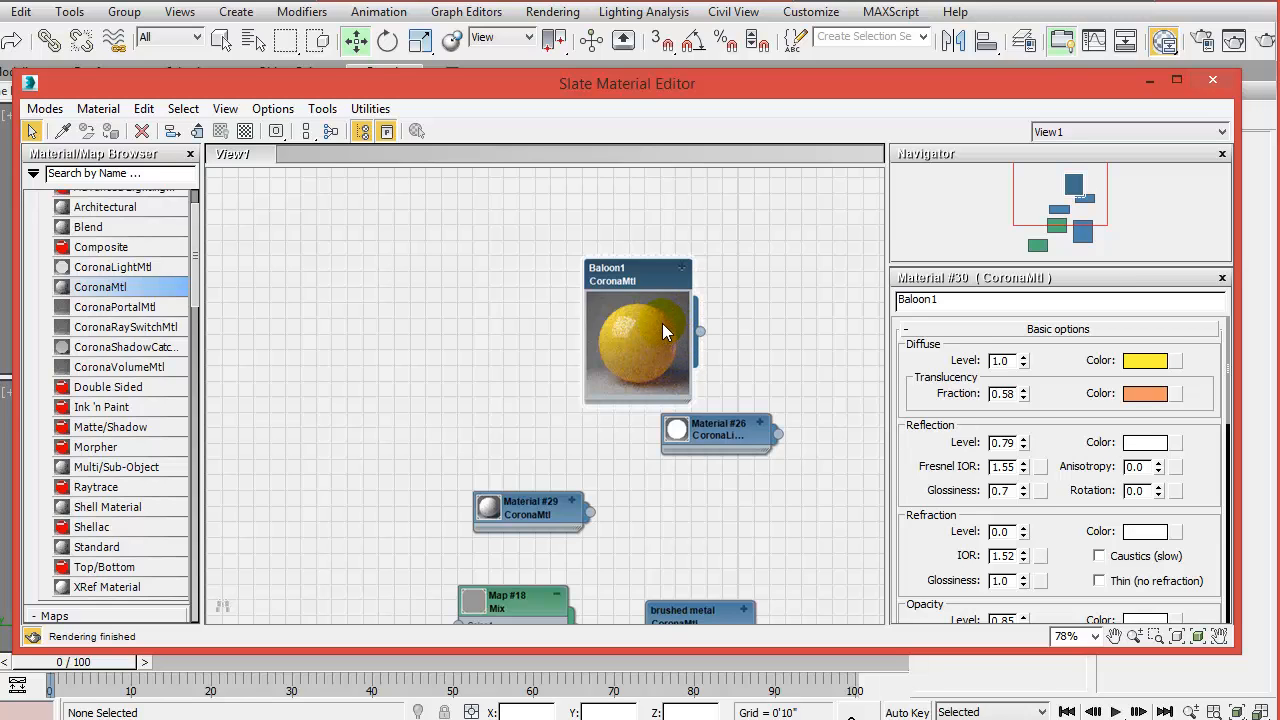
Select the balloon in the Front view and assign the Baloon1 material to it
left_click_drag(597, 95, 604, 333)
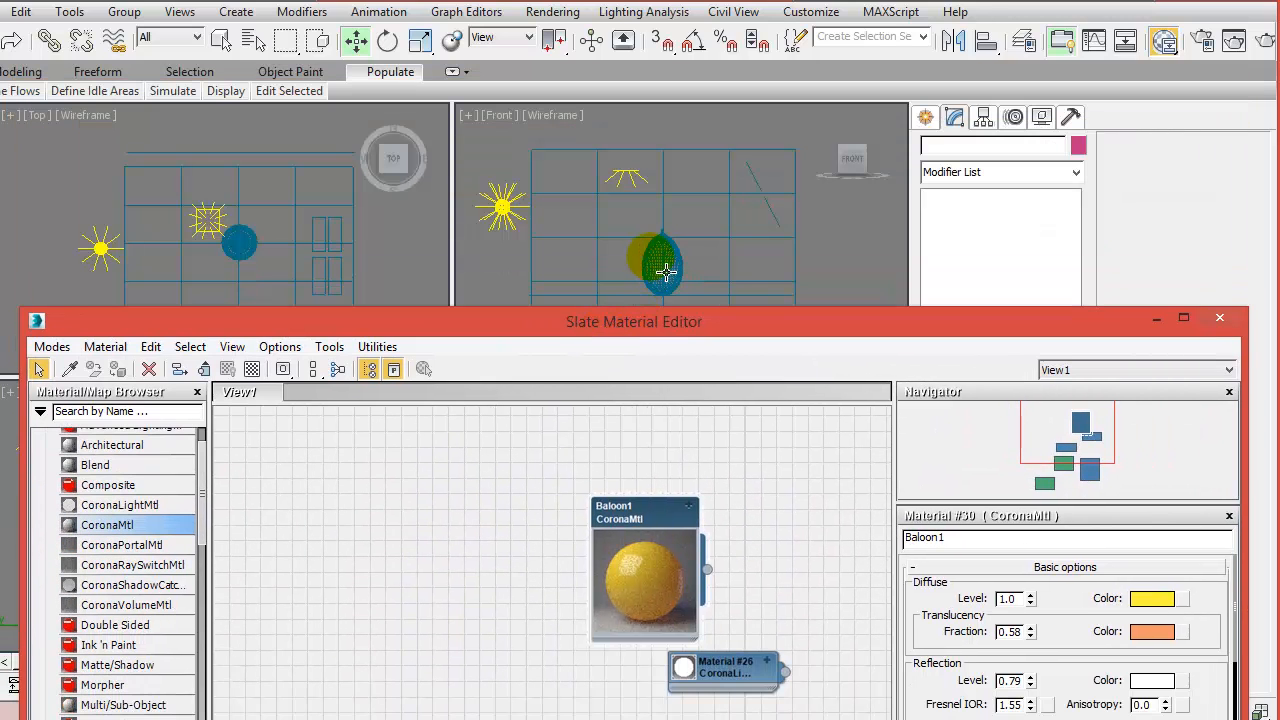
left_click(665, 270)
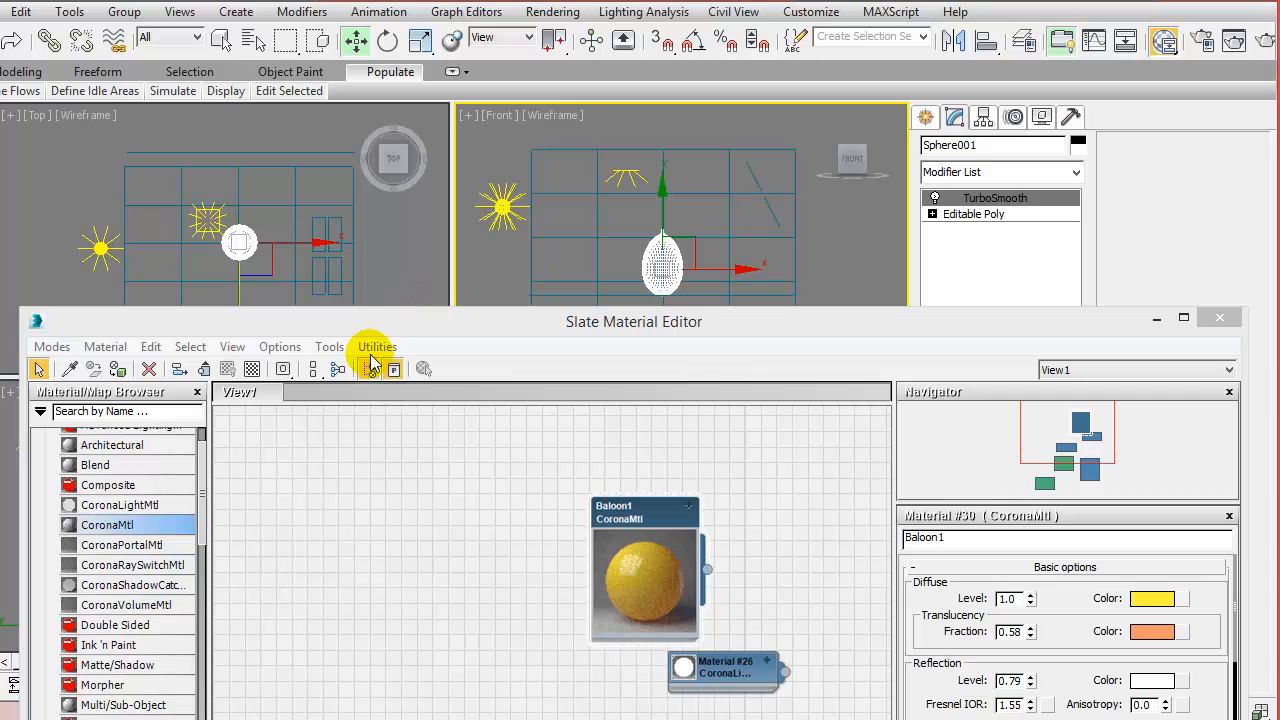
left_click(118, 370)
Render the Perspective view to check the balloon material, stop the render and close the frame buffer
left_click_drag(568, 326, 549, 383)
left_click_drag(1057, 390, 1071, 510)
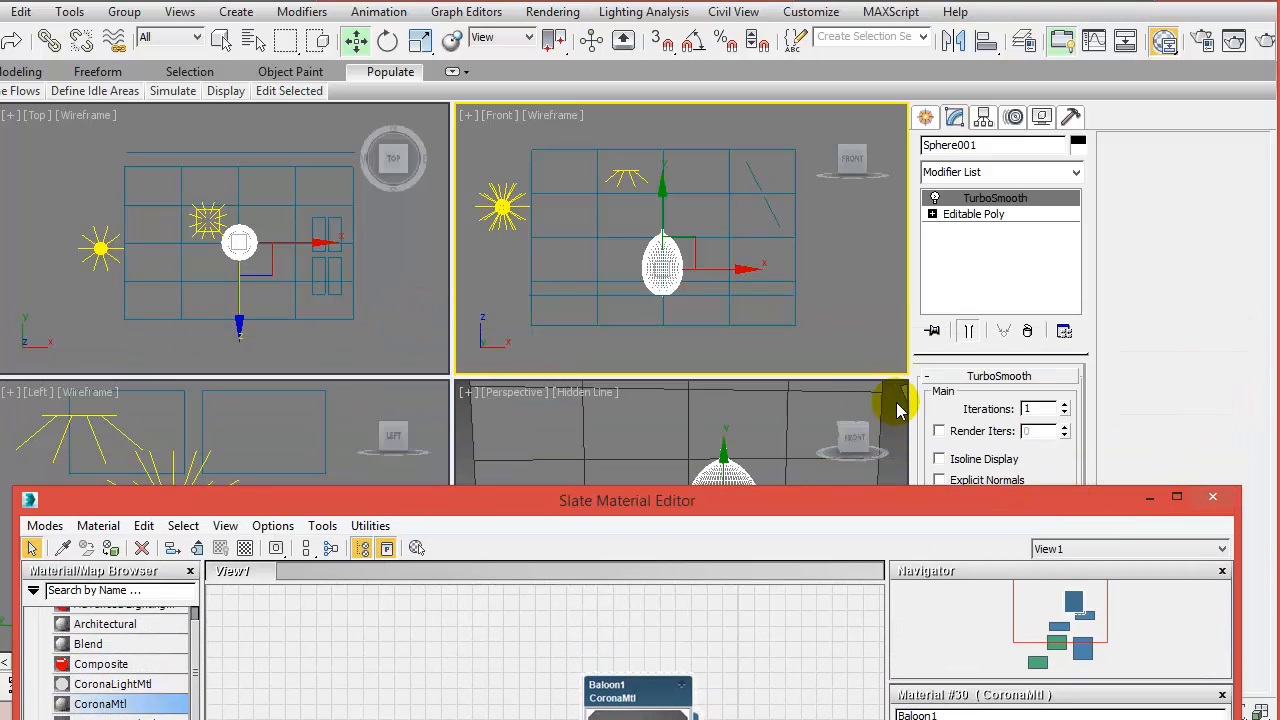
left_click(897, 403)
left_click(1262, 40)
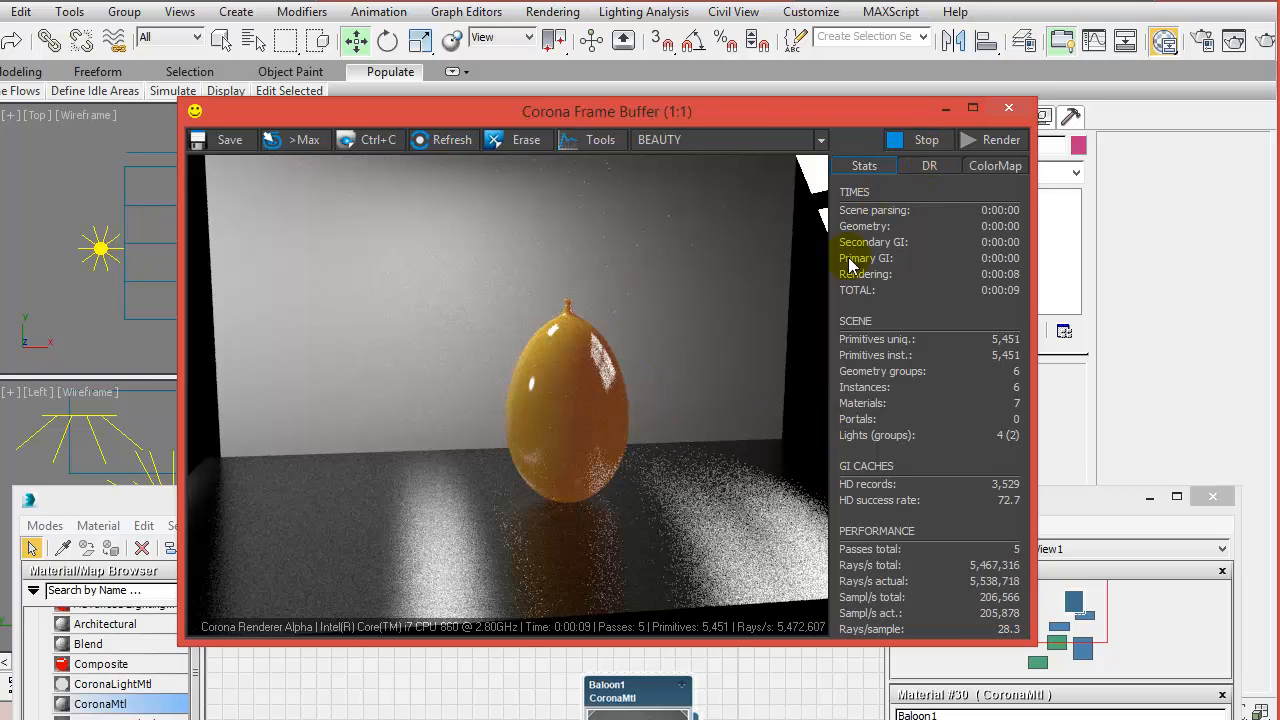
left_click_drag(726, 108, 712, 70)
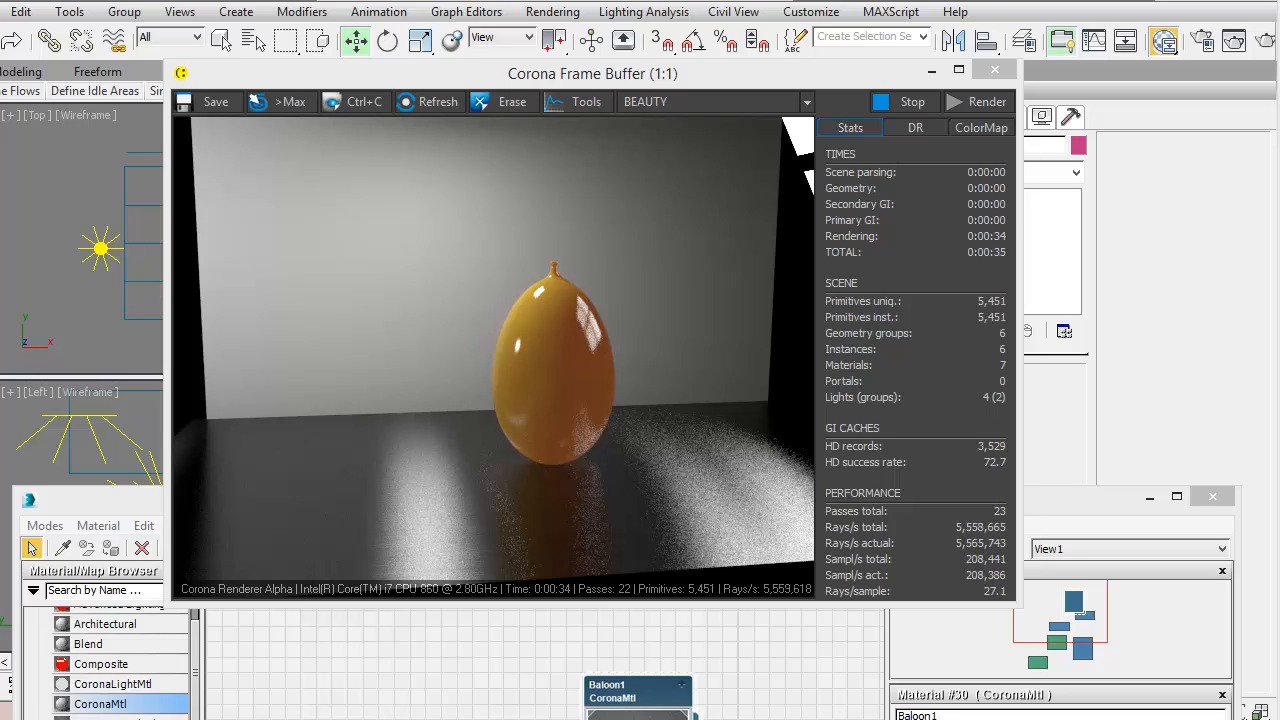
left_click_drag(470, 719, 321, 260)
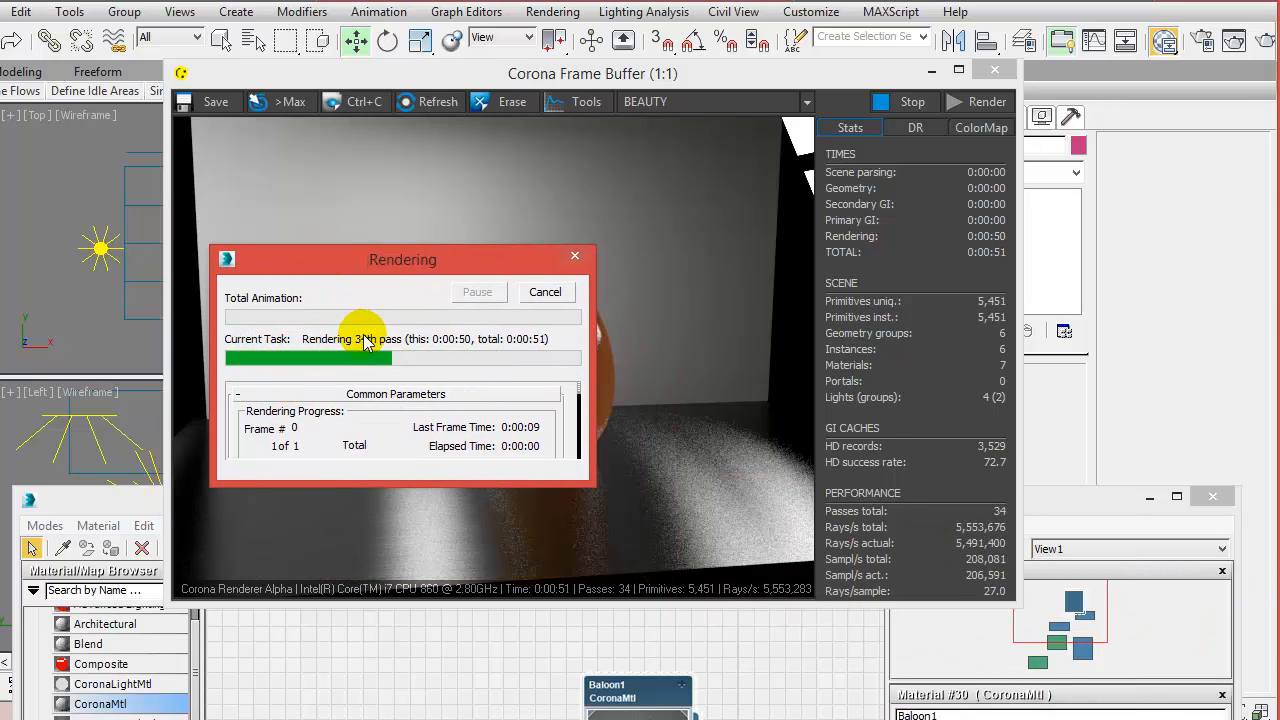
left_click_drag(360, 263, 1279, 719)
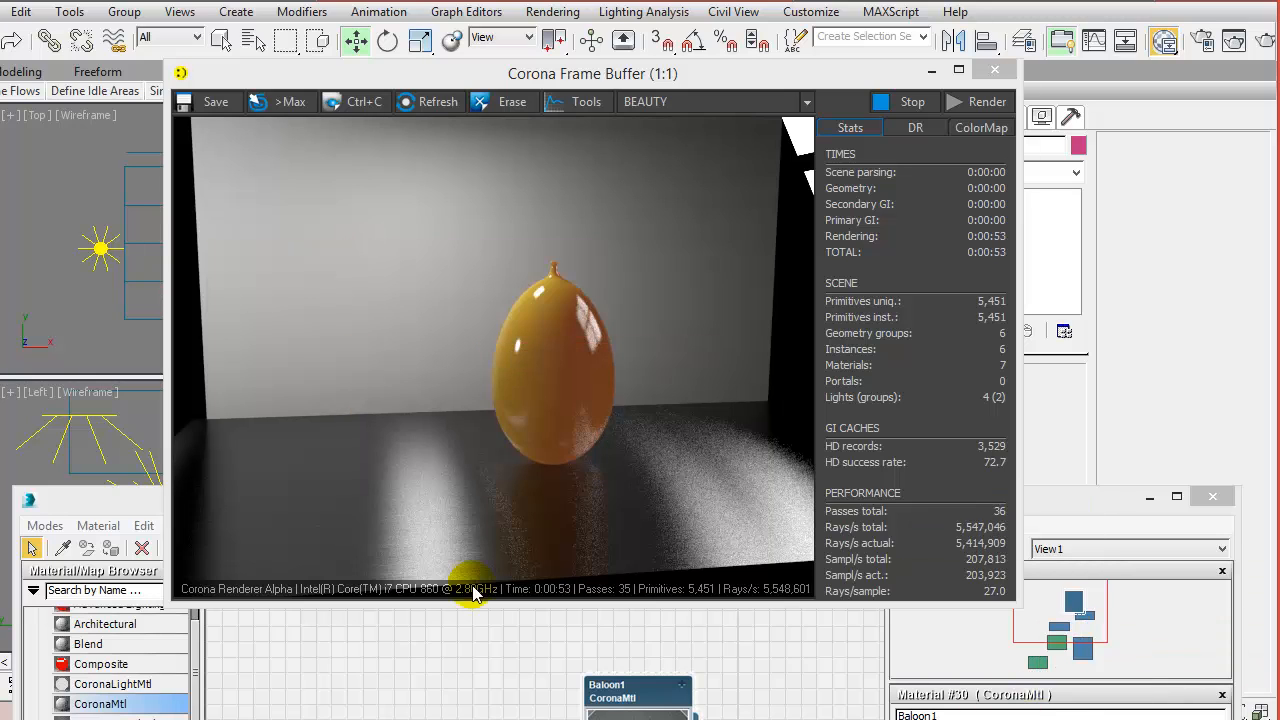
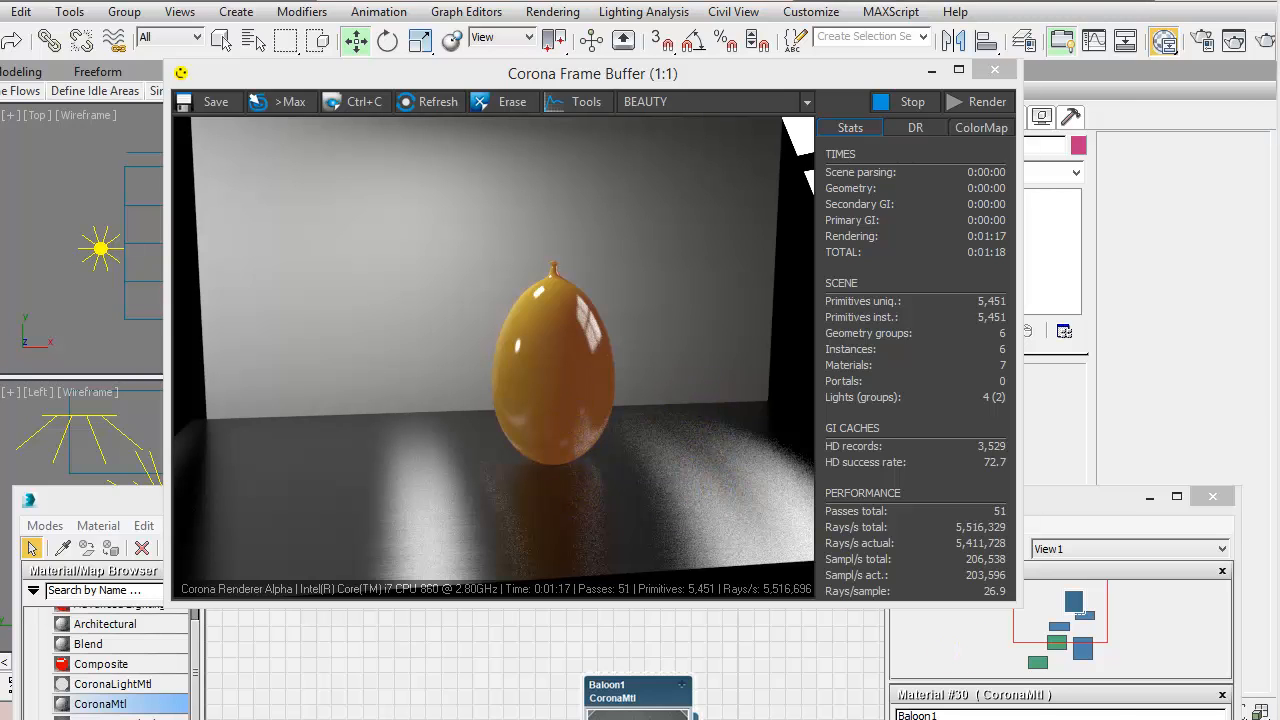
left_click(909, 104)
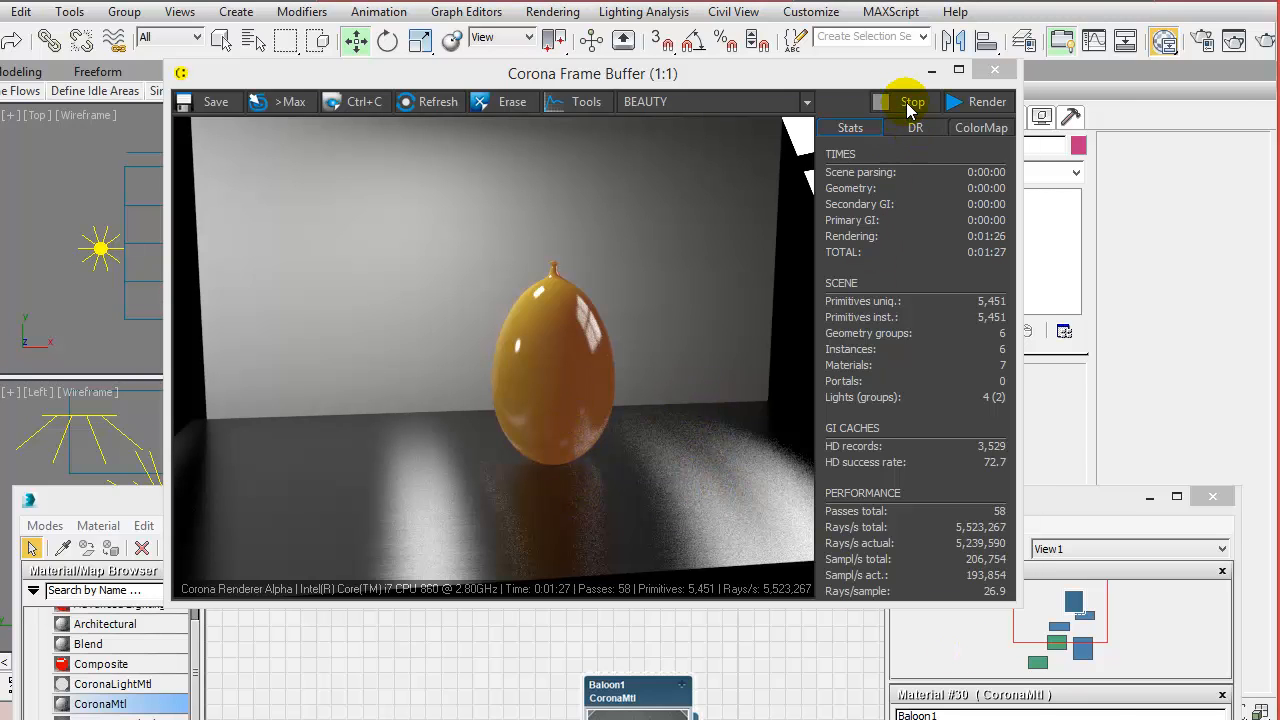
left_click(995, 71)
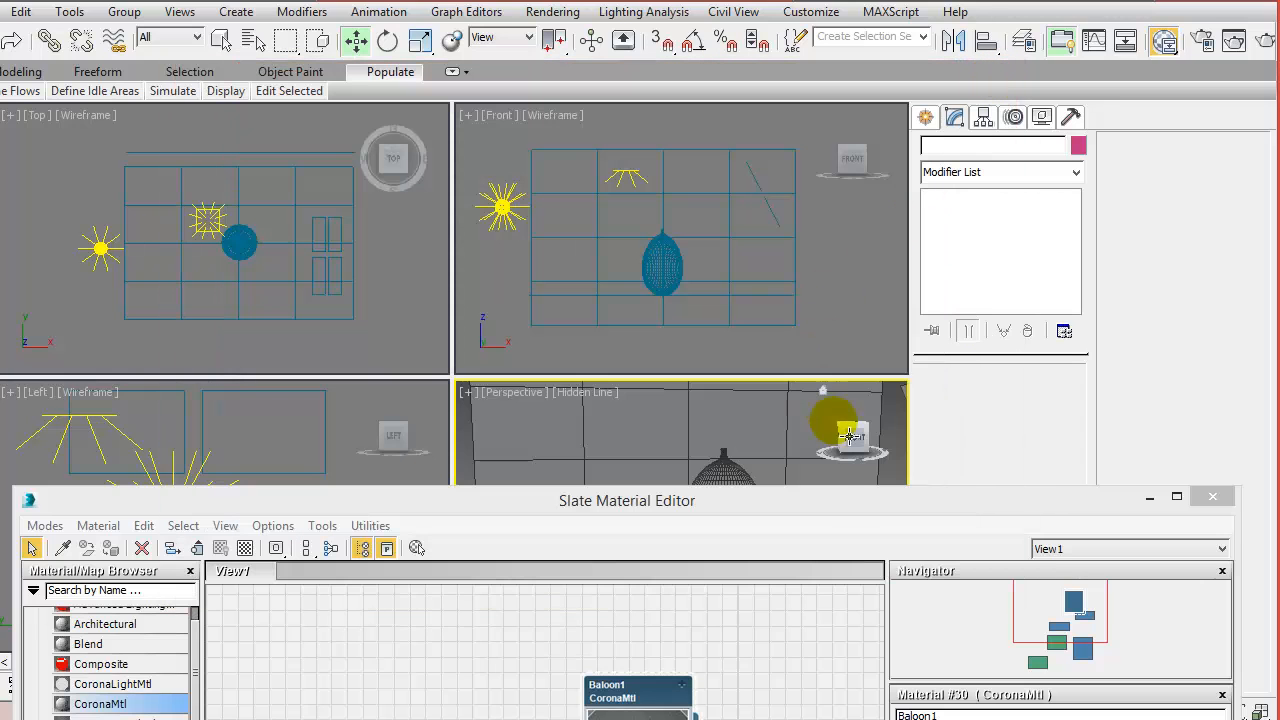
Create two copies of the Baloon1 material and place all three nodes side by side in the node view
left_click_drag(827, 499, 800, 108)
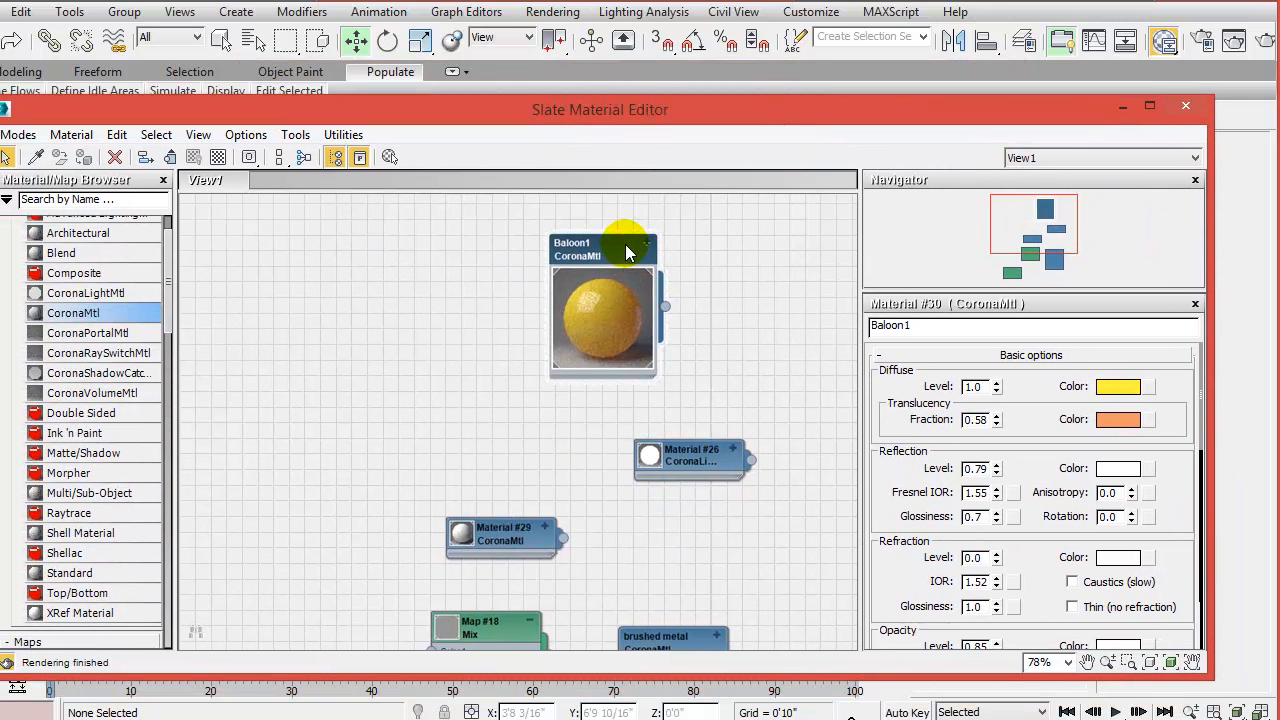
left_click_drag(580, 302, 608, 261)
left_click(475, 278)
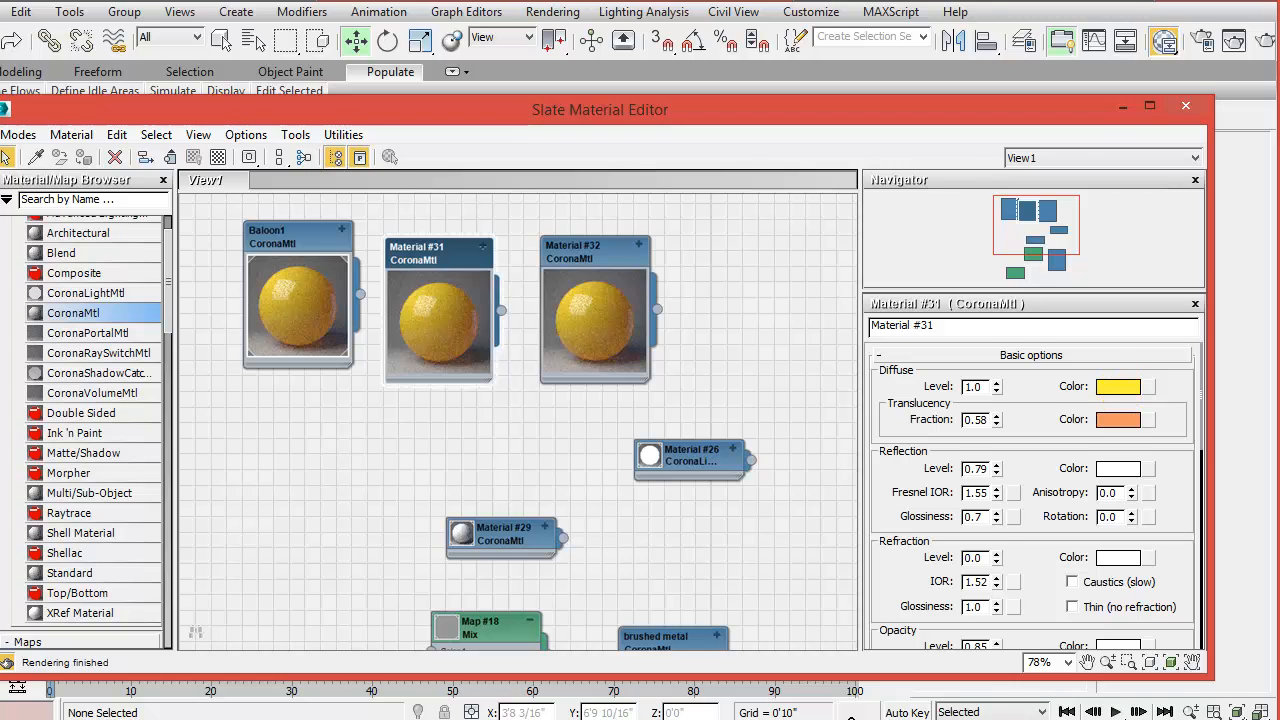
Set the first material copy's diffuse color to red, RGB 183, 8, 8
left_click(1118, 386)
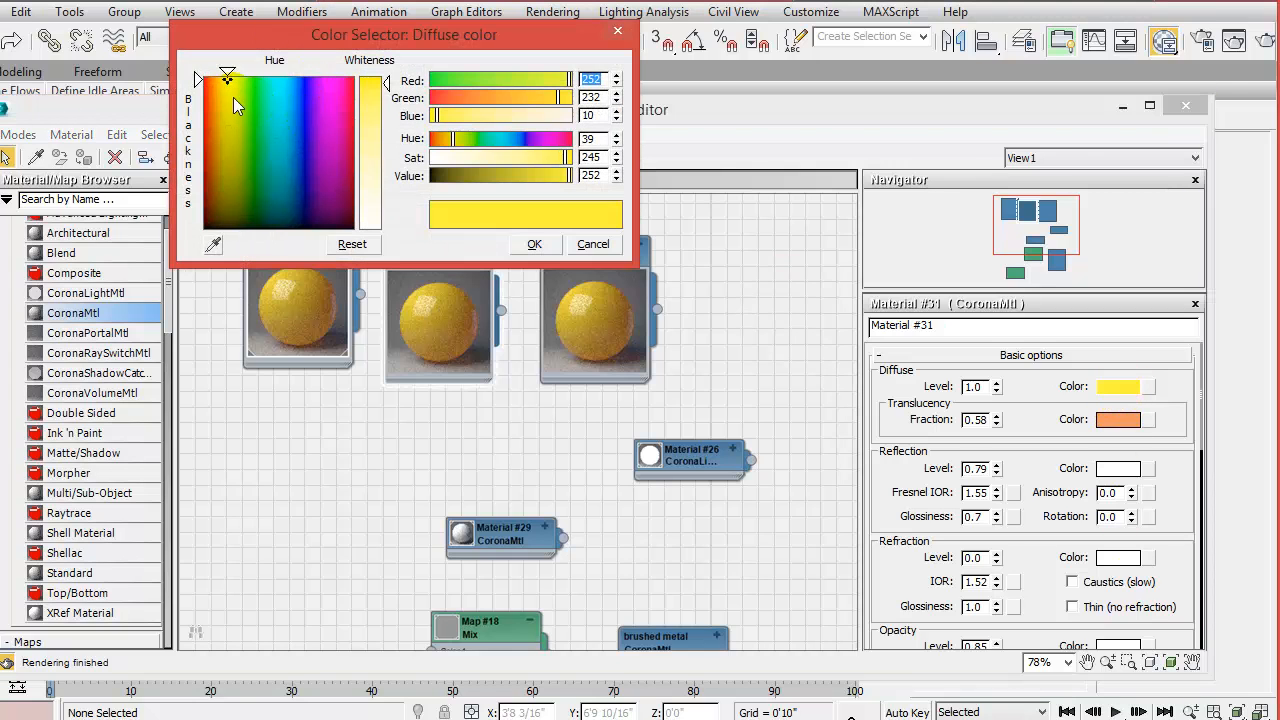
left_click_drag(233, 97, 204, 93)
left_click_drag(556, 175, 531, 172)
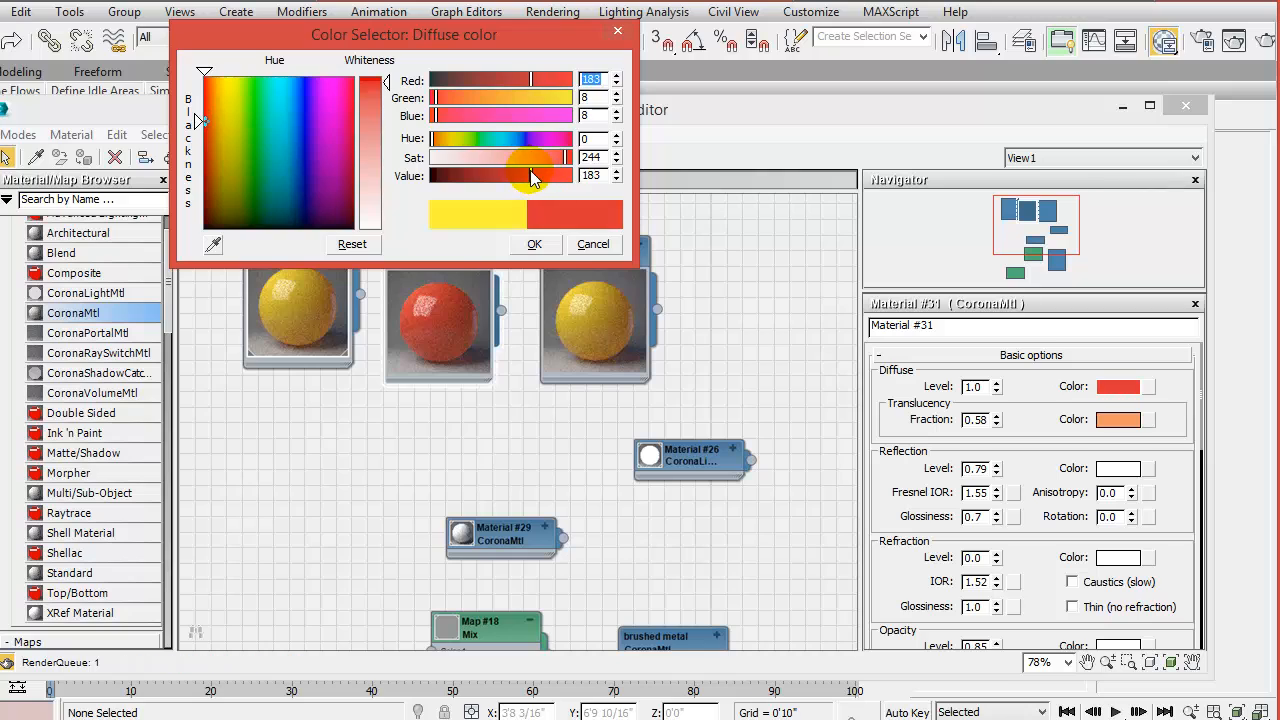
left_click(541, 244)
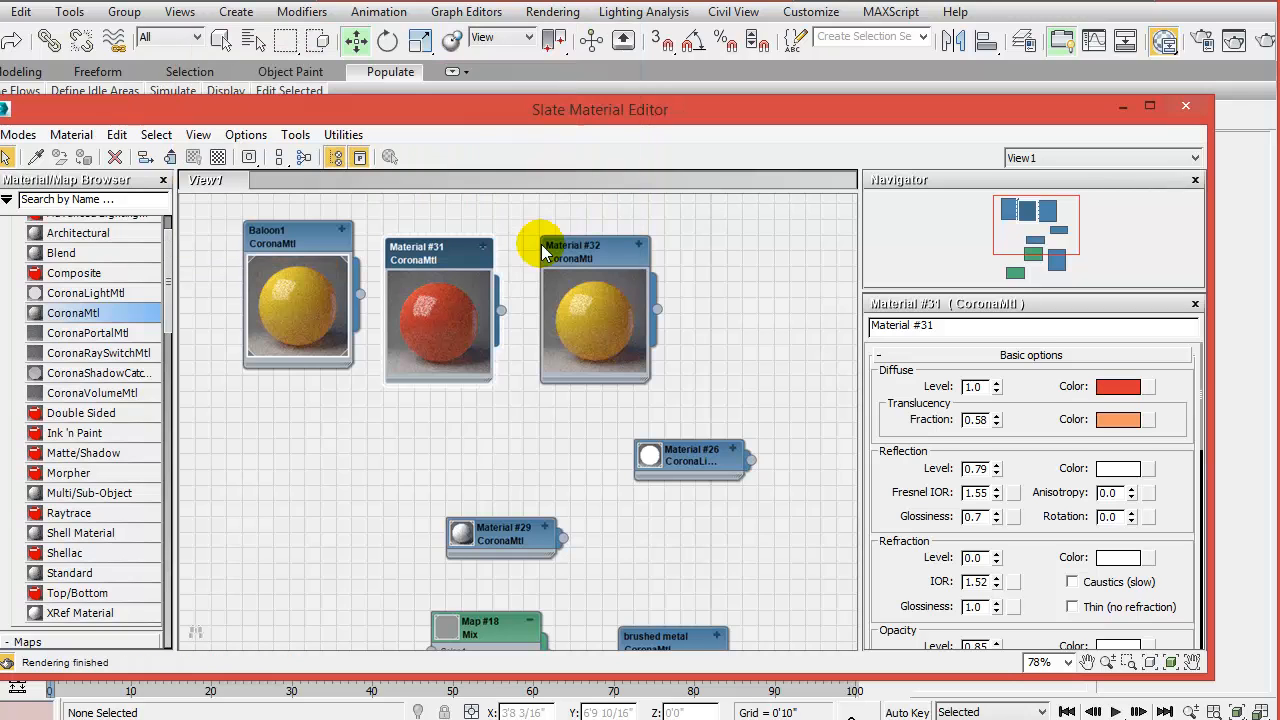
Set the red material's reflection color to light gray
left_click(1121, 470)
left_click_drag(395, 218, 388, 140)
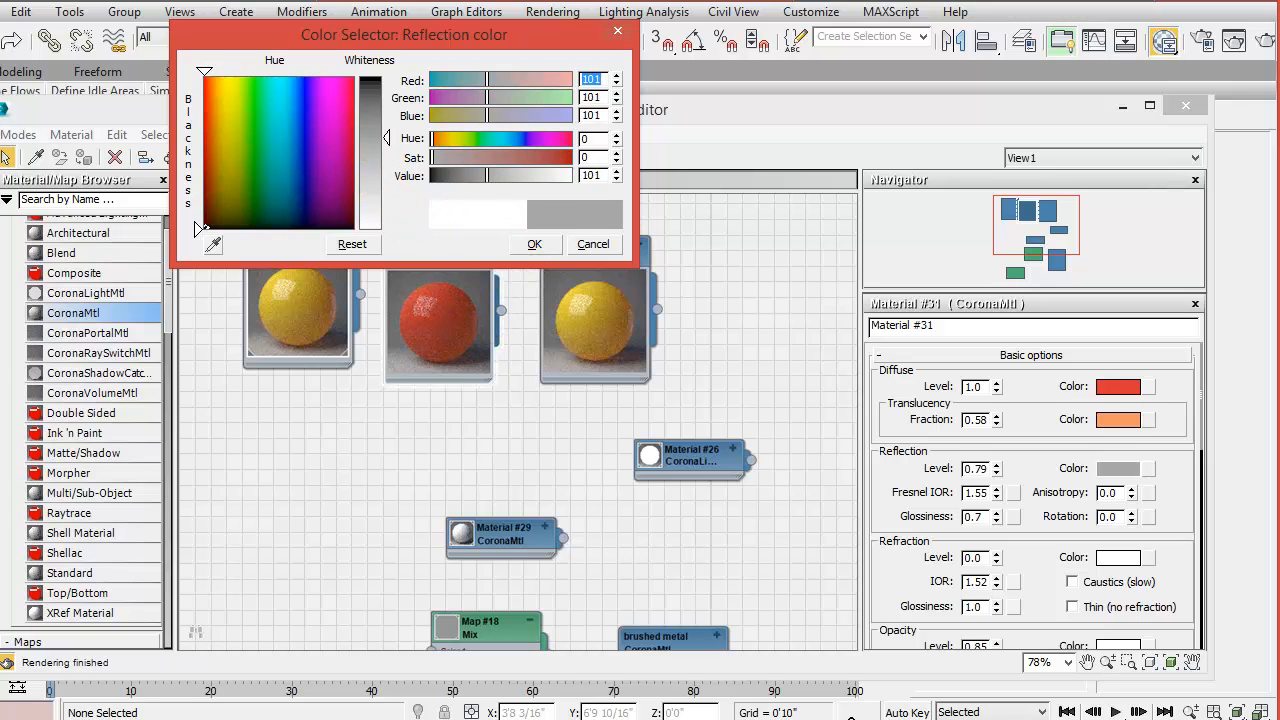
left_click(534, 244)
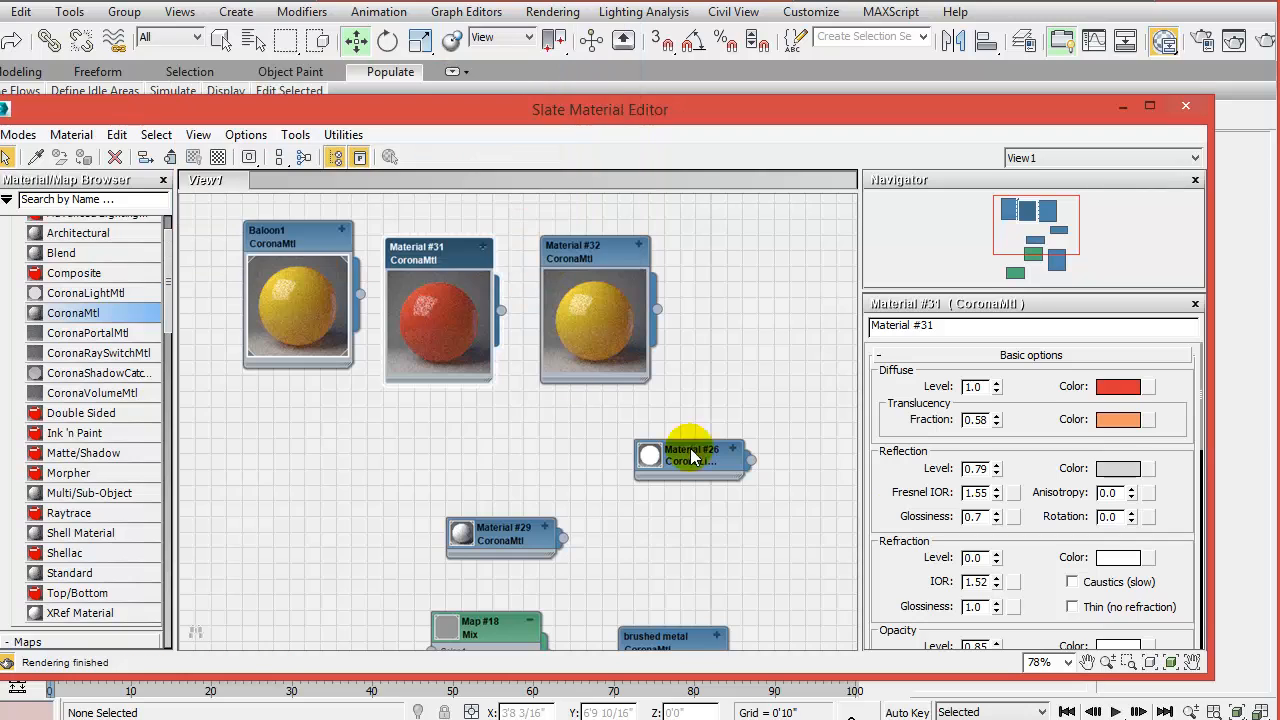
Set the second material copy's diffuse color to blue, RGB 7, 100, 187
double_click(604, 259)
left_click(1117, 386)
left_click_drag(266, 127, 291, 81)
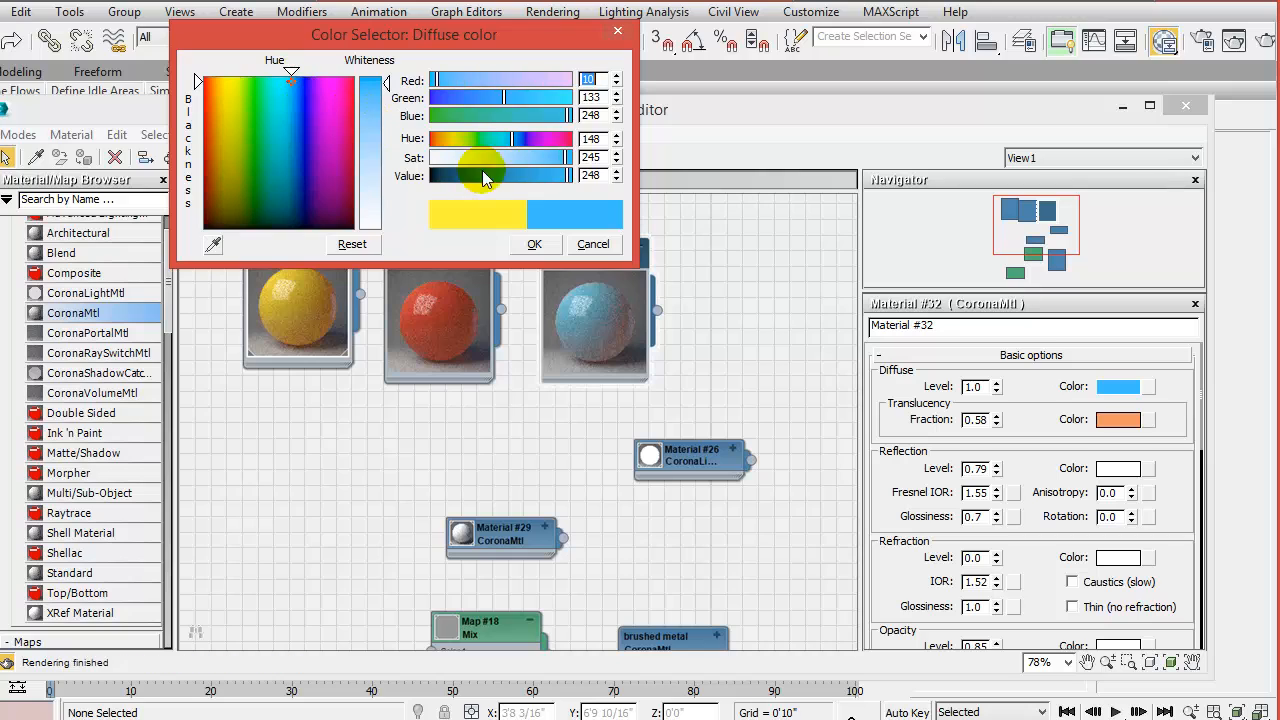
left_click_drag(482, 175, 532, 176)
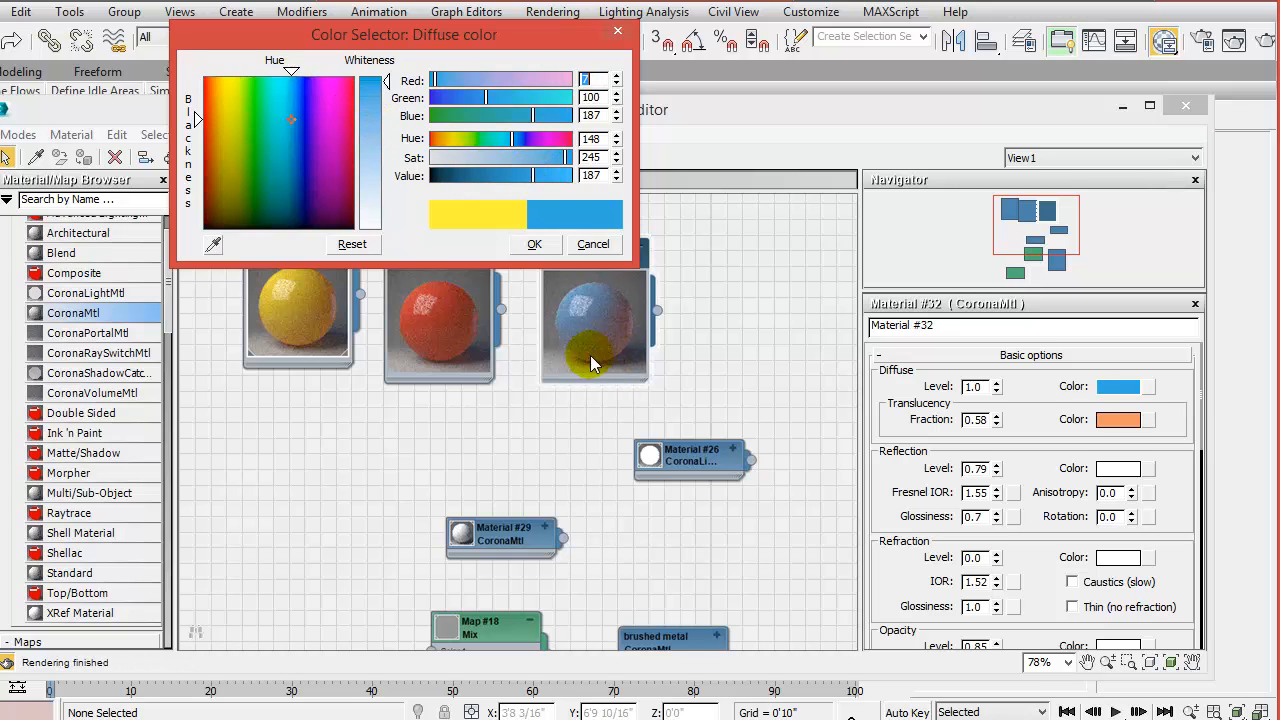
left_click(537, 246)
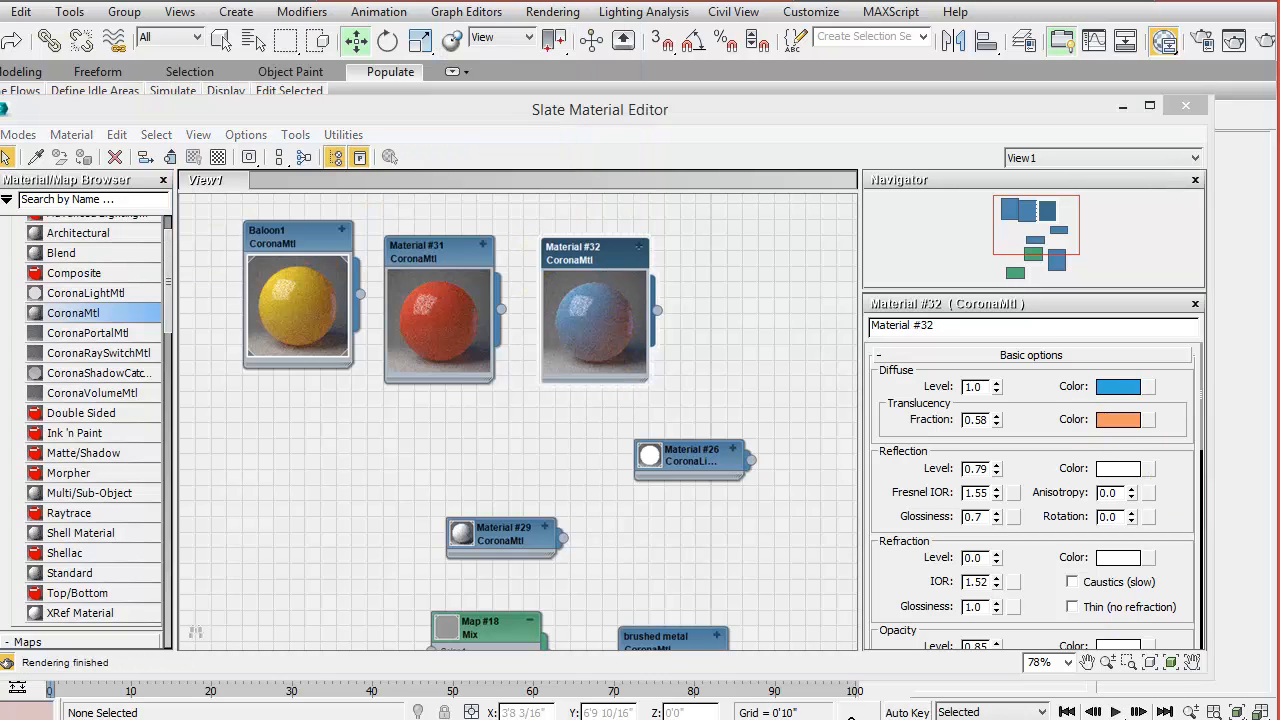
Set the blue material's translucency color to a pale violet gray, RGB 144, 138, 174
left_click(1110, 419)
left_click_drag(299, 157, 308, 182)
left_click_drag(387, 153, 387, 159)
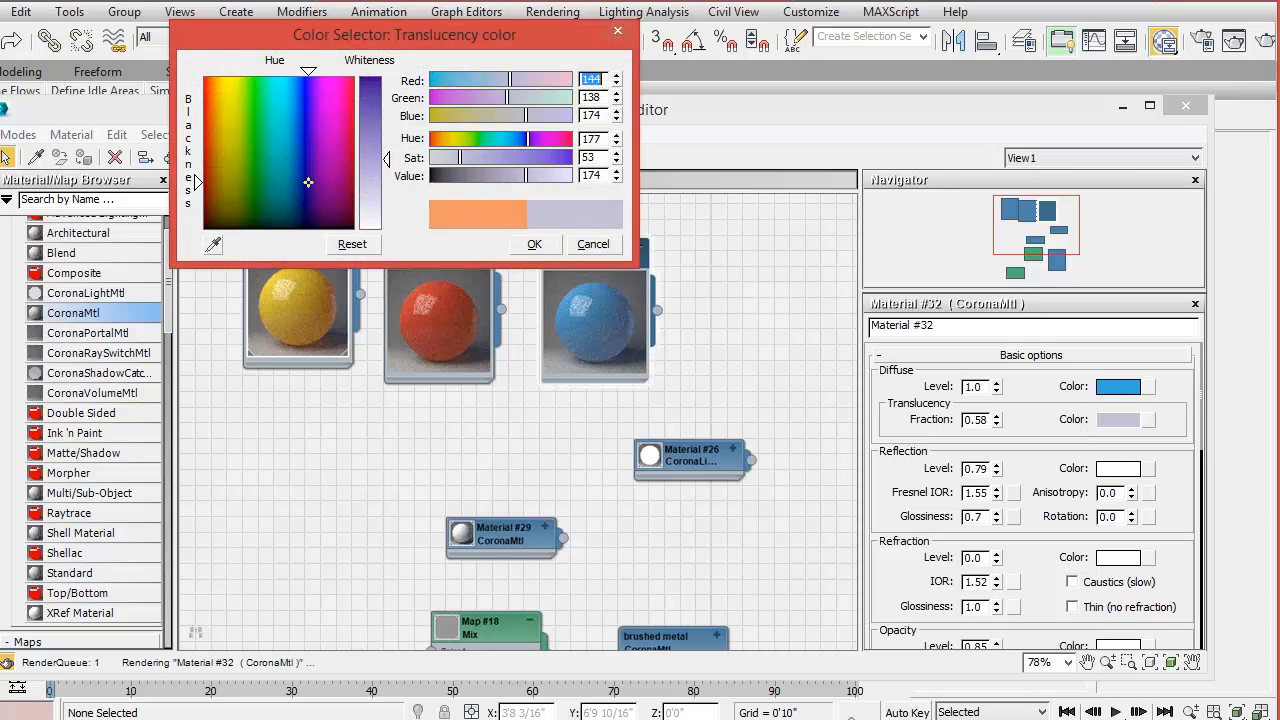
left_click(540, 244)
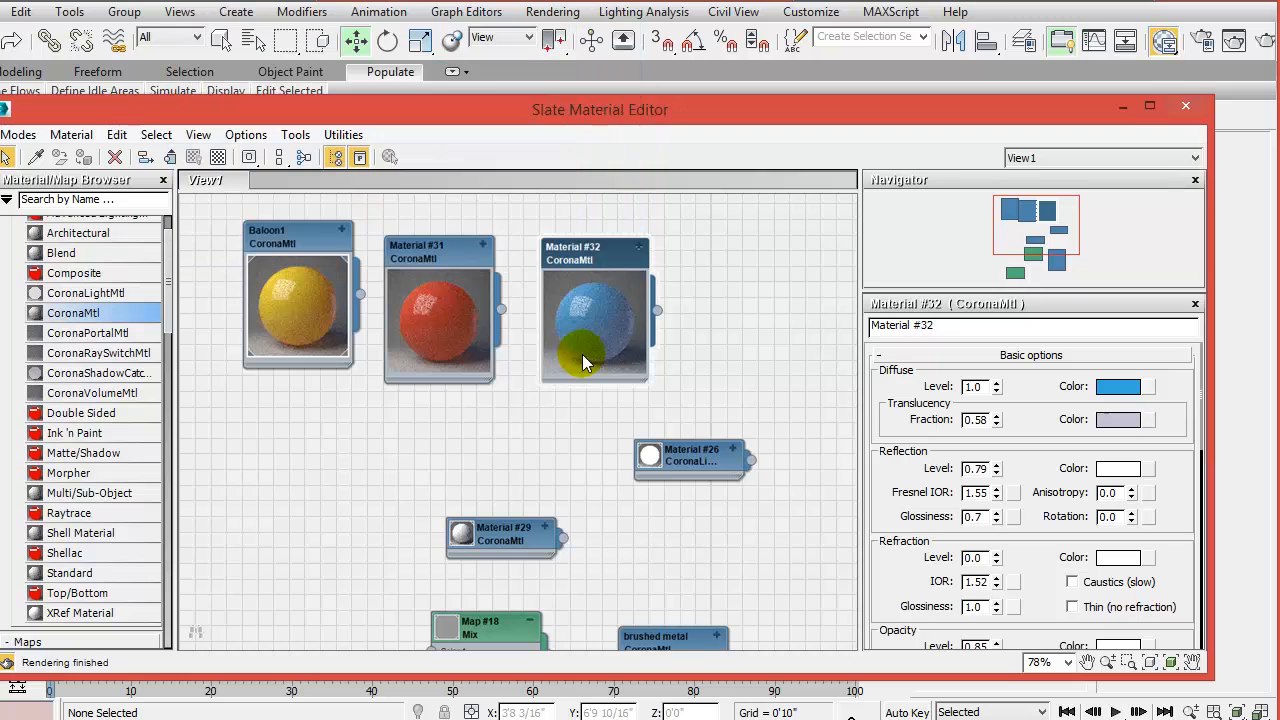
Line up the red and blue material nodes in a row with the Baloon1 node
left_click_drag(609, 339, 639, 324)
left_click_drag(446, 270, 478, 255)
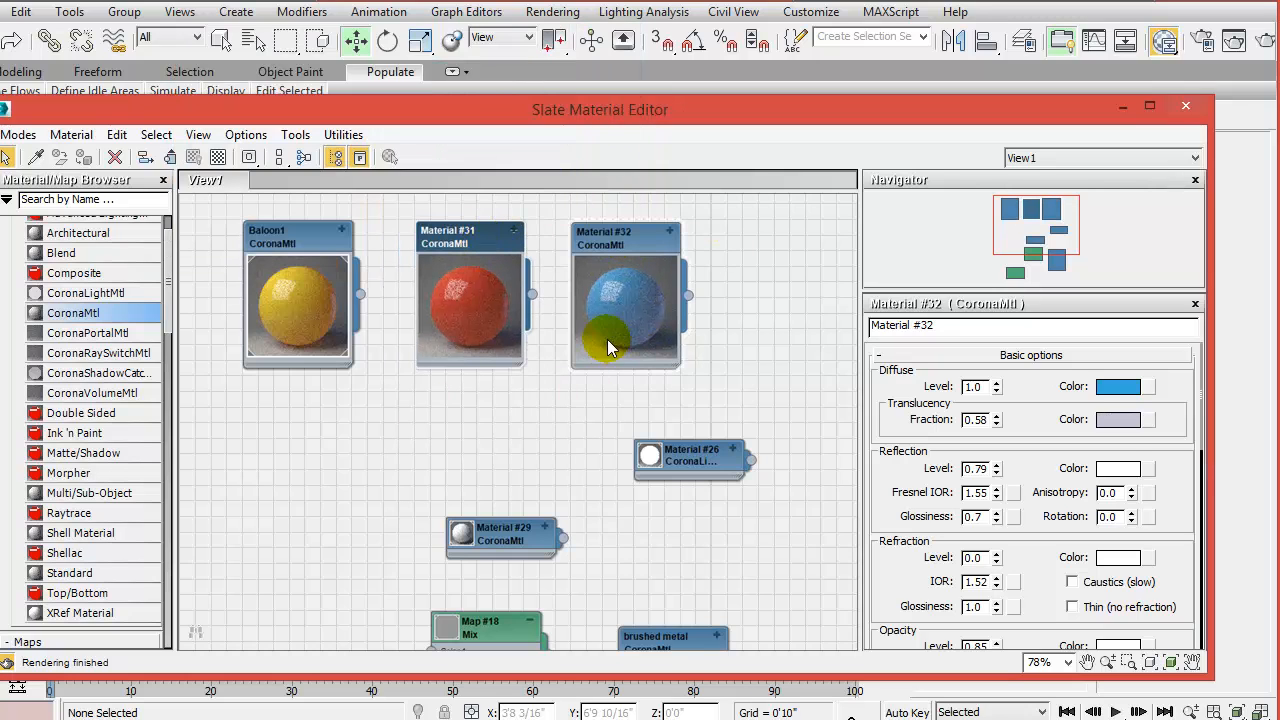
Clone the balloon sideways in the Front view as three evenly spaced independent copies
left_click_drag(620, 112, 611, 528)
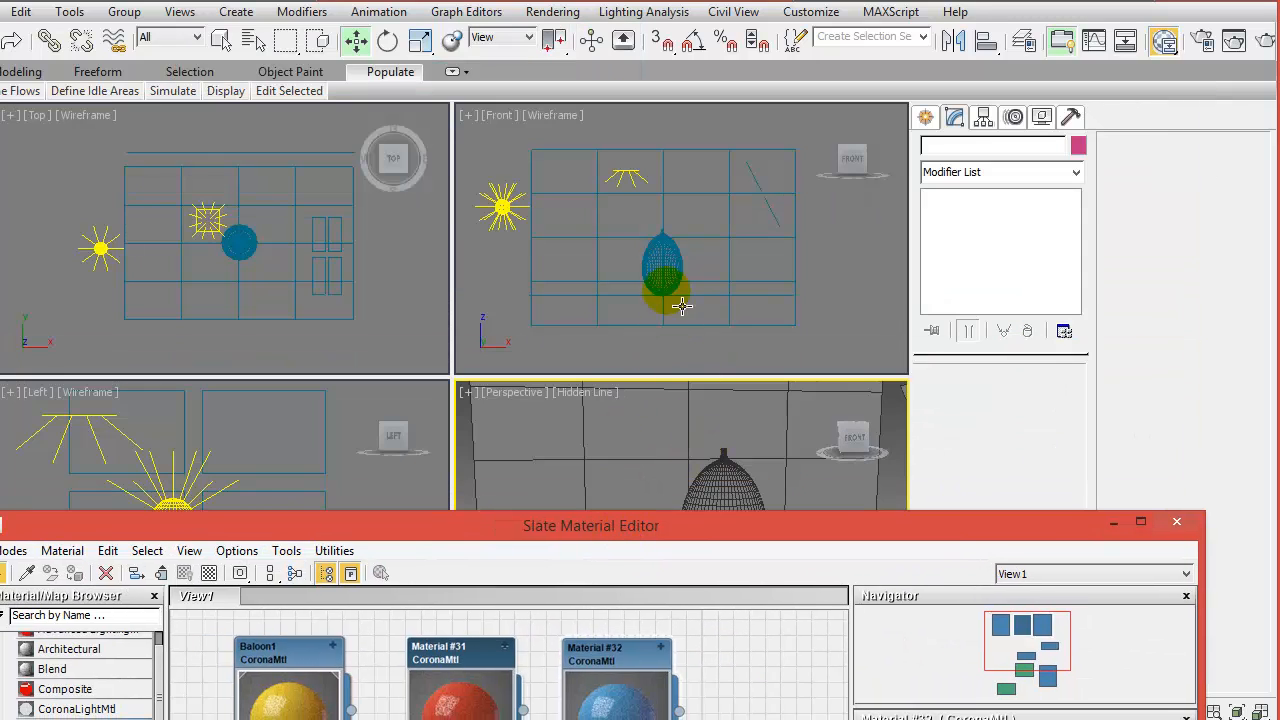
left_click(668, 278)
left_click_drag(668, 278, 623, 278, "shift")
left_click(535, 332)
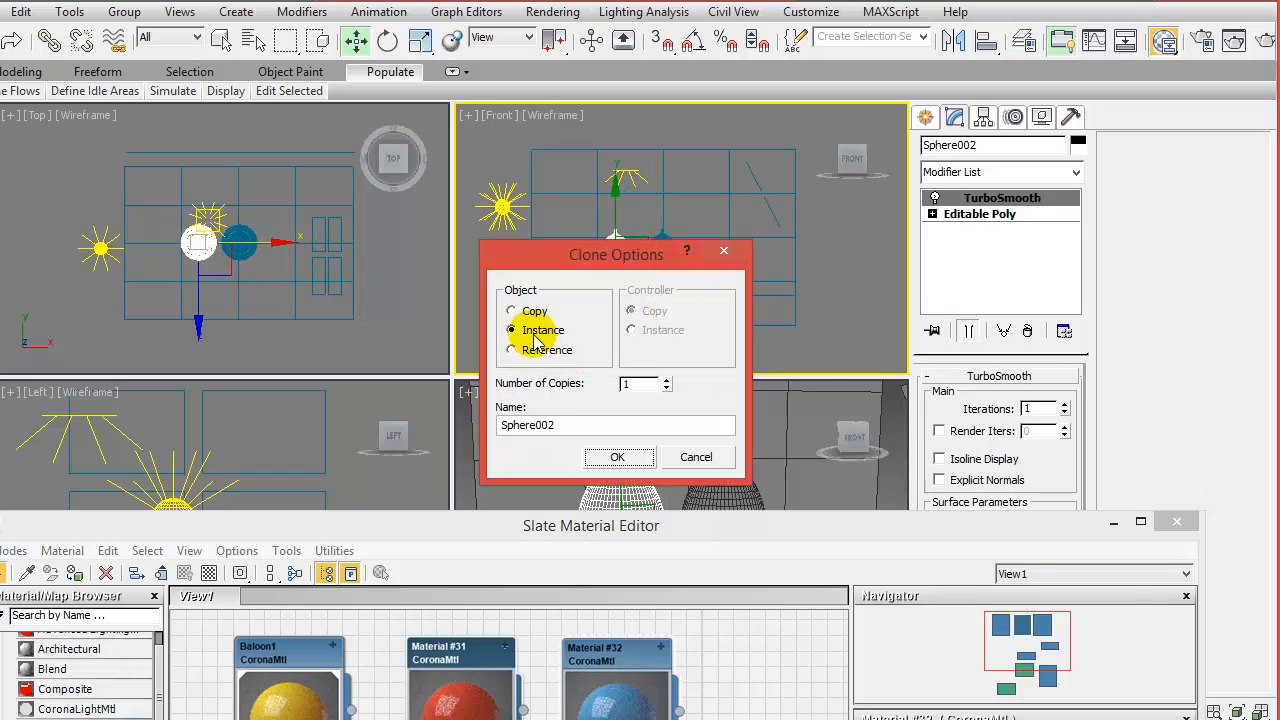
left_click(615, 460)
left_click(666, 380)
left_click(666, 380)
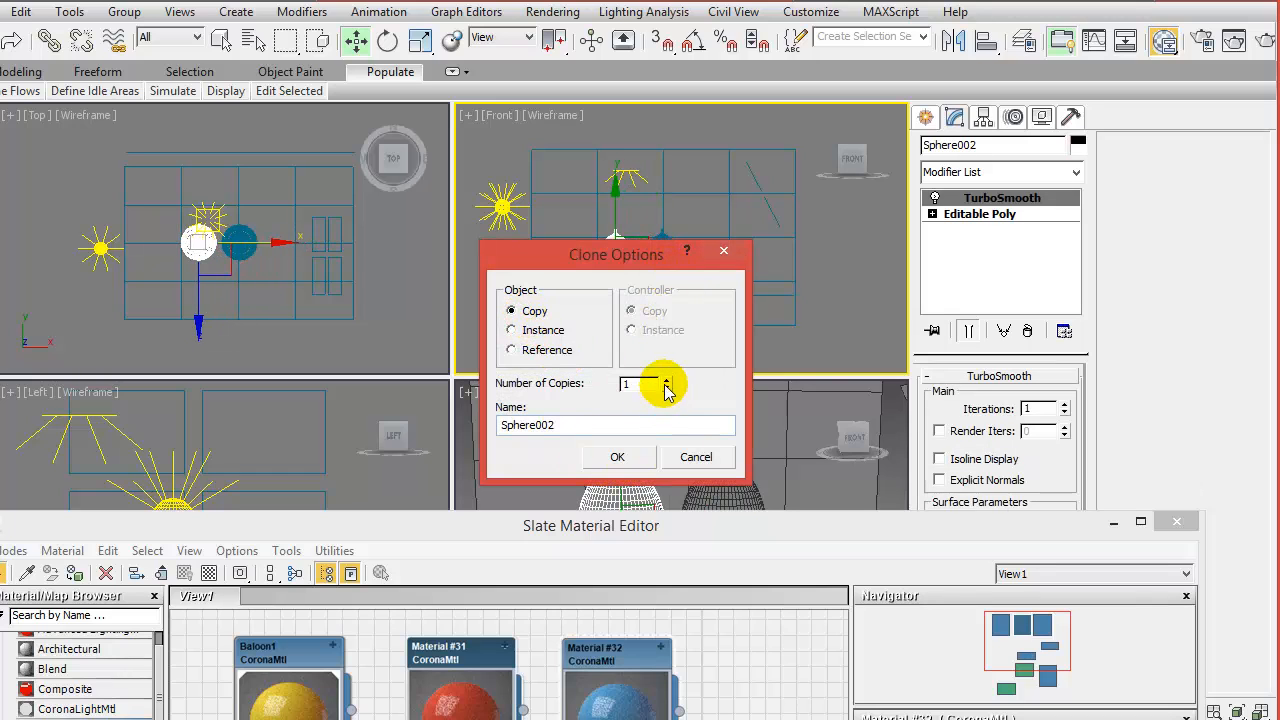
left_click(617, 457)
Rotate the farthest balloon copy to lie on its side and tilt the copy beside the original balloon
left_click(387, 40)
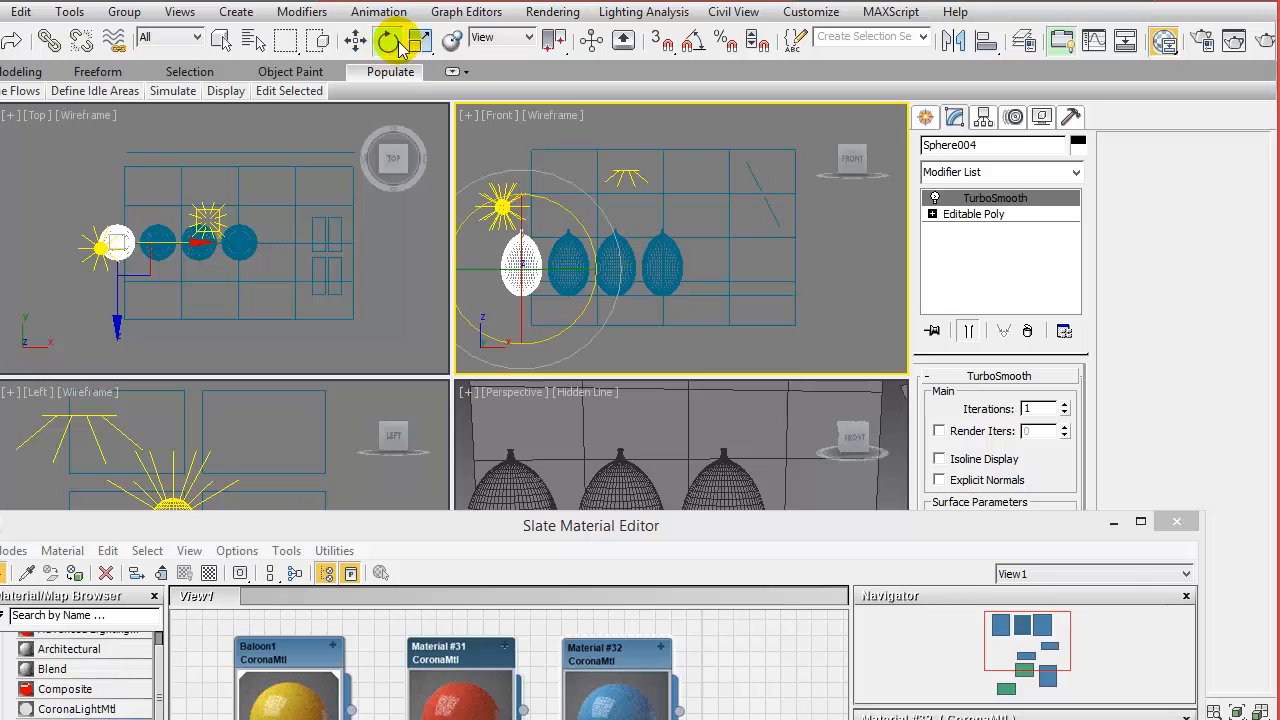
left_click_drag(606, 214, 657, 414)
left_click(633, 256)
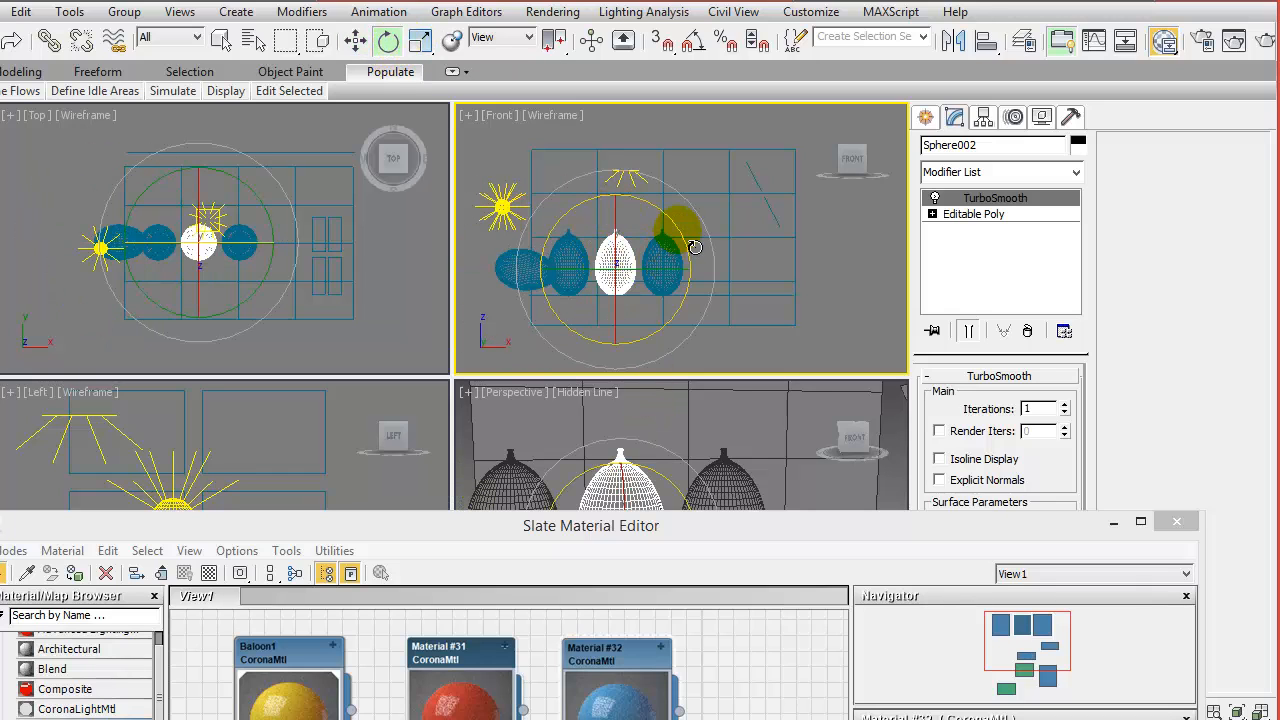
left_click_drag(686, 222, 583, 137)
left_click_drag(617, 206, 625, 341)
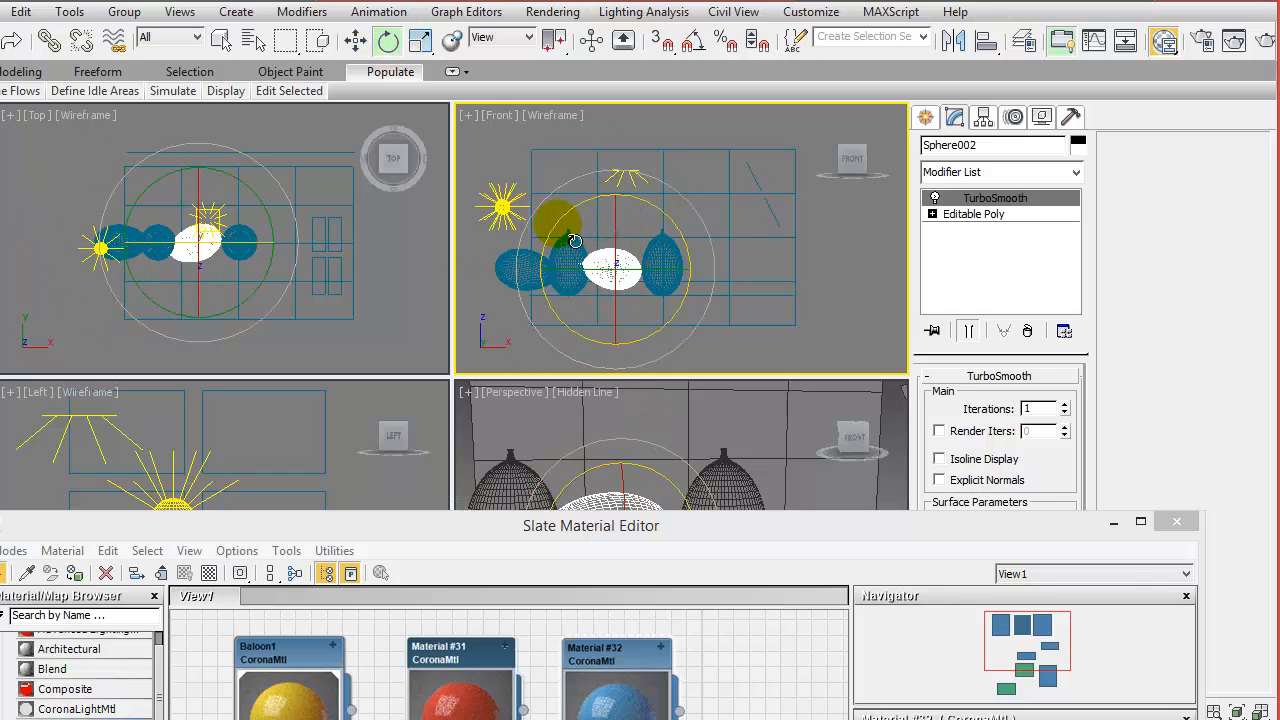
left_click_drag(558, 224, 581, 203)
left_click_drag(1015, 511, 943, 637)
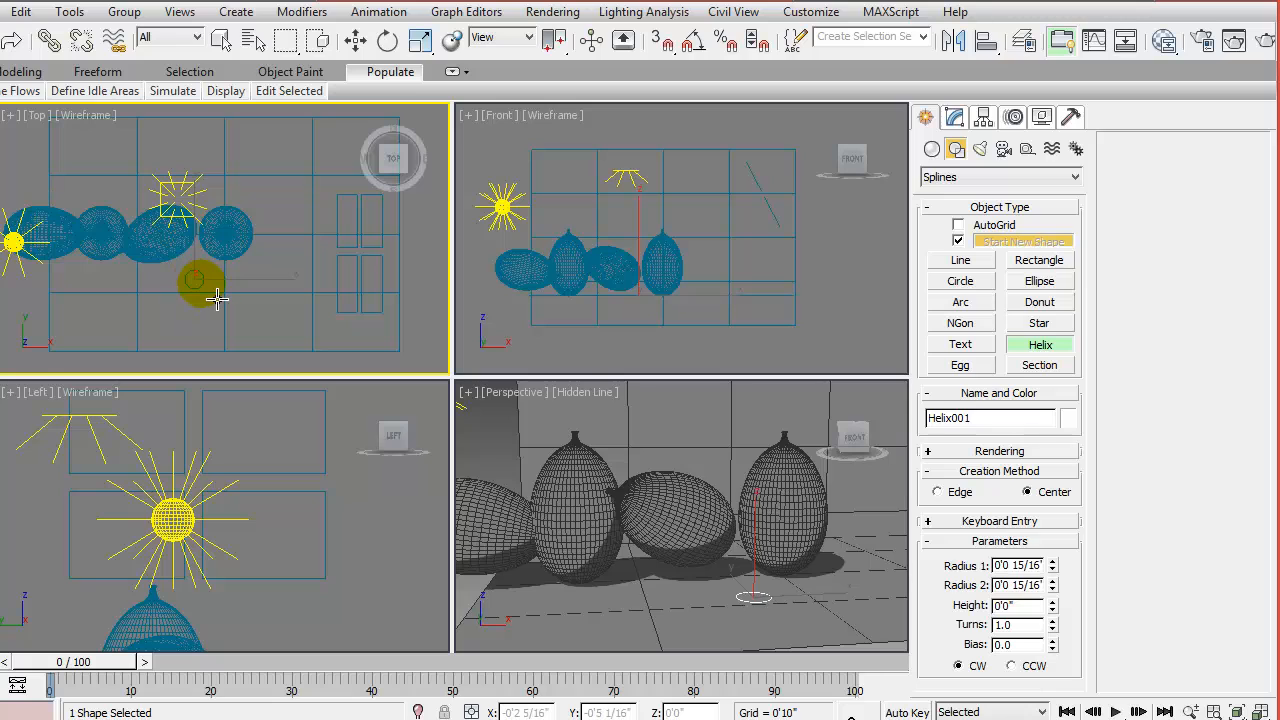
Create a helix in front of the balloons with radii 9/16" and 1", height 6 4/16", 2.81 turns and bias 0.03
left_click_drag(214, 296, 212, 290)
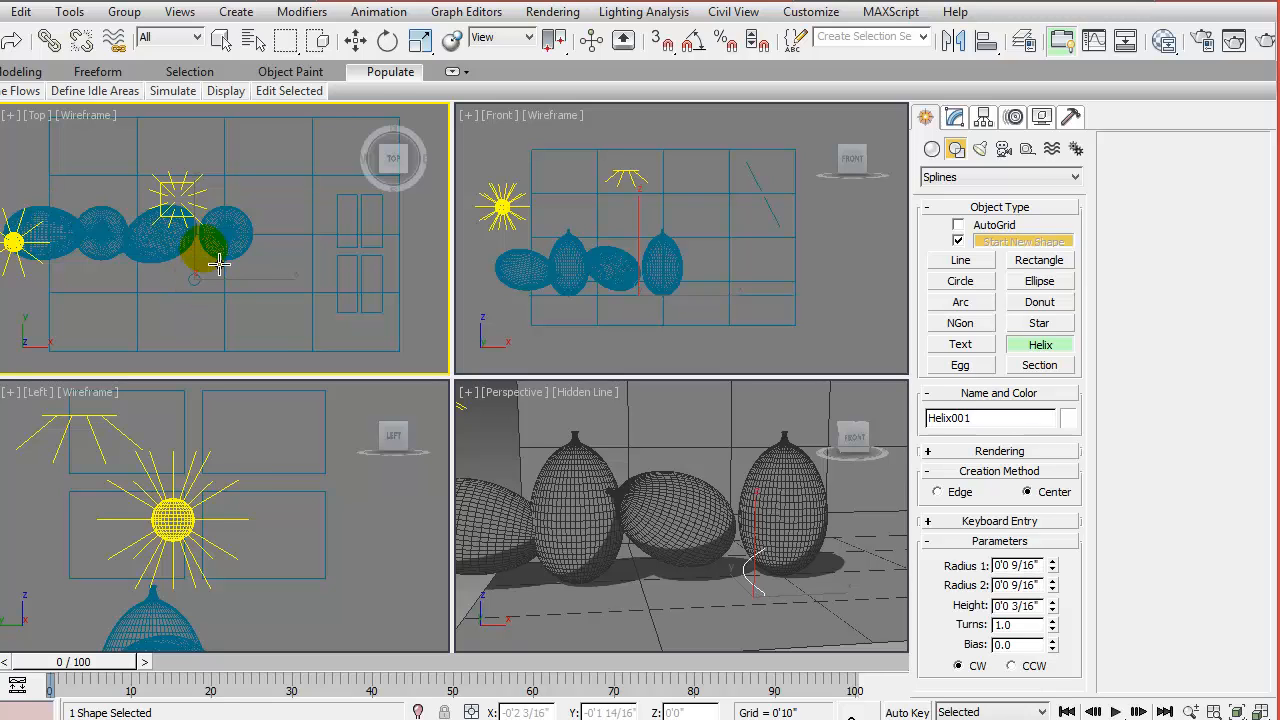
left_click(231, 206)
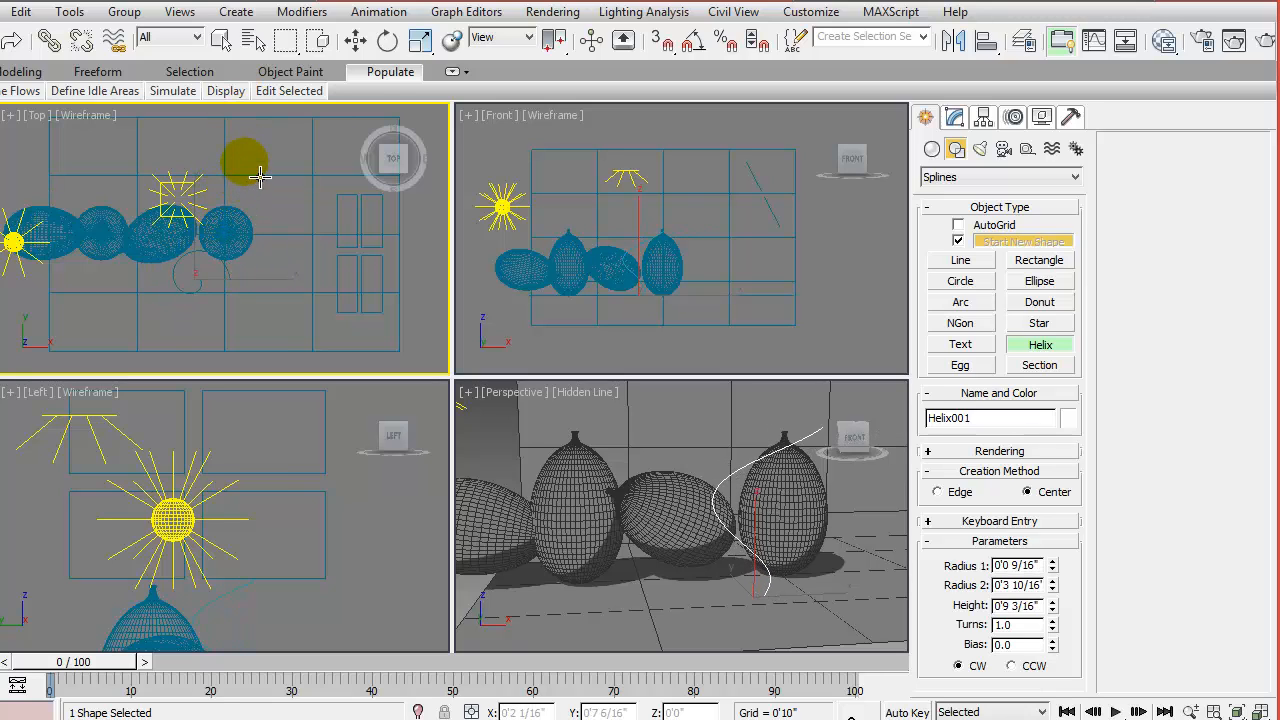
left_click(246, 200)
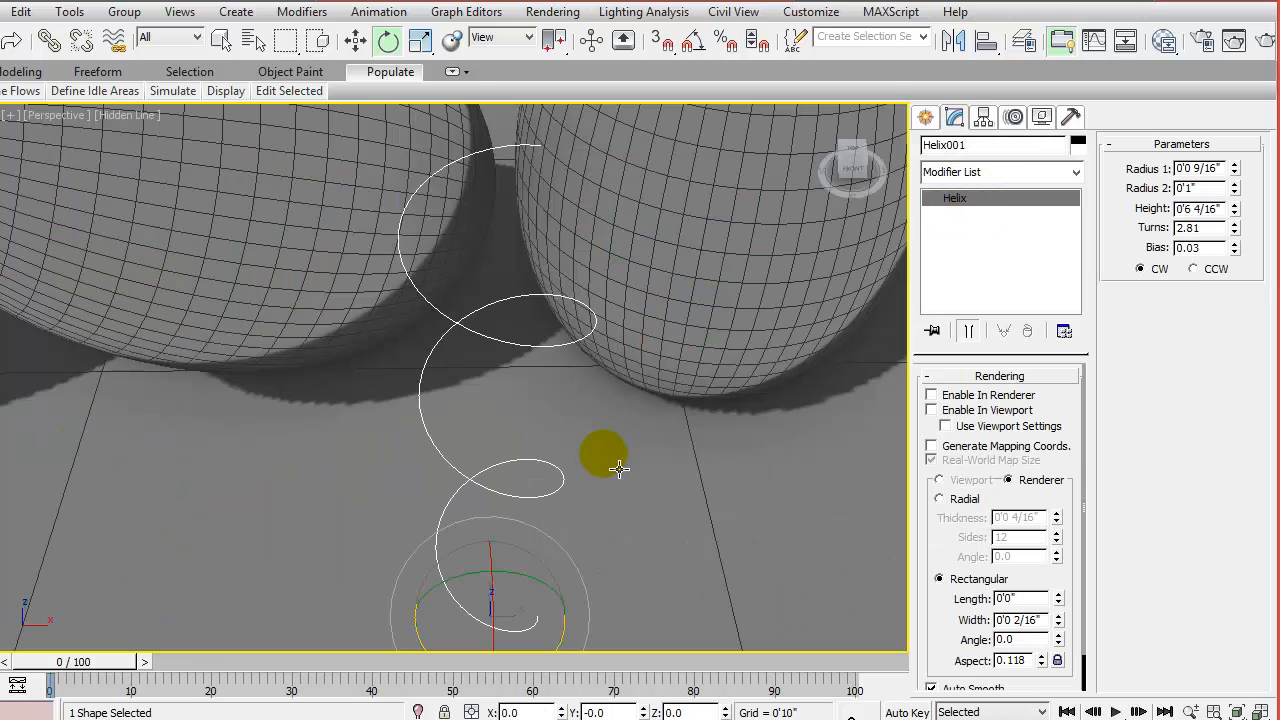
right_click(600, 451)
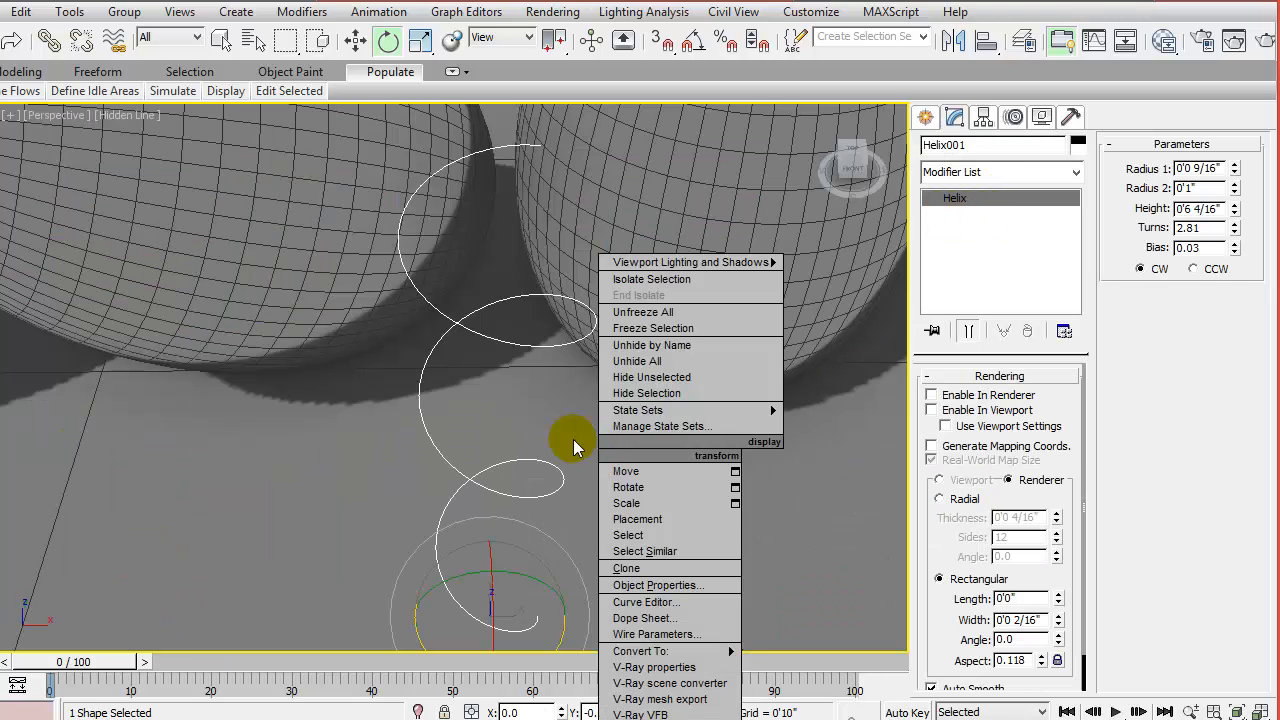
left_click(573, 439)
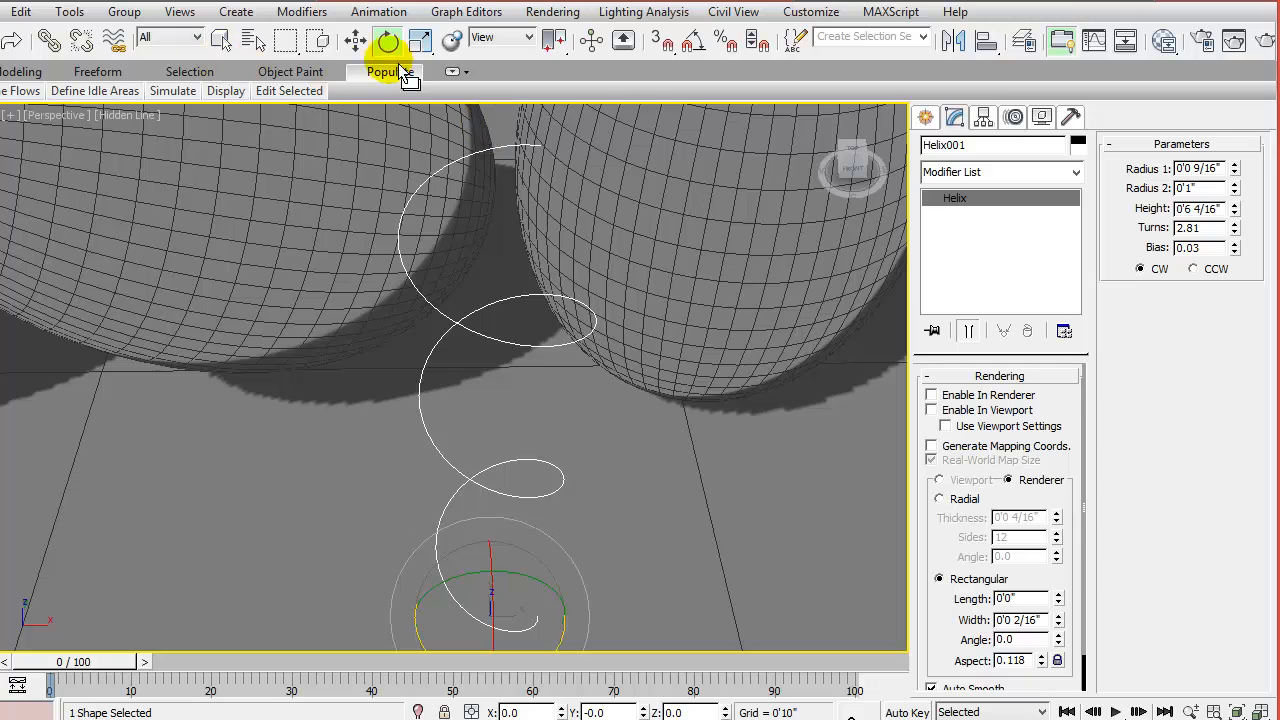
Draw a thin rectangle about 1/16" wide near the helix's inner end in the Top view
left_click(925, 116)
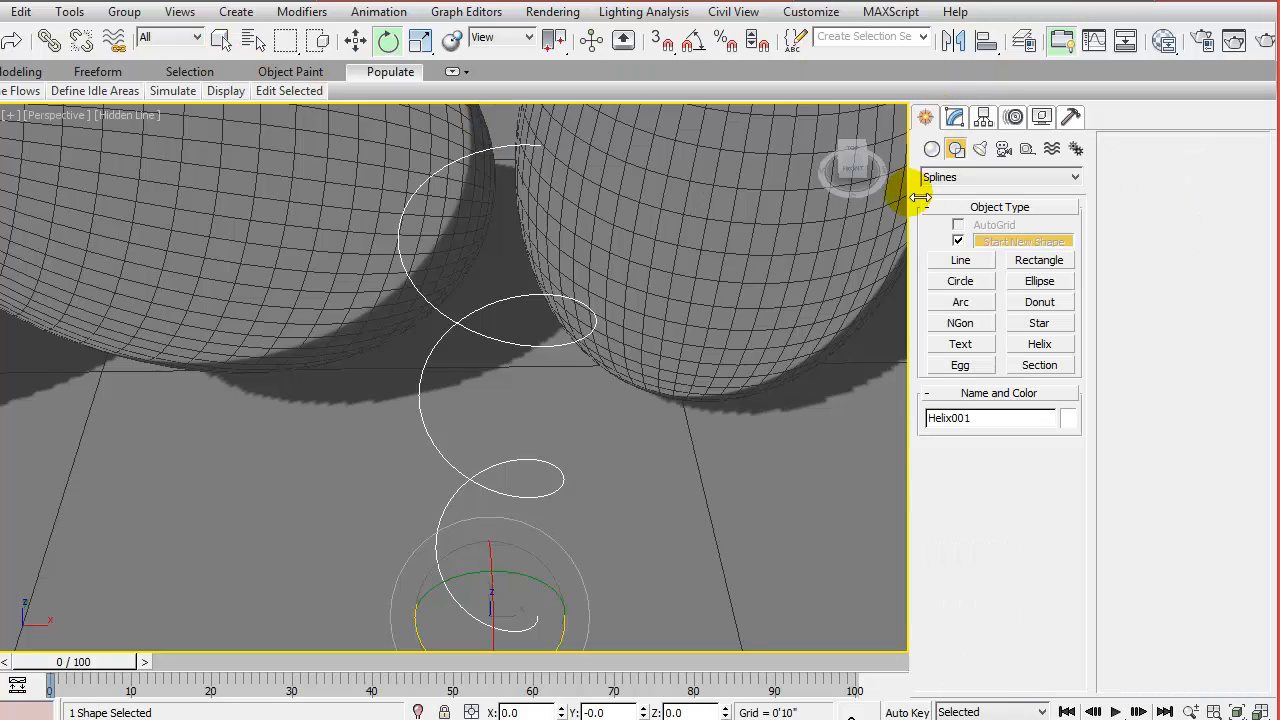
left_click(1036, 261)
key("alt+w")
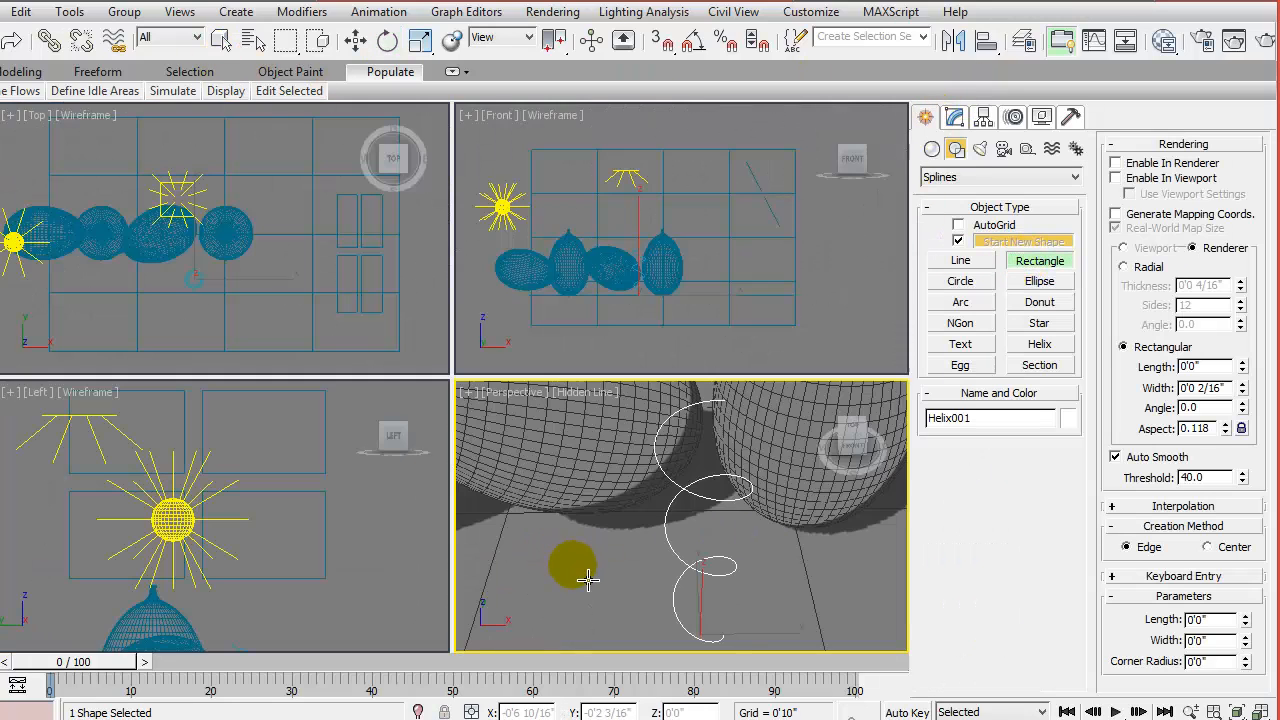
scroll(212, 307, "up", 8)
scroll(212, 307, "up", 5)
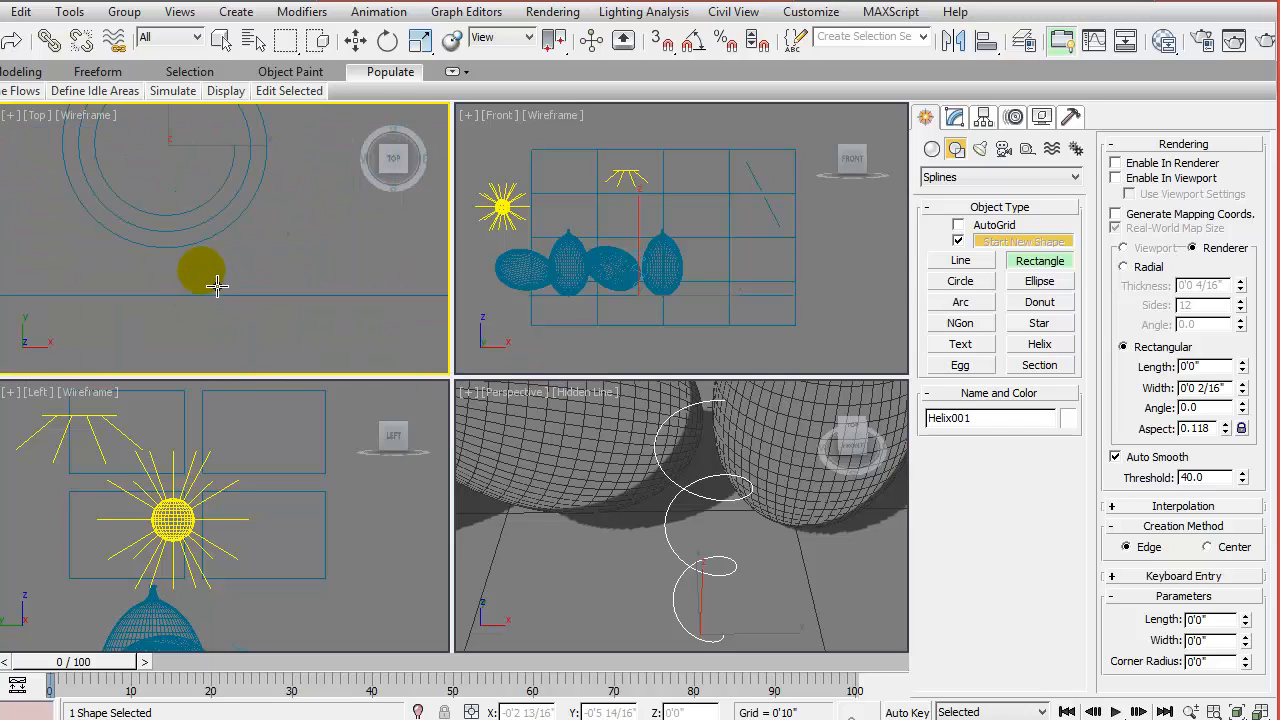
scroll(300, 302, "up", 3)
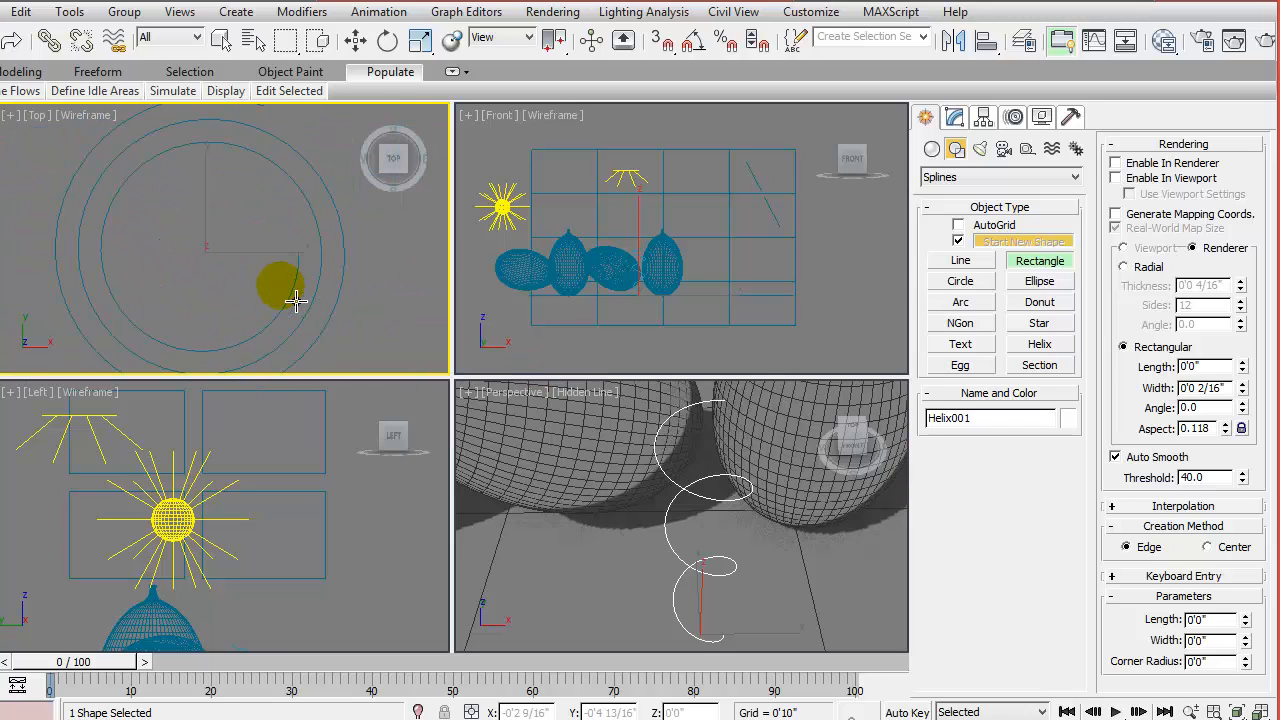
key("alt+w")
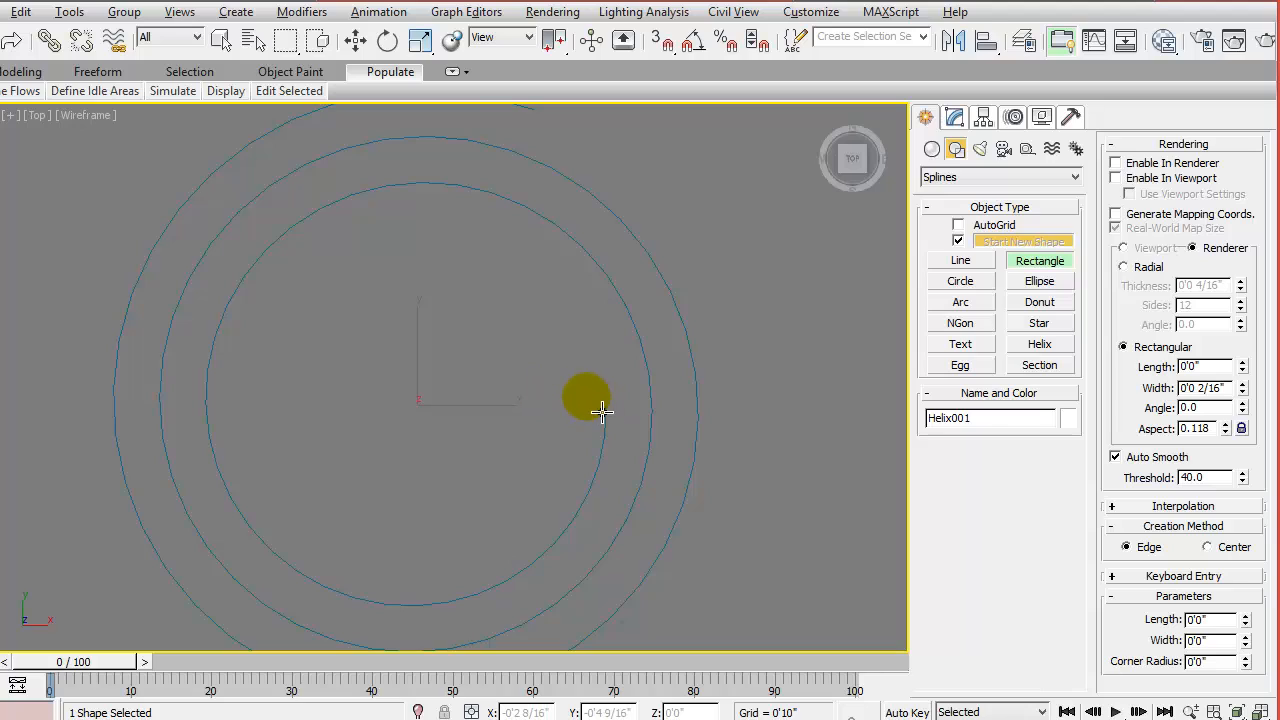
left_click_drag(591, 399, 633, 404)
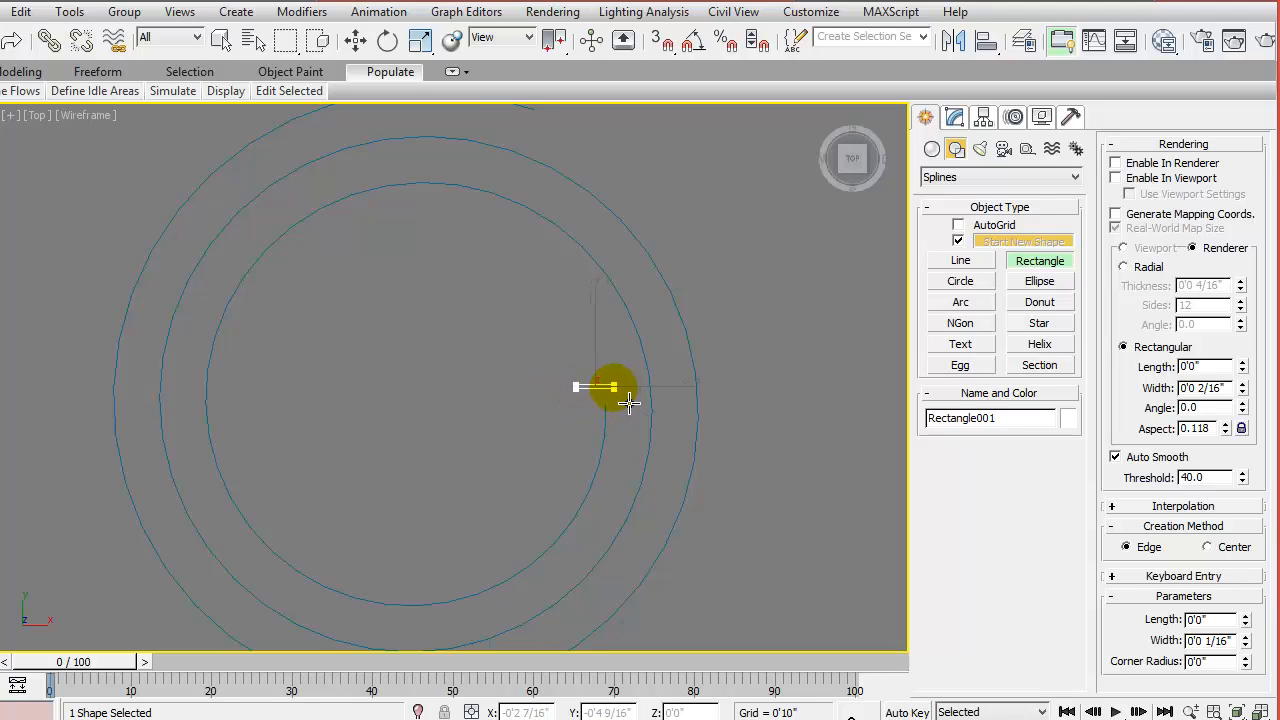
right_click(630, 415)
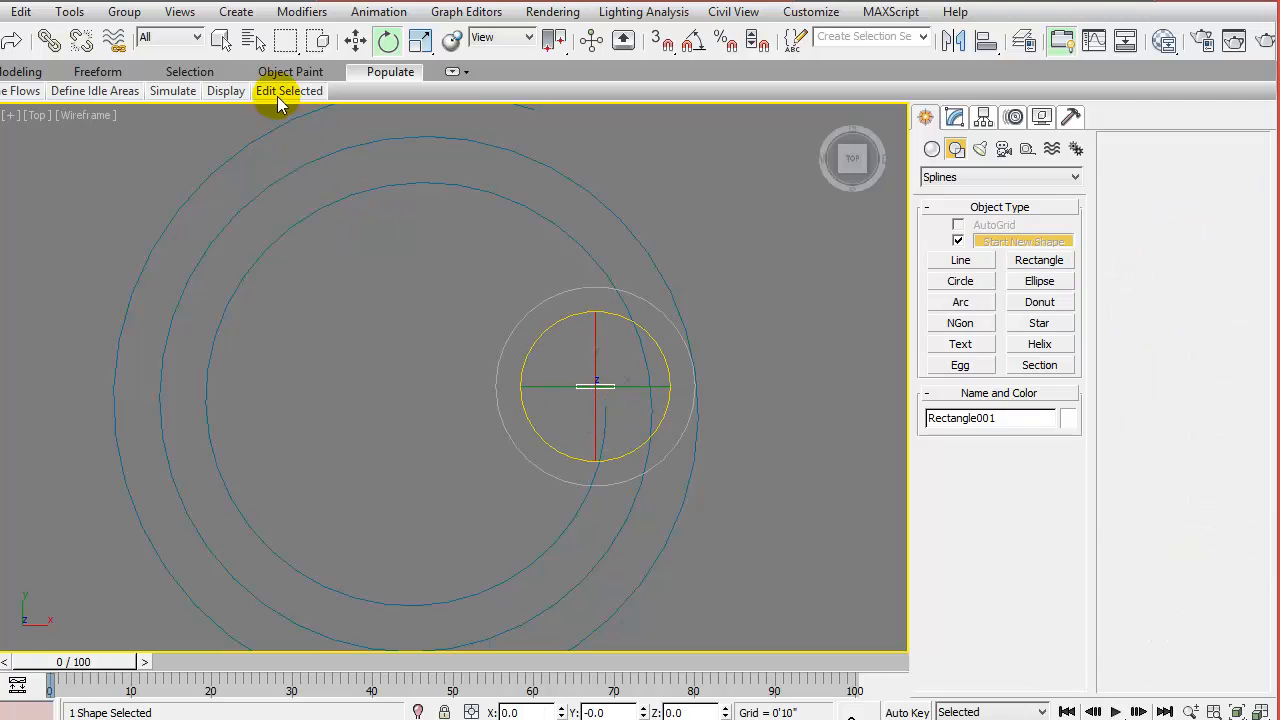
Examine the thin rectangle's size and position relative to the helix in the Top view
left_click(356, 40)
scroll(651, 434, "up", 4)
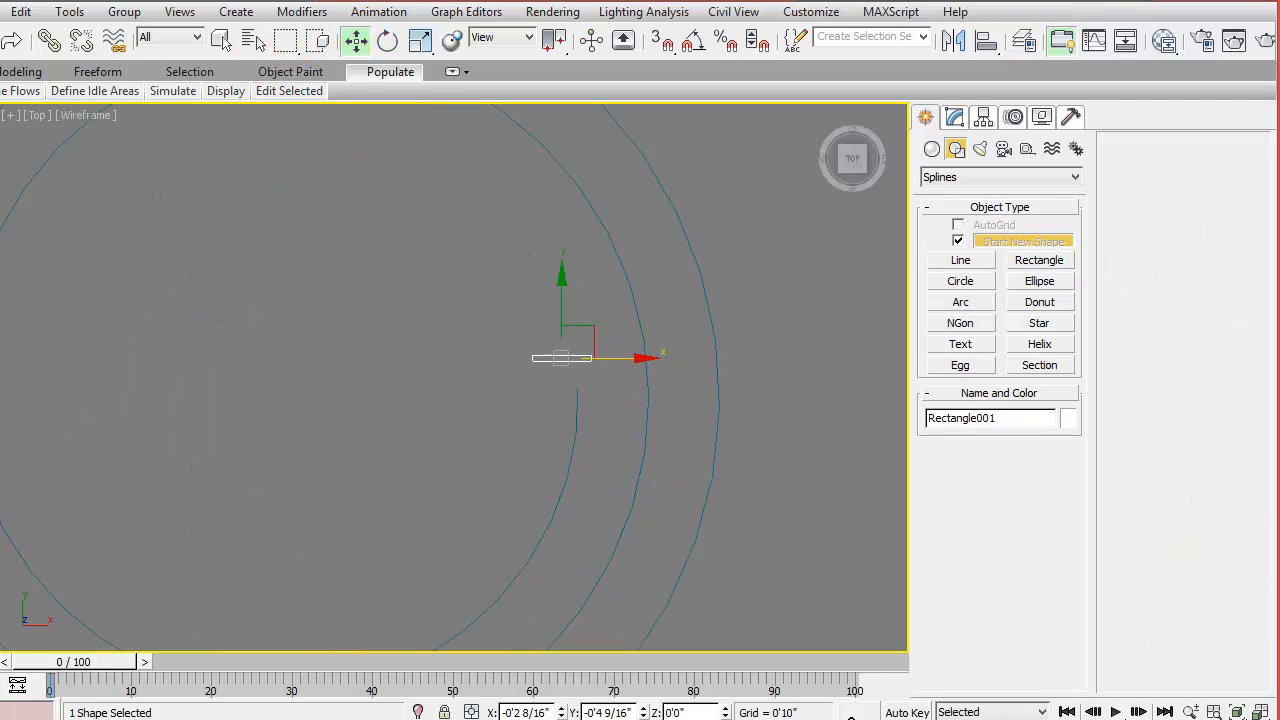
scroll(586, 320, "up", 5)
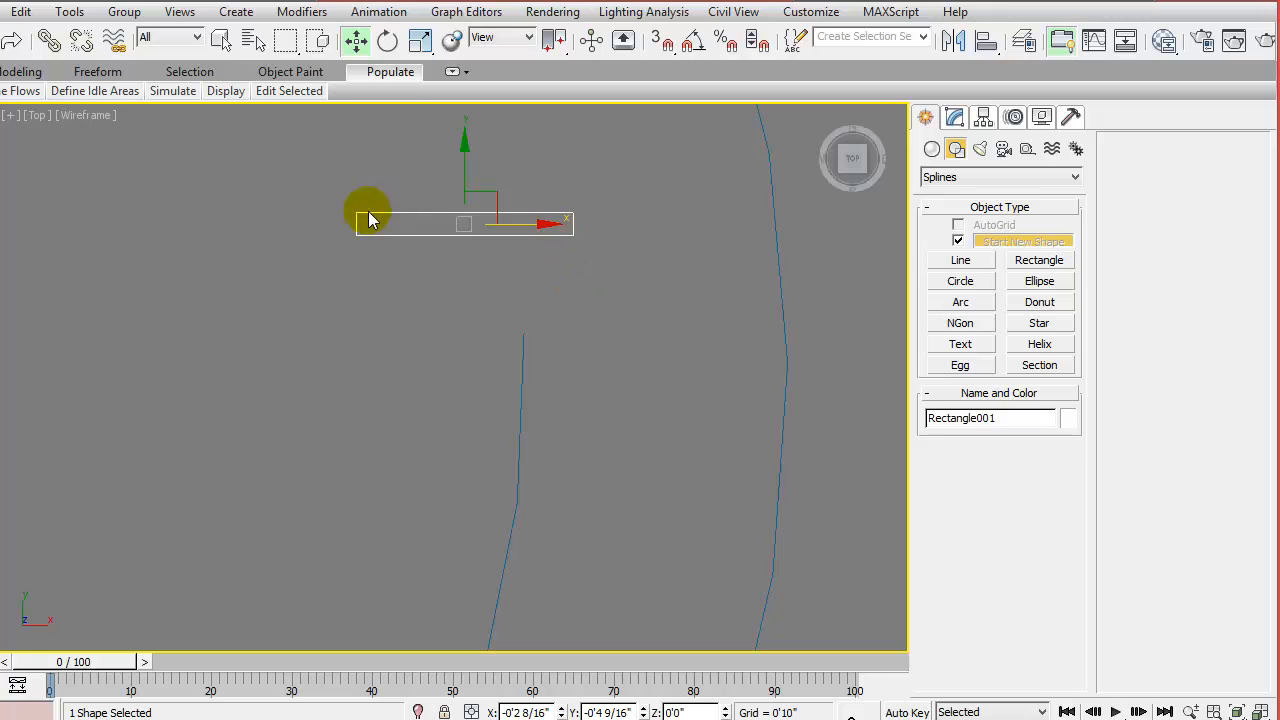
scroll(710, 350, "down", 3)
scroll(675, 300, "down", 5)
scroll(676, 345, "up", 2)
middle_click_drag(676, 350, 709, 444)
scroll(709, 444, "down", 2)
scroll(709, 440, "down", 3)
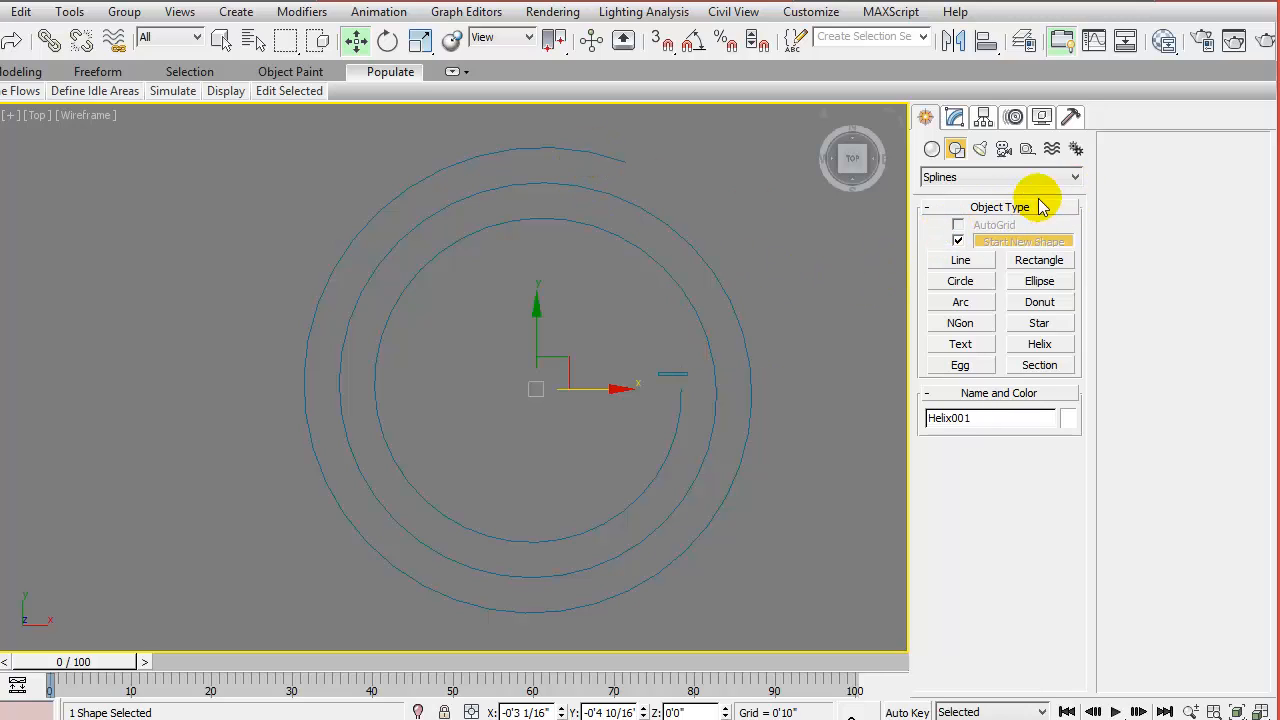
Apply a Sweep modifier to the helix
left_click(1075, 177)
left_click(1076, 181)
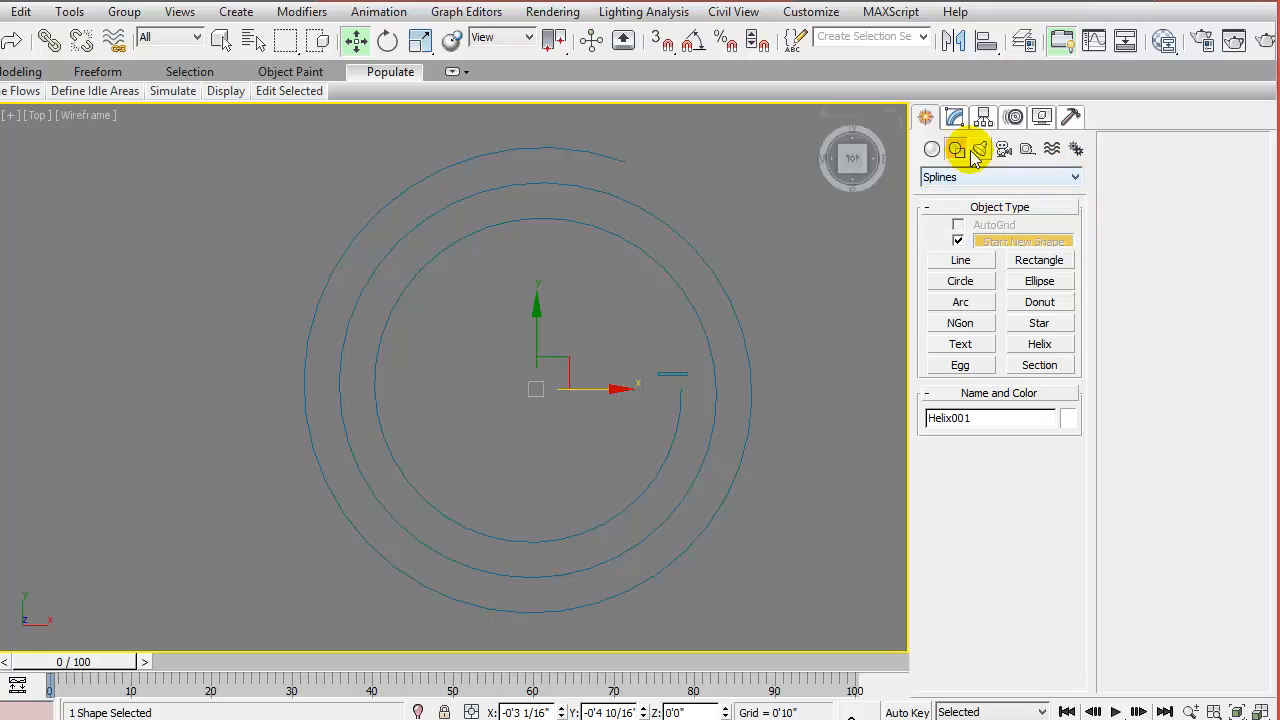
left_click(955, 117)
left_click(1076, 172)
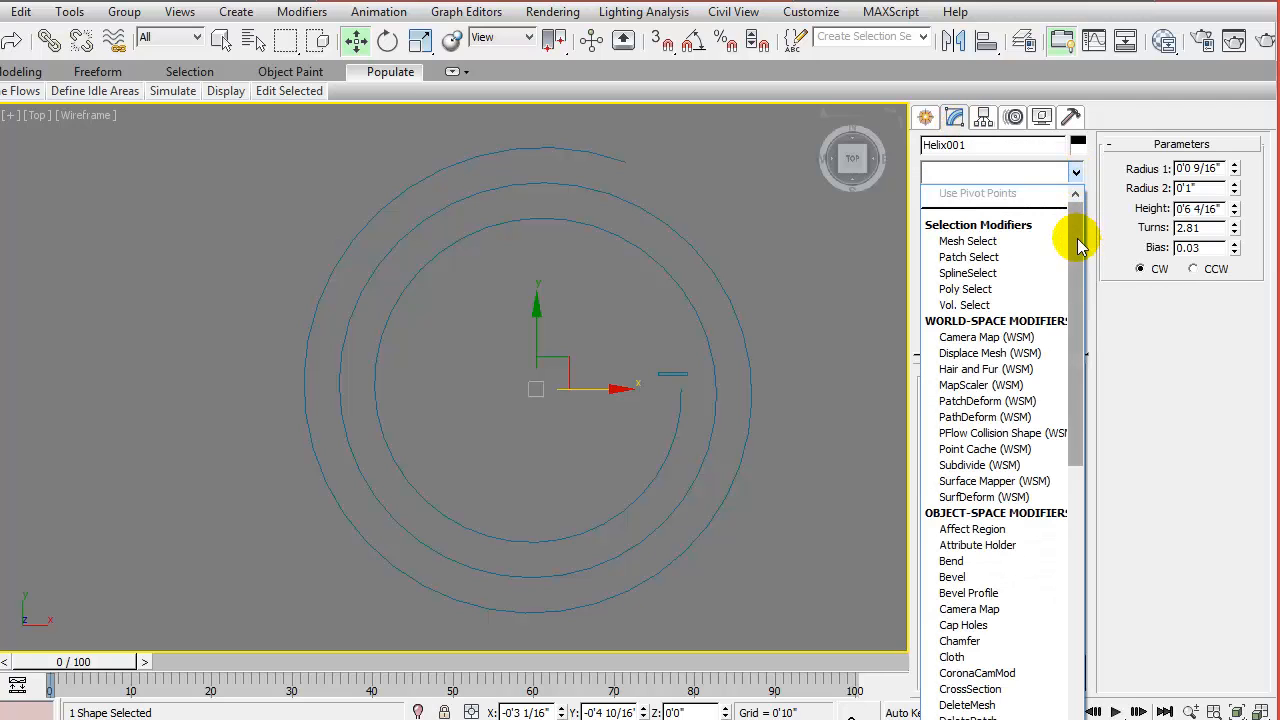
left_click_drag(1076, 205, 1092, 705)
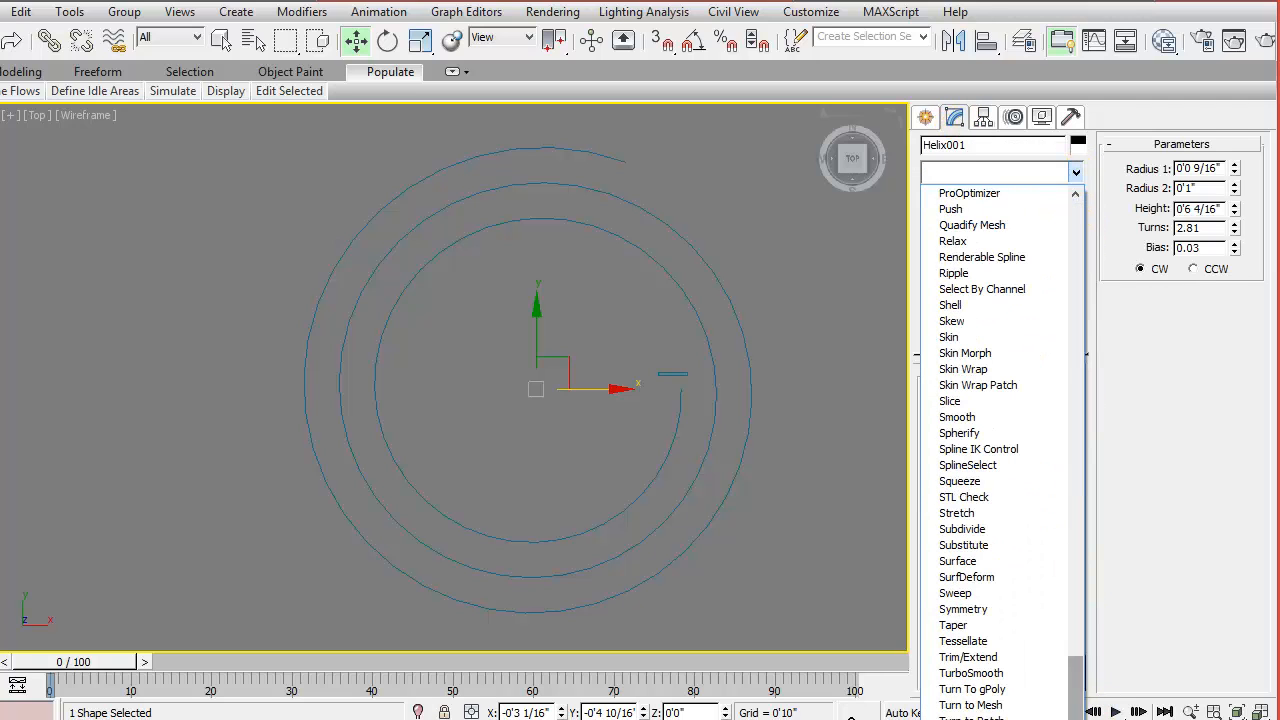
left_click(956, 593)
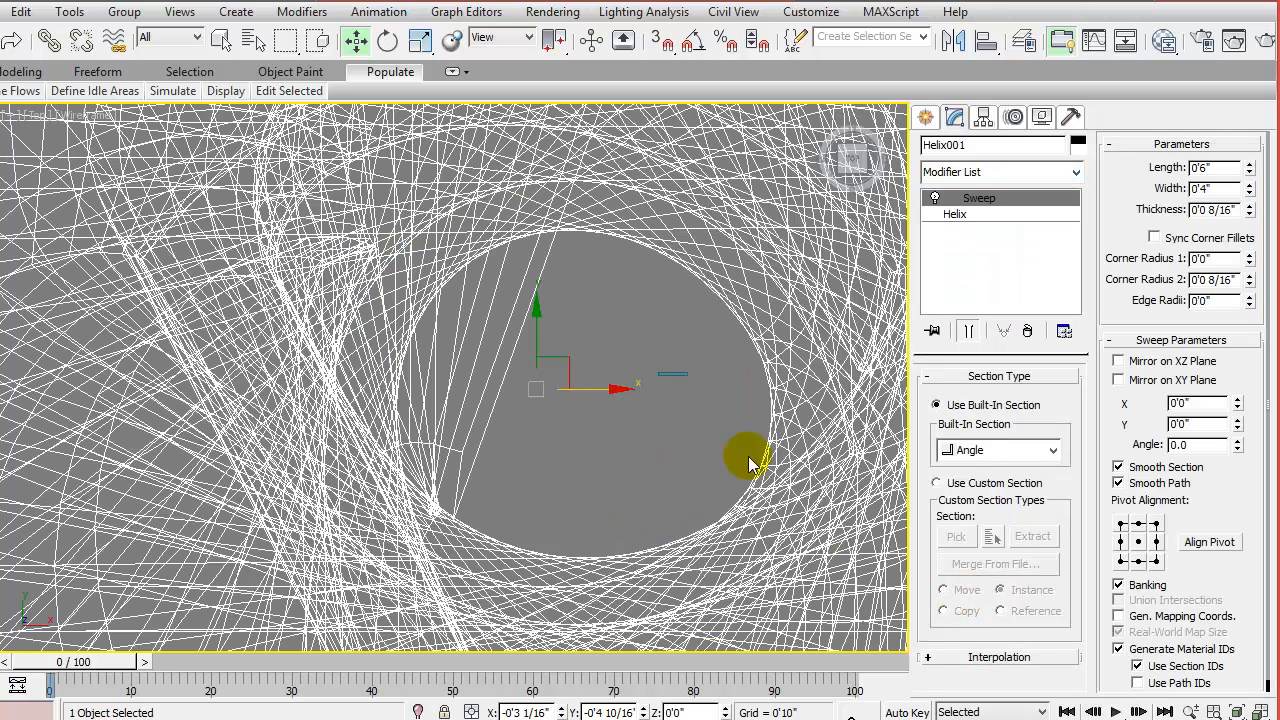
Switch the helix's Sweep to a custom section and pick the thin rectangle as its instanced profile
key("alt+w")
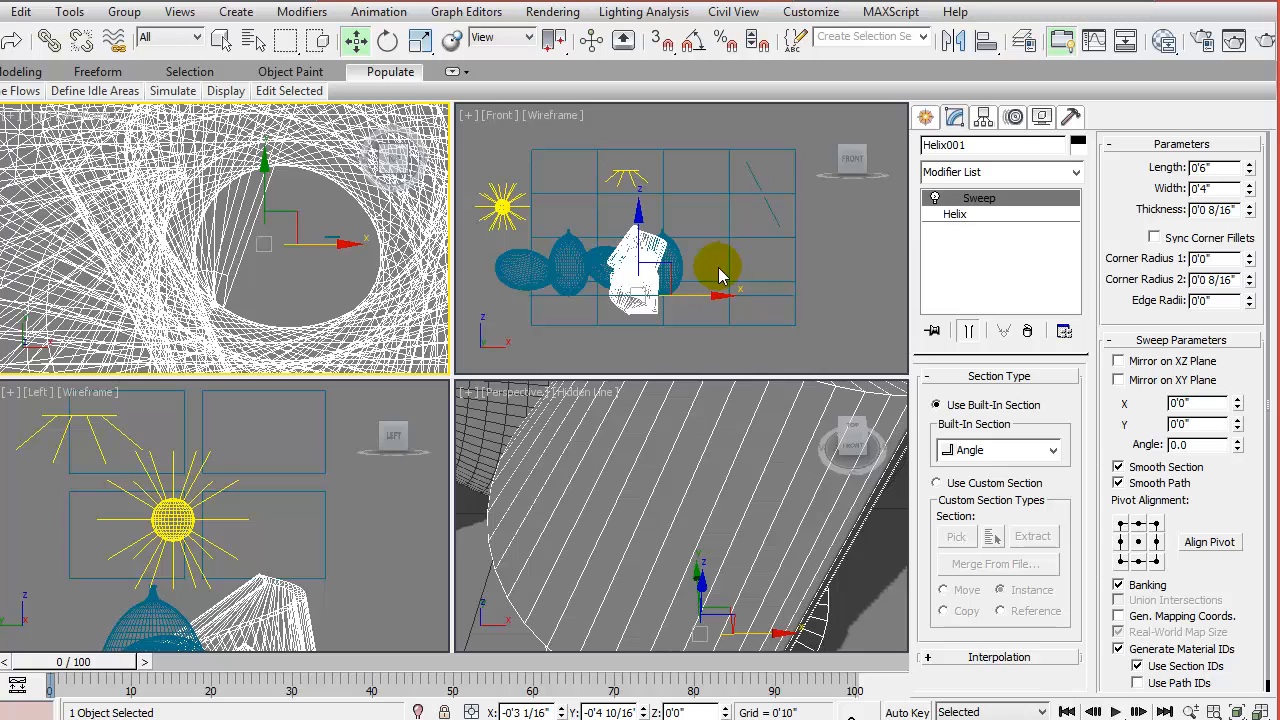
left_click(700, 498)
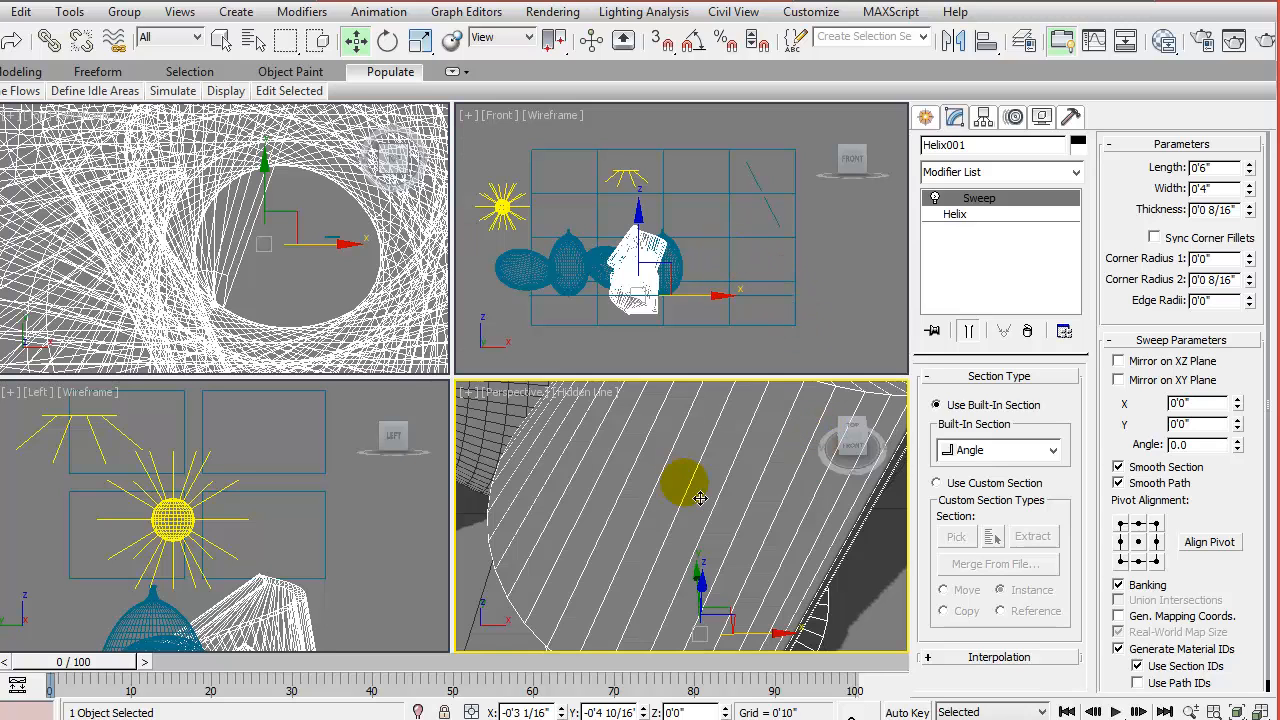
key("z")
key("alt+w")
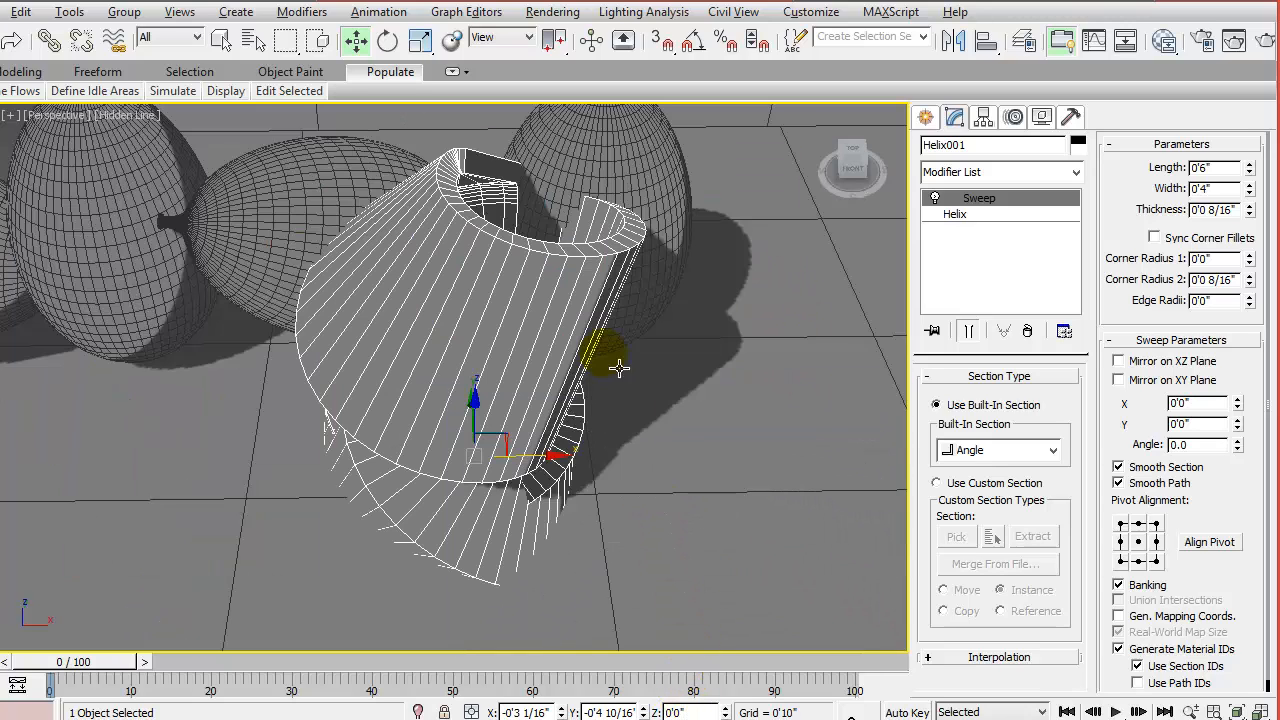
middle_click_drag(642, 396, 600, 440, "alt")
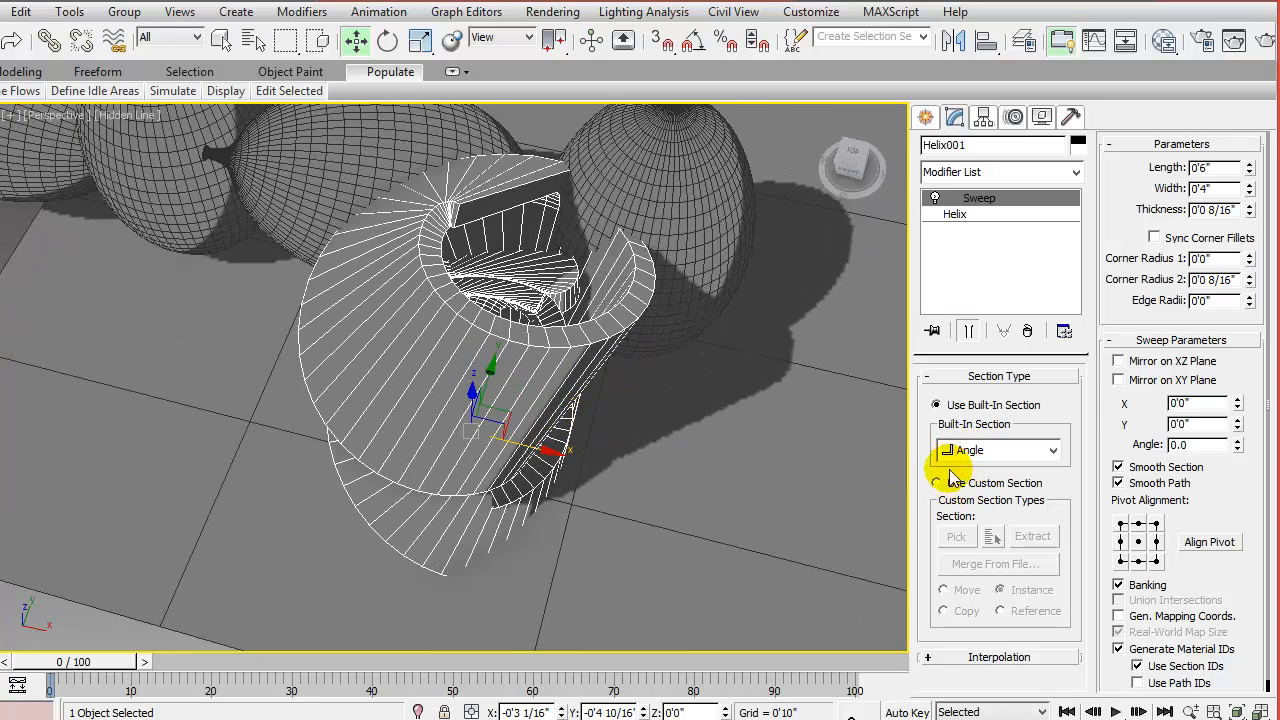
left_click(952, 482)
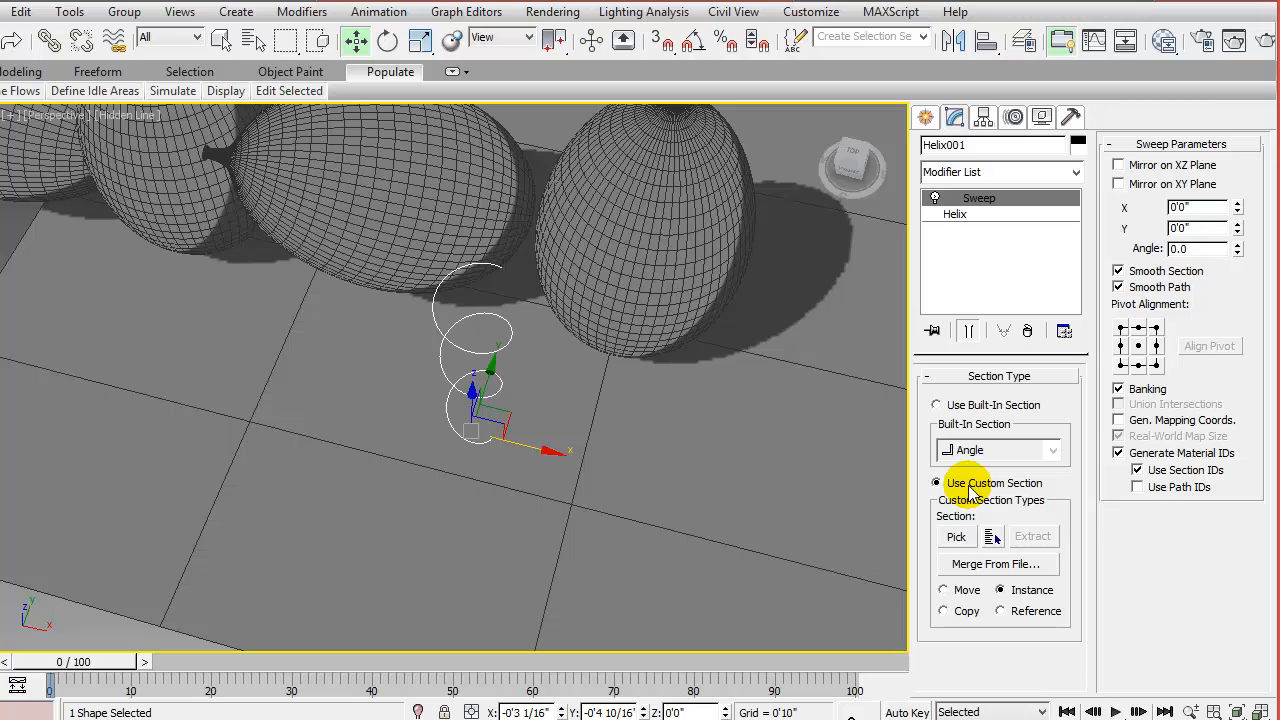
left_click(958, 540)
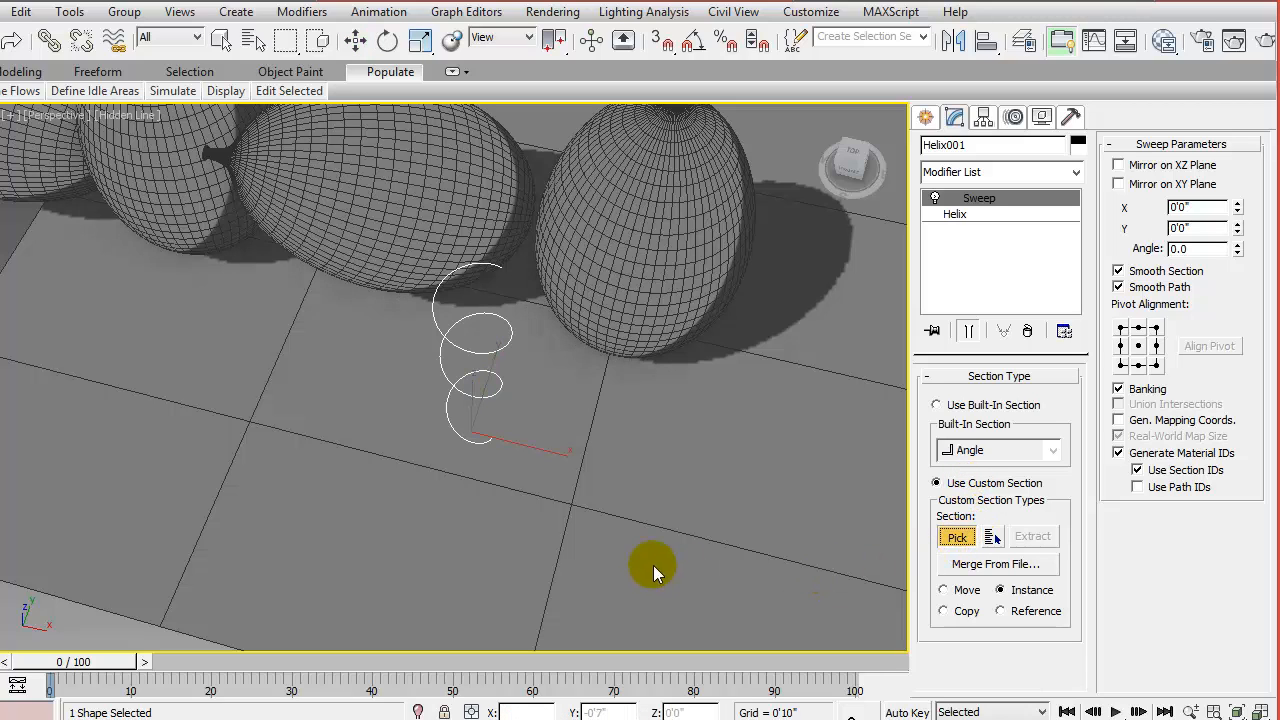
key("alt+w")
left_click(274, 288)
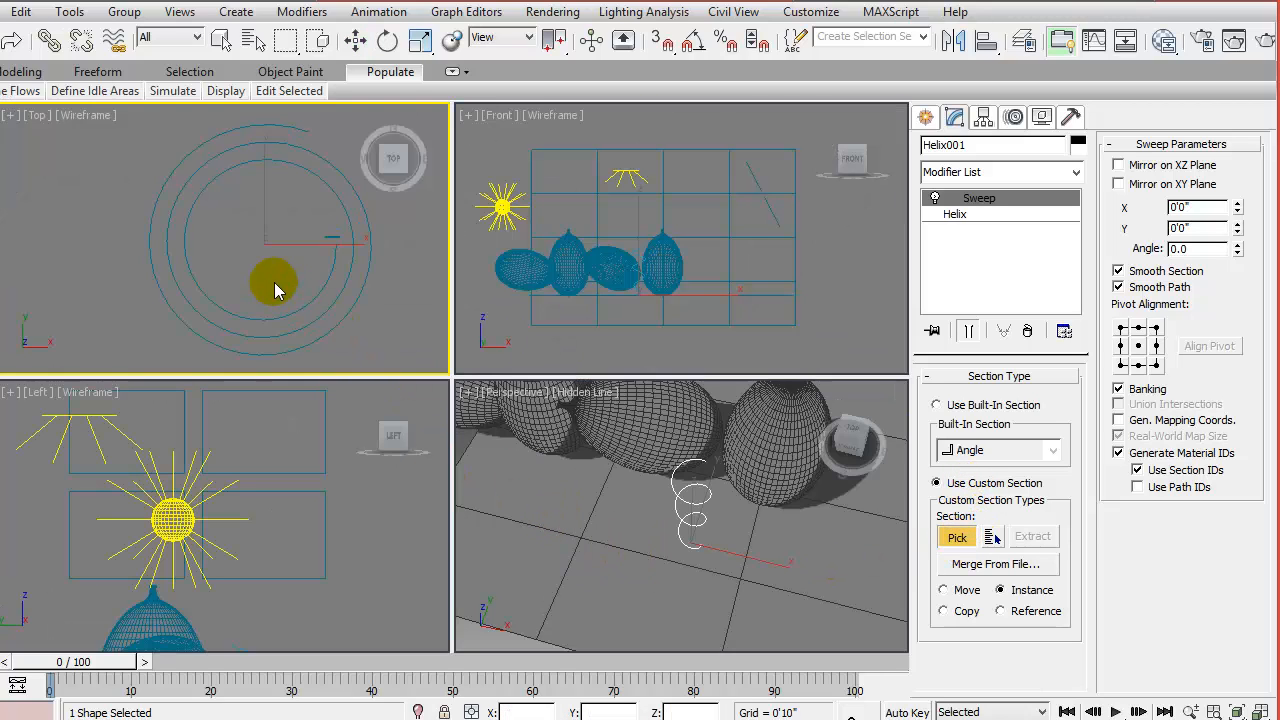
scroll(330, 284, "up", 3)
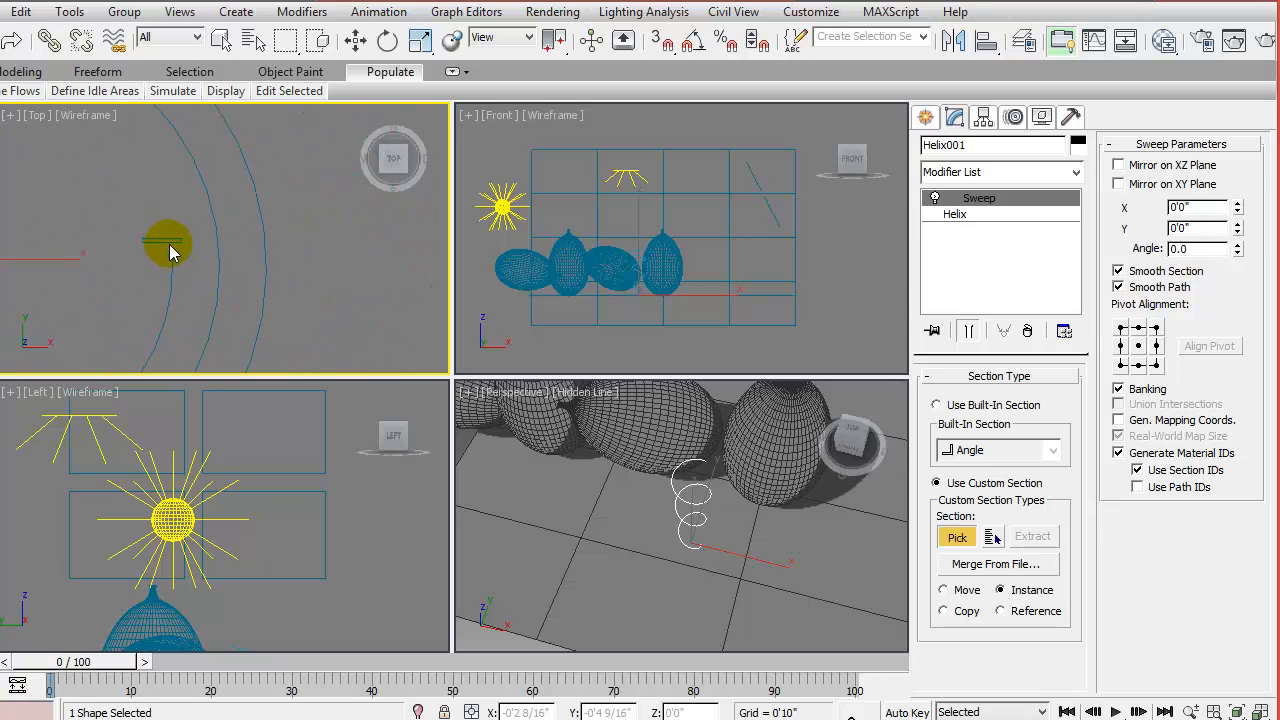
left_click(168, 242)
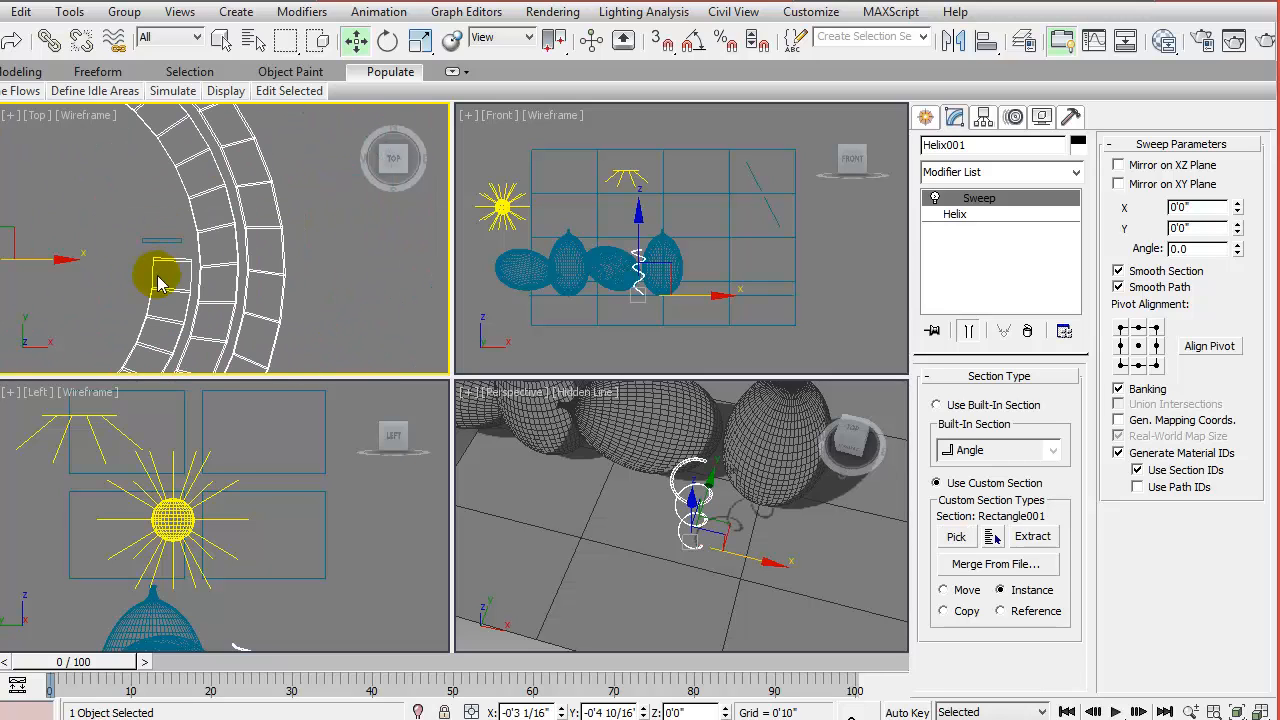
Turn off Banking in the helix's Sweep parameters and check the ribbon's twist in the Perspective view
middle_click(690, 609)
key("alt+w")
middle_click_drag(651, 501, 657, 560)
scroll(657, 556, "up", 3)
middle_click_drag(604, 486, 626, 387, "alt")
middle_click_drag(565, 335, 658, 421)
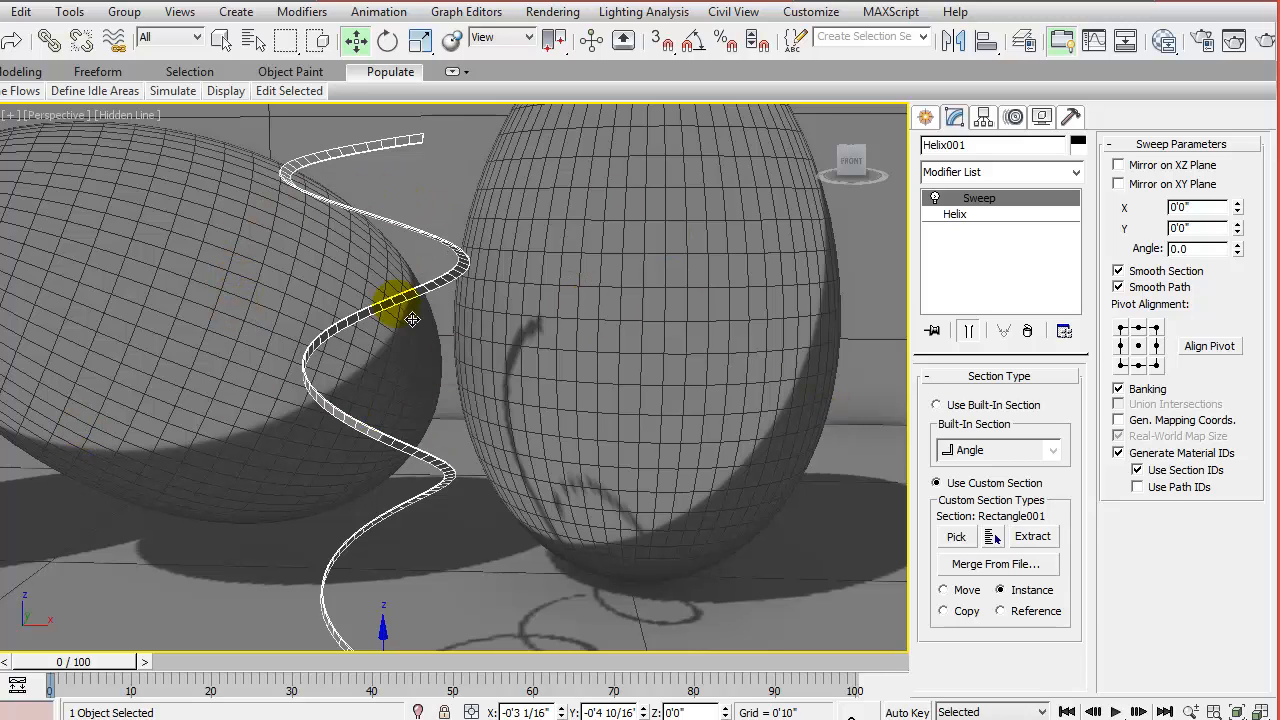
left_click(1118, 389)
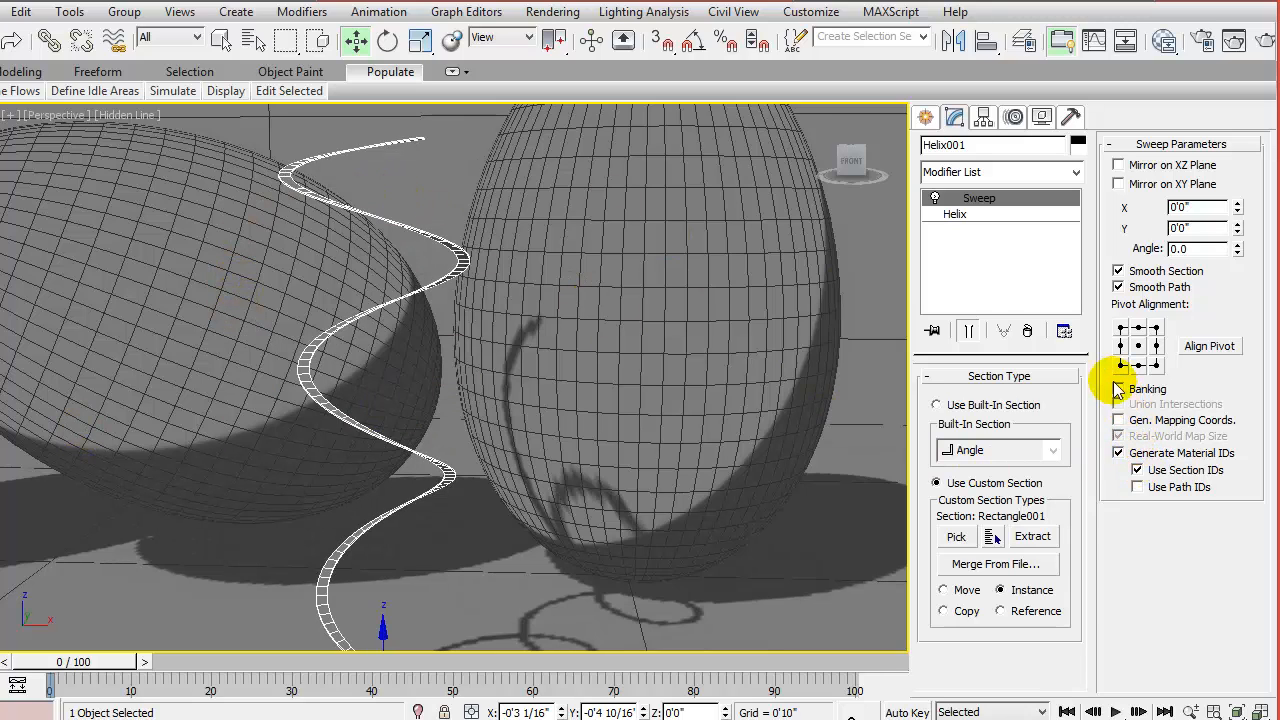
middle_click_drag(470, 258, 450, 237, "alt")
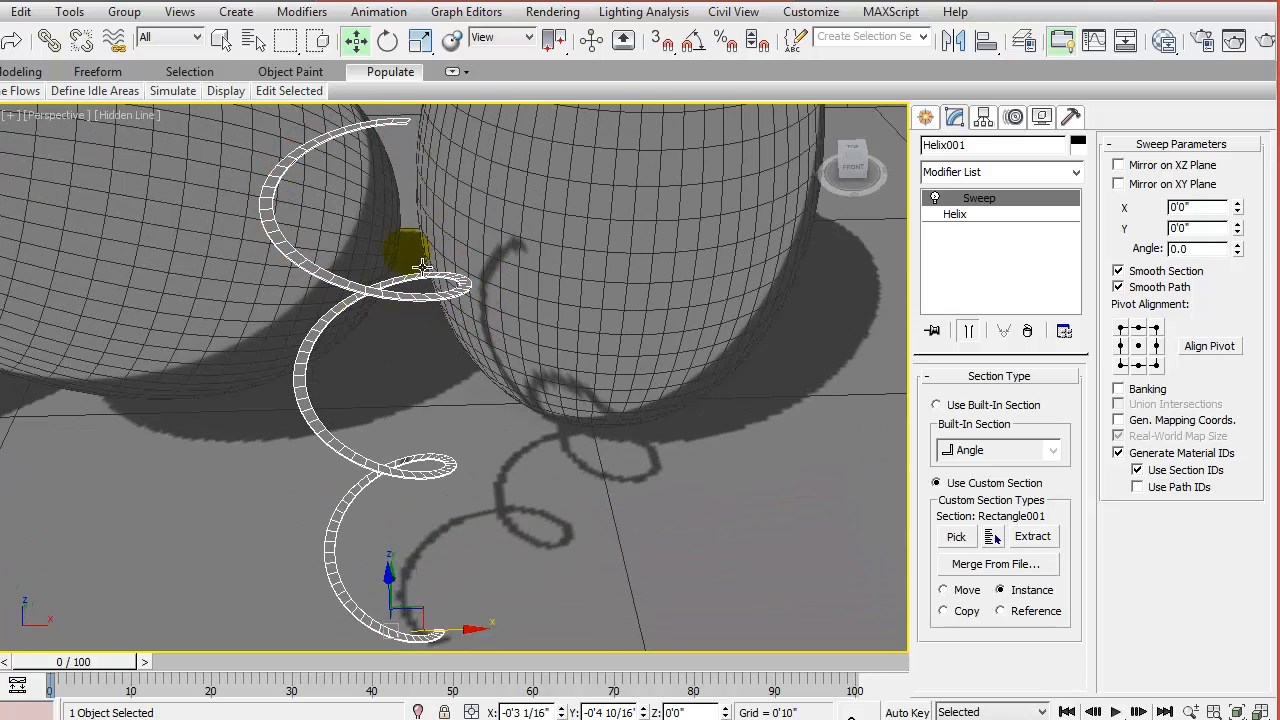
middle_click_drag(457, 380, 479, 364, "alt")
key("alt+w")
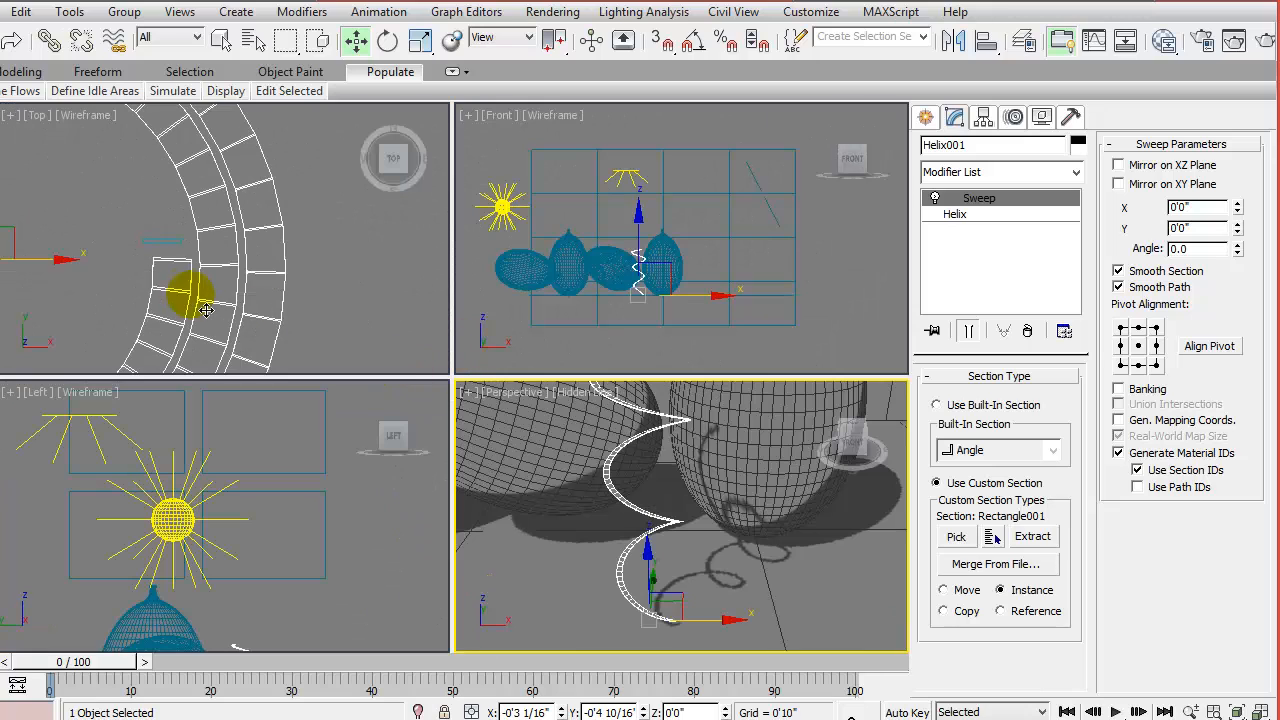
Select the thin profile rectangle and increase its length to 5/16" to widen the swept ribbon
middle_click_drag(160, 301, 260, 300)
left_click(317, 260)
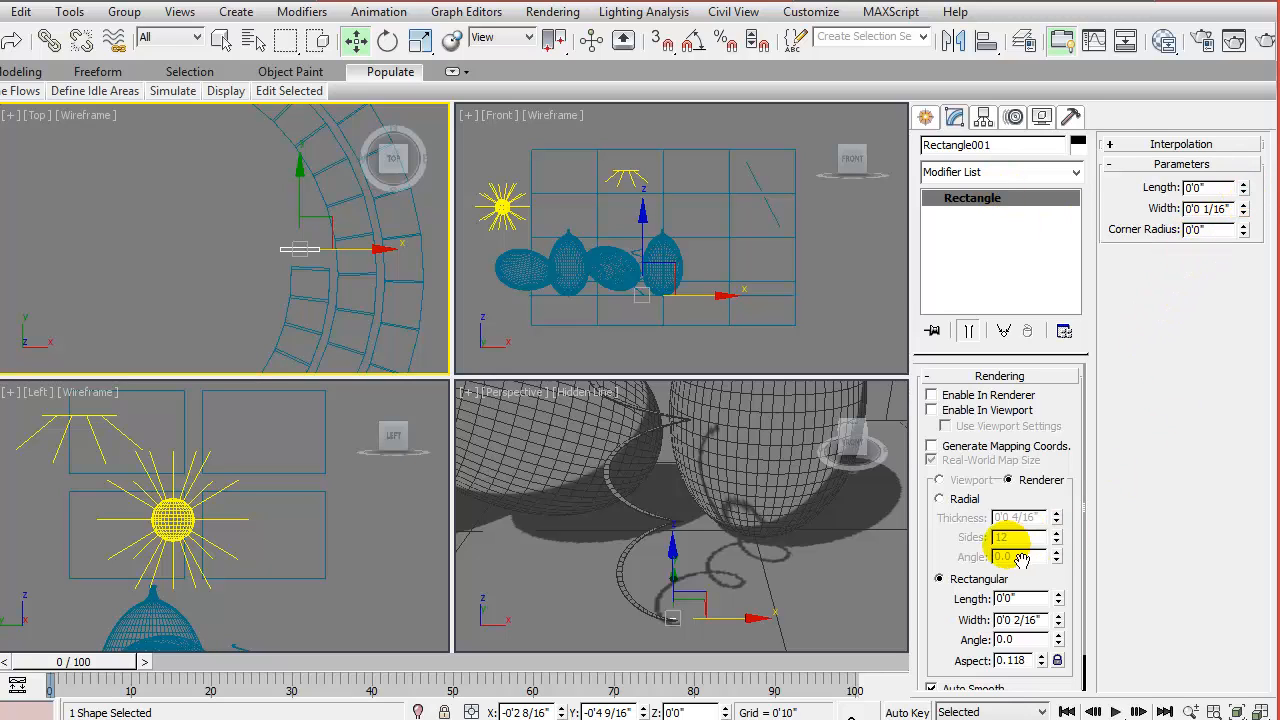
left_click_drag(978, 553, 968, 436)
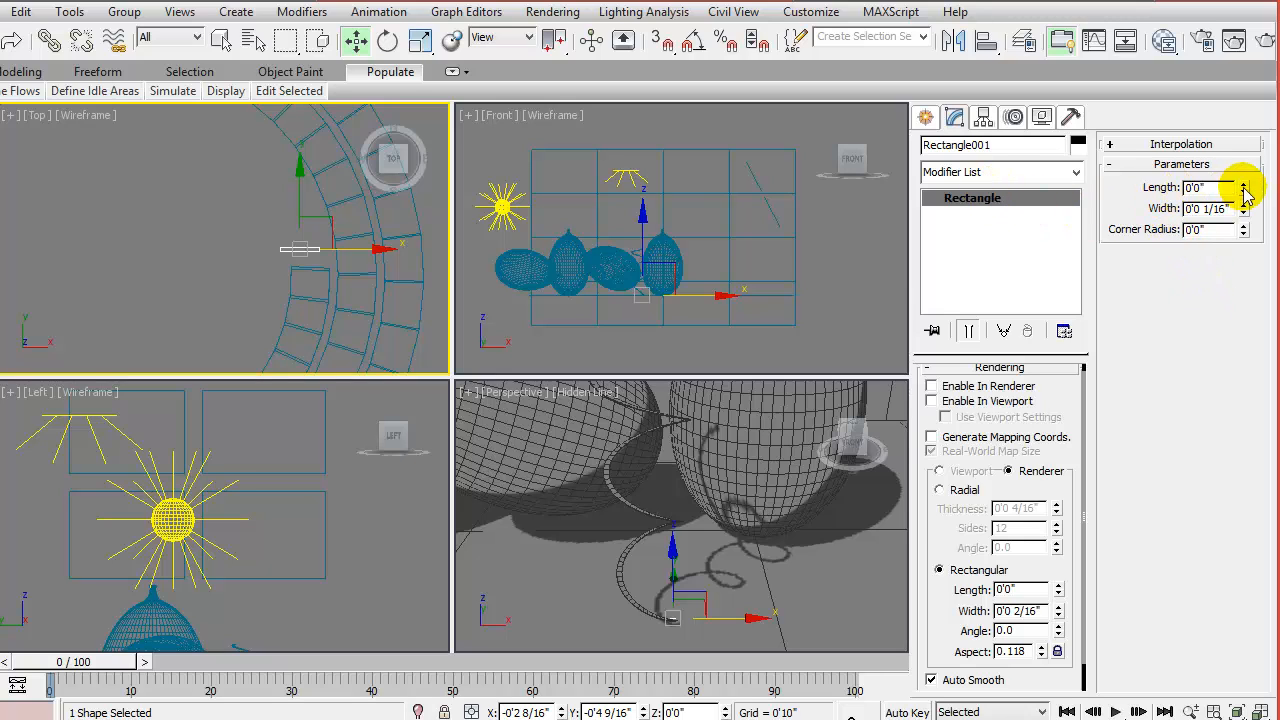
mouse_move(1256, 194)
left_mouse_down()
mouse_move(1237, 157)
mouse_move(1249, 177)
left_mouse_up()
right_click(846, 551)
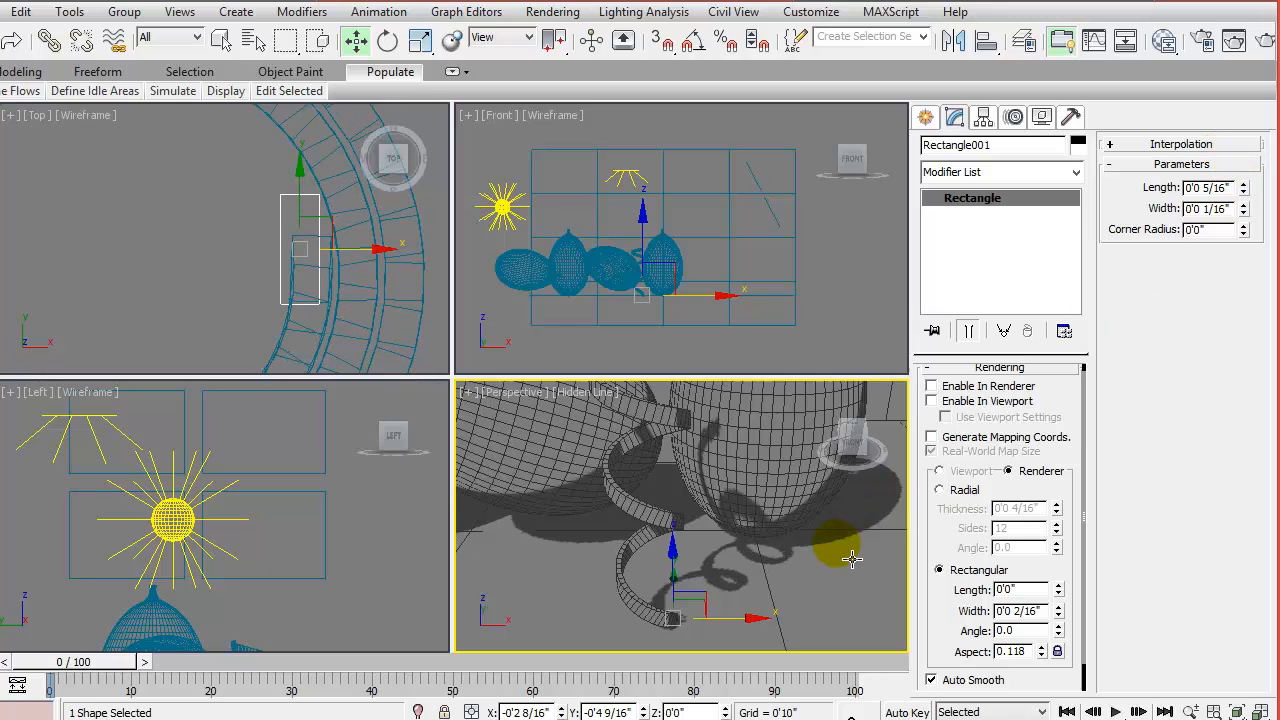
key("alt+w")
middle_click_drag(604, 451, 622, 465)
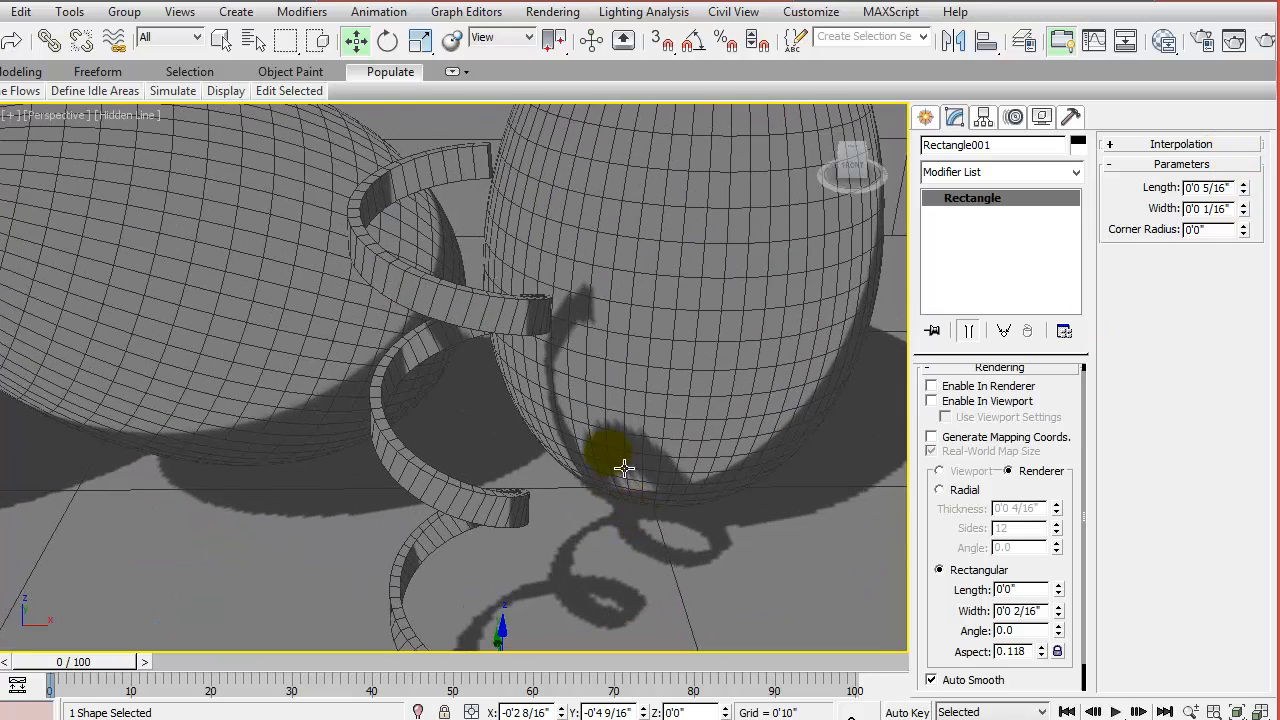
middle_click_drag(606, 350, 622, 370, "alt")
Reduce the profile rectangle's width to a paper-thin 0'0" and its length to 1/16"
left_click_drag(1244, 220, 1264, 255)
left_click_drag(1247, 194, 1261, 235)
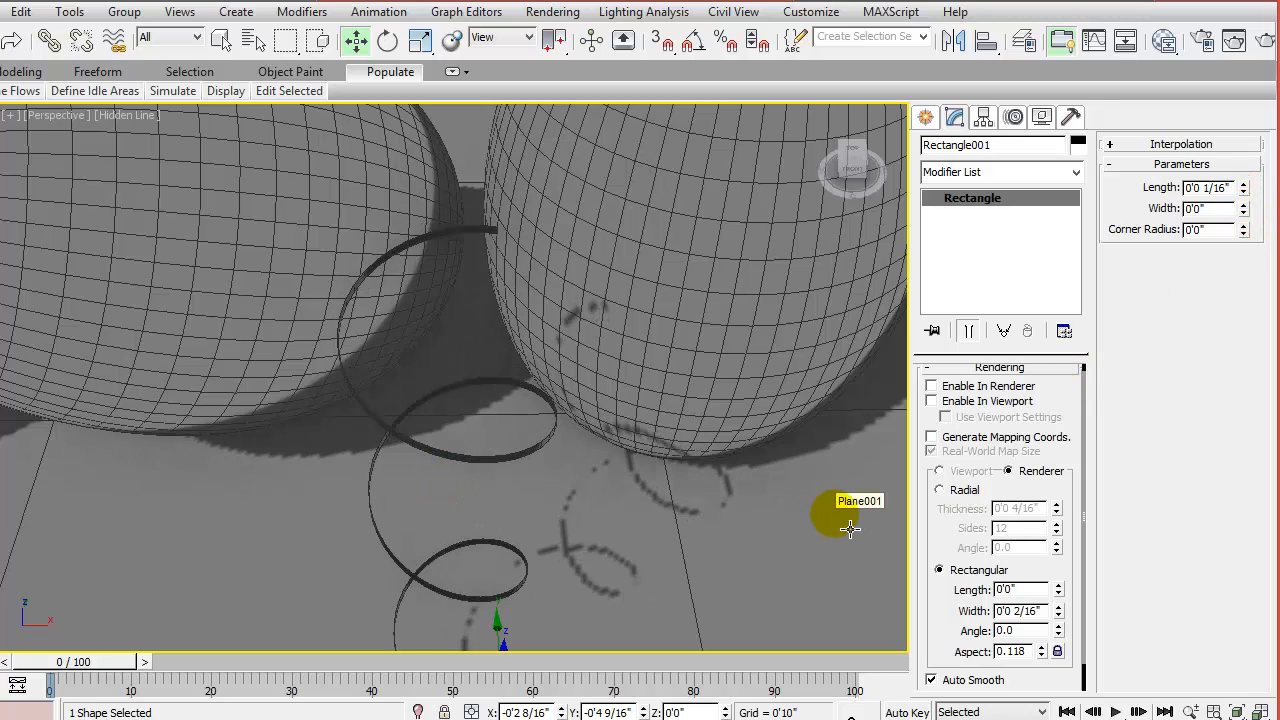
scroll(713, 498, "down", 3)
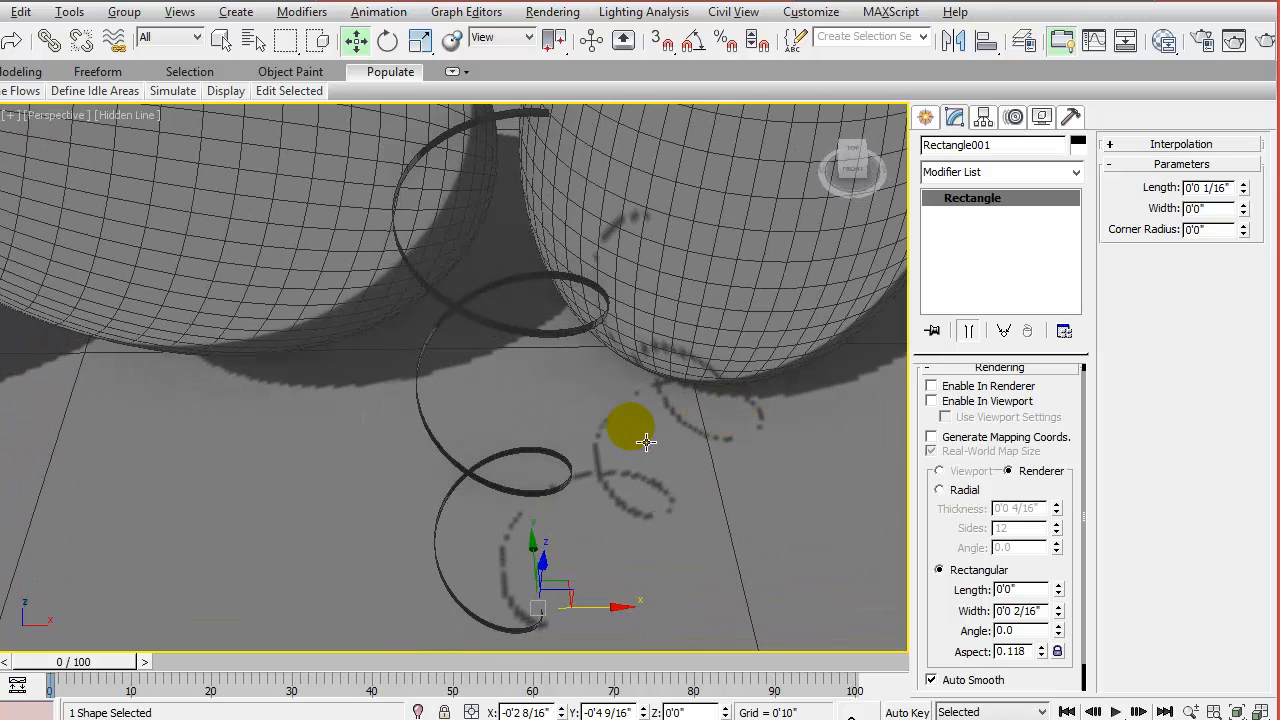
key("alt+w")
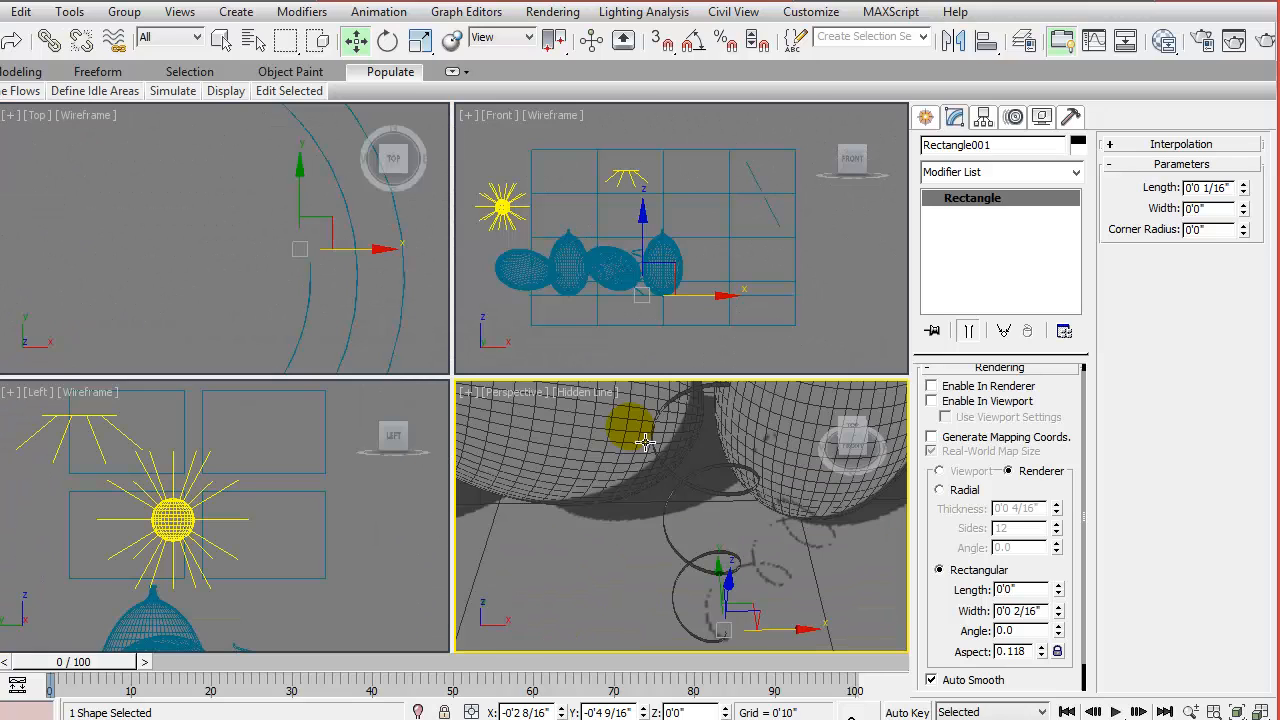
Edit the swept helix's base parameters, setting its height to 2 15/16" and its bias to 0.22
left_click(313, 296)
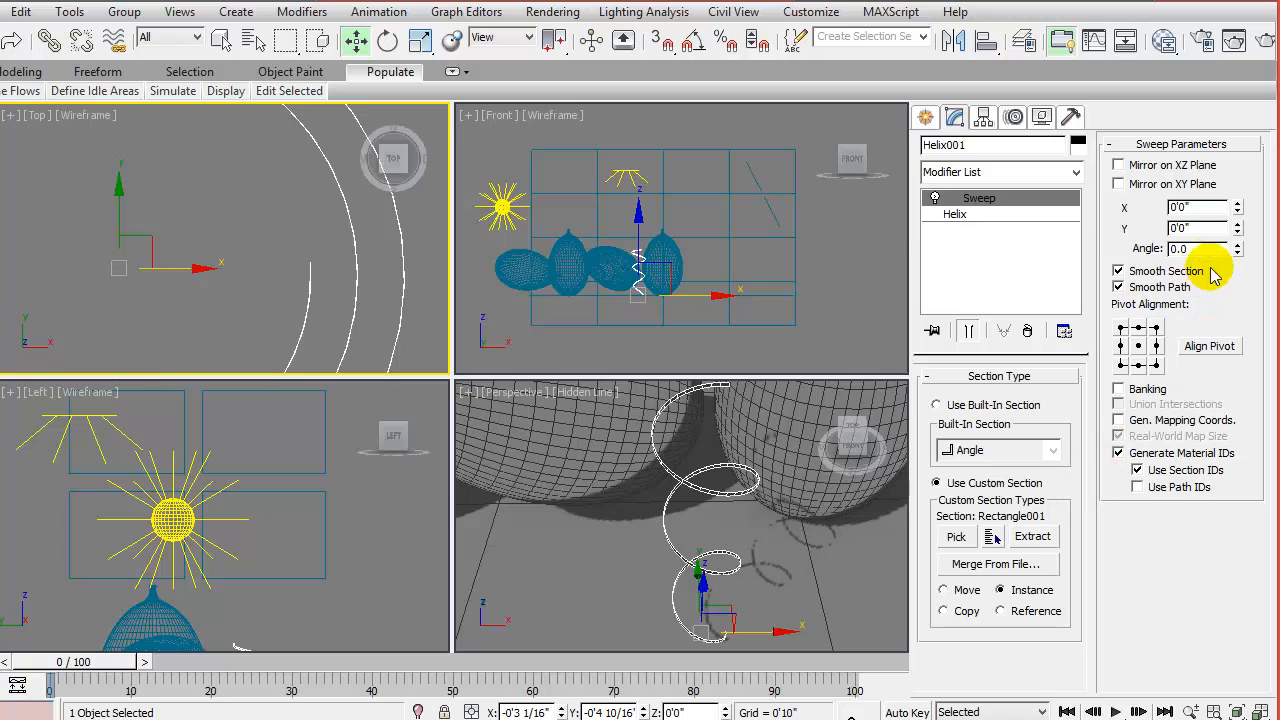
left_click(990, 214)
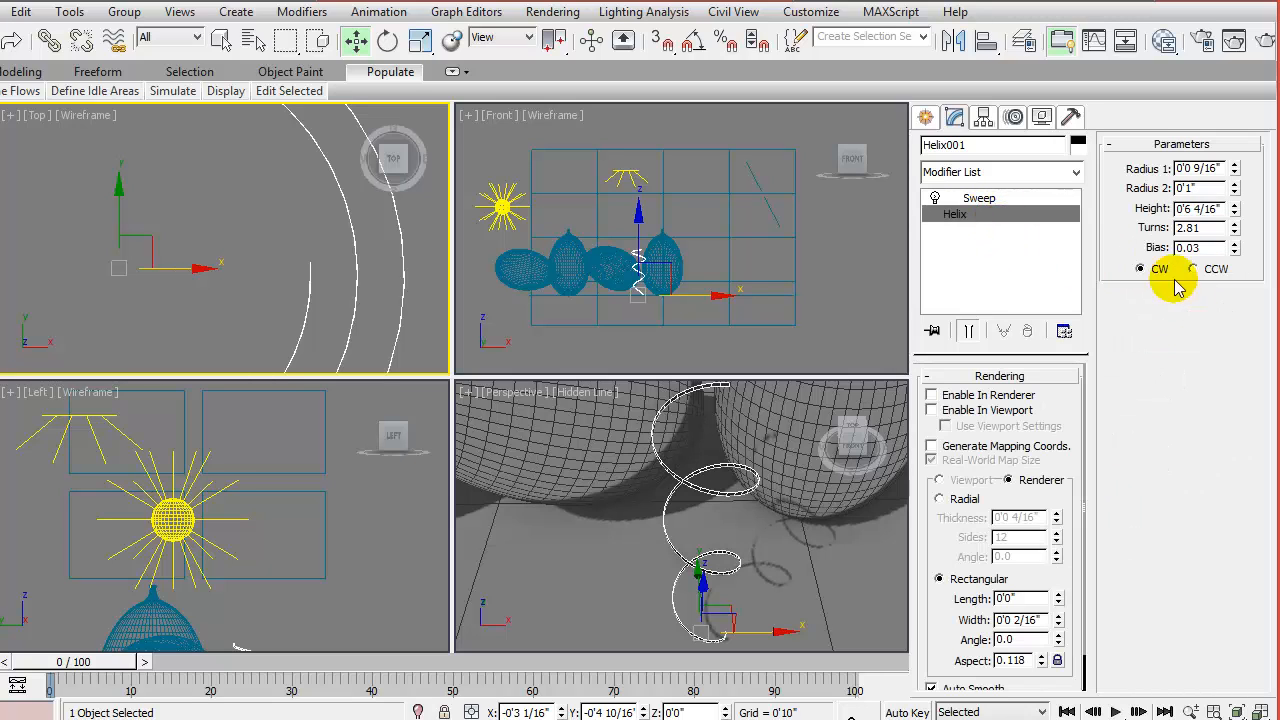
left_click_drag(1233, 215, 1233, 230)
right_click(877, 594)
key("alt+w")
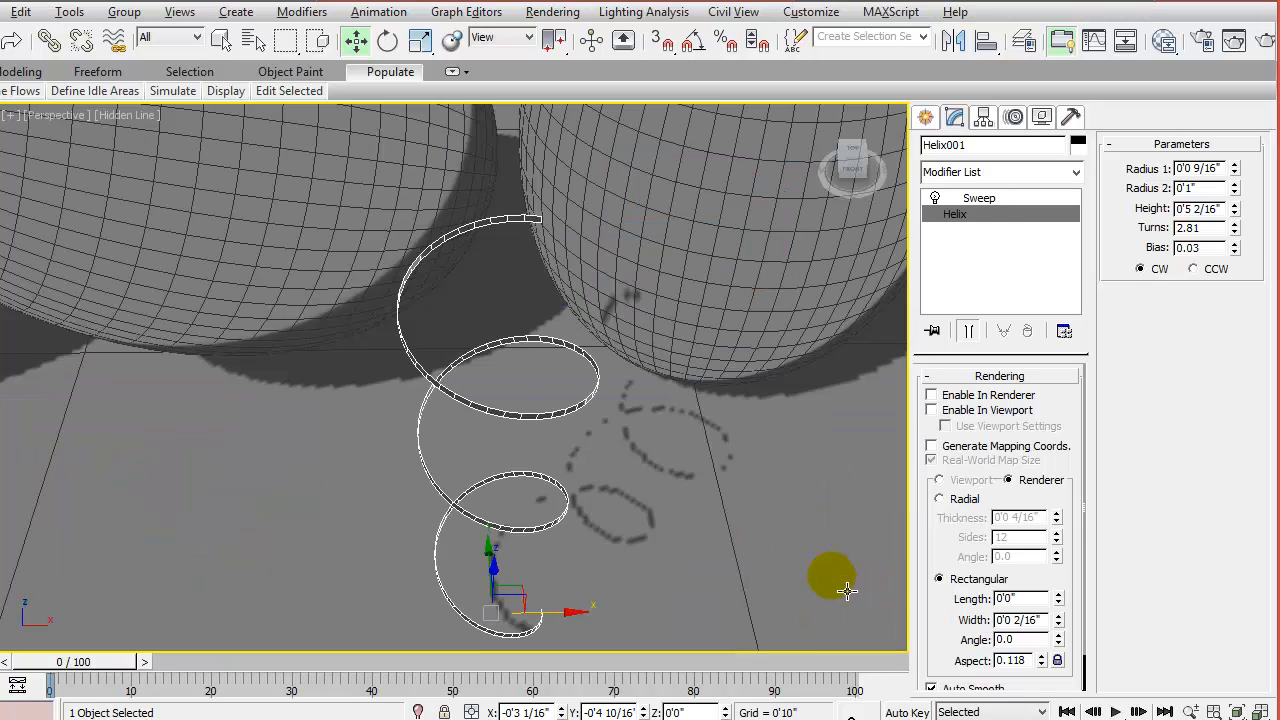
middle_click_drag(819, 580, 826, 537)
scroll(781, 460, "down", 2)
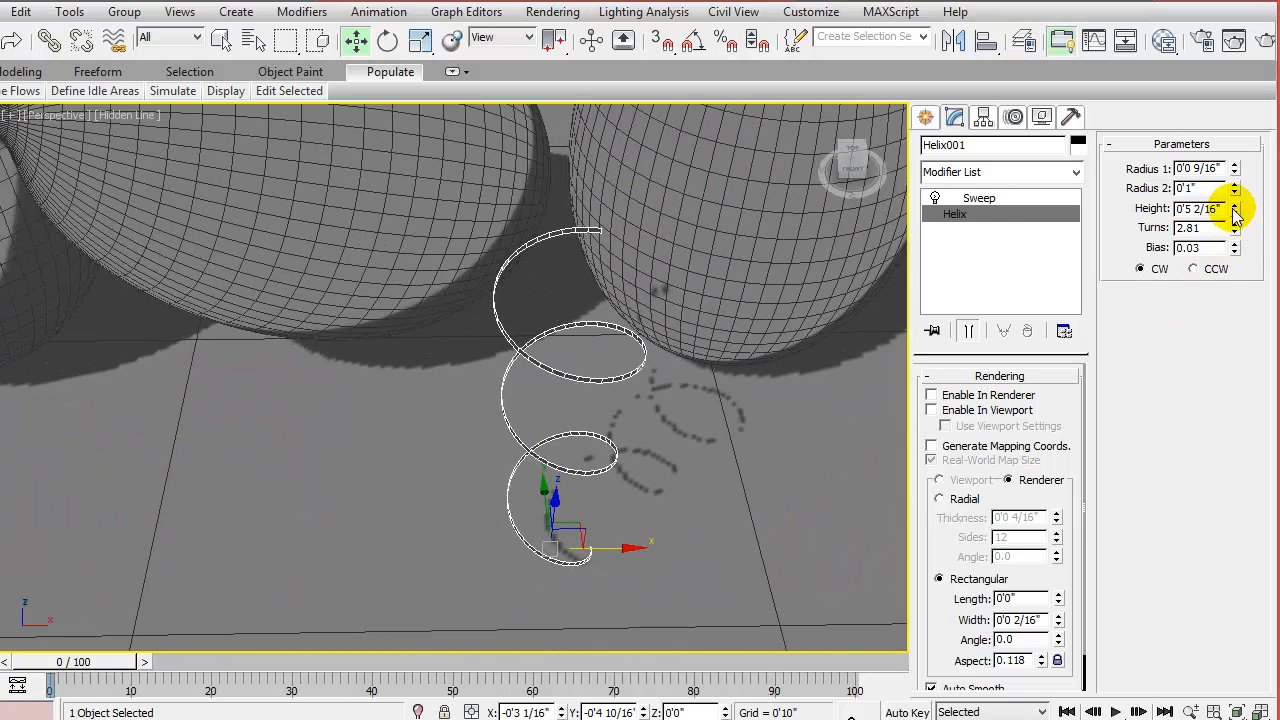
mouse_move(1237, 215)
left_mouse_down()
mouse_move(1249, 320)
mouse_move(1237, 230)
left_mouse_up()
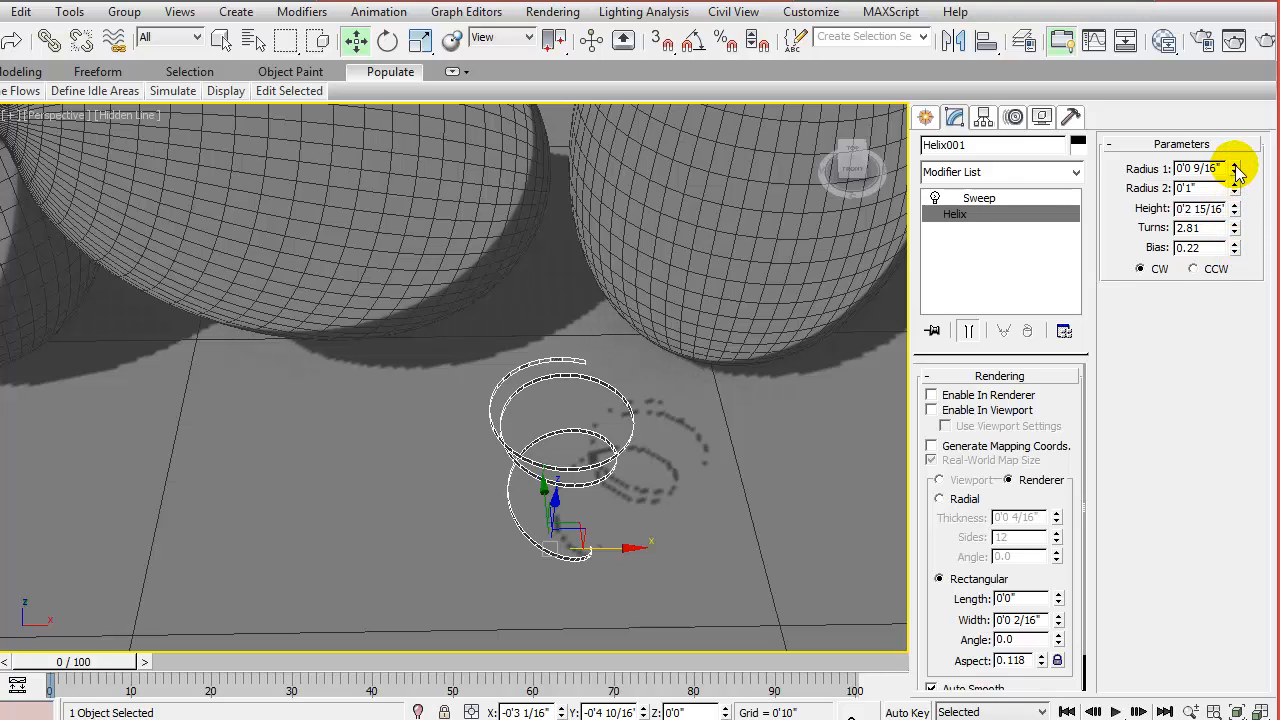
Adjust the helix's Radius 1 to refine how the ribbon's curl tapers
left_click_drag(1237, 170, 1249, 245)
left_click_drag(1250, 251, 1250, 210)
middle_click_drag(683, 474, 663, 497, "alt")
scroll(600, 507, "up", 4)
middle_click_drag(587, 507, 627, 441, "alt")
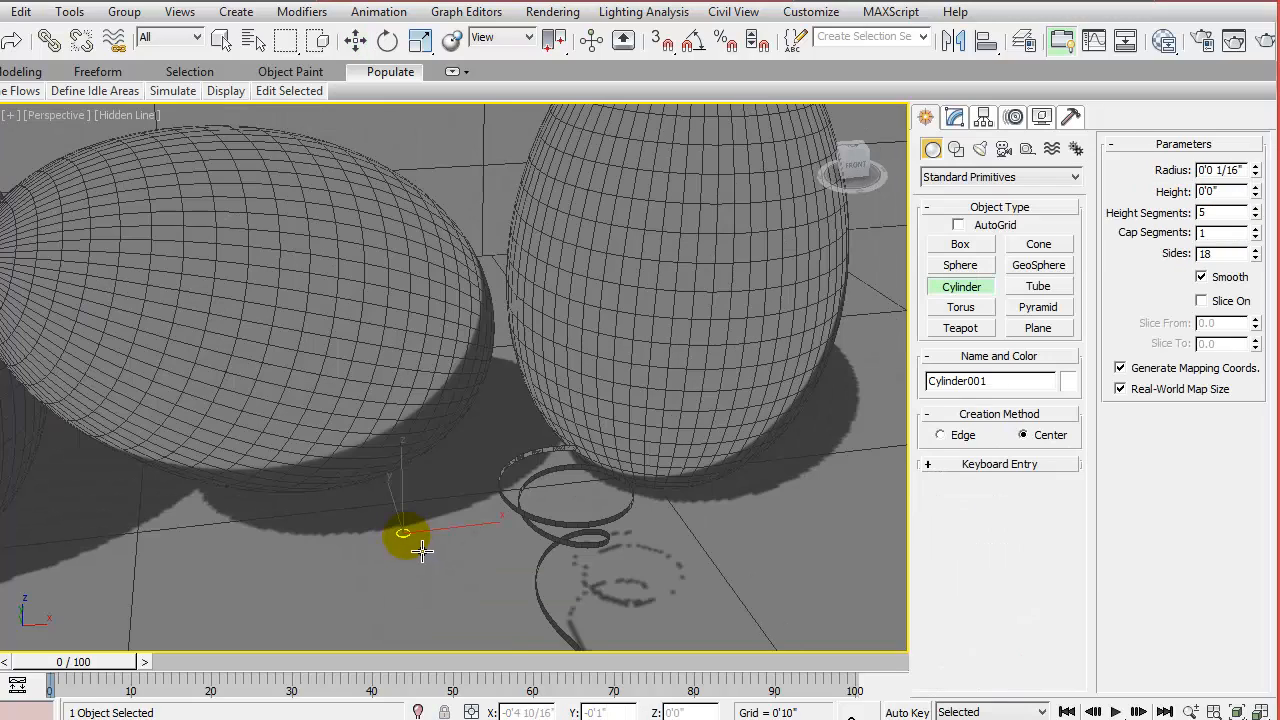
Create a very thin upright cylinder next to the ribbon, 8 2/16" high with a 0'0" radius and 6 sides
left_click_drag(400, 537, 405, 536)
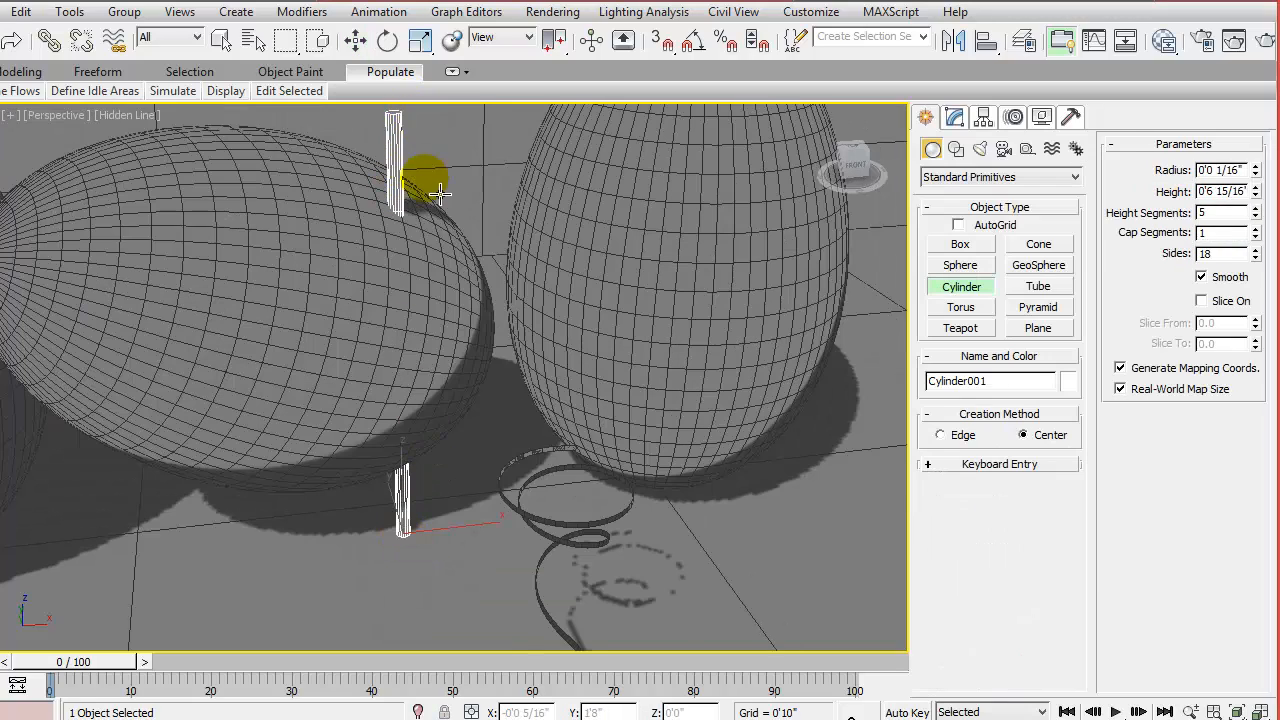
middle_click_drag(428, 177, 423, 214, "alt")
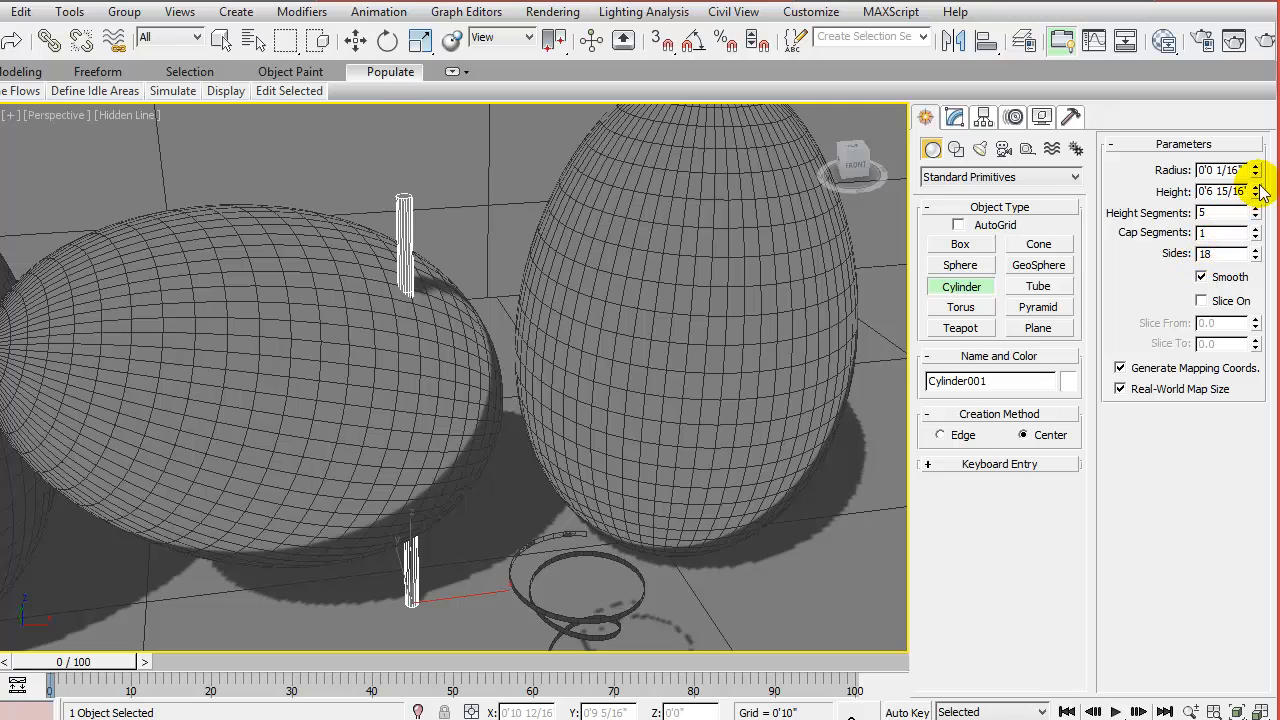
mouse_move(1257, 198)
left_mouse_down()
mouse_move(1269, 192)
mouse_move(1254, 182)
mouse_move(1268, 197)
left_mouse_up()
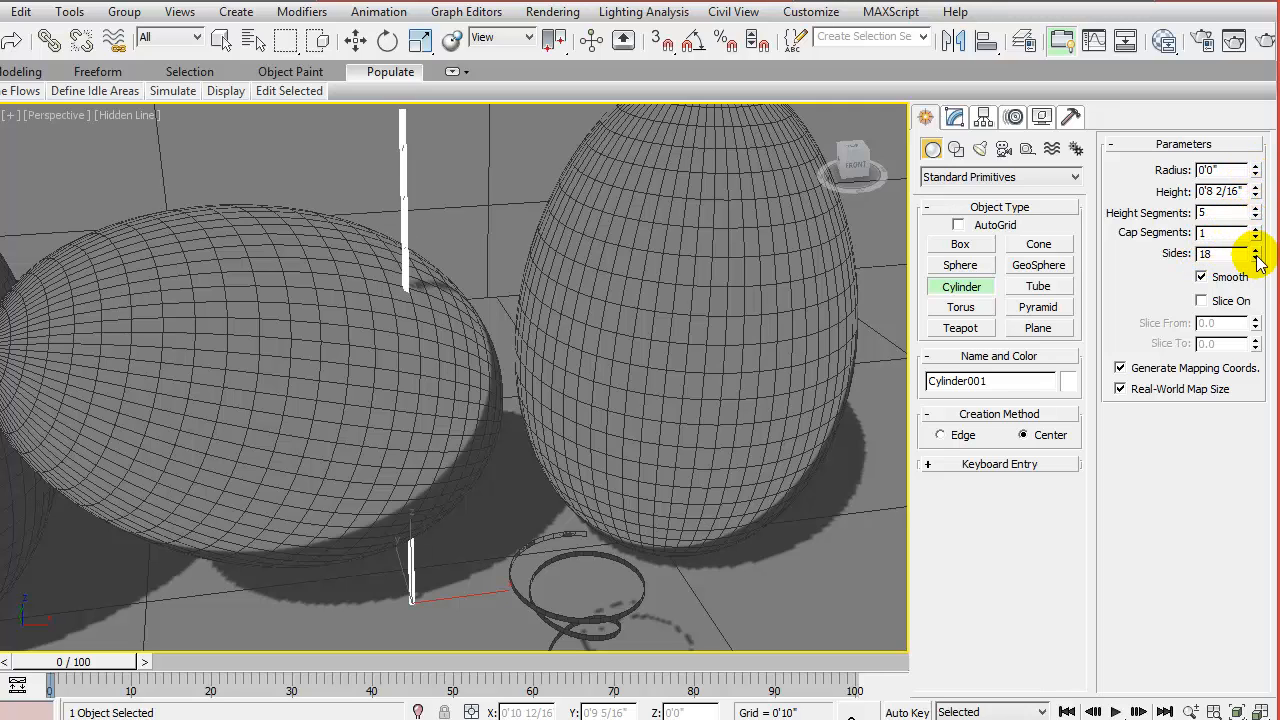
left_click_drag(1257, 257, 1275, 298)
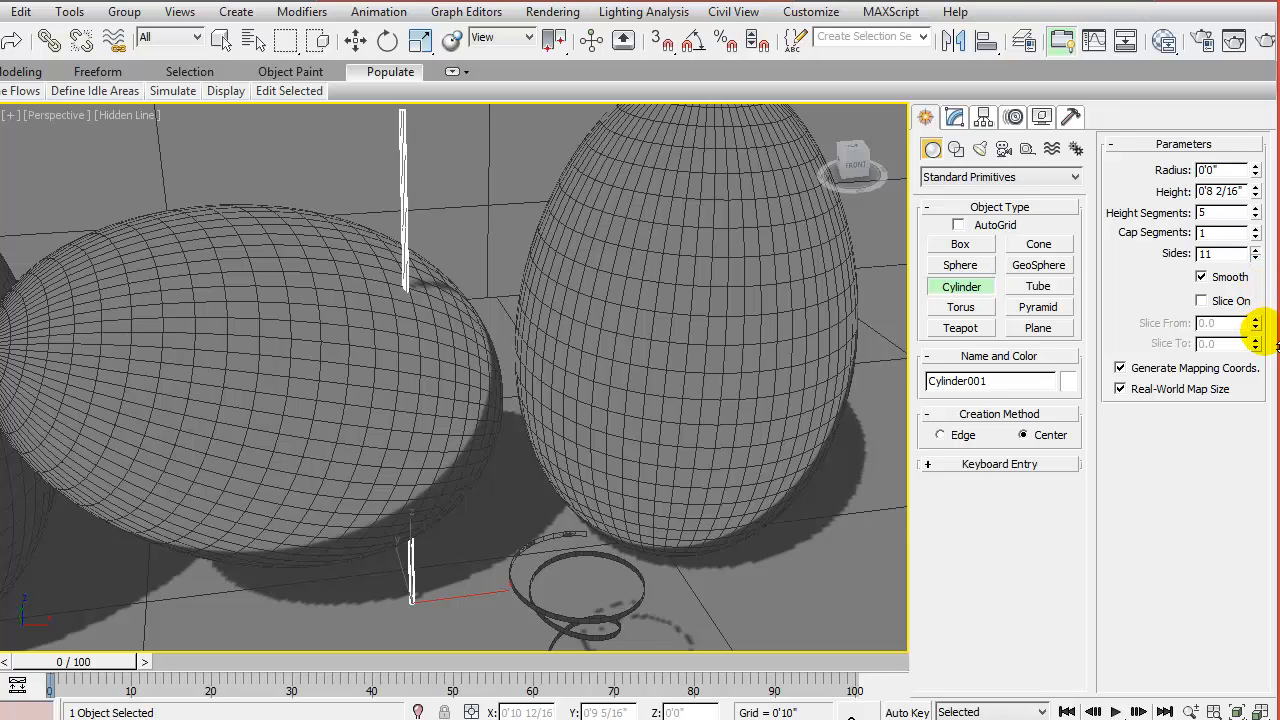
left_click(1256, 258)
left_click(1256, 258)
left_click(1256, 258)
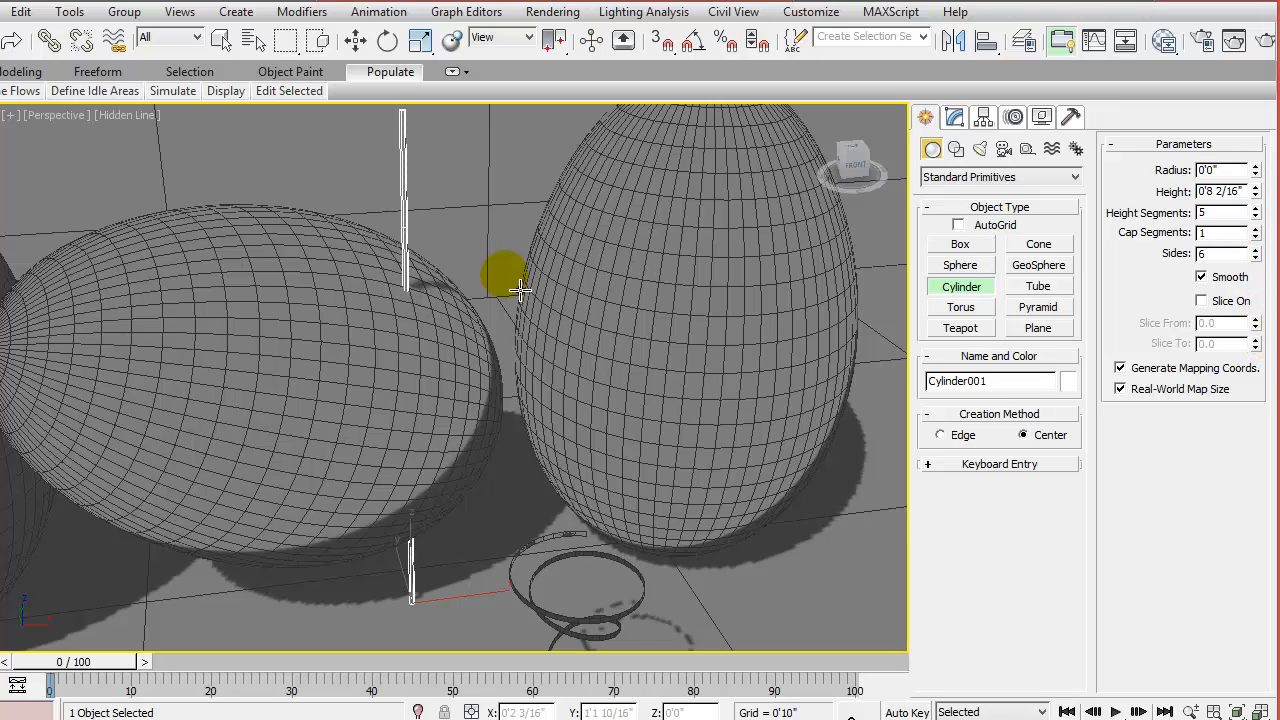
Lay the thin cylinder down at an angle and move it so its end meets the tilted balloon's knot
middle_click_drag(437, 253, 459, 277)
key("w")
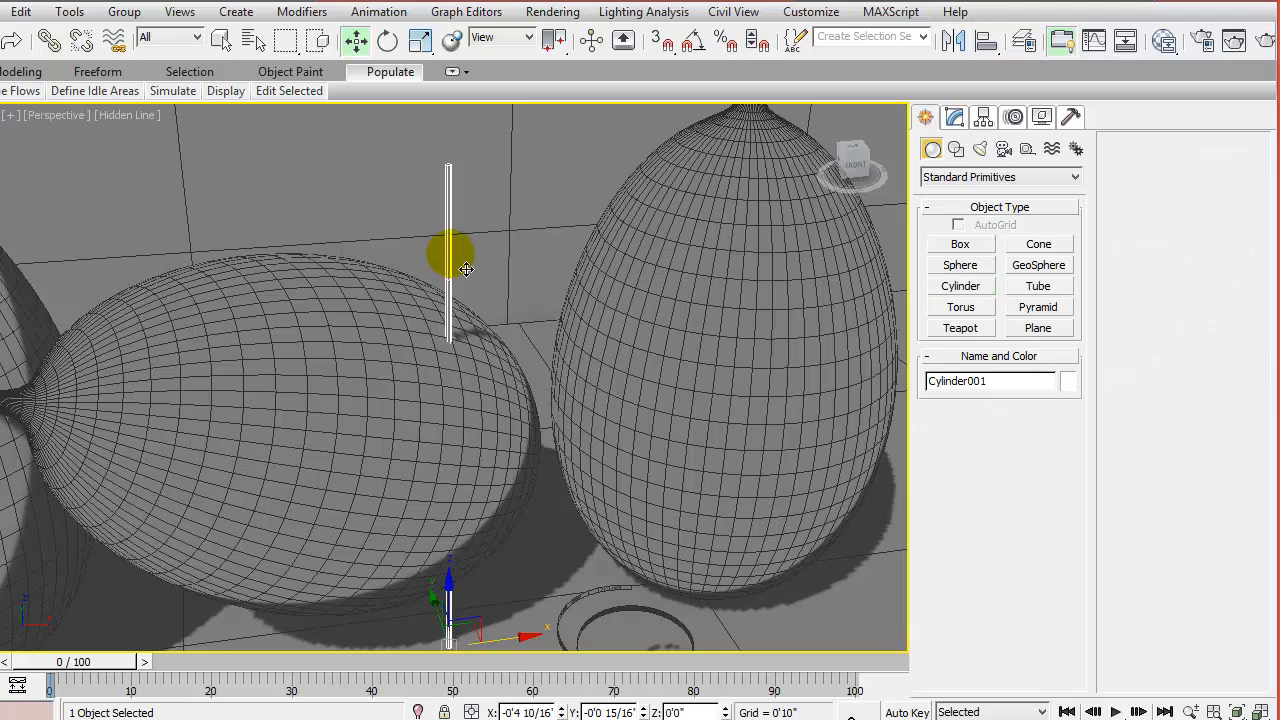
left_click_drag(452, 258, 604, 245)
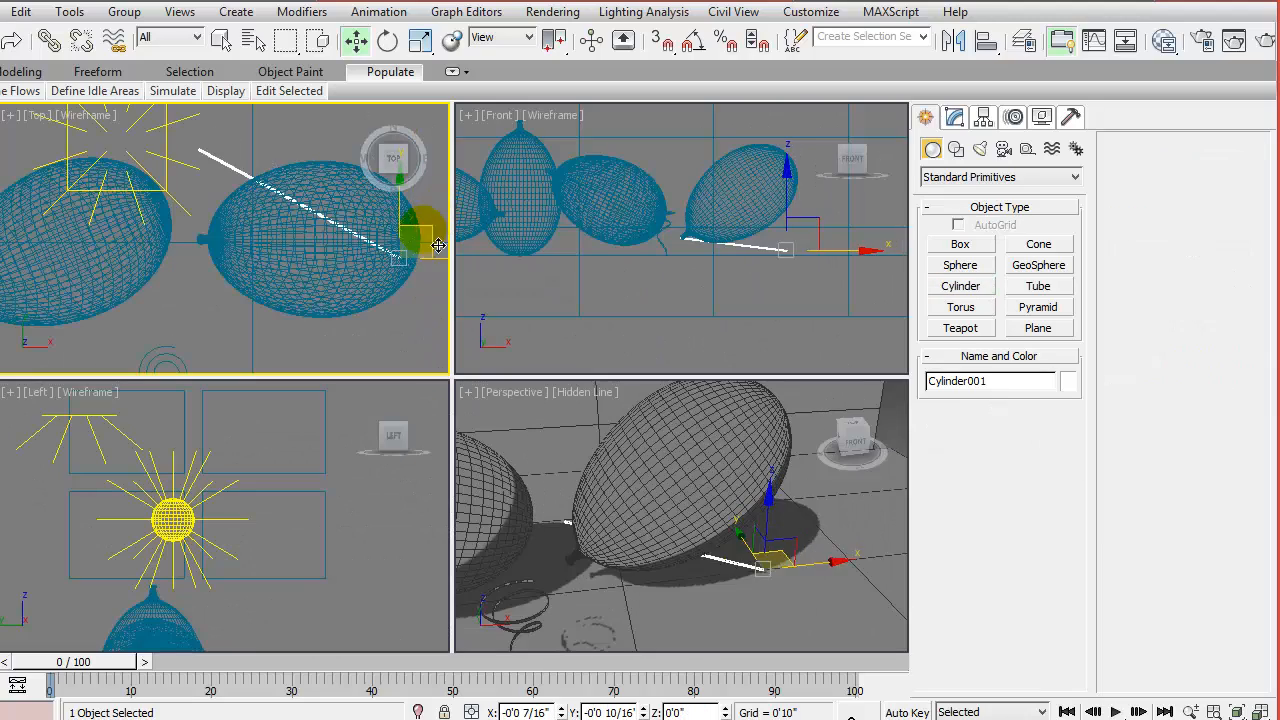
left_click_drag(440, 245, 441, 336)
Test-render the Perspective view in Corona to check the stick and ribbon, and stop the render
right_click(745, 576)
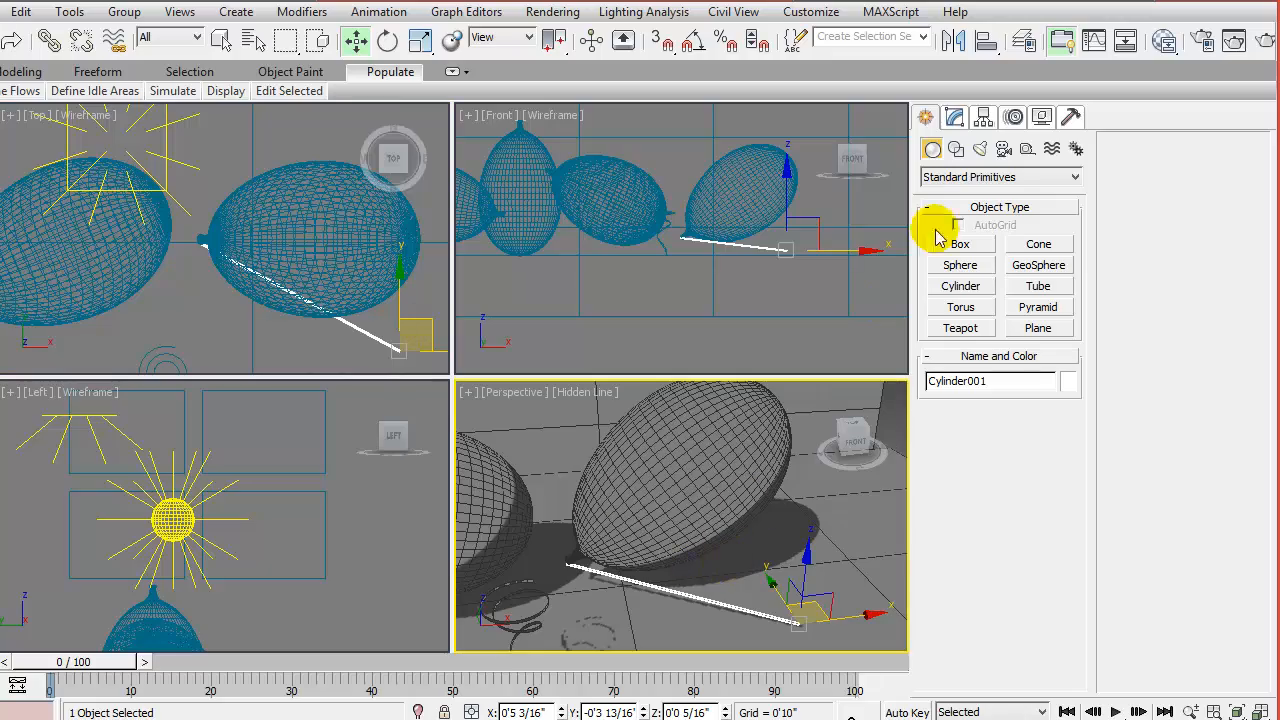
left_click(1264, 40)
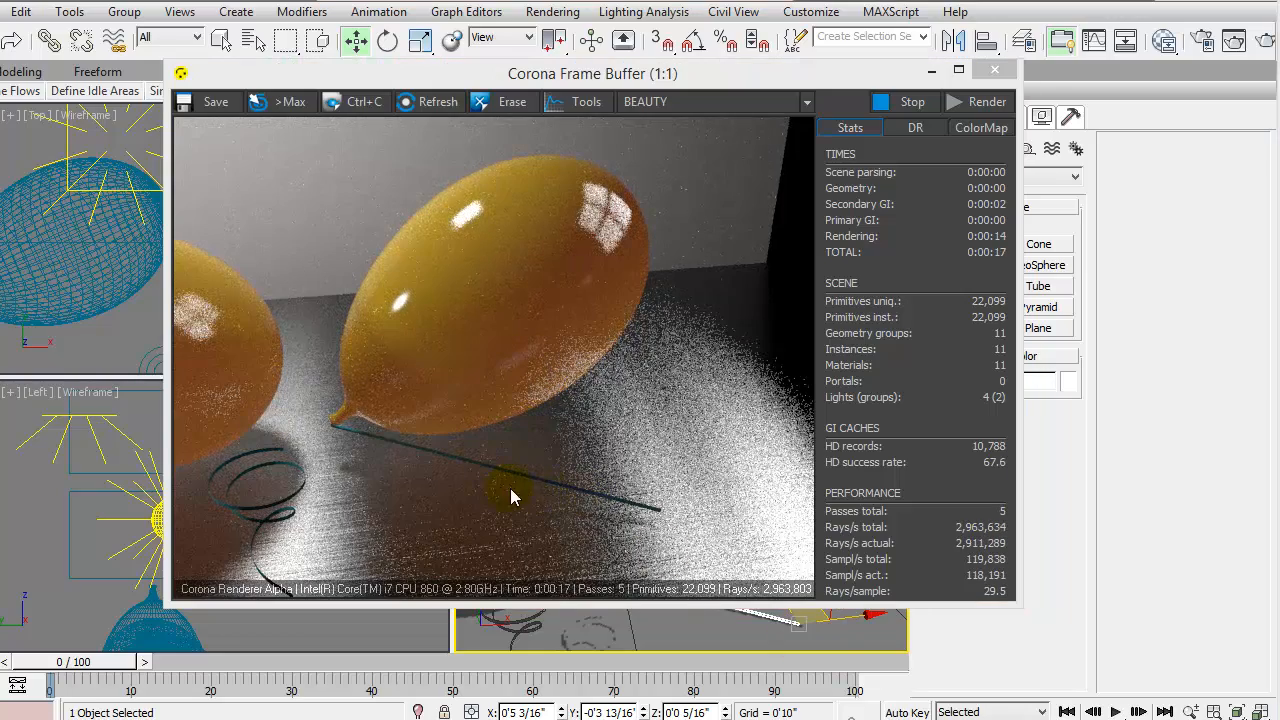
left_click(911, 106)
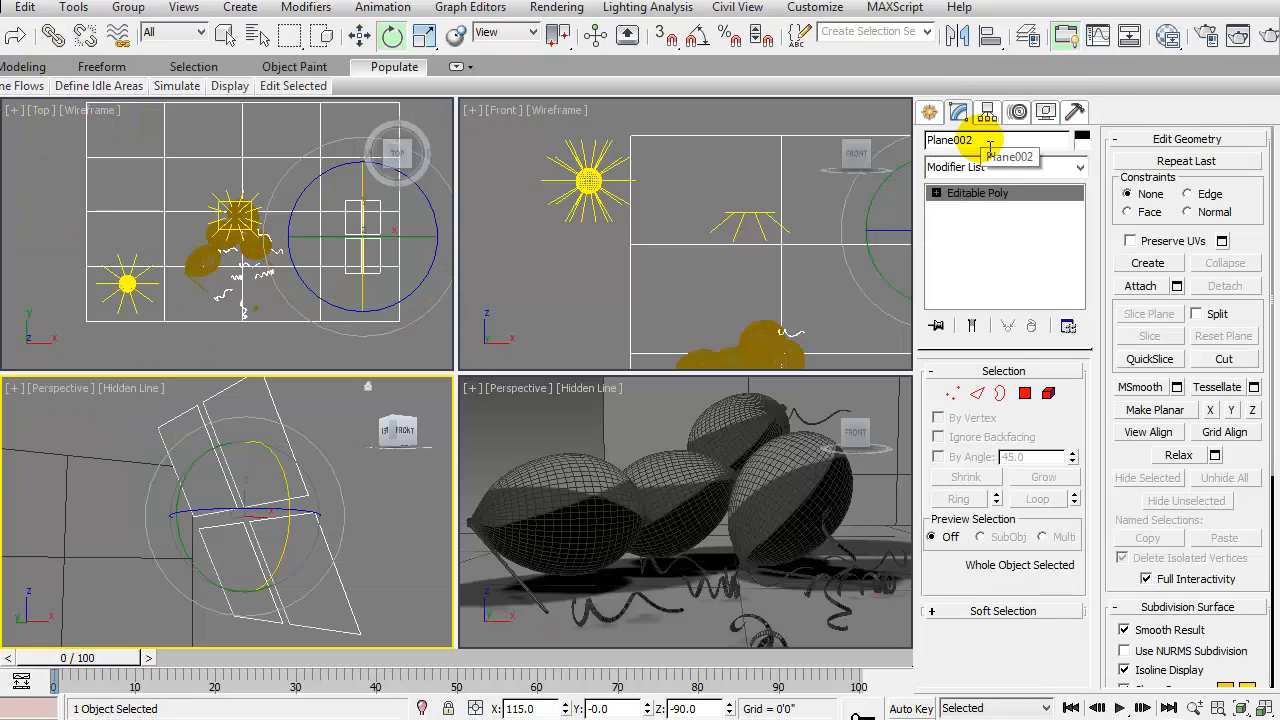
Examine the finished balloon scene's render setup, covering the output size and the Corona settings
left_click_drag(988, 147, 922, 150)
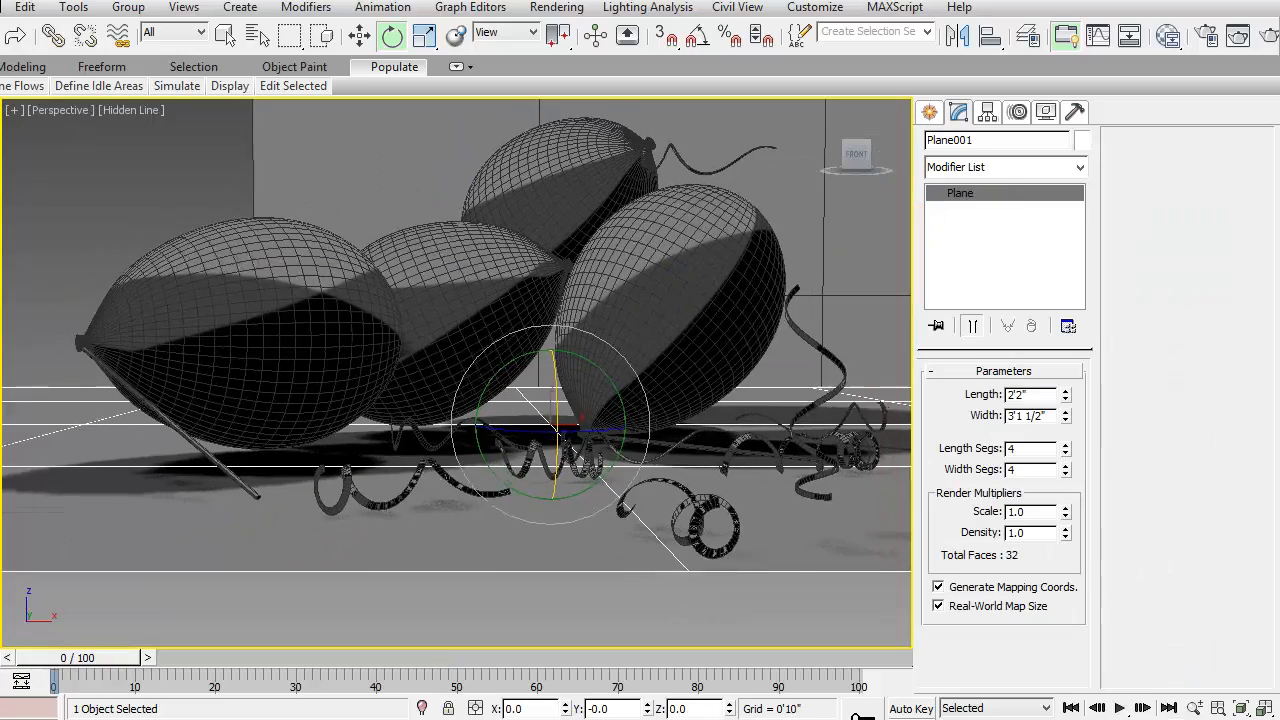
middle_click_drag(677, 290, 684, 334)
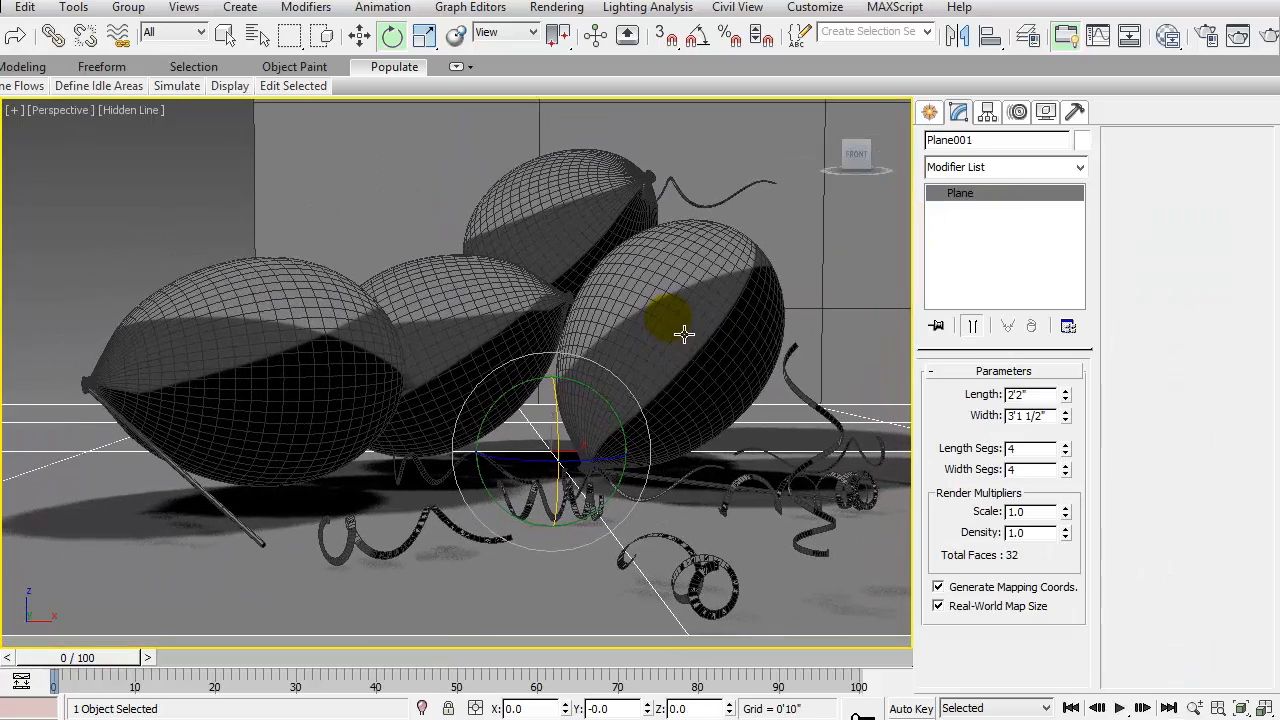
scroll(684, 334, "up", 2)
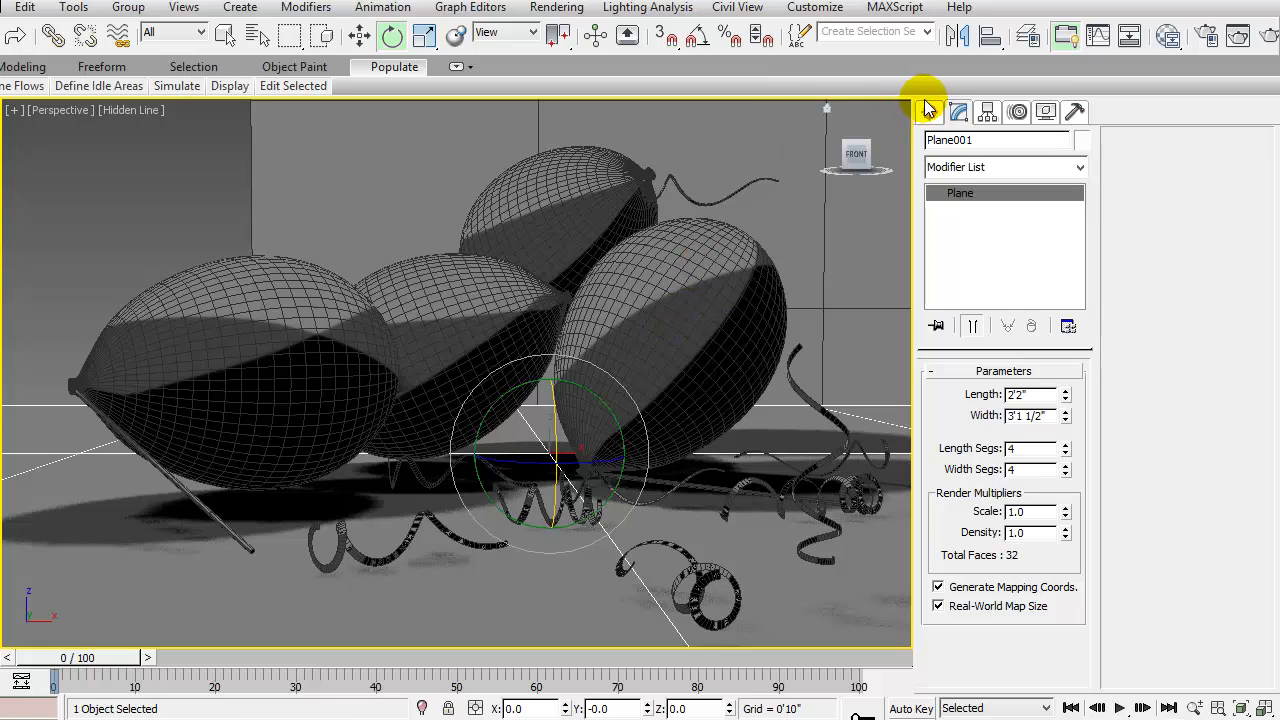
left_click(1203, 37)
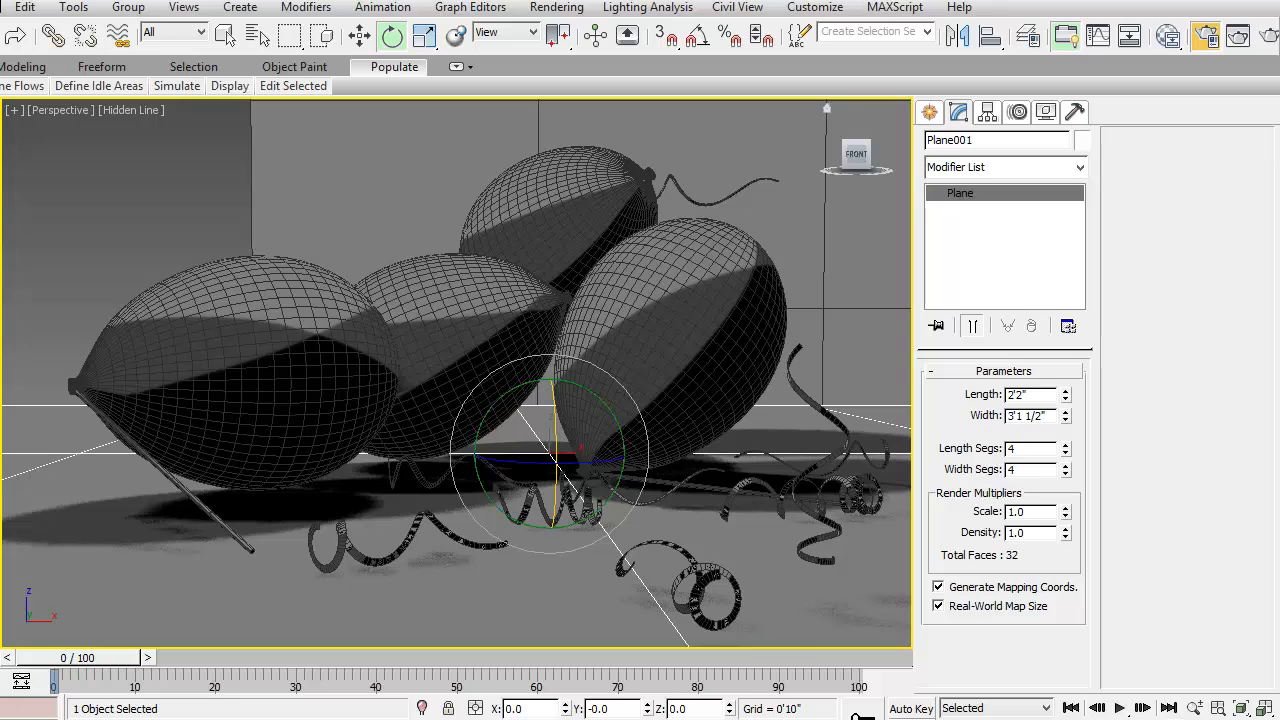
left_click_drag(1270, 208, 465, 63)
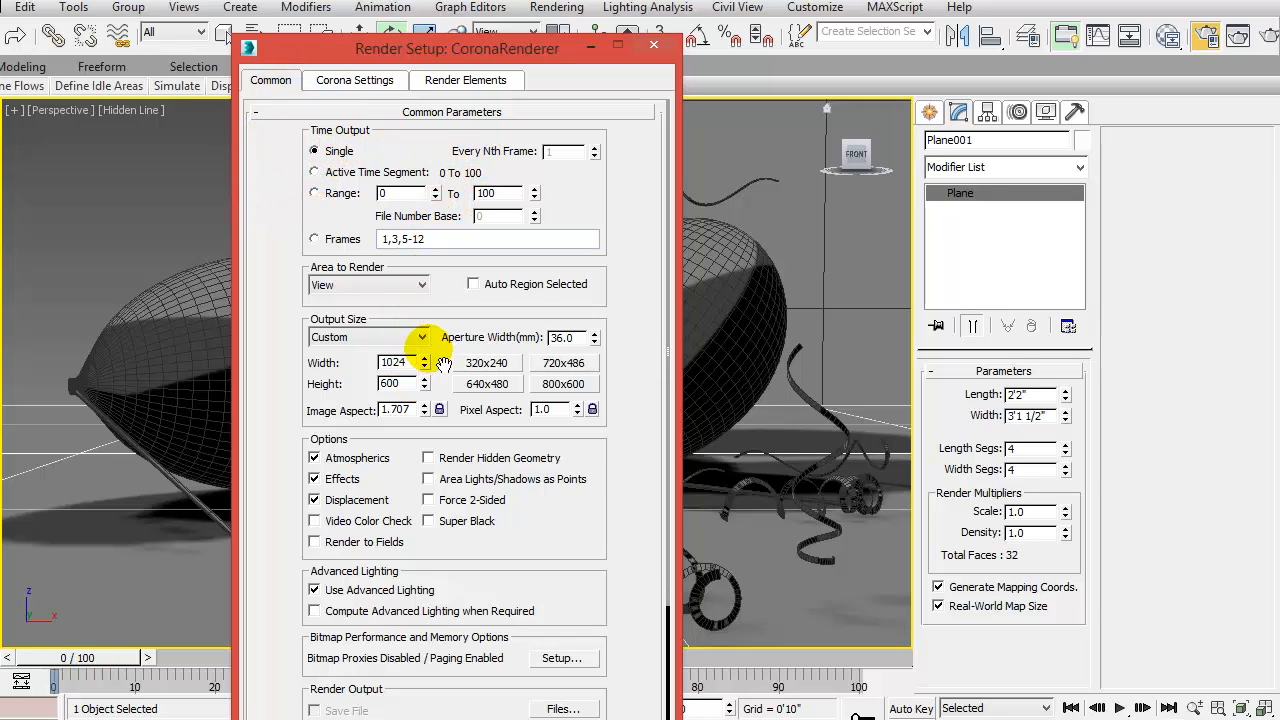
left_click_drag(409, 364, 378, 390)
scroll(400, 440, "down", 3)
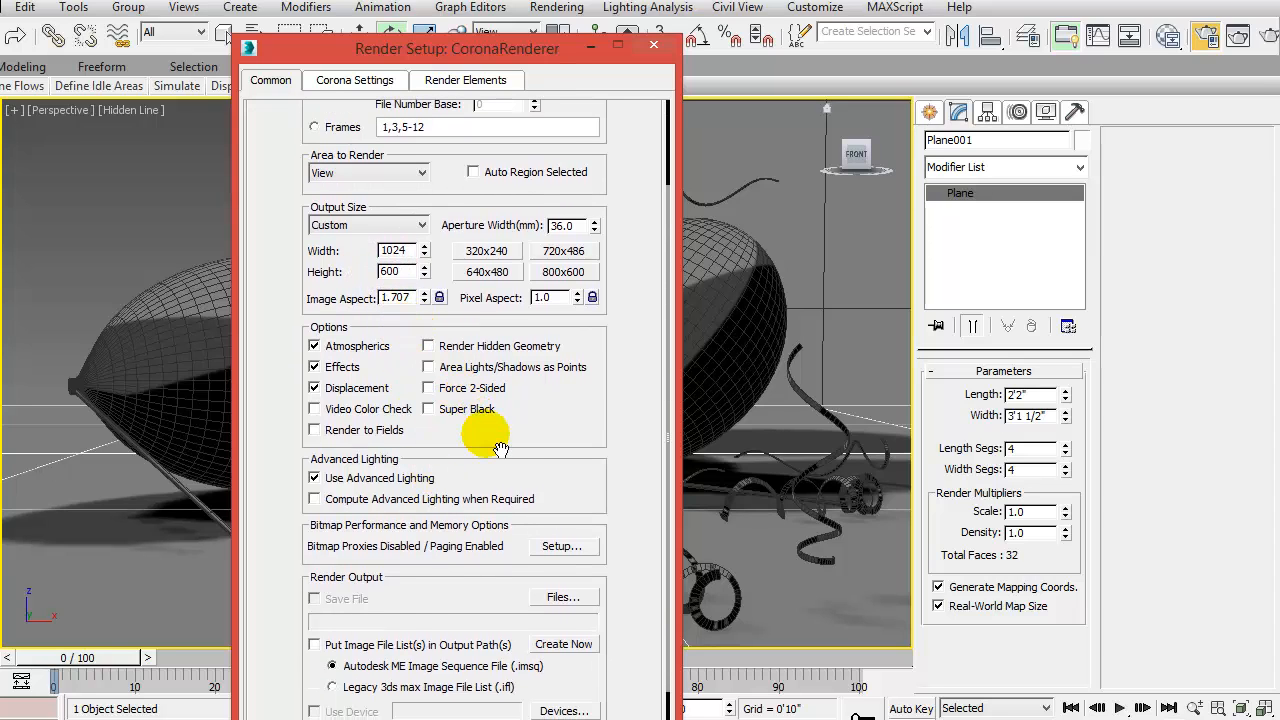
scroll(491, 437, "up", 3)
left_click(355, 82)
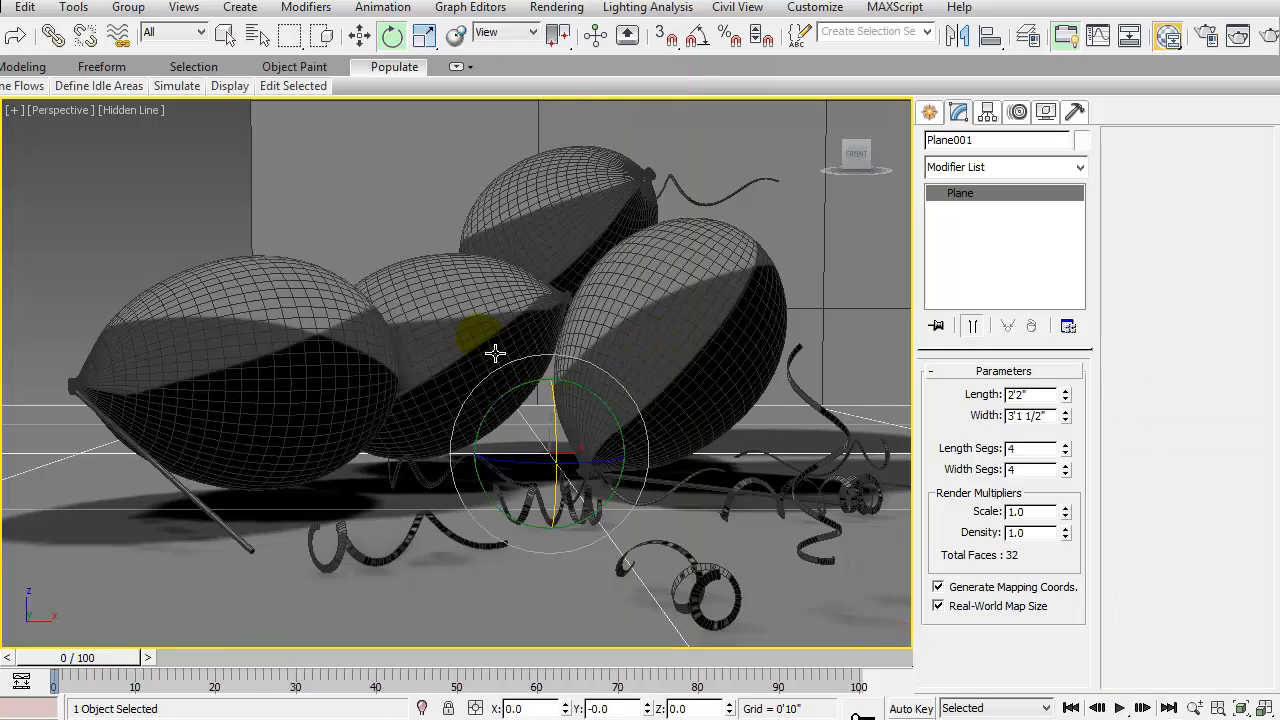
Check the object properties of the balloon with the stick to identify its assigned material
left_click(265, 325)
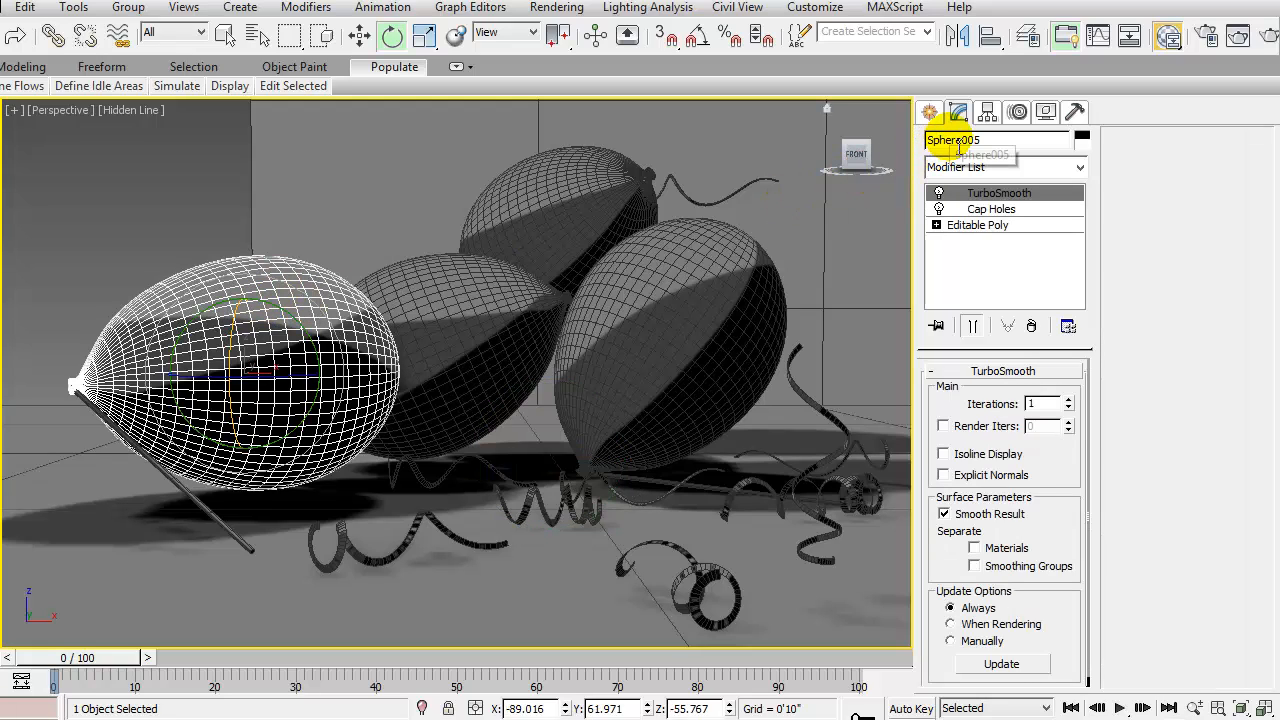
right_click(249, 285)
left_click(321, 430)
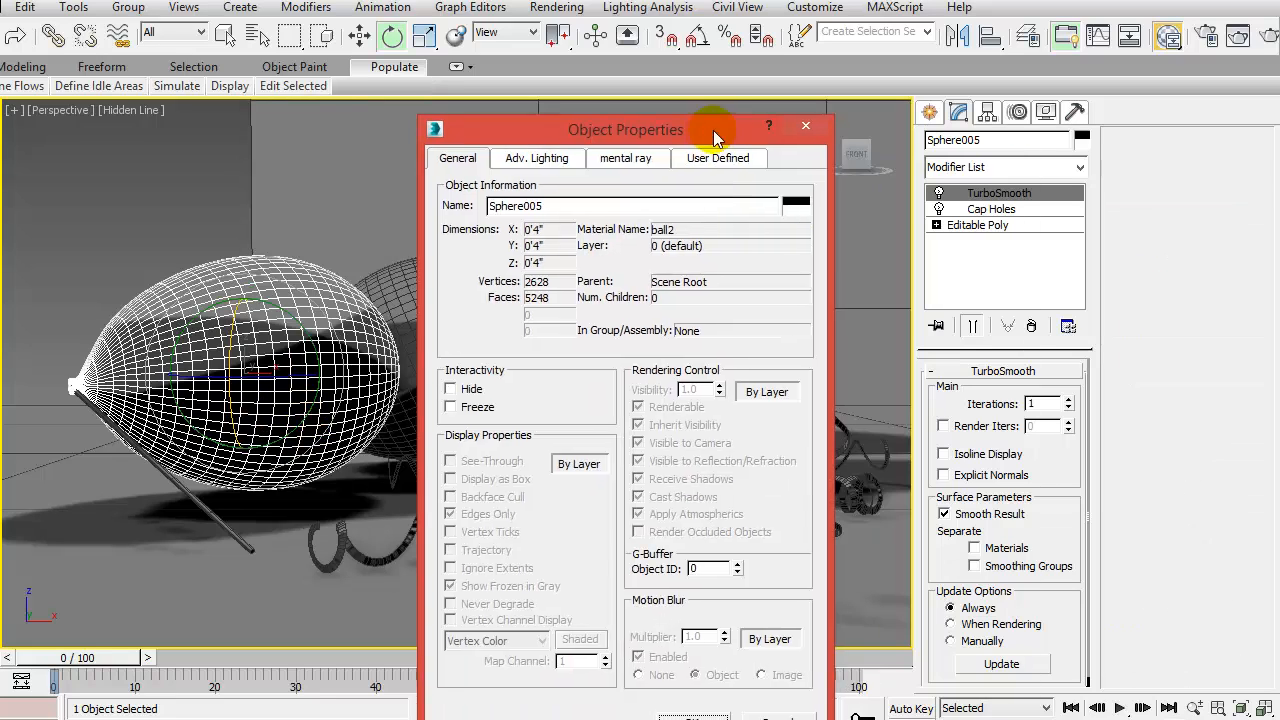
left_click_drag(716, 137, 634, 64)
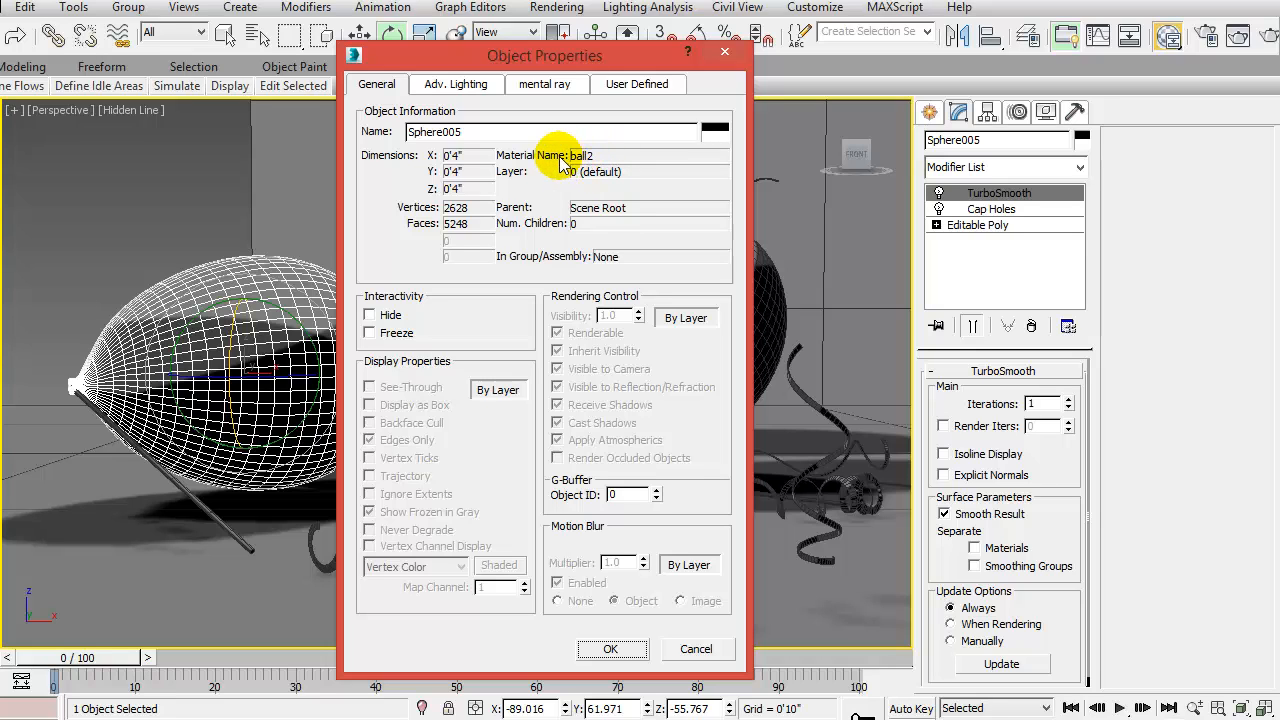
left_click(613, 650)
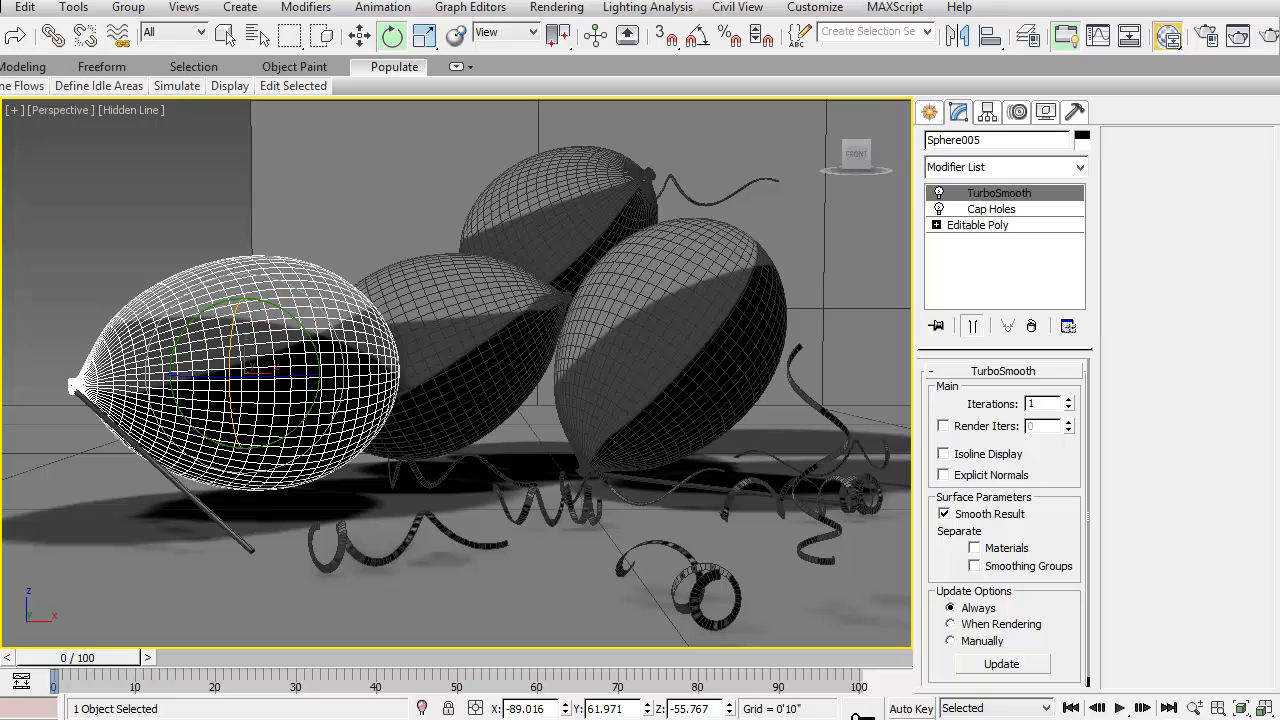
Collapse the ba4 node and set it aside, then place the ball2 scene material in the node view and display its parameters
left_click_drag(1279, 33, 300, 6)
left_click(316, 190)
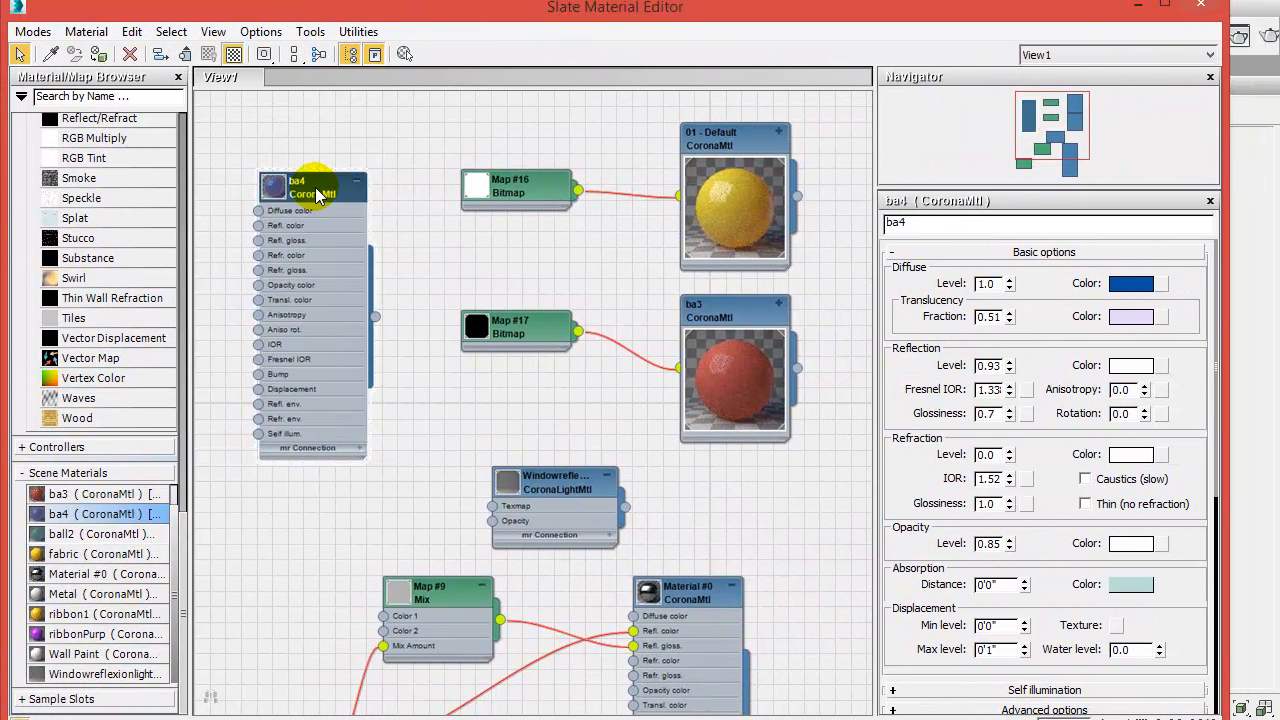
left_click(62, 538)
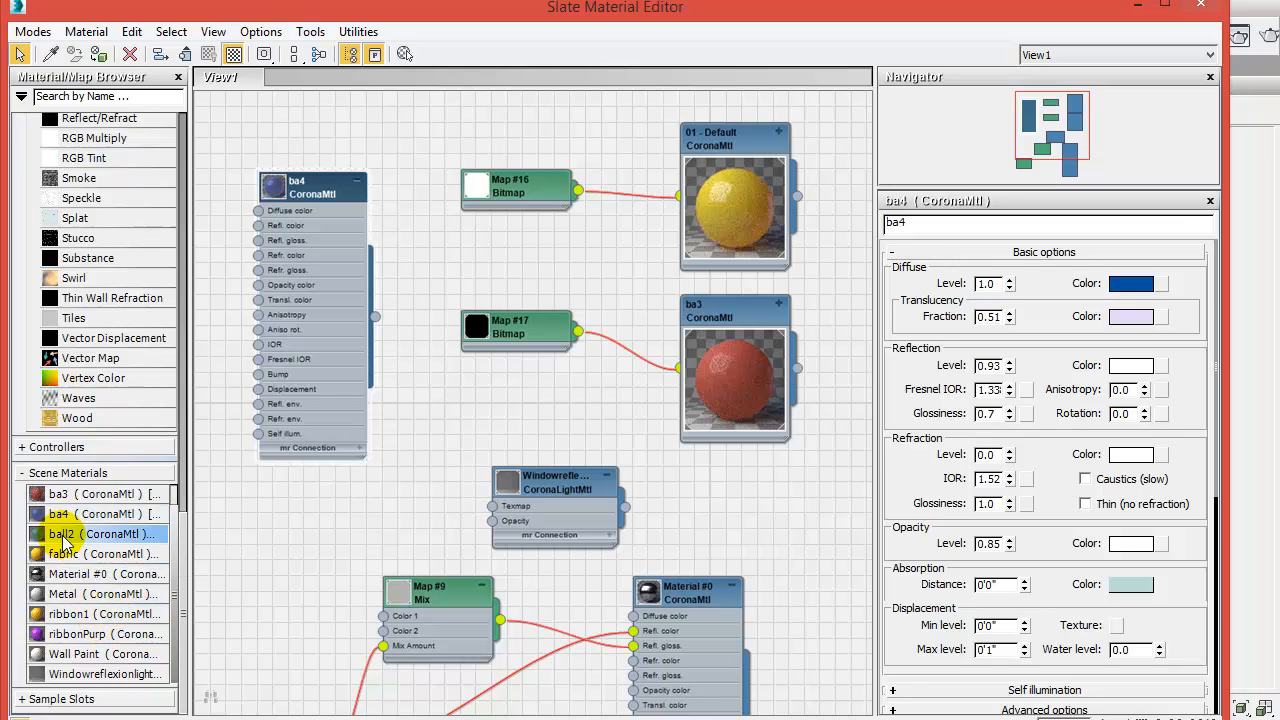
left_click(356, 181)
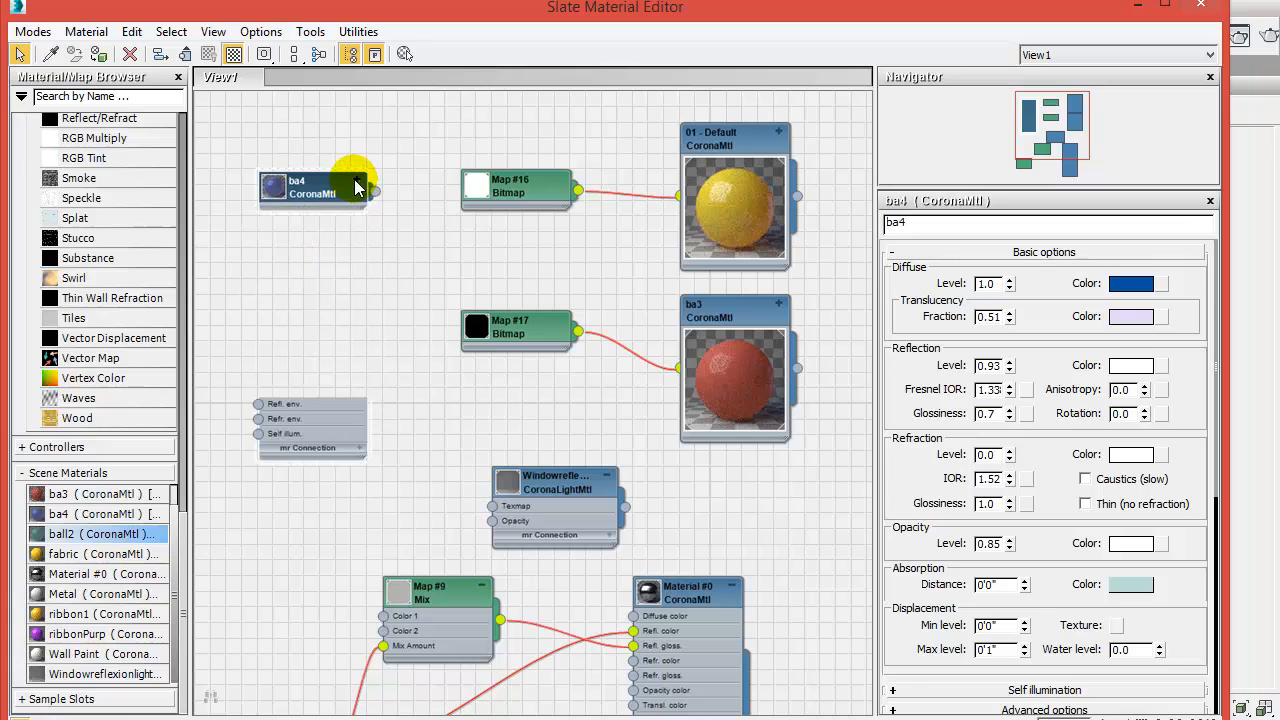
left_click_drag(335, 200, 427, 138)
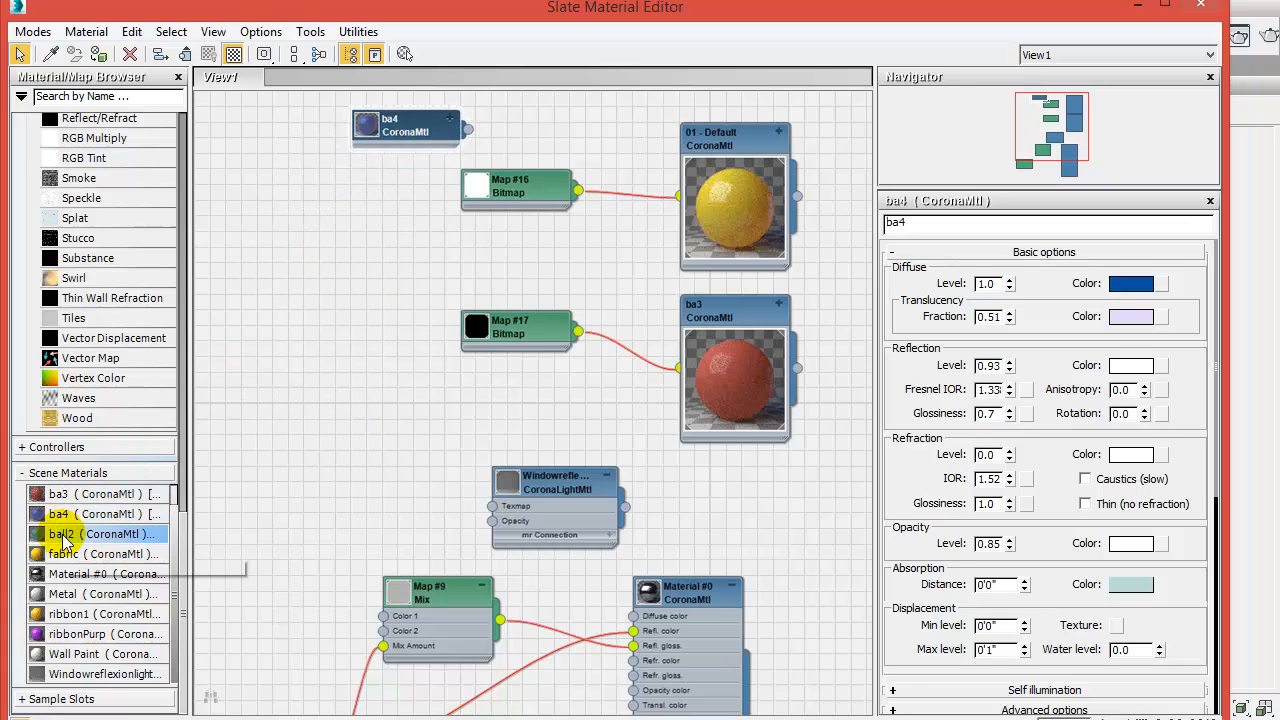
left_click_drag(62, 538, 586, 357)
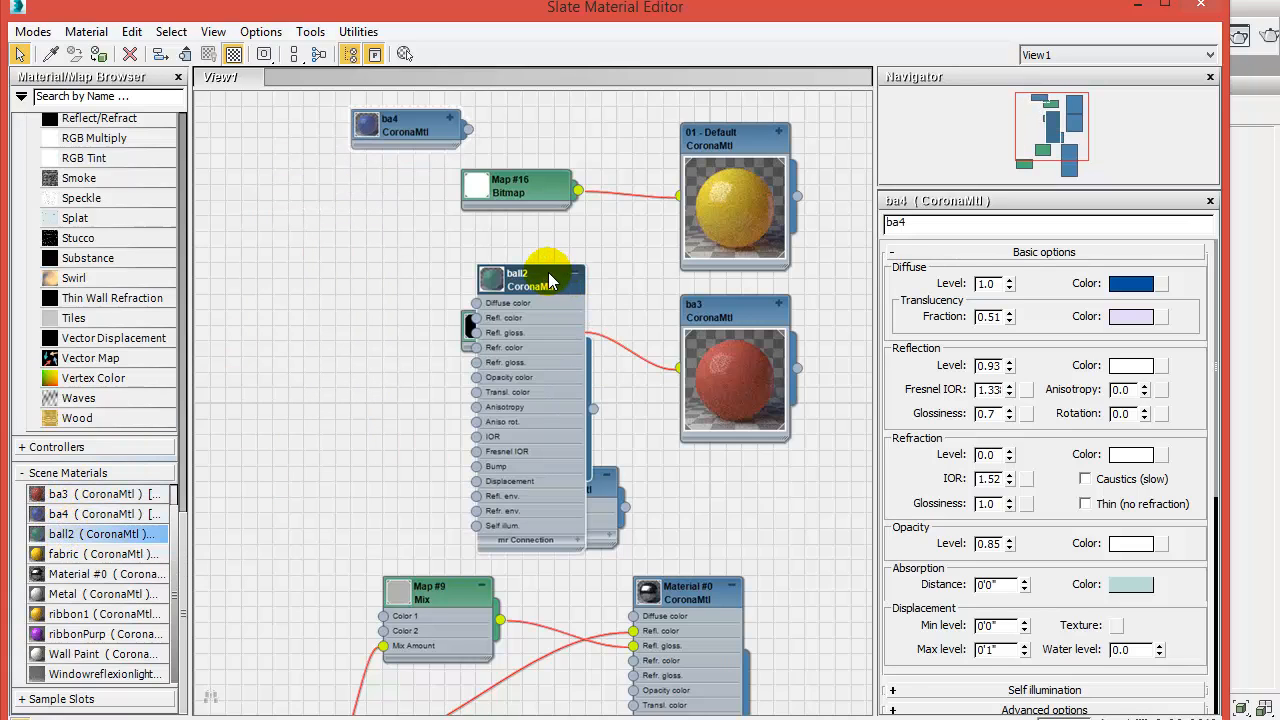
left_click_drag(543, 272, 327, 224)
double_click(327, 224)
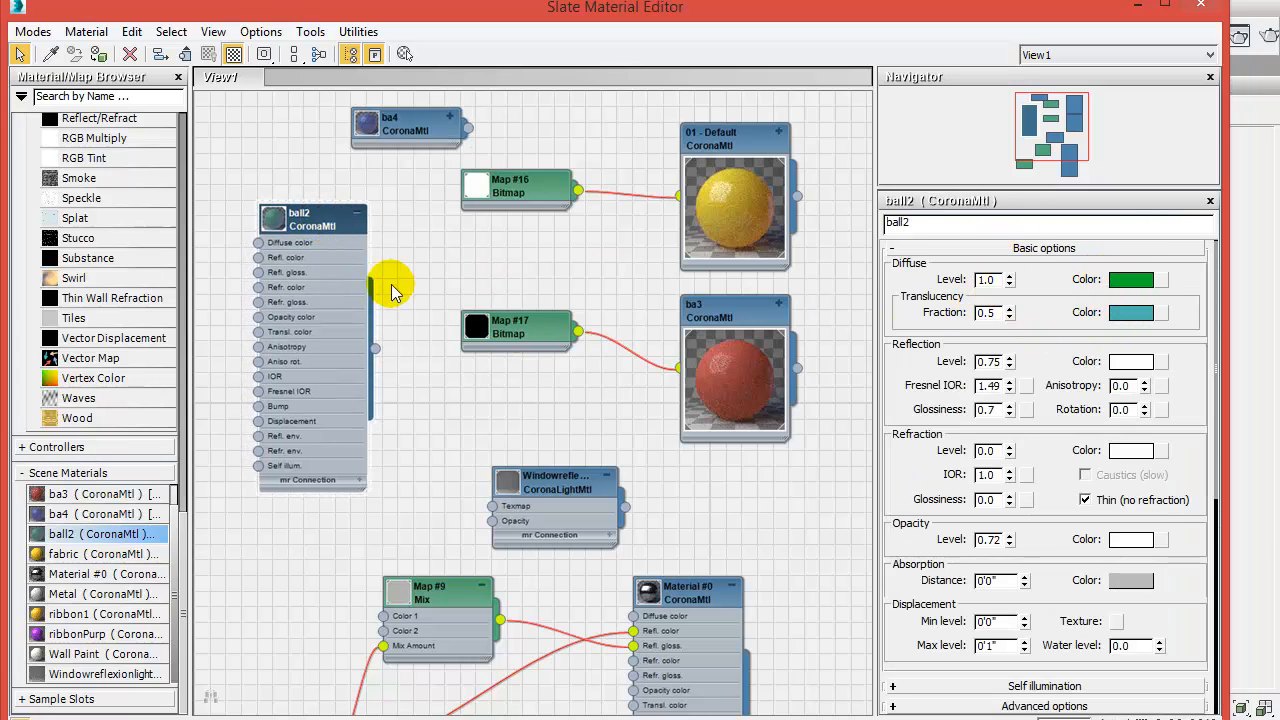
left_click_drag(321, 225, 383, 226)
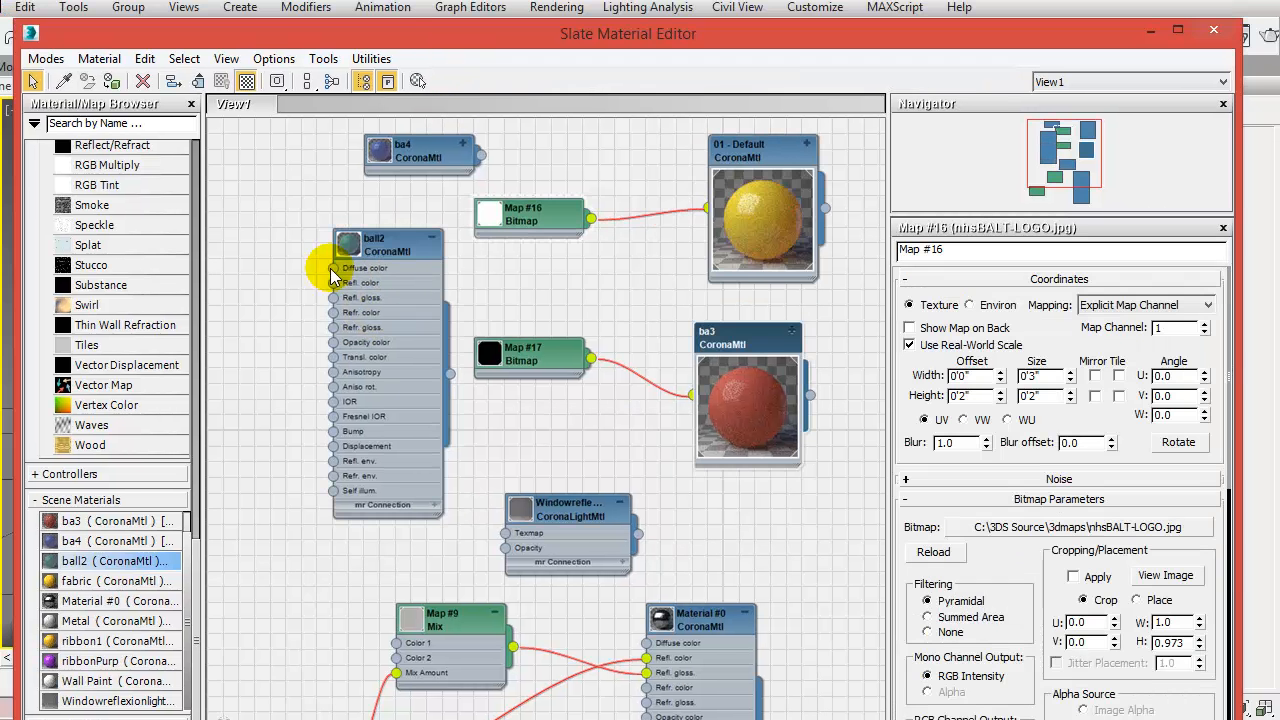
Connect a Bitmap map with the image nhsbaltlogo map from the 3dmaps folder to ball2's diffuse color and place its node beside the material
left_click_drag(333, 275, 255, 208)
left_click(300, 22)
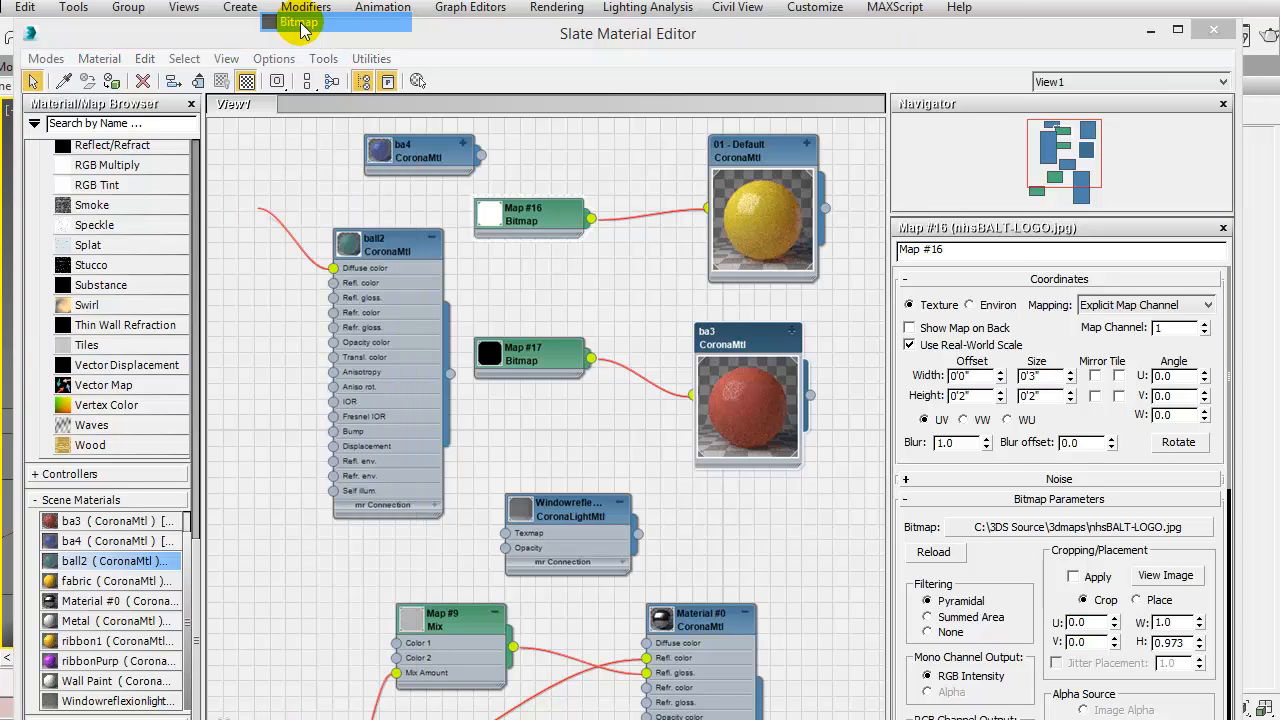
left_click(384, 46)
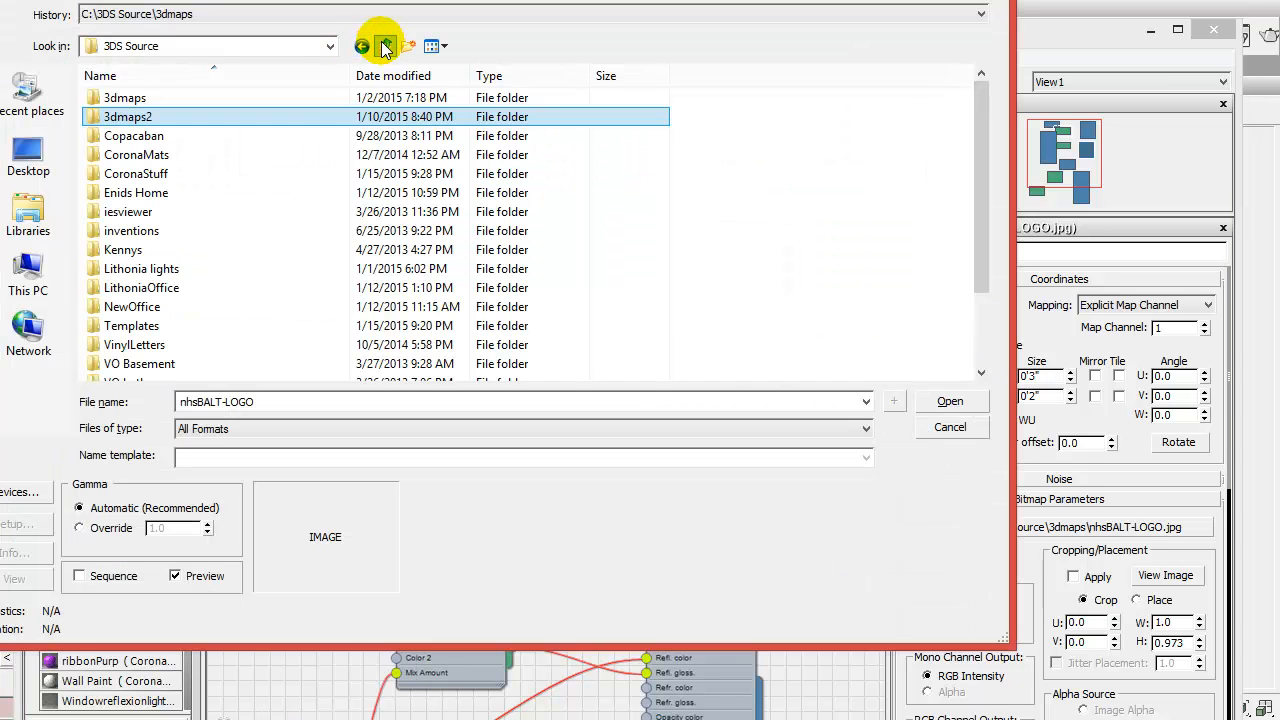
double_click(193, 98)
left_click_drag(980, 96, 980, 229)
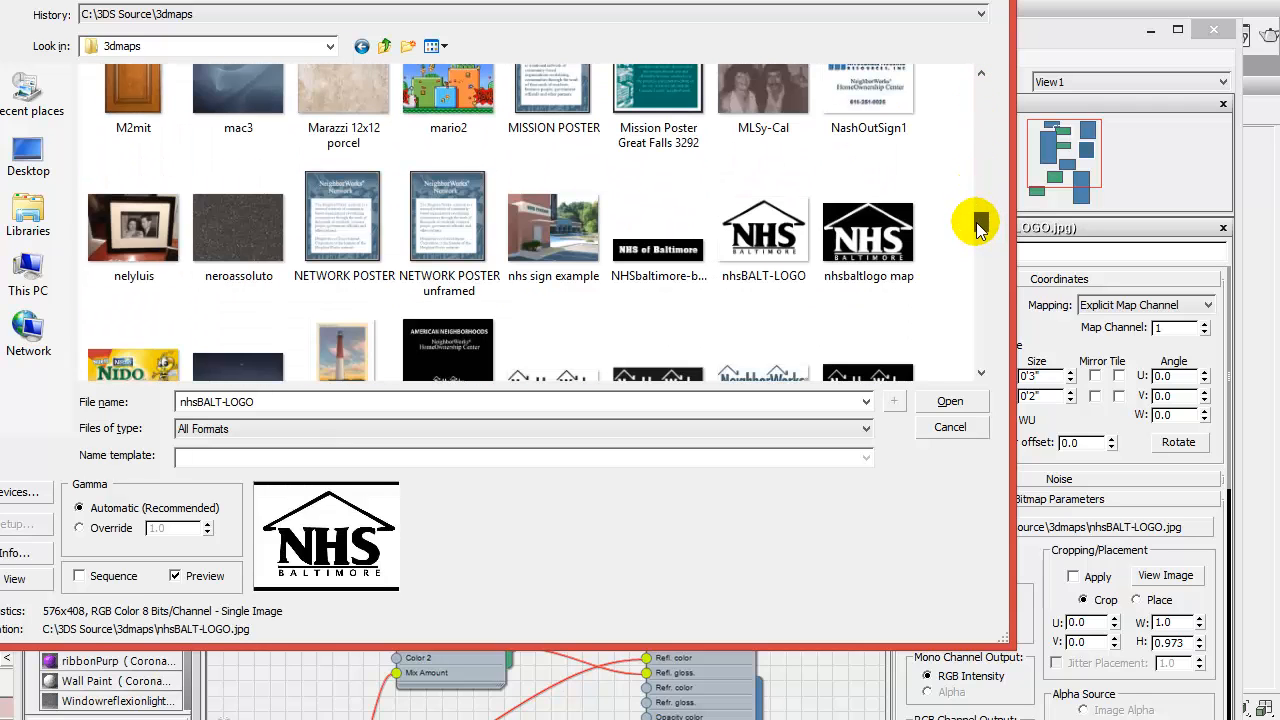
left_click(820, 262)
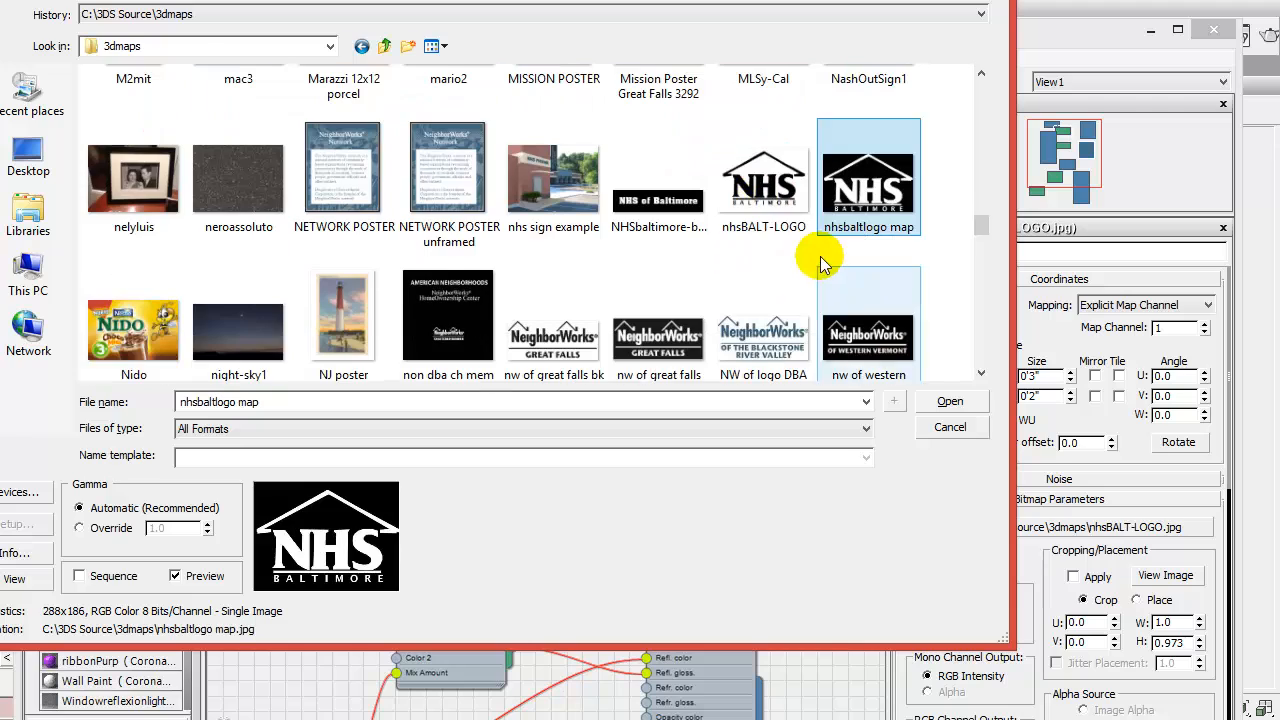
left_click(750, 200)
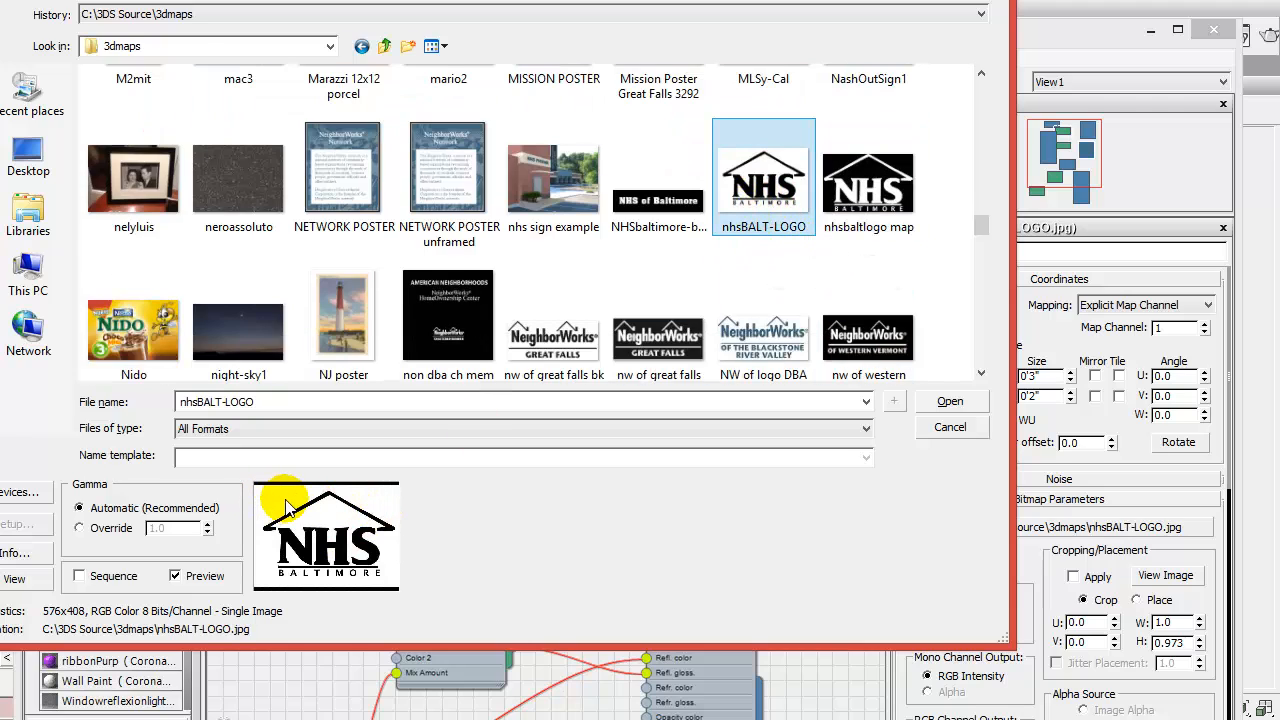
left_click(840, 190)
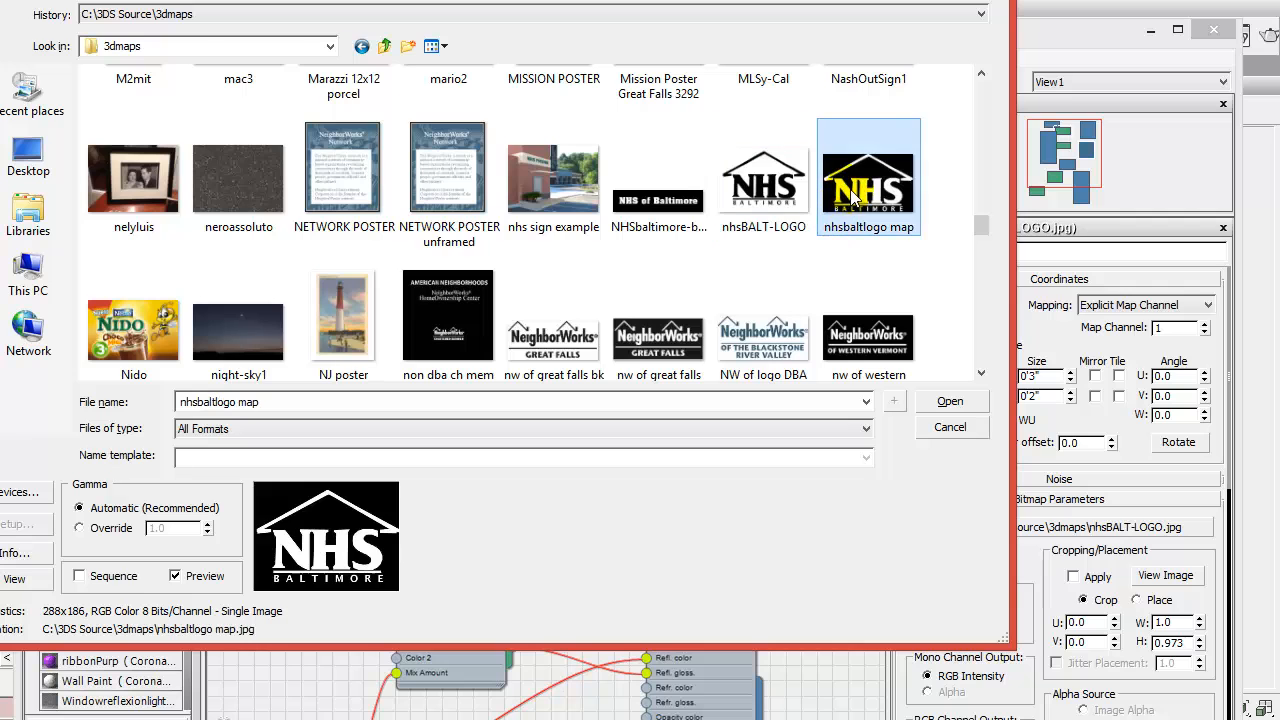
left_click(948, 402)
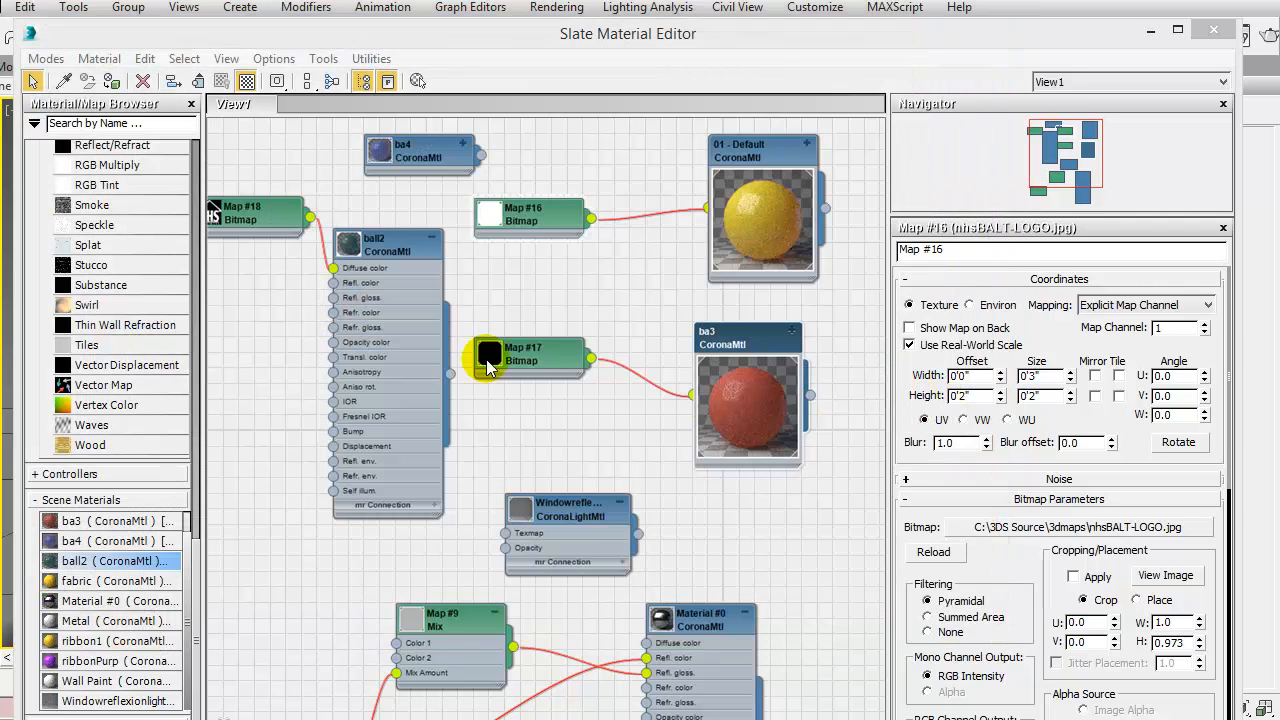
middle_click_drag(340, 320, 415, 338)
left_click_drag(339, 240, 322, 270)
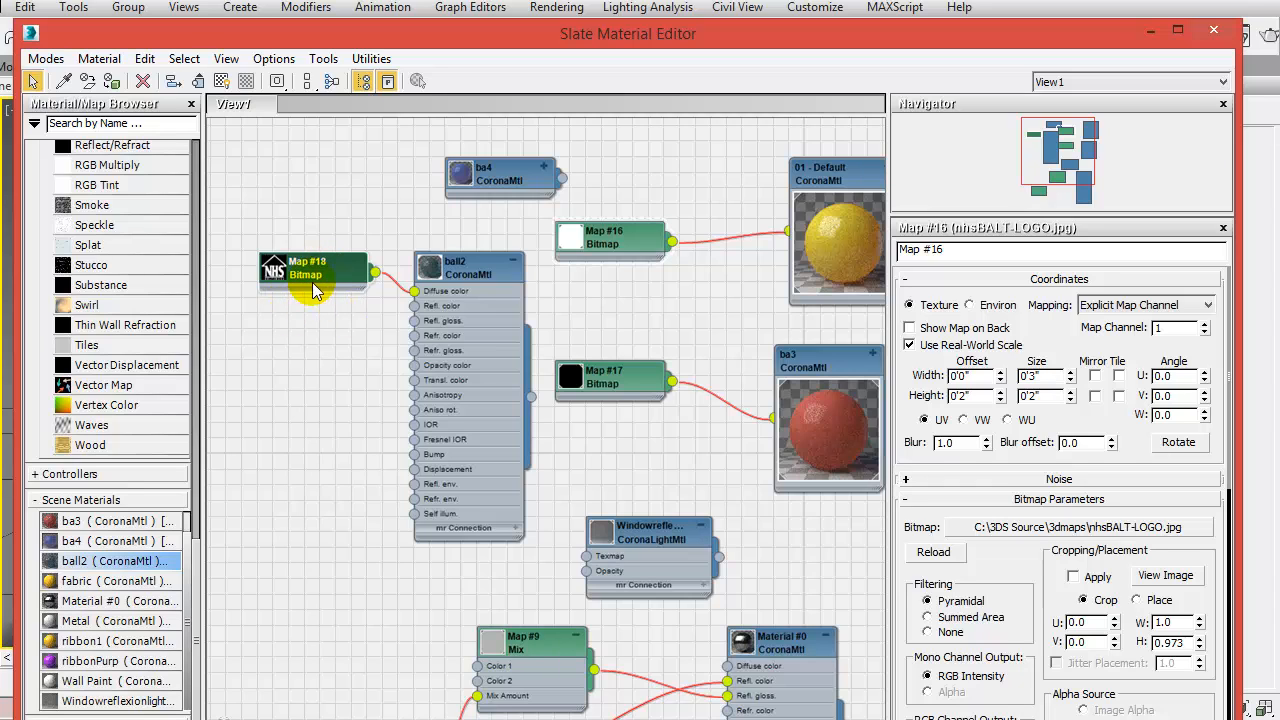
Review the logo bitmap's coordinates, bitmap parameters and output settings
double_click(605, 378)
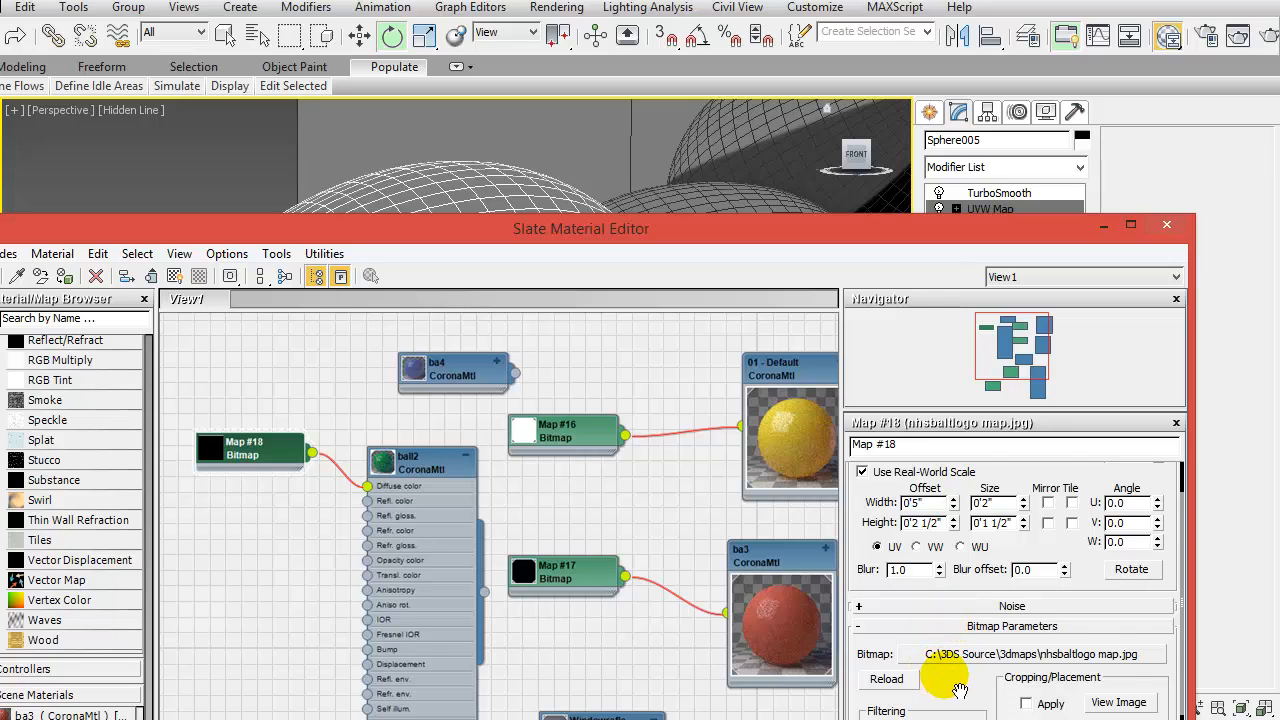
scroll(958, 690, "down", 5)
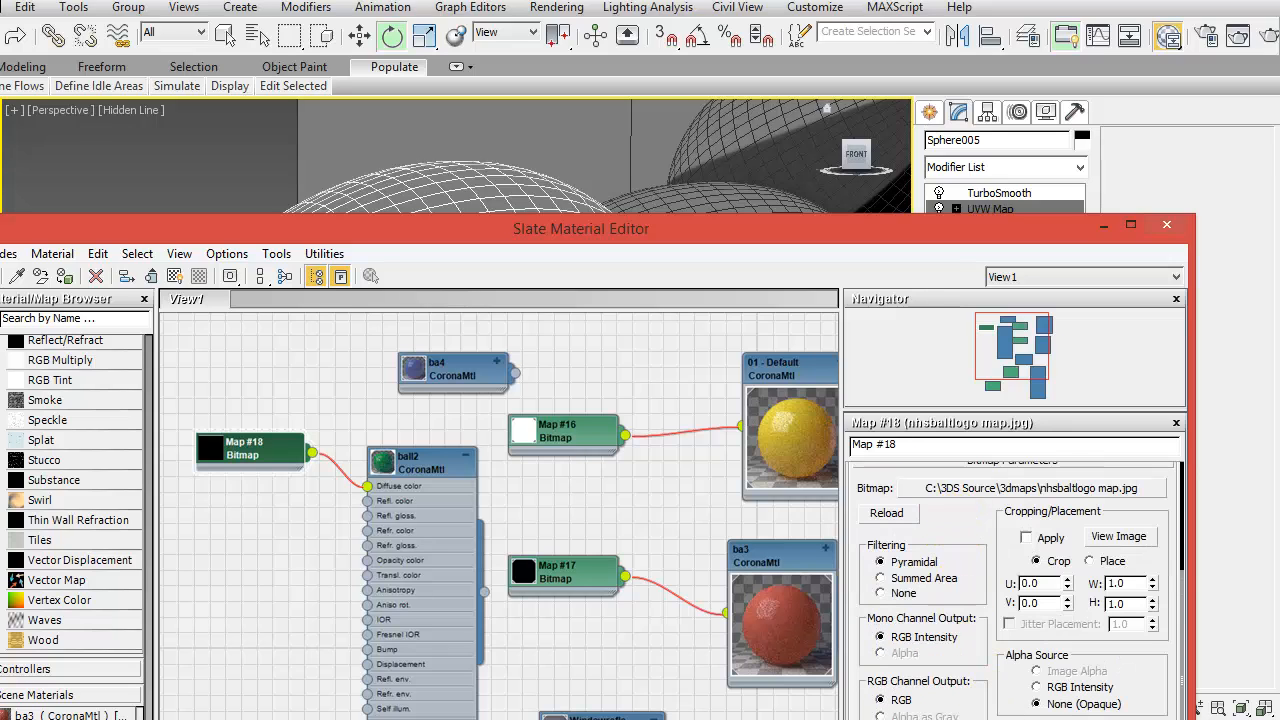
scroll(929, 657, "down", 7)
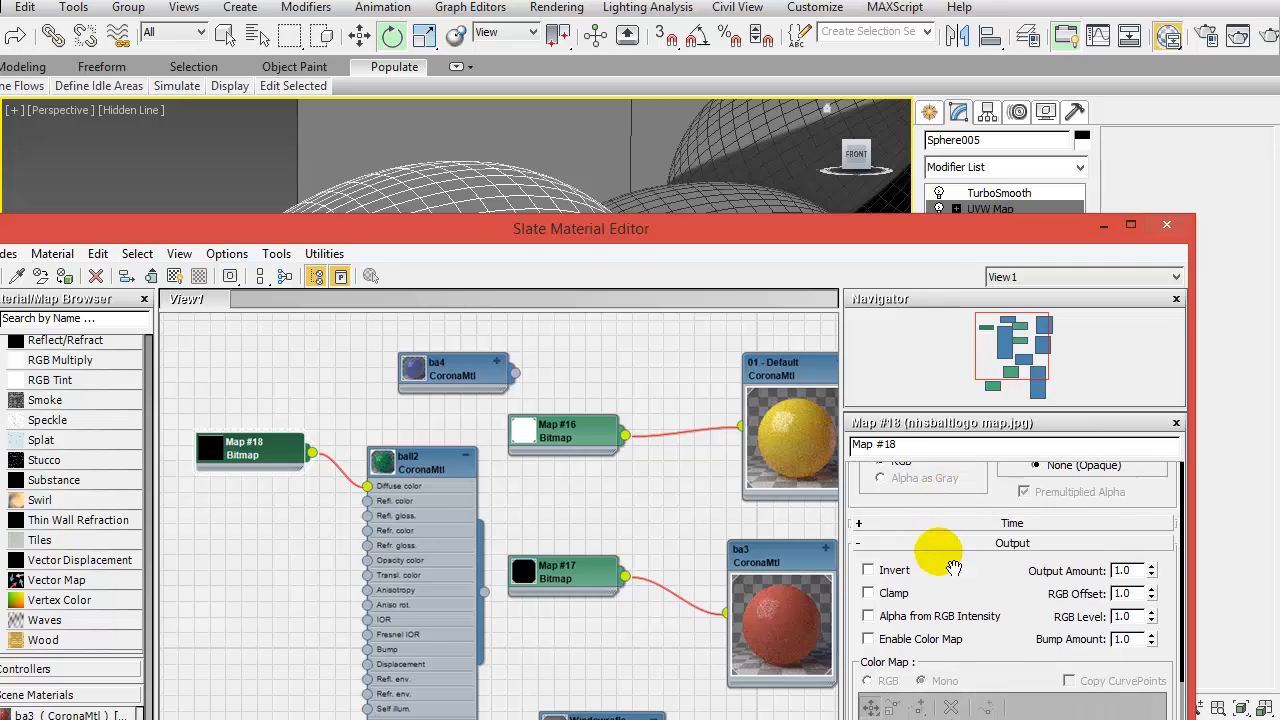
scroll(929, 557, "up", 12)
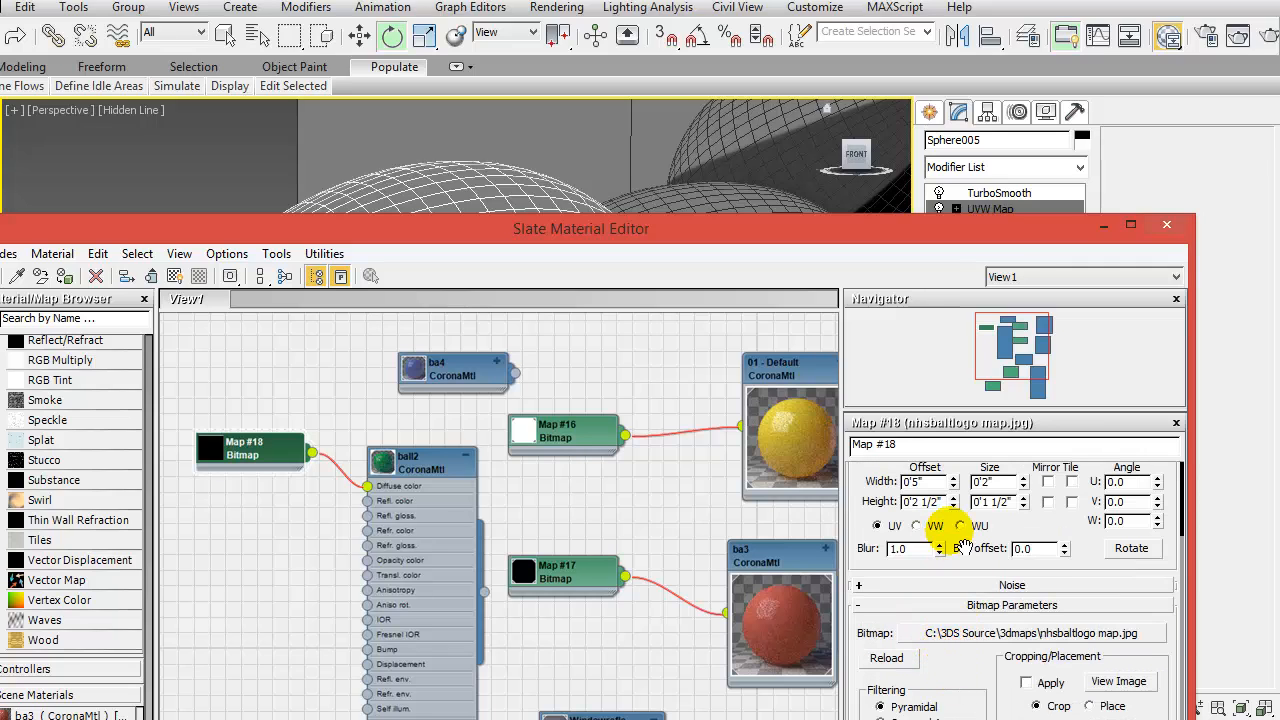
scroll(1012, 580, "down", 10)
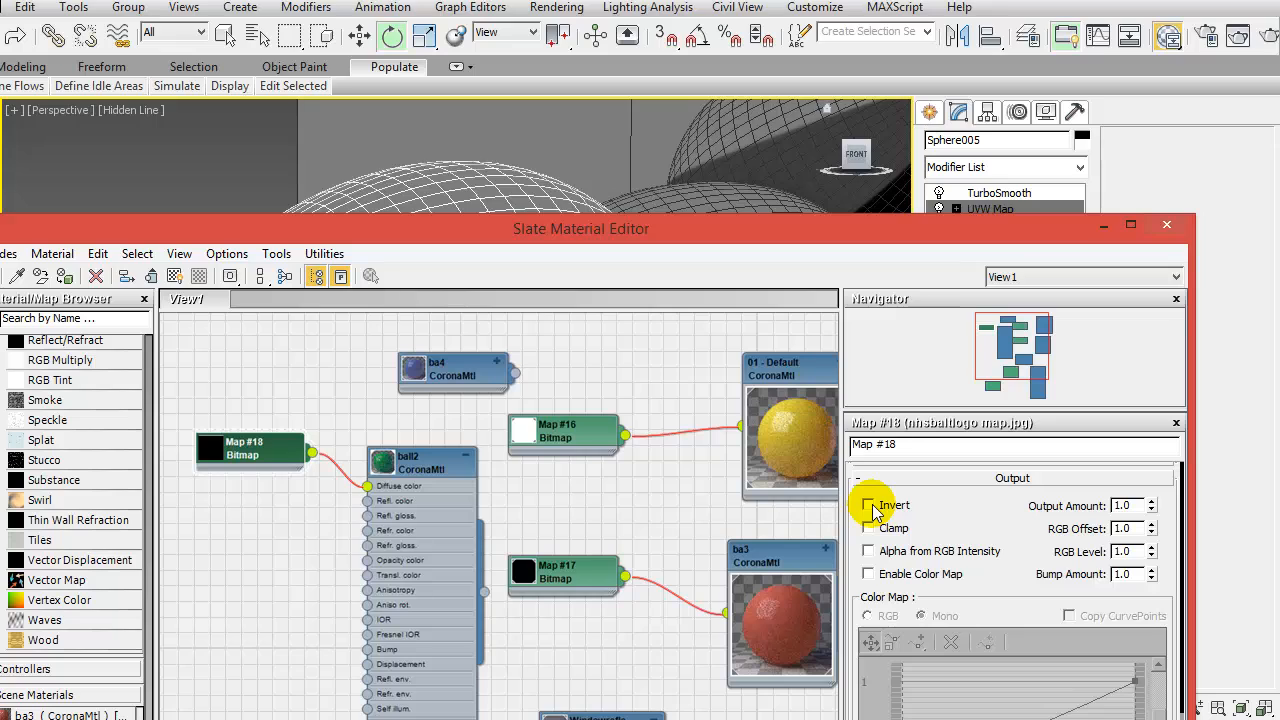
left_click(868, 575)
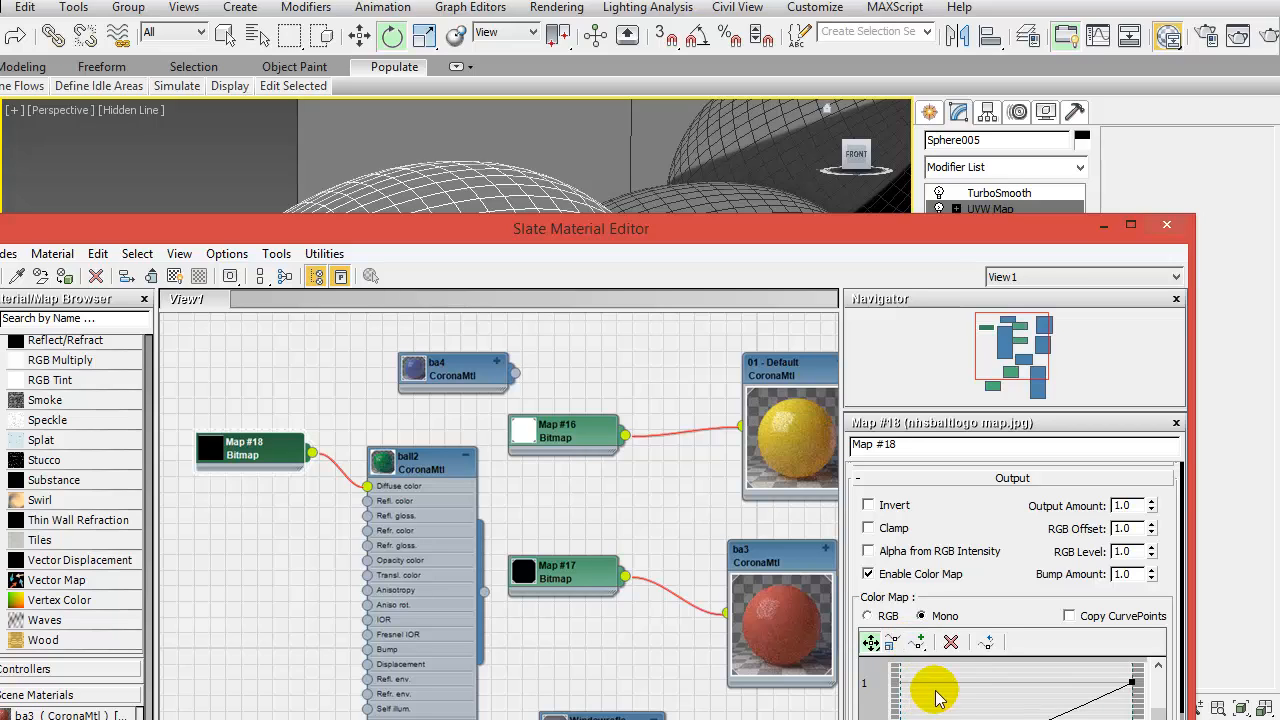
left_click(867, 616)
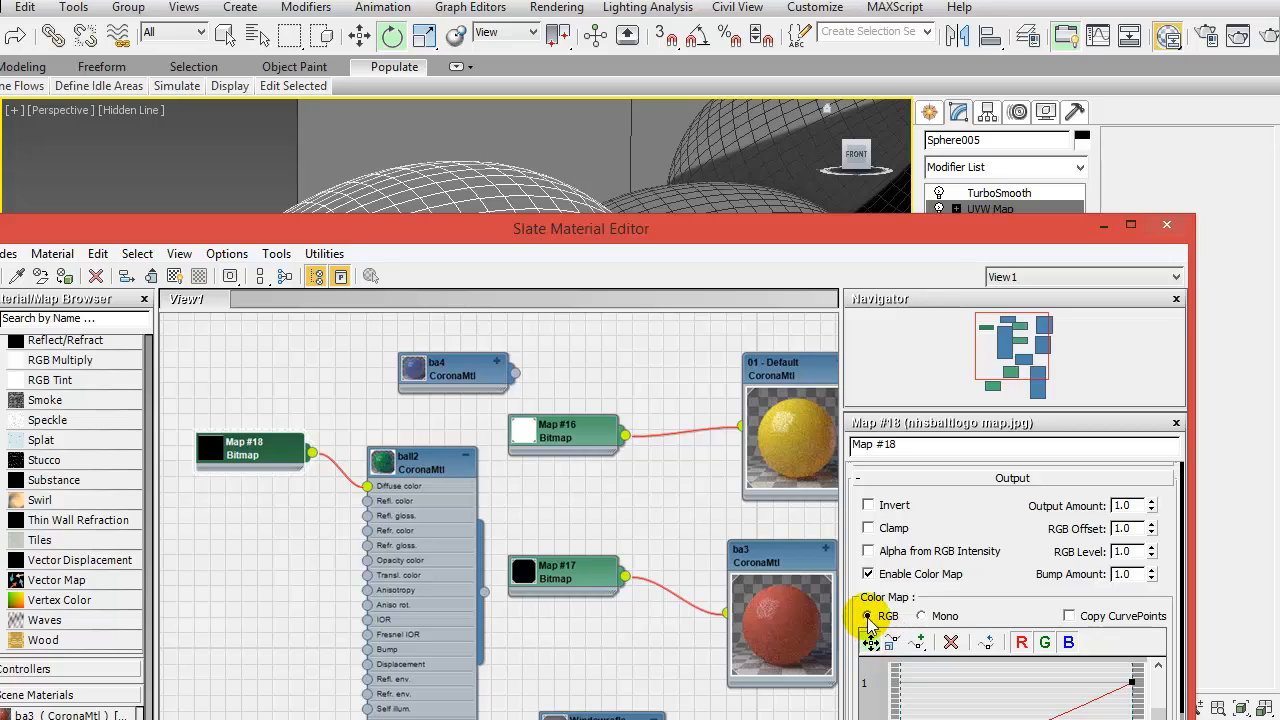
left_click(869, 575)
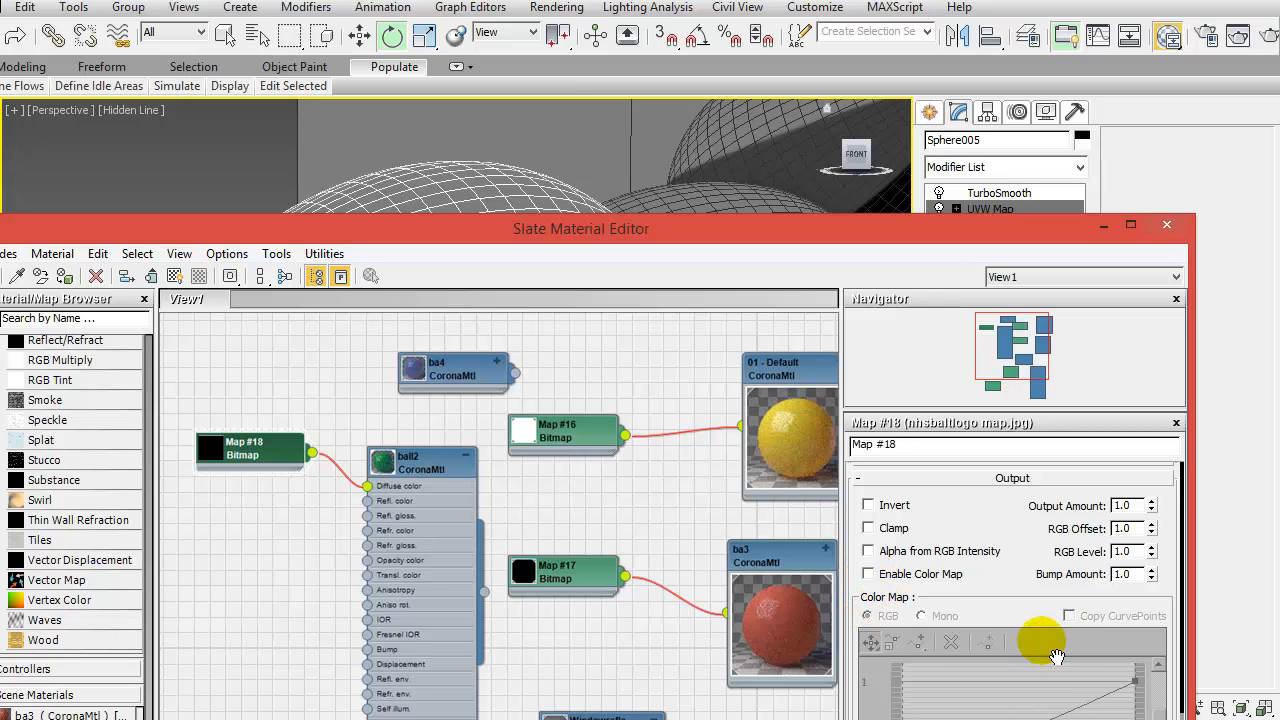
Set the logo bitmap's output amount to 0.61 and RGB level to 0.9, and start a test render
double_click(1141, 510)
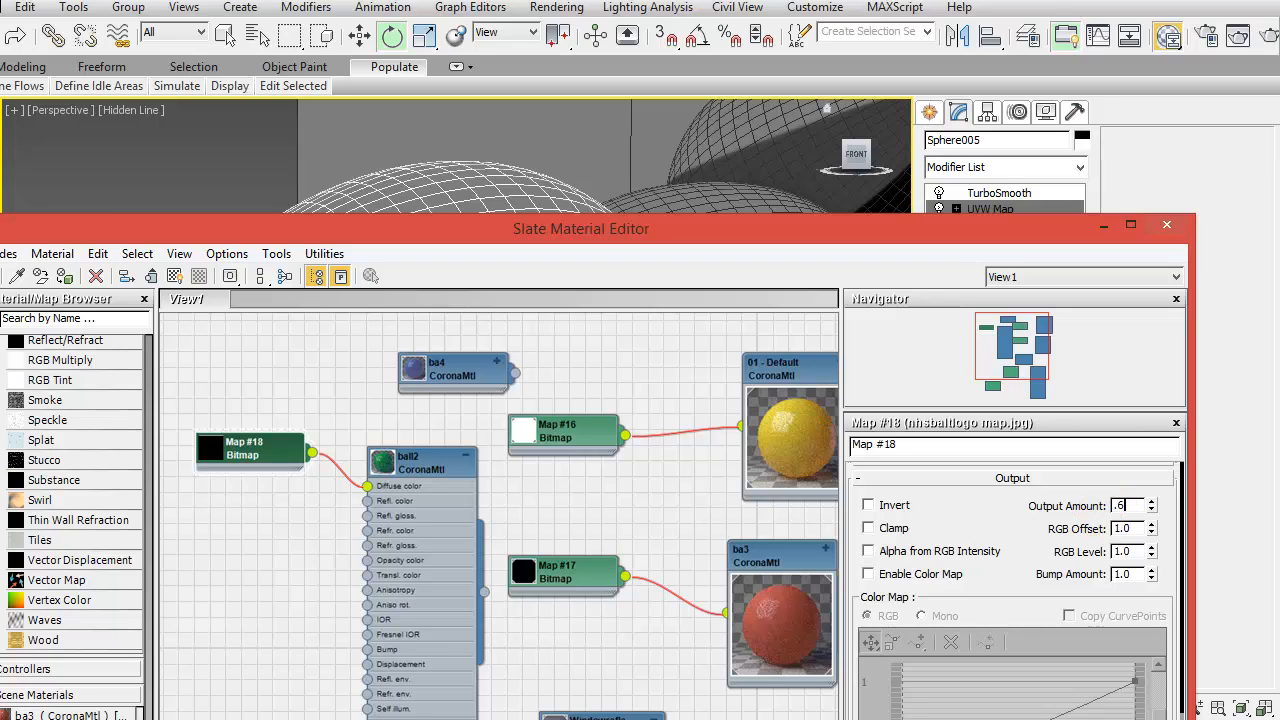
left_click(1145, 530)
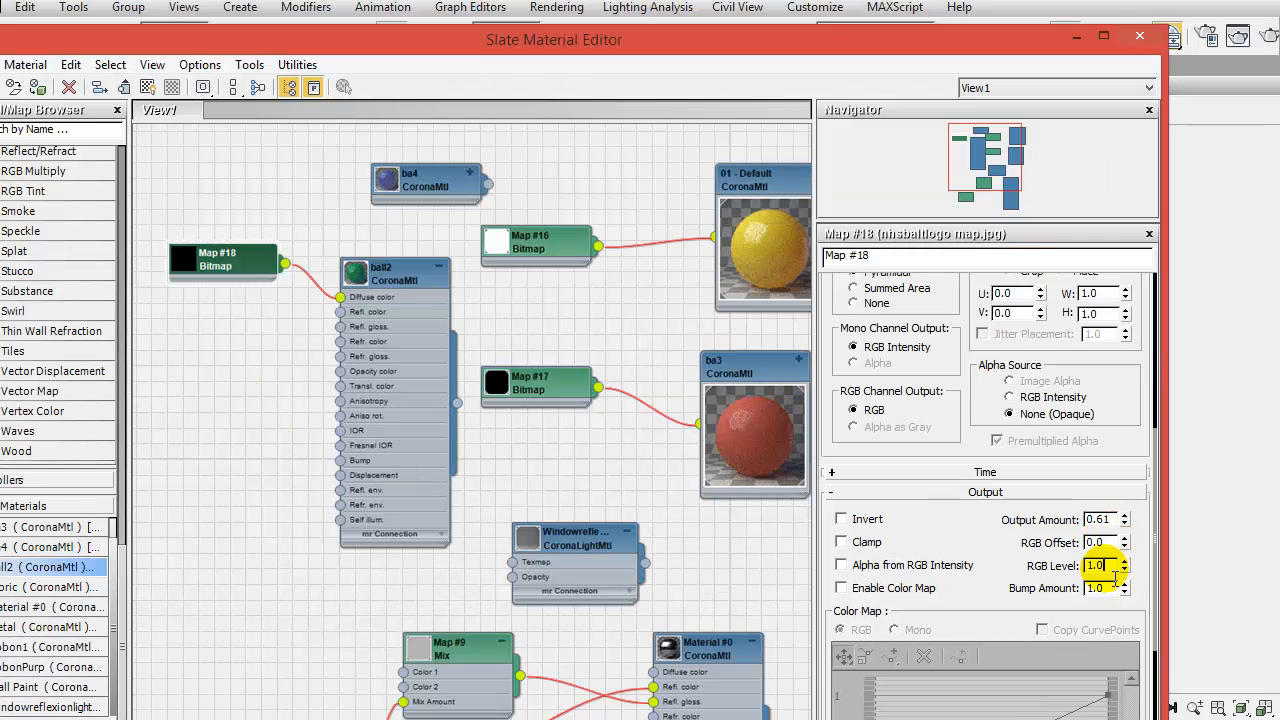
double_click(1095, 565)
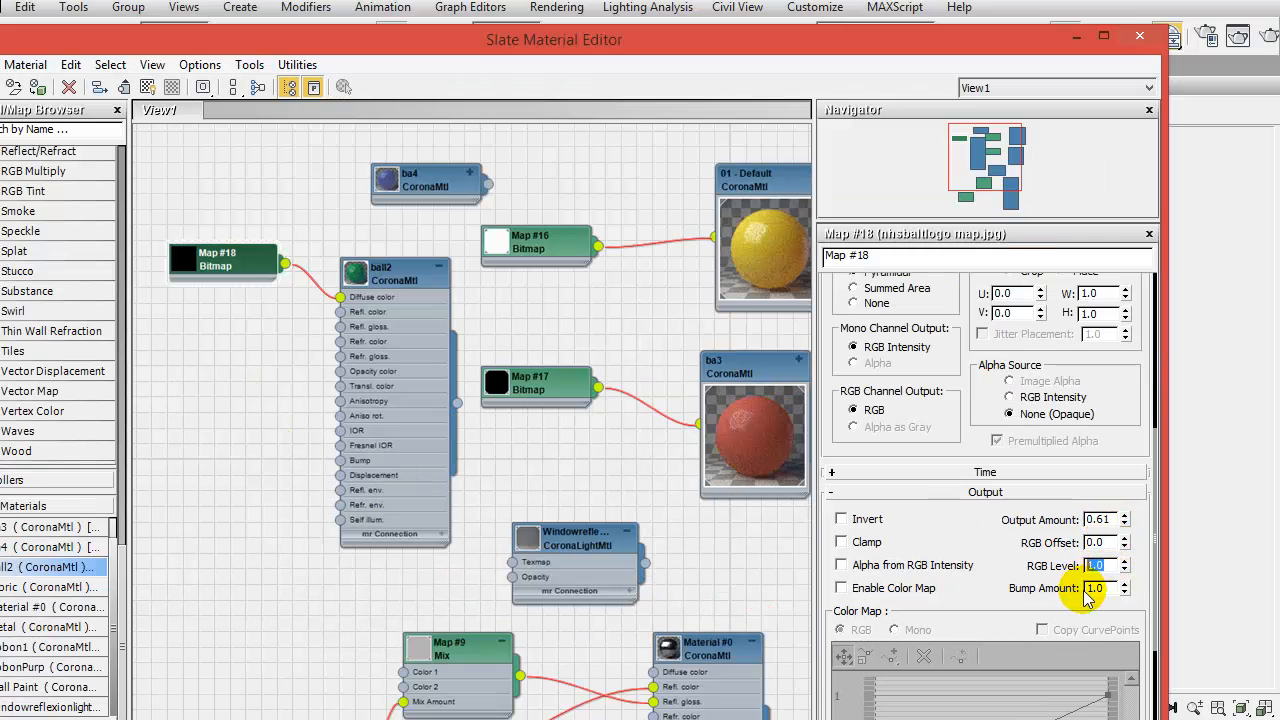
type(".")
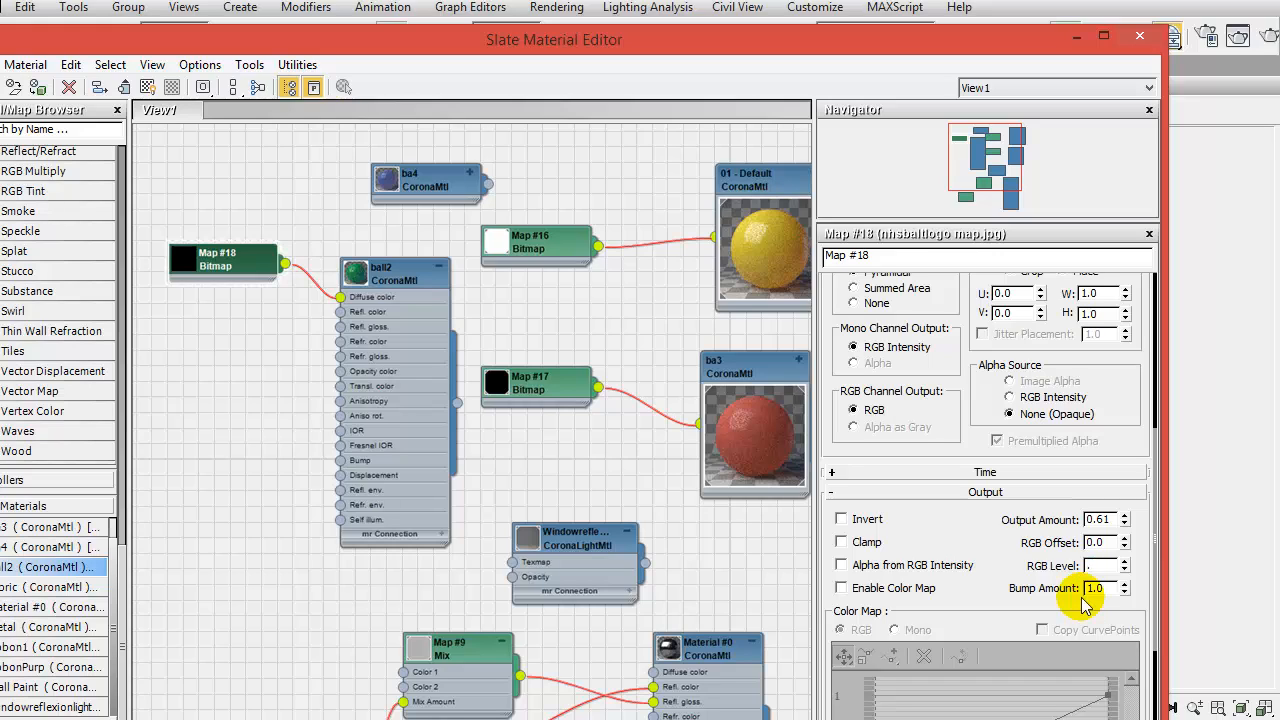
type("9")
key("Return")
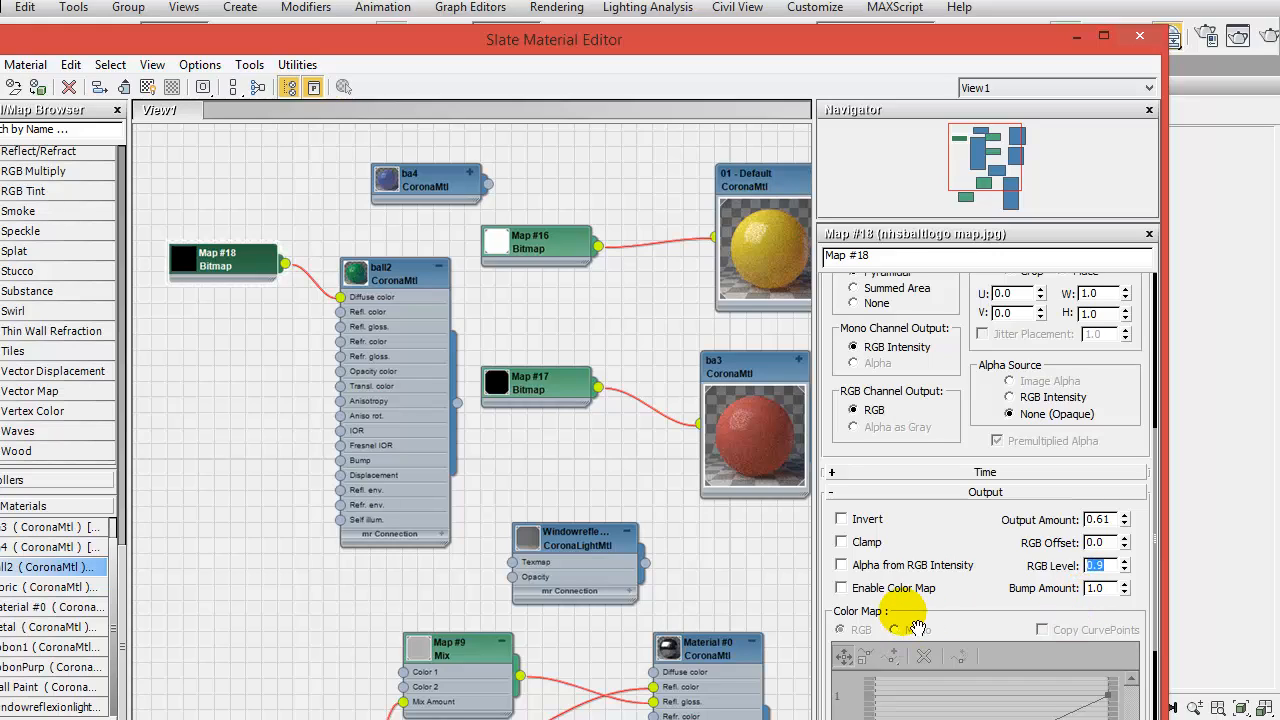
left_click(1266, 38)
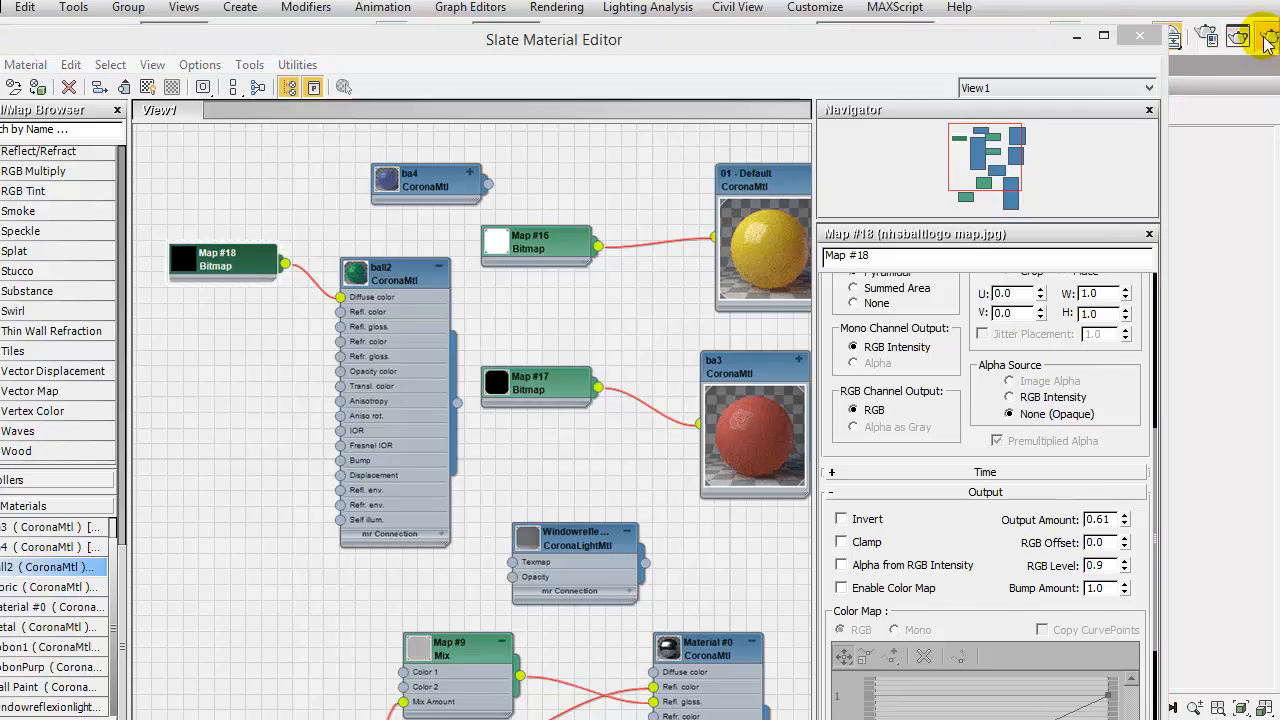